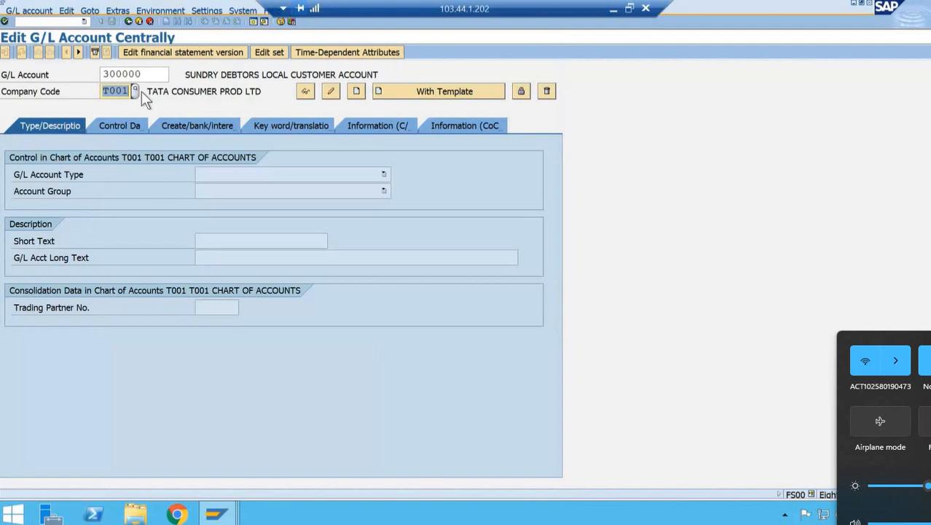
Start creating G/L account 300000 in company code T001 as Primary Costs or Revenue in account group INC INCOME.
key("Tab")
key("Tab")
key("Tab")
key("Return")
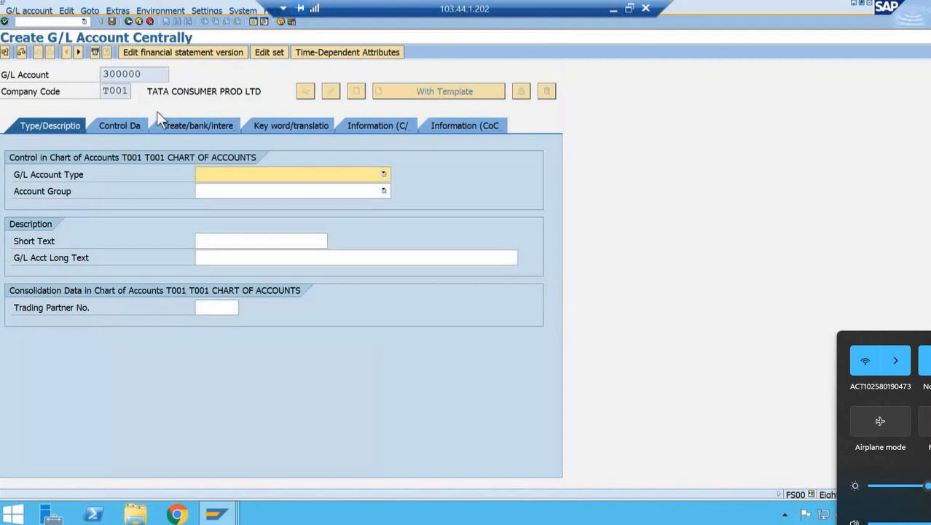
left_click(235, 173)
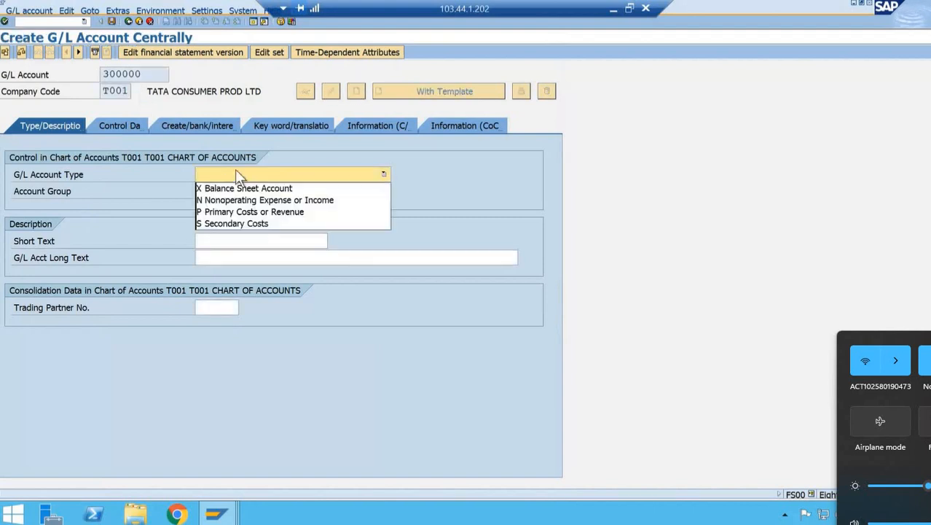
left_click(236, 211)
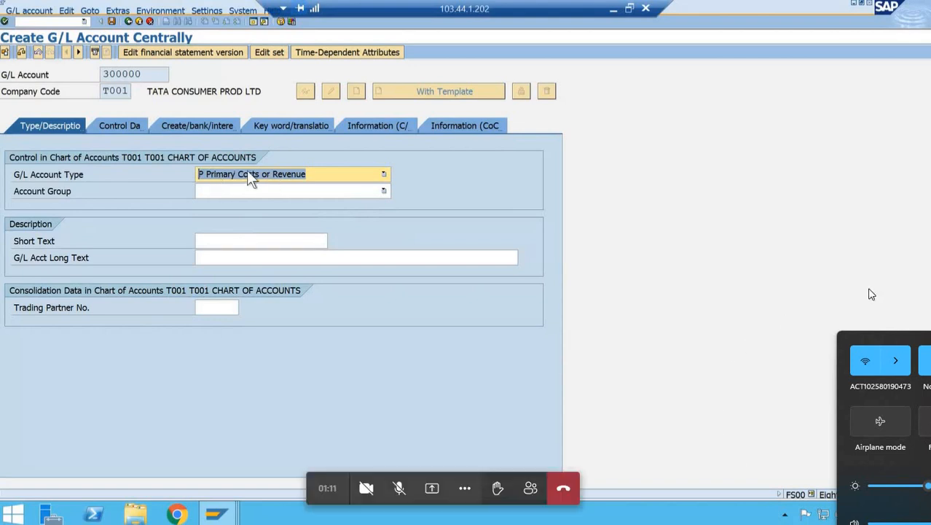
left_click(383, 190)
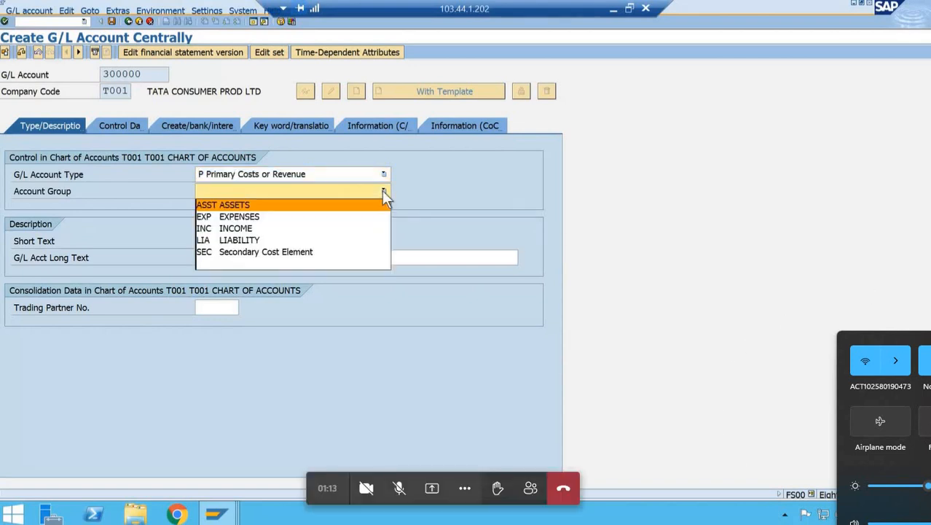
left_click(252, 231)
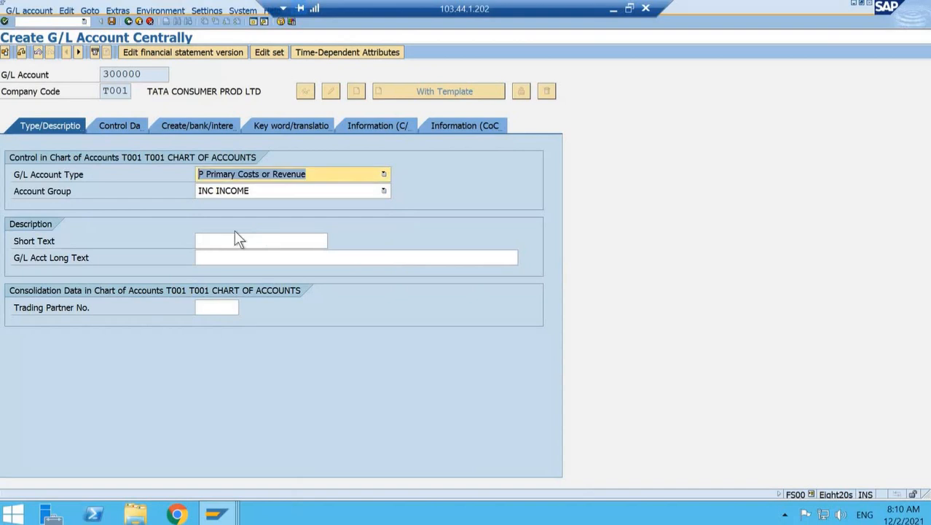
Describe the account with short text "Domestic Sales A/c" and long text "Domestic Sales Account".
left_click(227, 243)
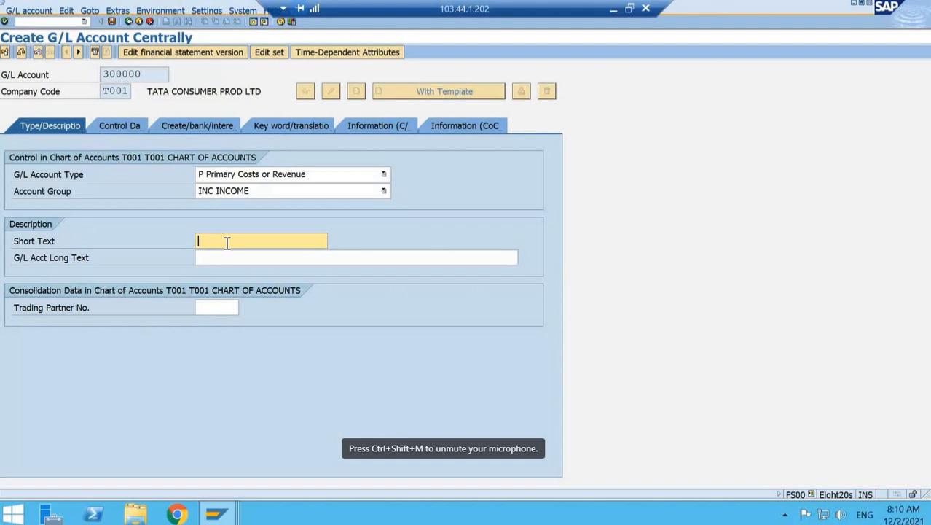
type("Domestic")
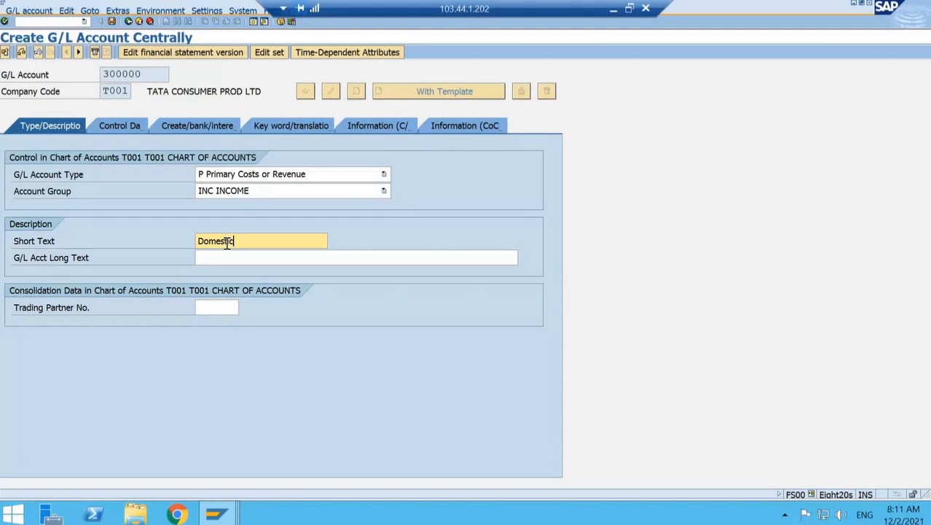
type(" Sales A")
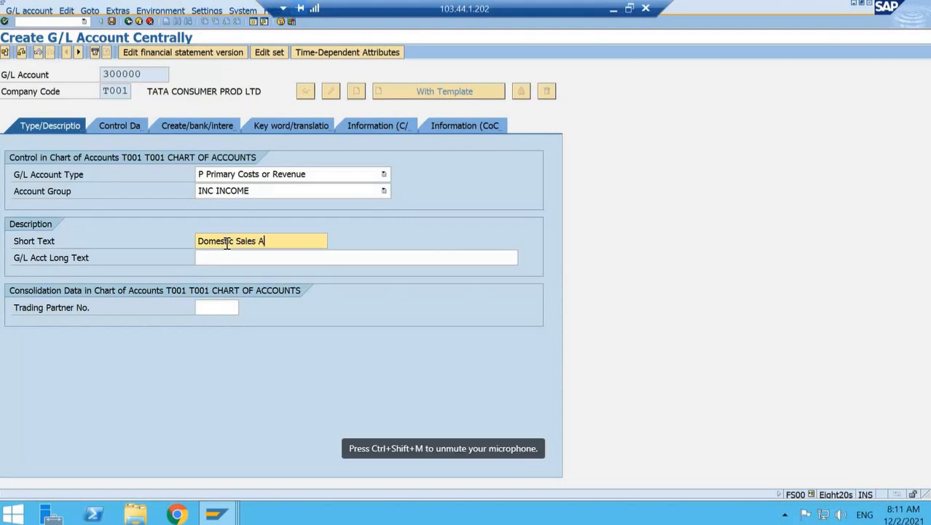
type("/c")
key("Tab")
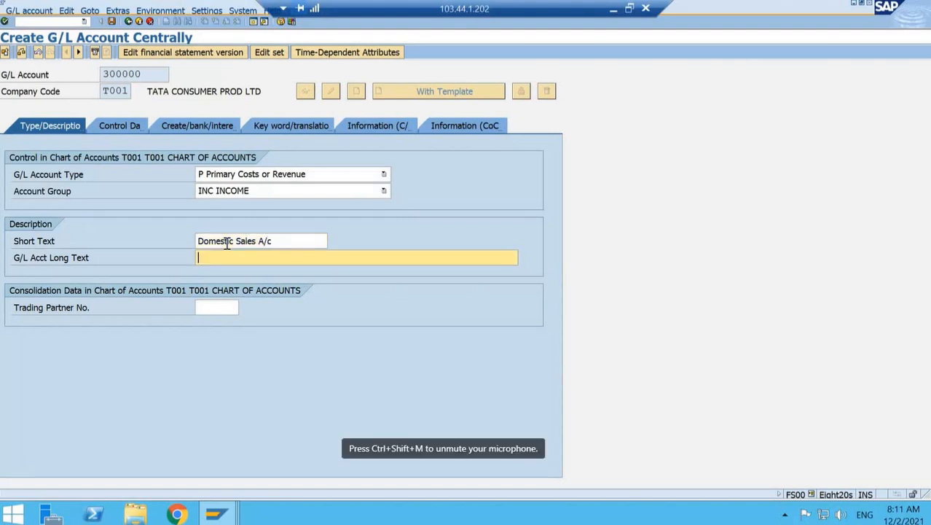
type("Domestic ")
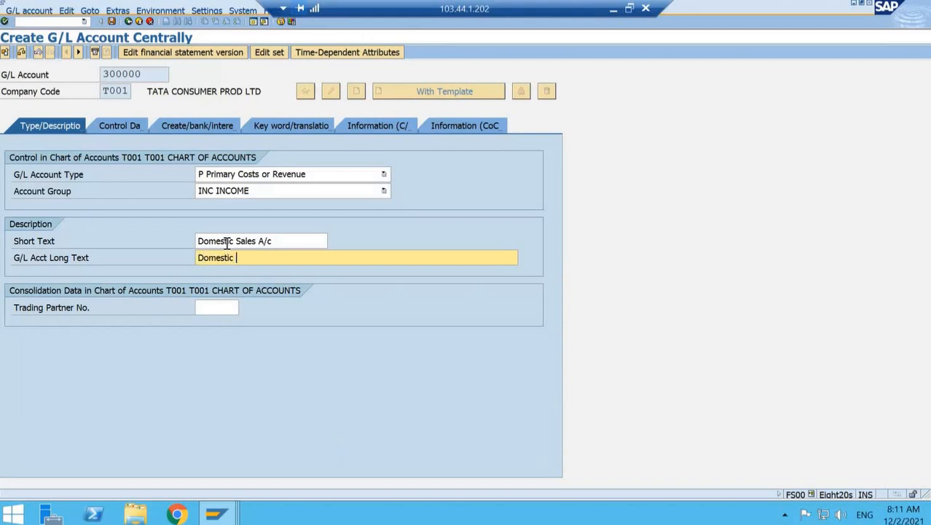
type("Sales Account")
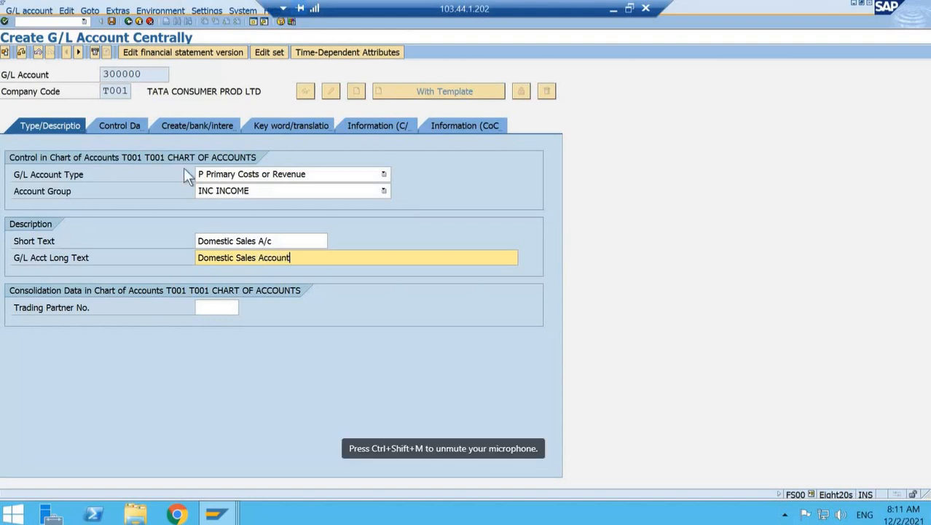
In the account's control data, set the account currency to INR and the sort key to 001.
left_click(119, 127)
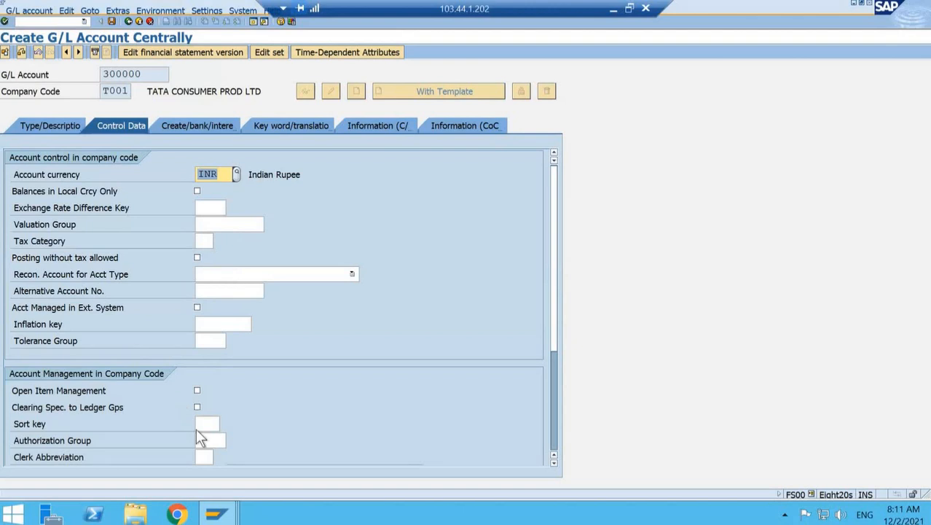
key("BackSpace")
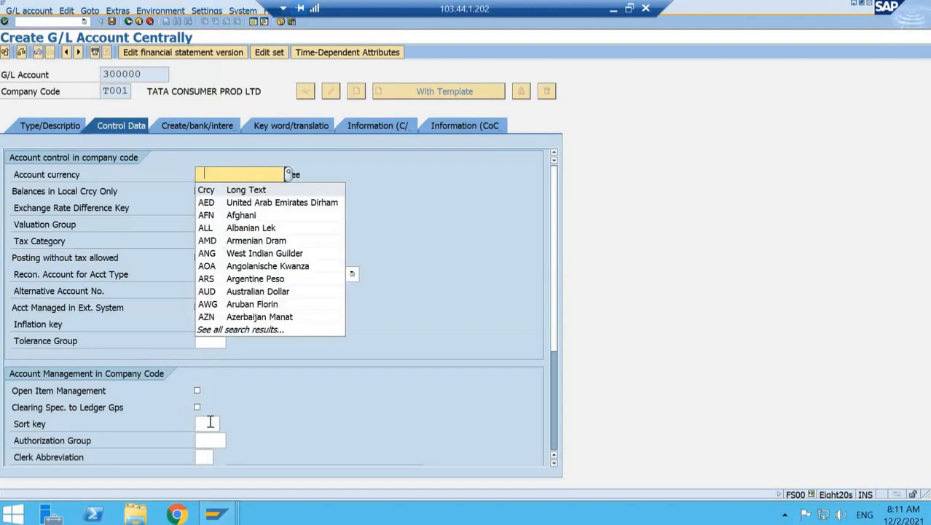
key("Down")
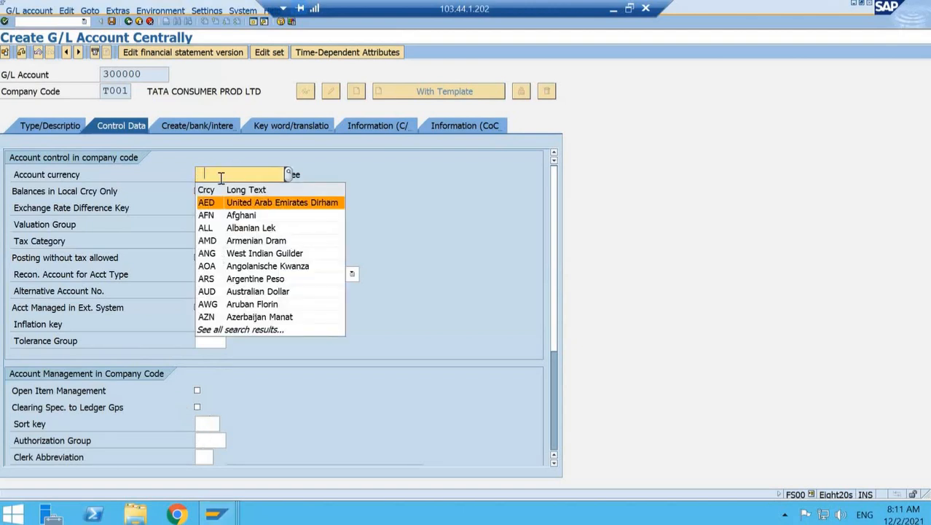
type("inr")
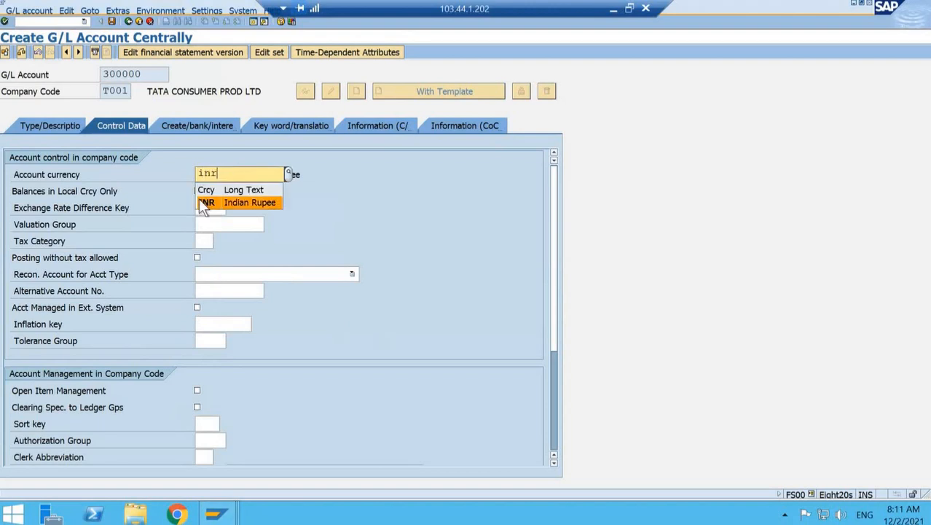
left_click(205, 203)
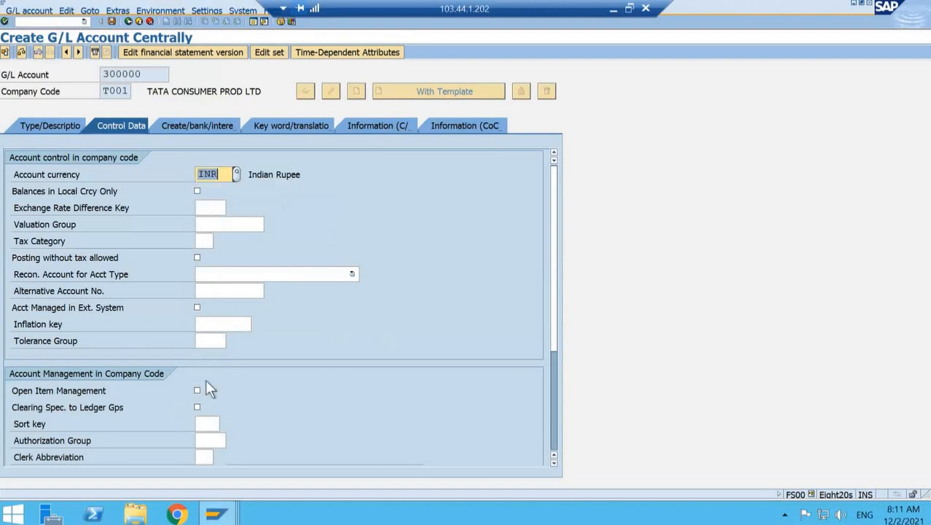
left_click(208, 423)
type("002")
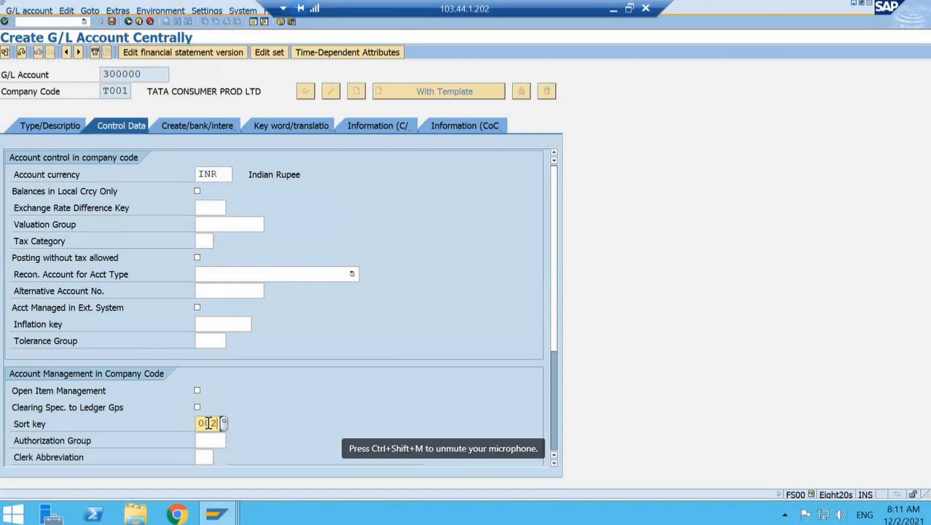
key("BackSpace")
type("1")
key("Return")
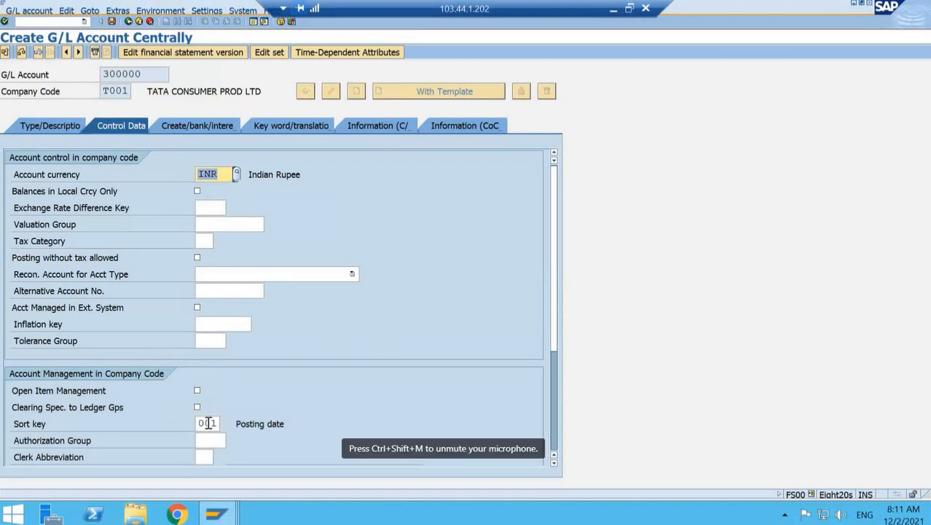
Assign field status group YB01 and save the new account, agreeing to lock it for posting.
left_click(197, 125)
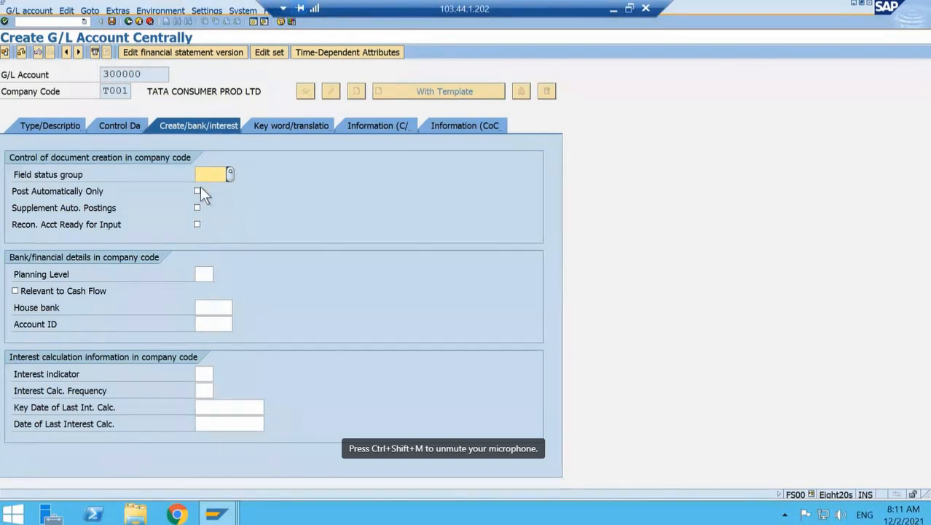
type("yb")
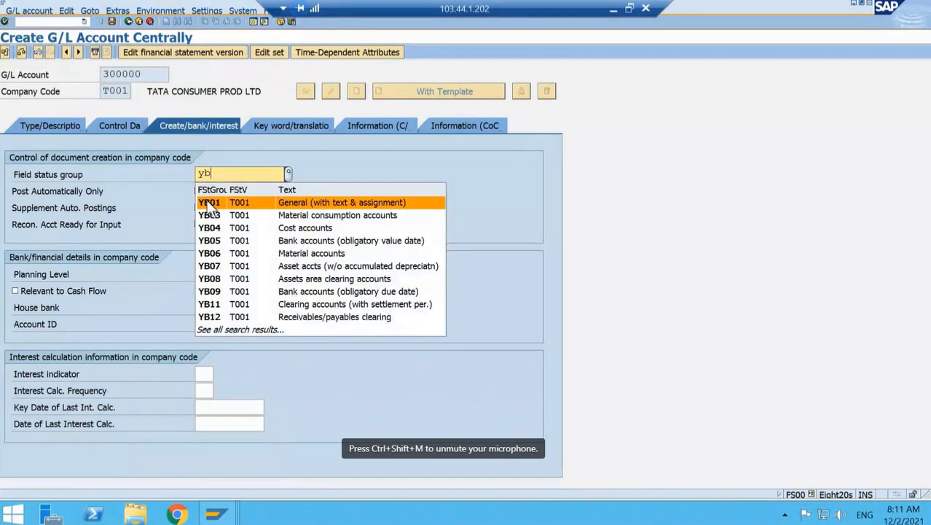
left_click(209, 203)
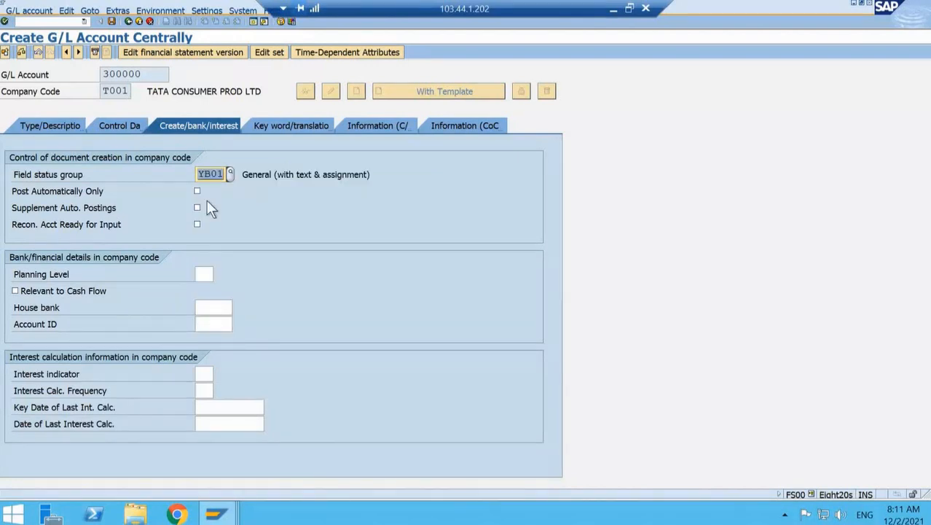
key("ctrl+s")
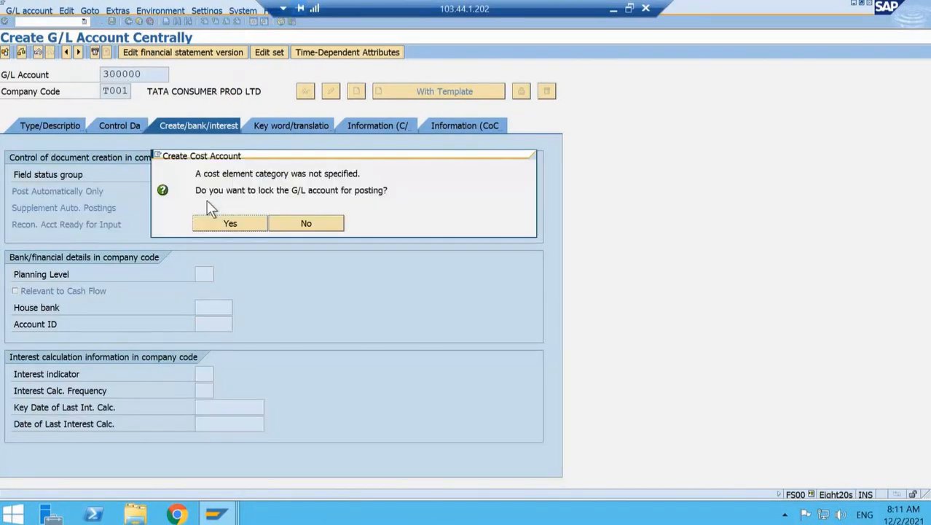
left_click(234, 227)
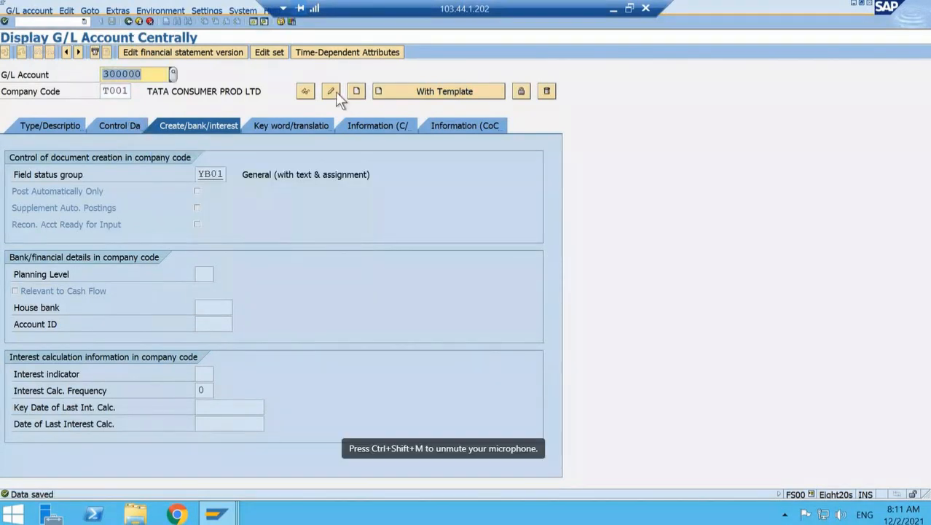
Edit the saved account to assign cost element category 11 Revenues and save the change.
left_click(334, 93)
left_click(121, 127)
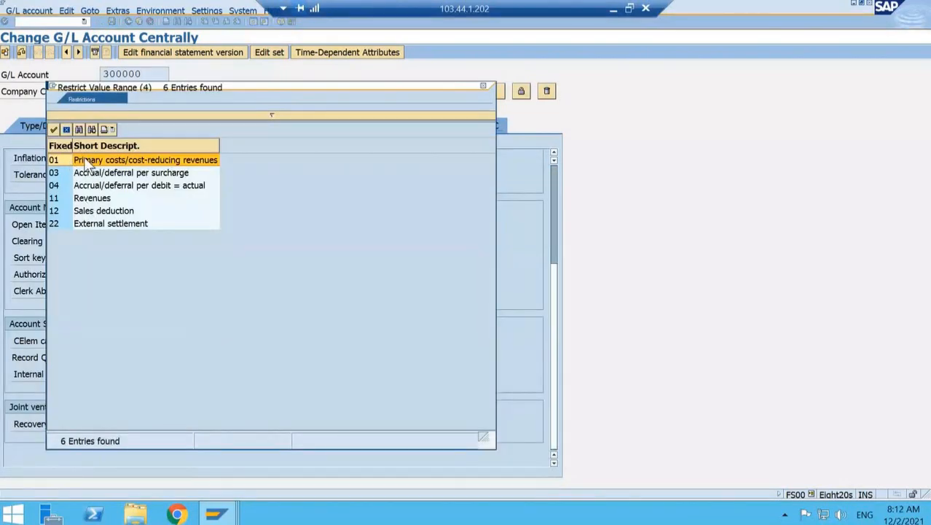
left_click(87, 199)
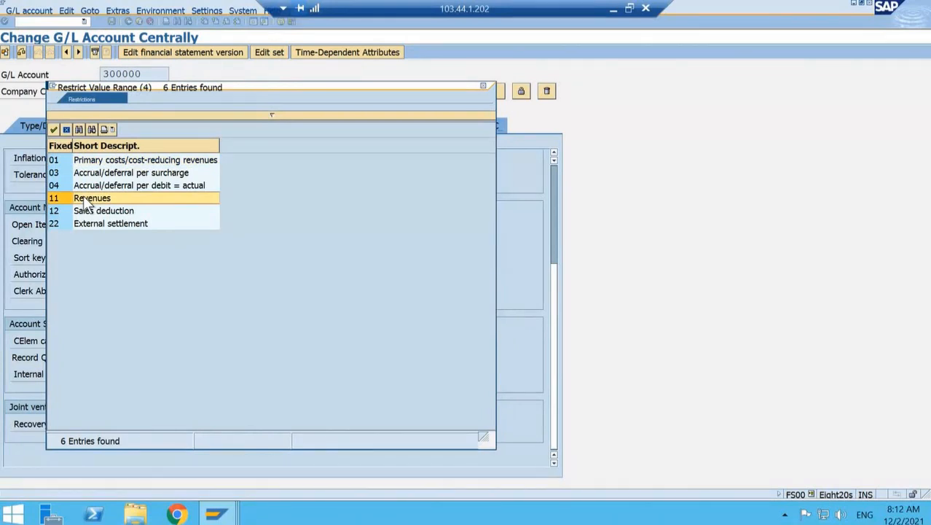
double_click(86, 199)
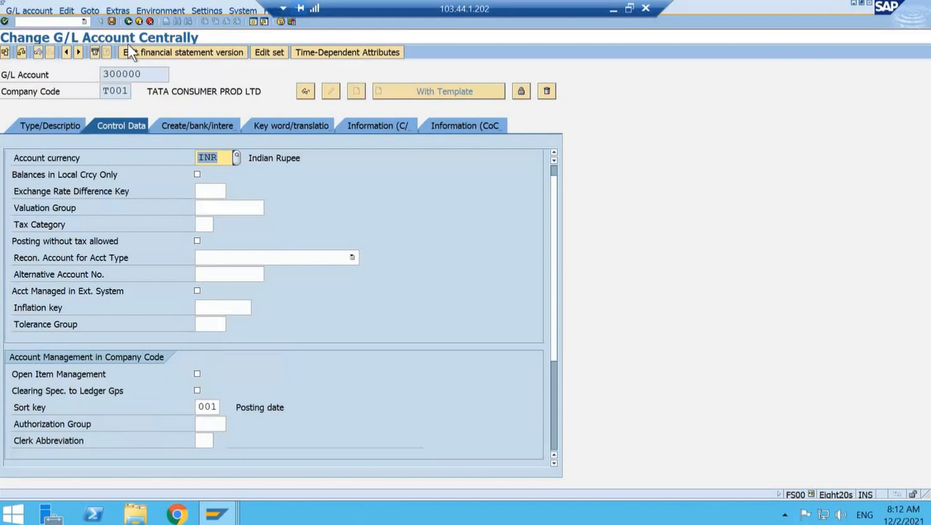
key("ctrl+s")
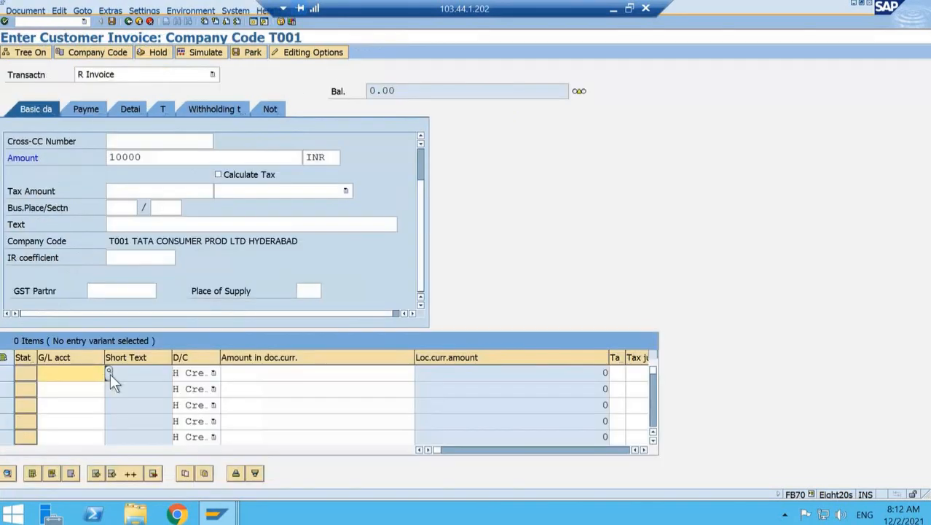
In the open customer invoice, enter a credit line for G/L account 300000 with an amount of 10000.
left_click(109, 373)
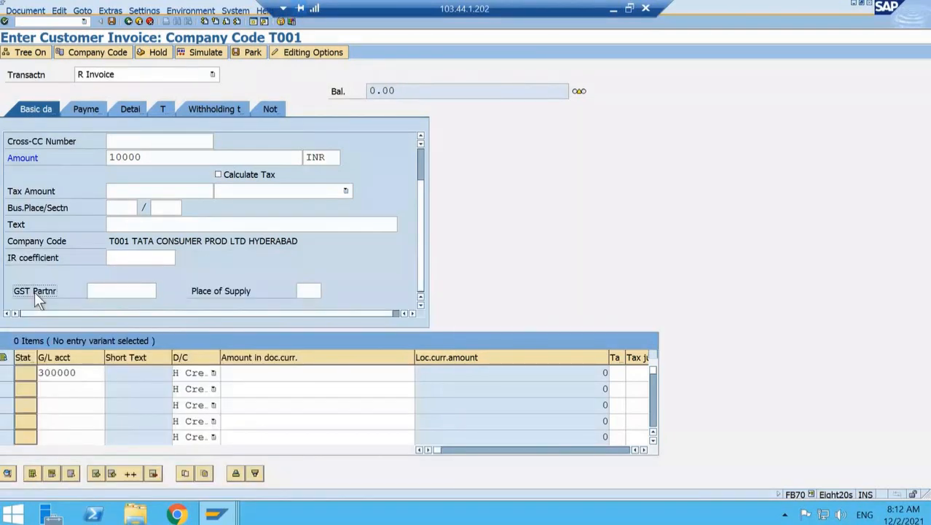
left_click(301, 373)
type("10000")
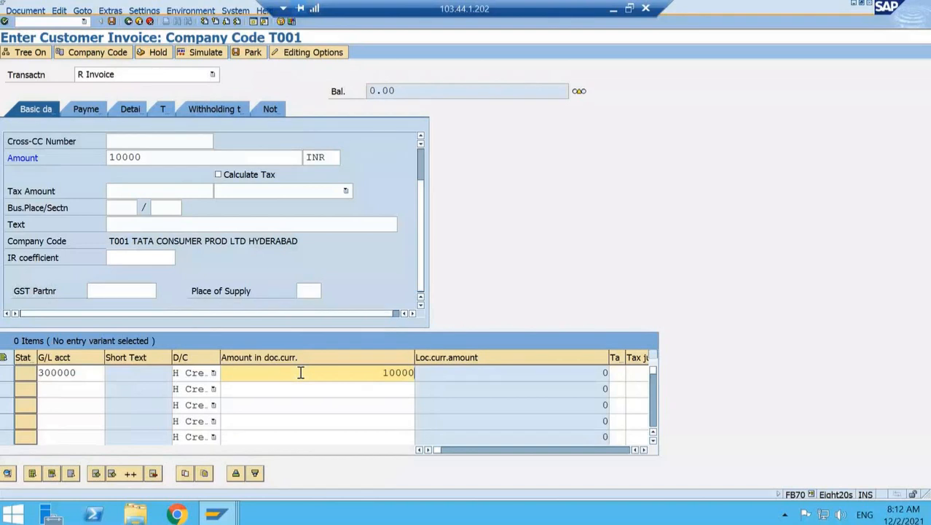
key("Return")
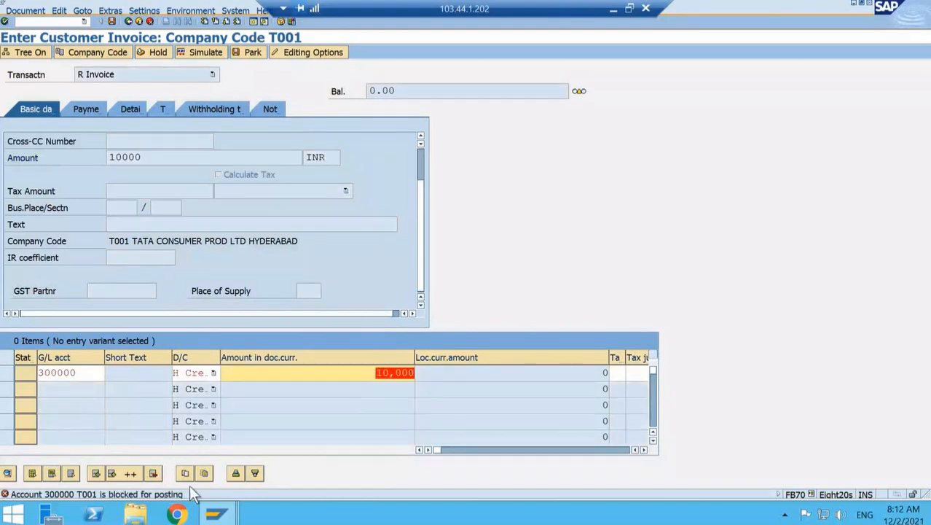
Return to the G/L account window, remove account 300000's company-code posting block, and save.
left_click(218, 516)
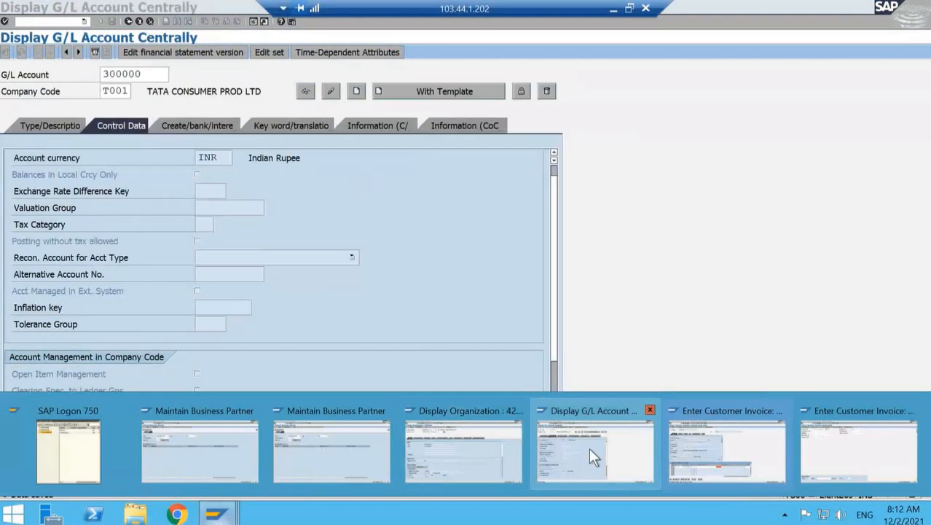
left_click(588, 447)
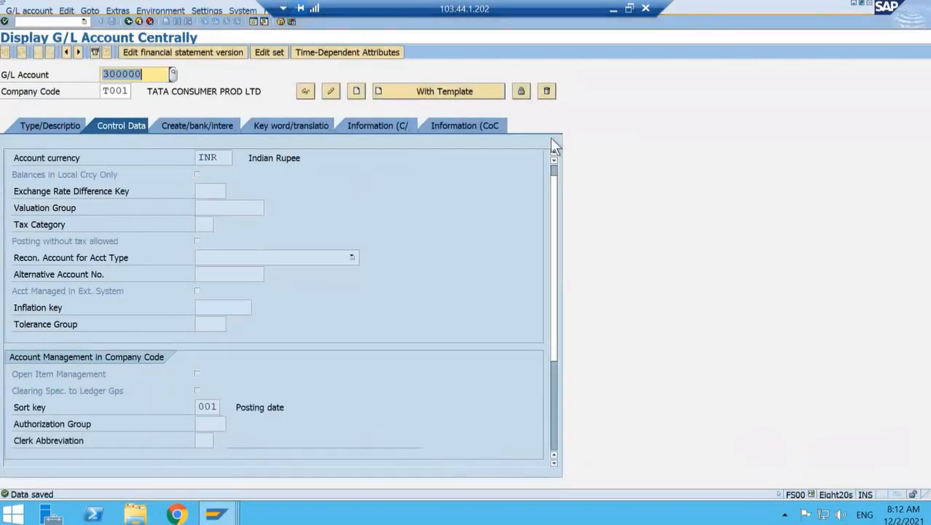
left_click(522, 92)
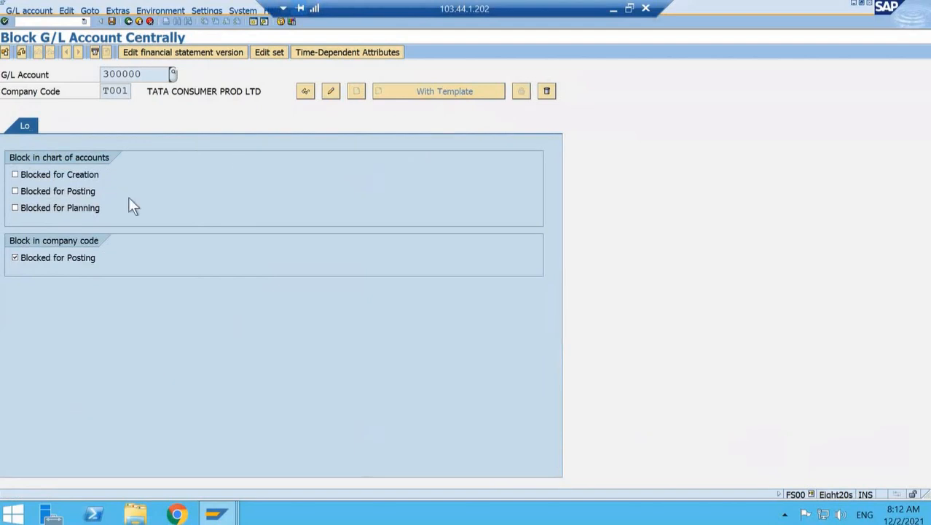
left_click(56, 253)
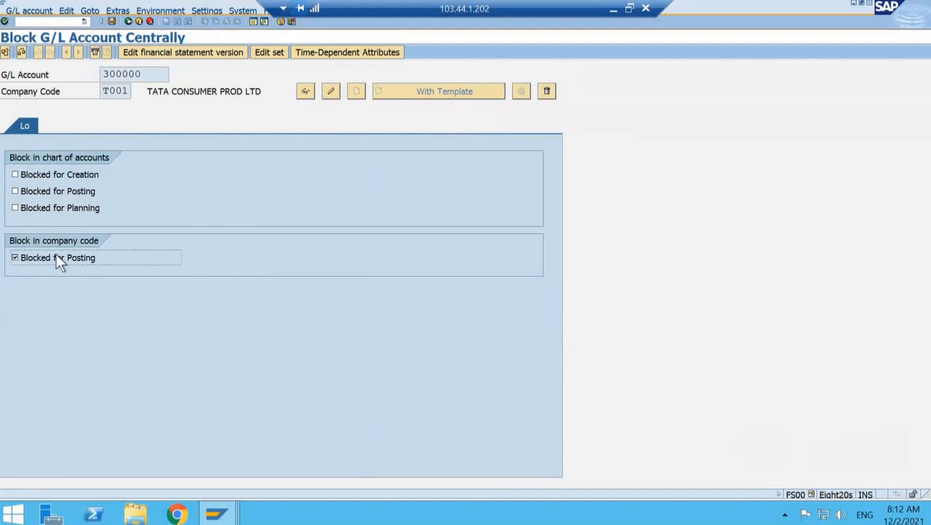
left_click(111, 21)
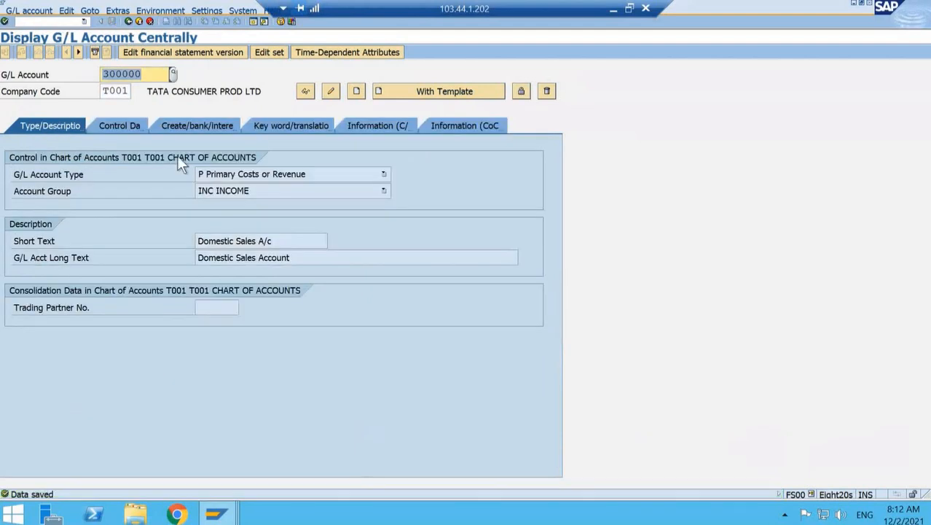
Return to the customer invoice window and restart it as a blank invoice with transaction FB70.
key("alt+Tab")
key("Return")
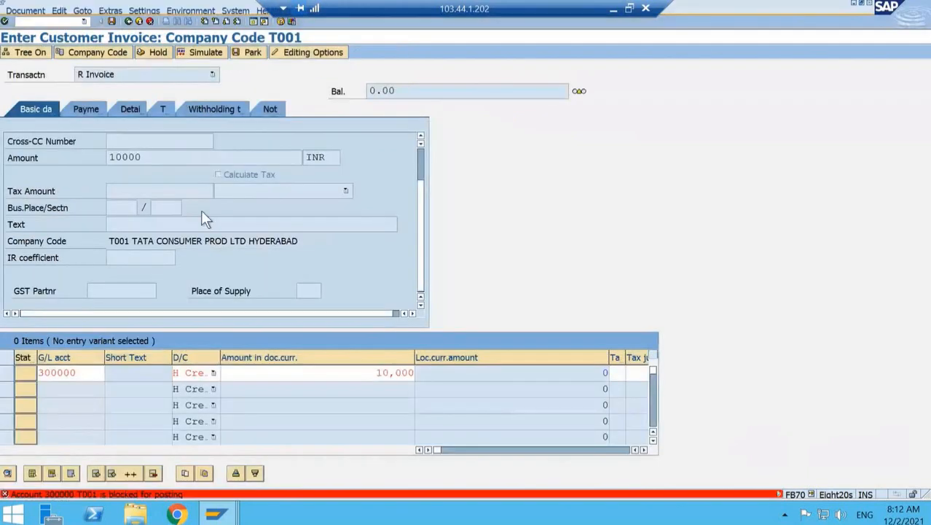
left_click(47, 23)
type("/nfb")
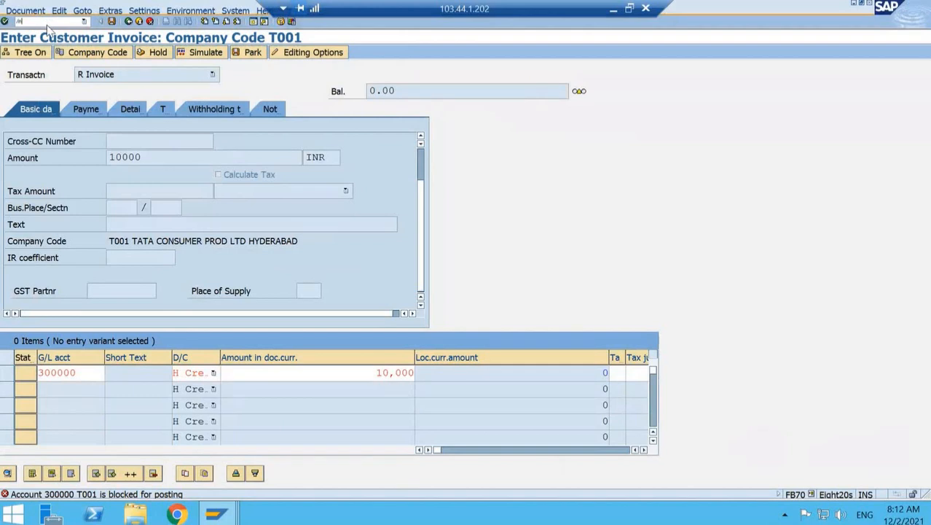
type("70")
key("Return")
Enter the customer number, invoice date 02.12.2021 and reference test1 in the new invoice's basic data.
left_click(135, 141)
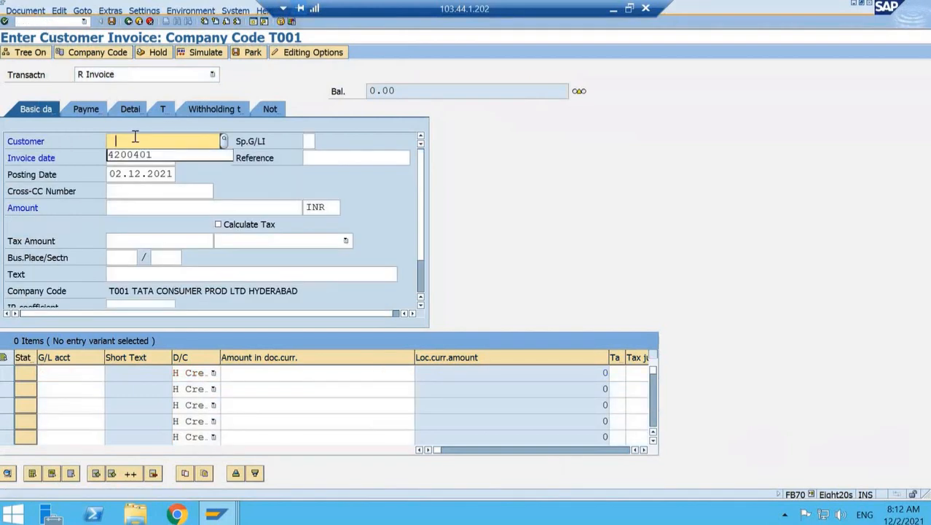
key("Down")
key("Return")
key("Tab")
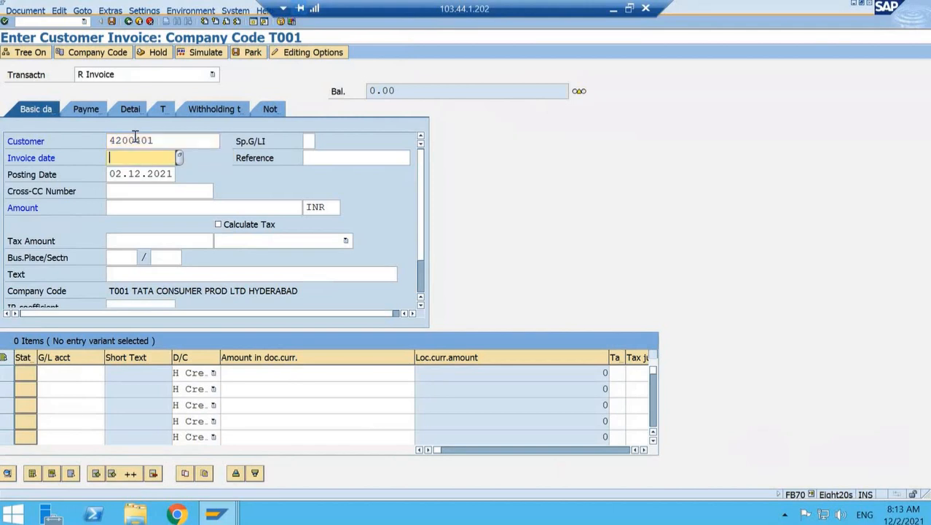
key("Down")
key("Tab")
key("Down")
key("Tab")
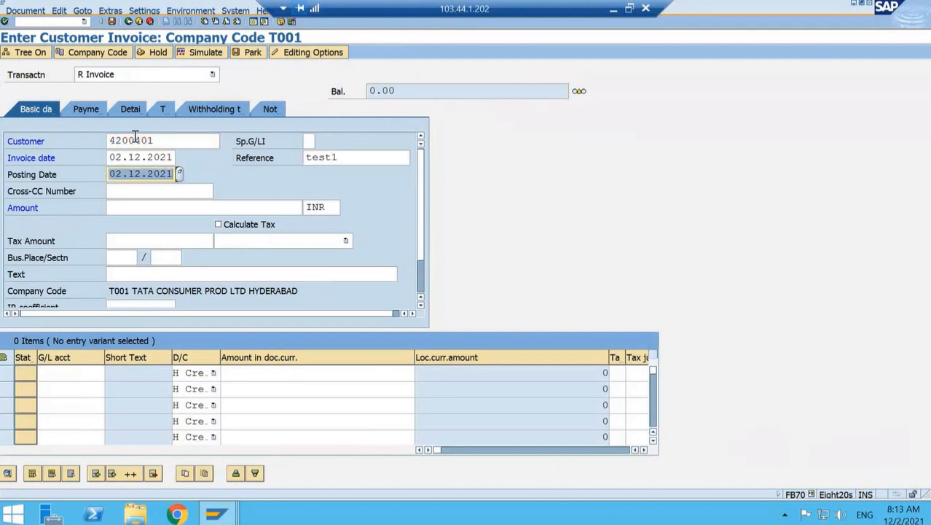
Set the invoice amount to 10000 INR and continue to the G/L line items.
key("Tab")
key("Down")
key("Return")
key("Tab")
key("Tab")
key("Tab")
key("Tab")
key("Tab")
key("Tab")
key("Tab")
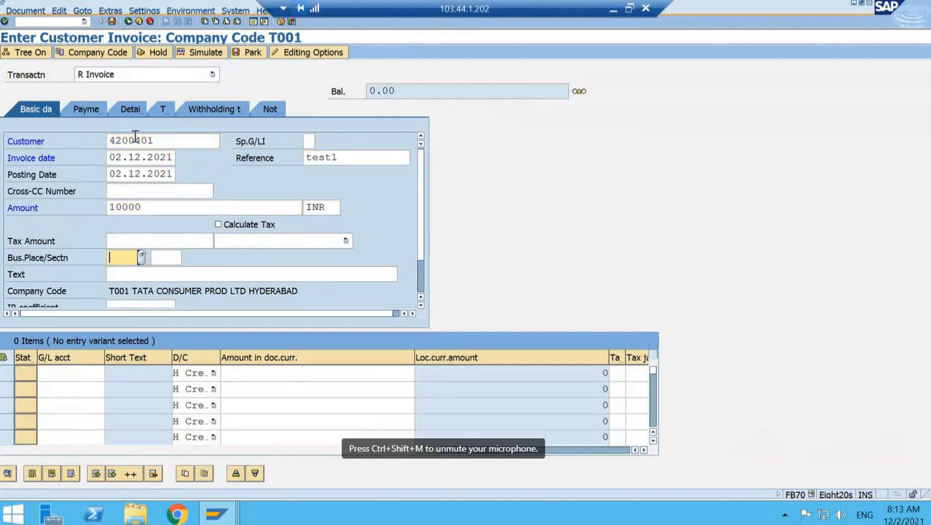
key("Tab")
key("Tab")
key("Tab")
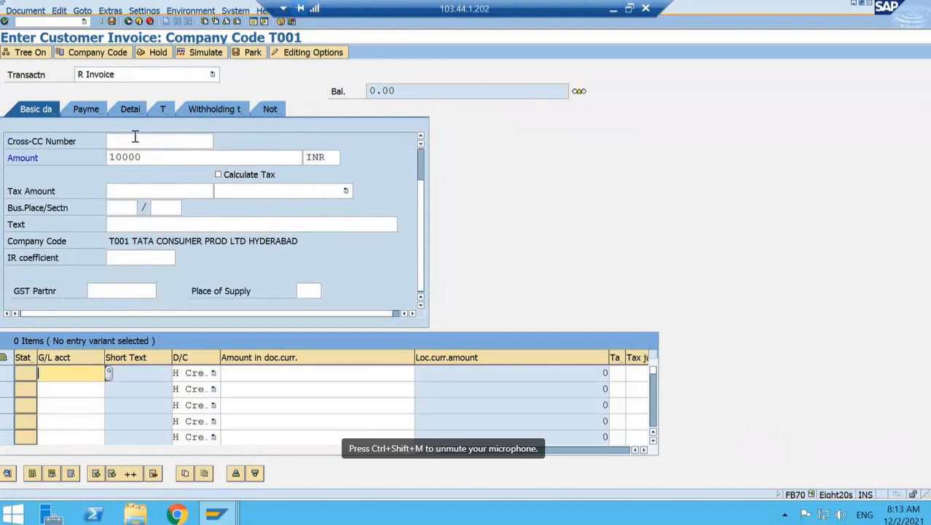
Enter a credit line for G/L account 300000 with an amount of 10000 and validate it.
key("Down")
key("Tab")
key("Tab")
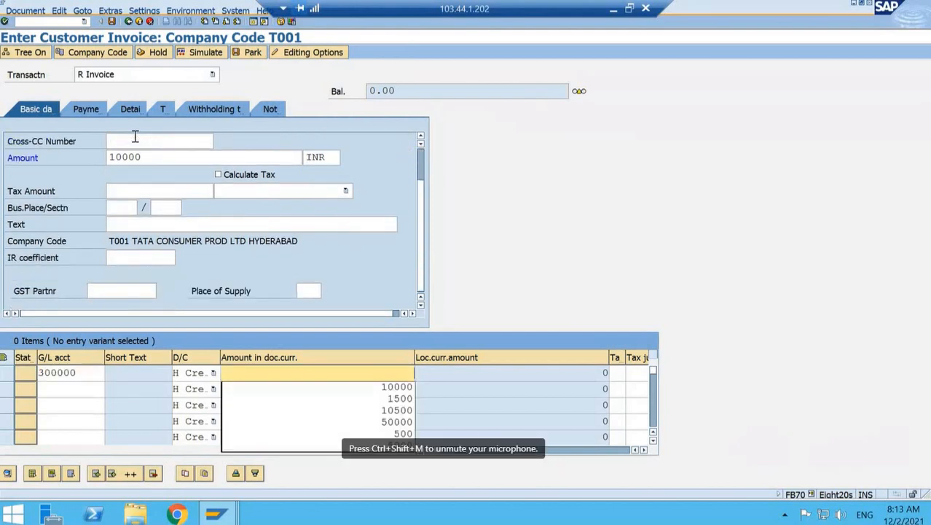
key("Down")
key("Return")
key("Tab")
key("Tab")
key("Tab")
key("Tab")
key("Tab")
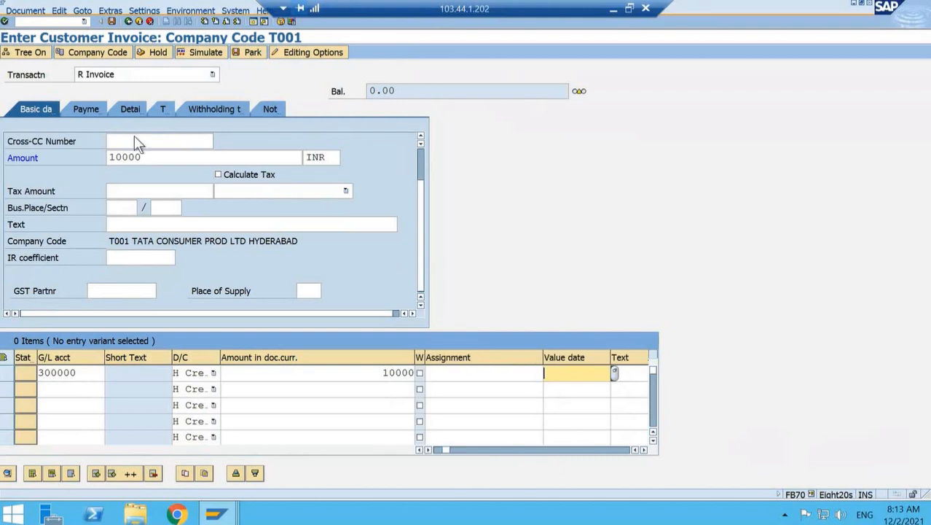
key("Return")
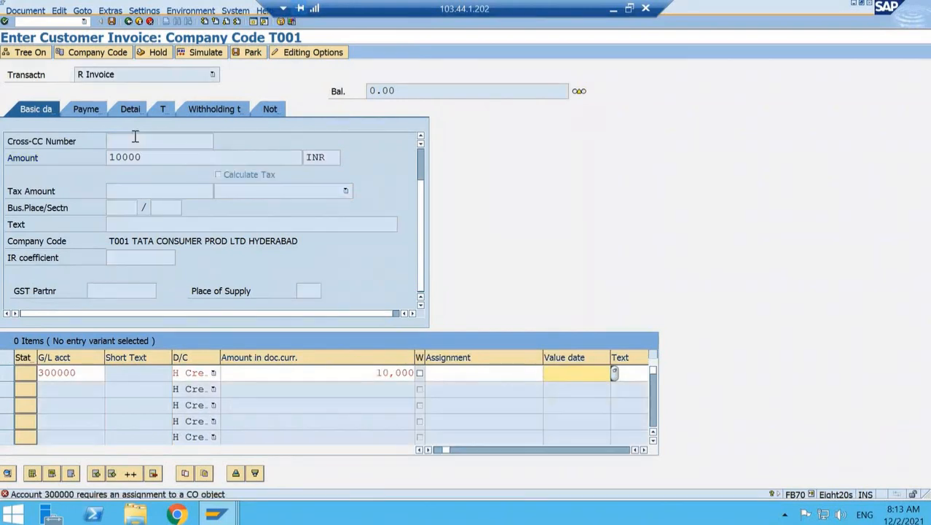
Assign profit center PC10000 to the account 300000 line, picking it from the standard hierarchy.
left_click(645, 449)
left_click(645, 448)
left_click(645, 448)
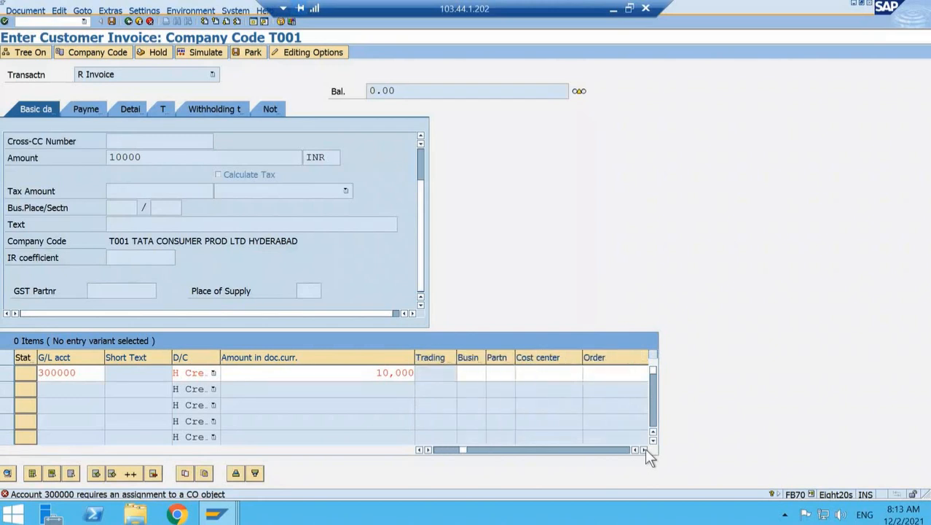
left_click(645, 449)
left_click(645, 448)
left_click(645, 448)
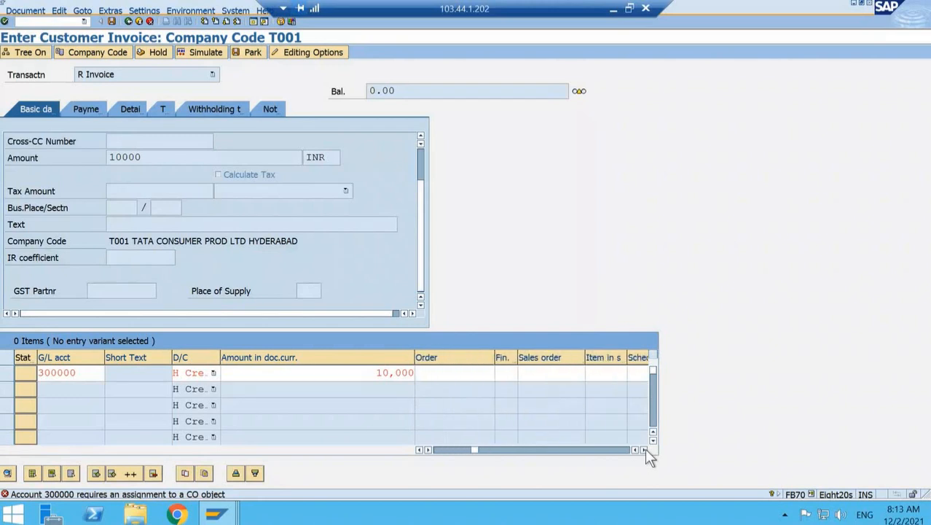
left_click(645, 448)
left_click(645, 449)
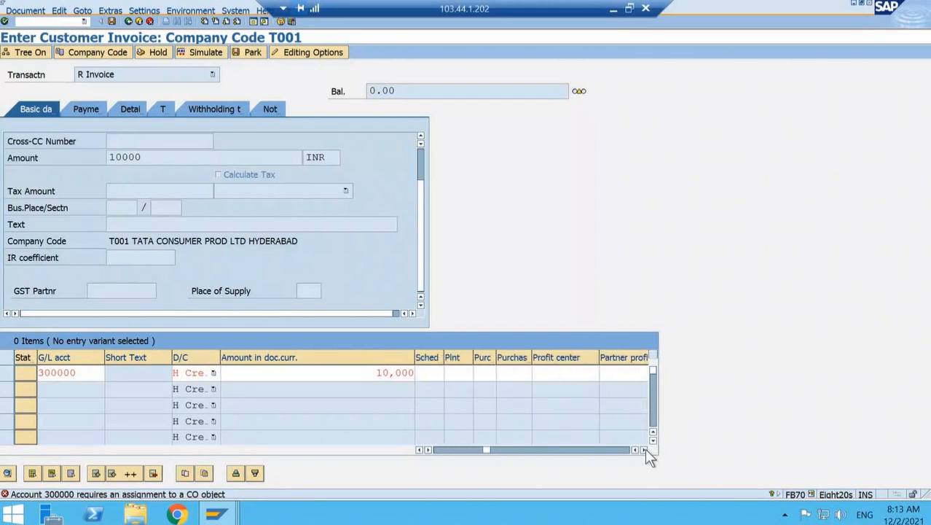
left_click(645, 448)
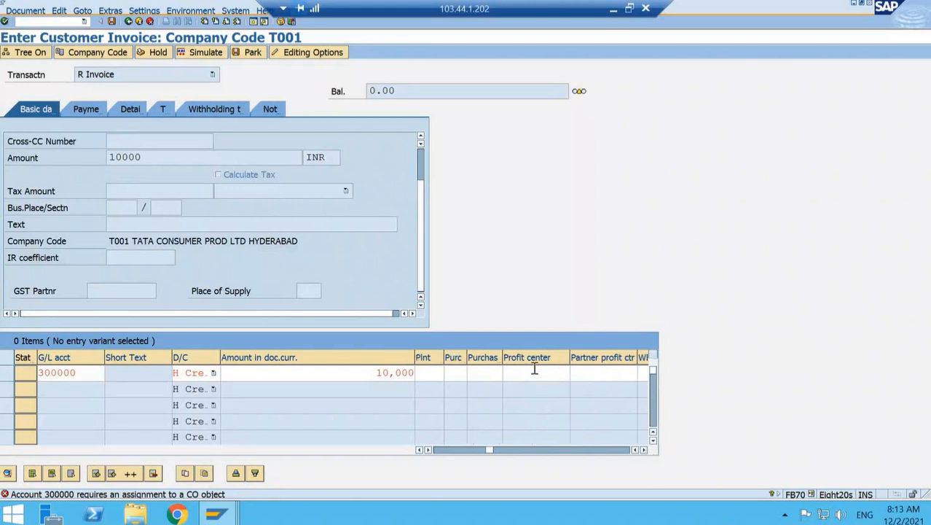
left_click(535, 368)
key("F4")
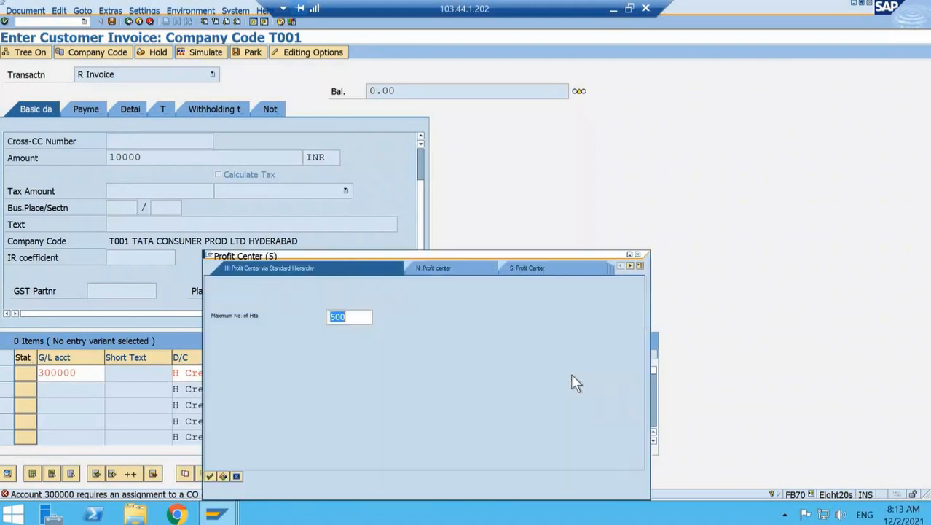
key("Escape")
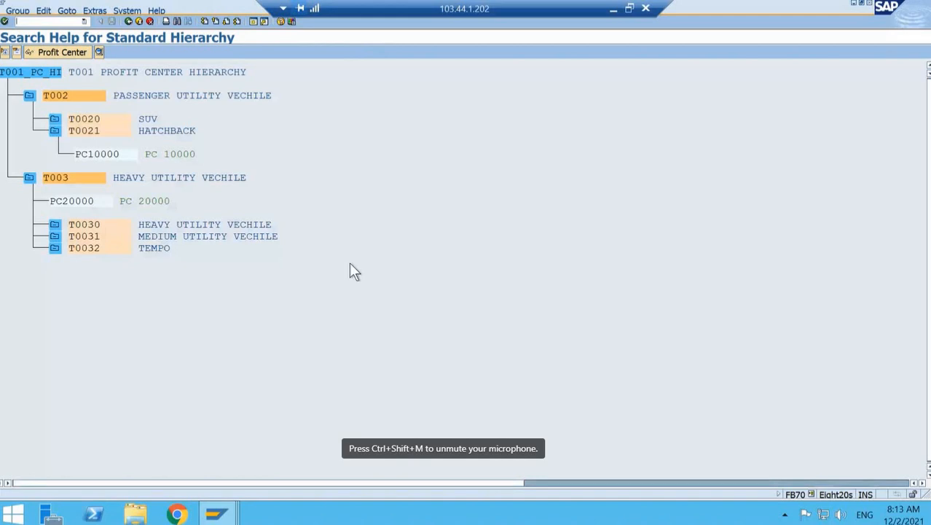
double_click(88, 153)
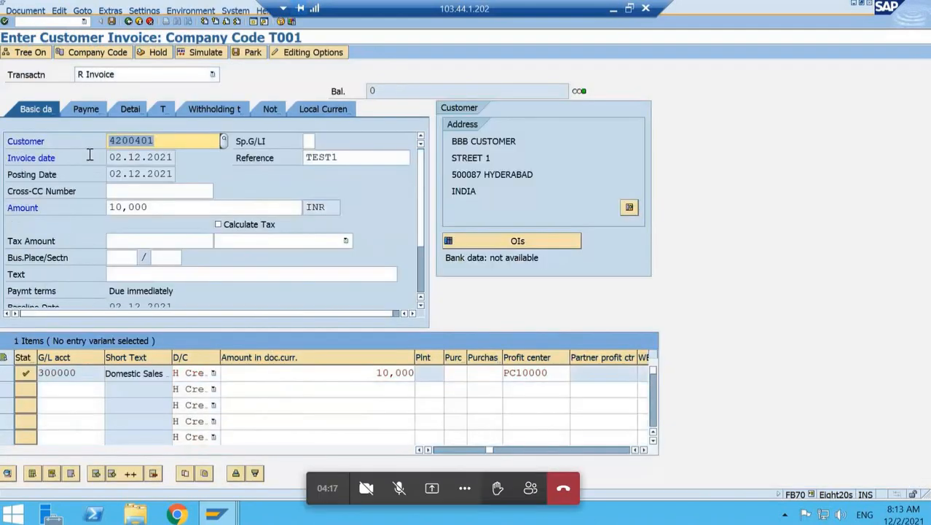
Simulate the customer invoice and post it.
left_click(196, 54)
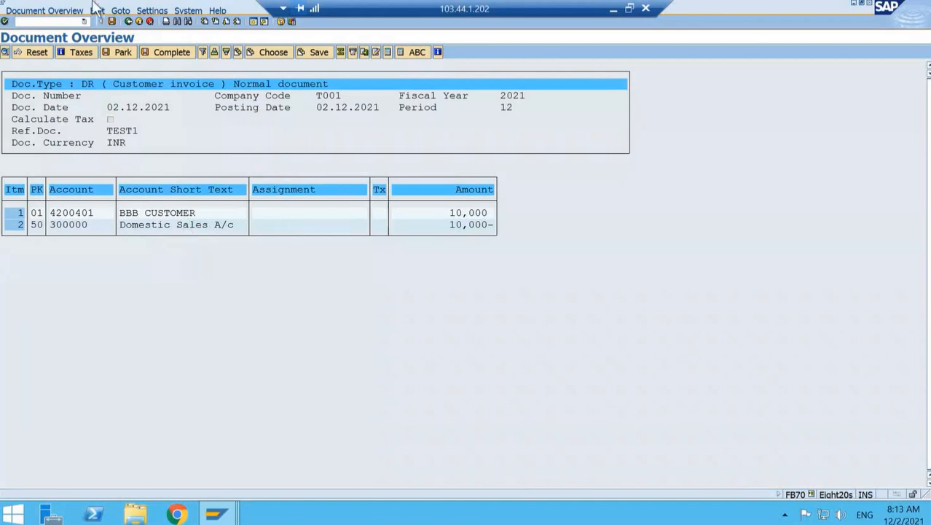
left_click(113, 20)
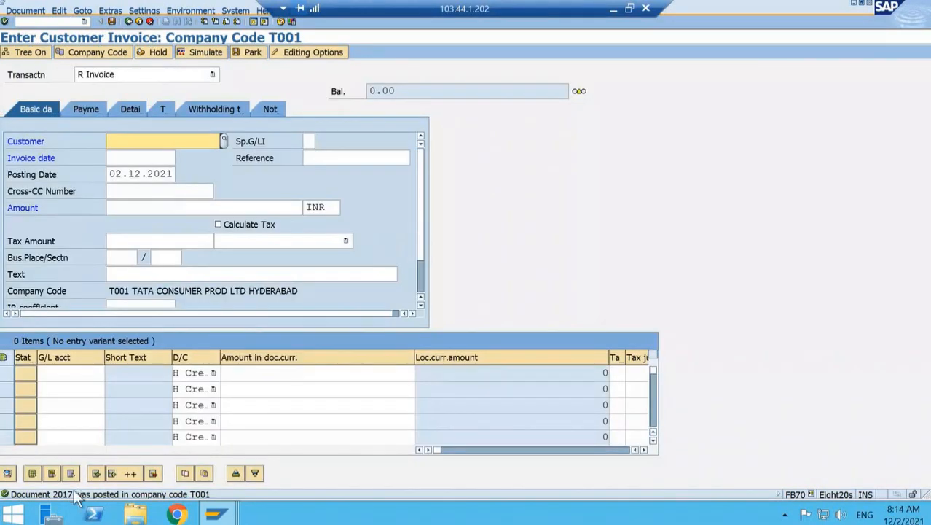
Display the posted invoice document in company code T001, fiscal year 2021, with transaction FB03.
left_click(48, 21)
type("/nfb03")
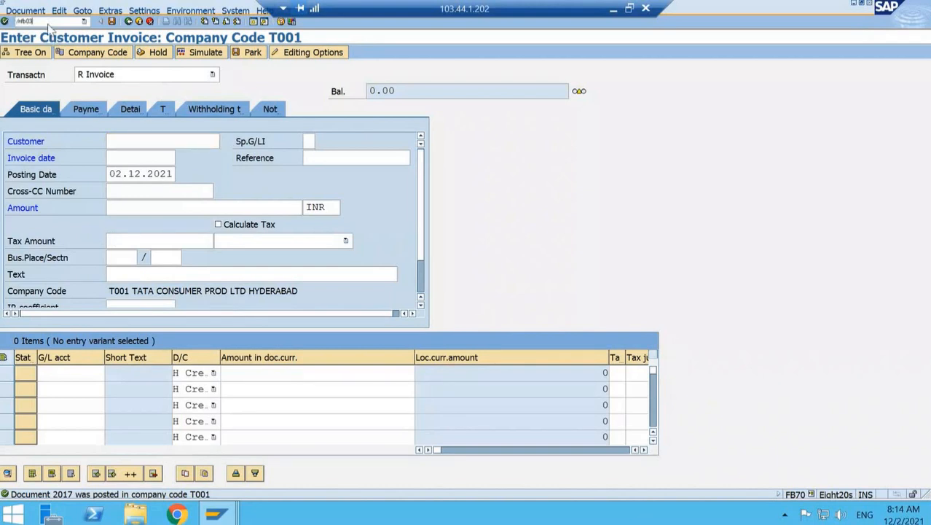
key("Return")
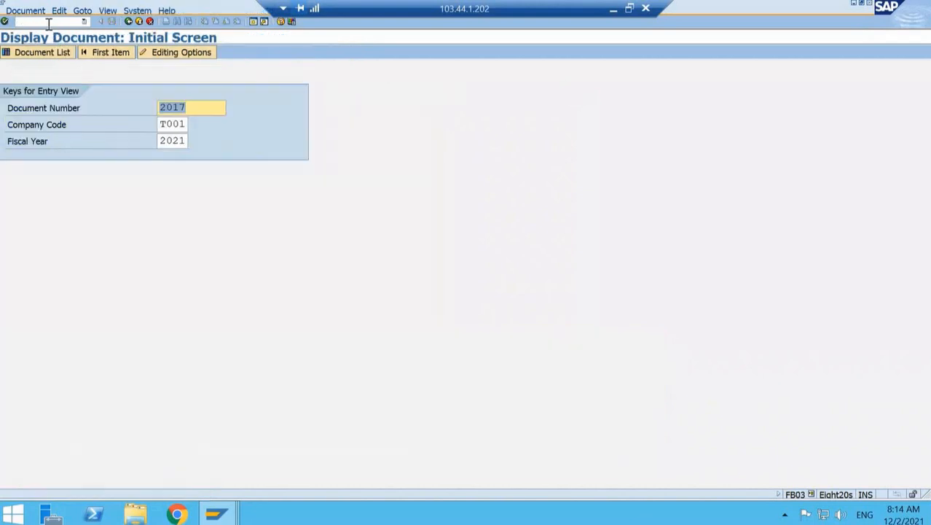
key("Return")
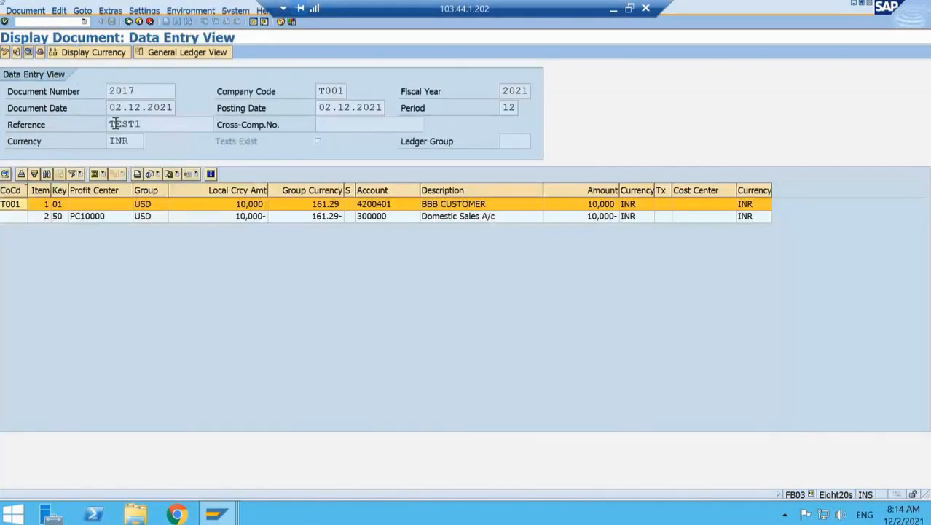
Apply the 0SAP Standard layout to the document's line items and open the customer line's details.
left_click(194, 175)
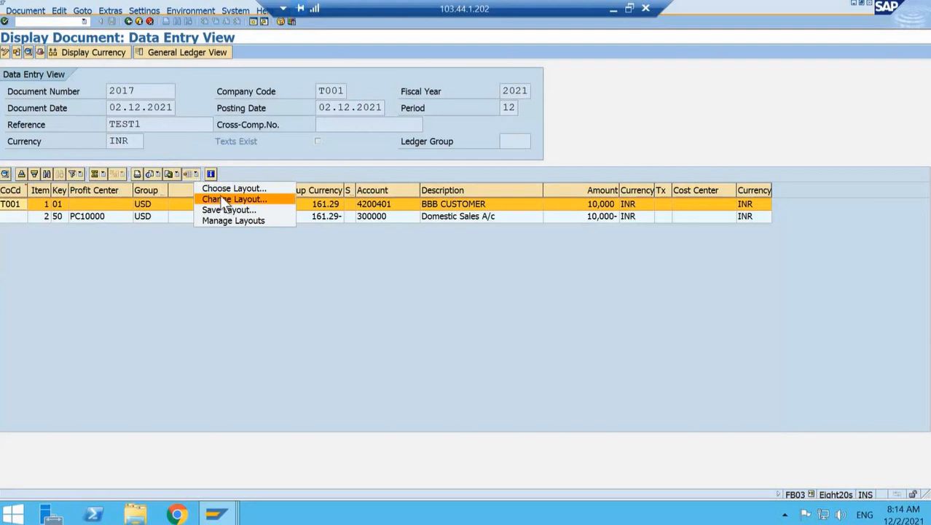
left_click(244, 188)
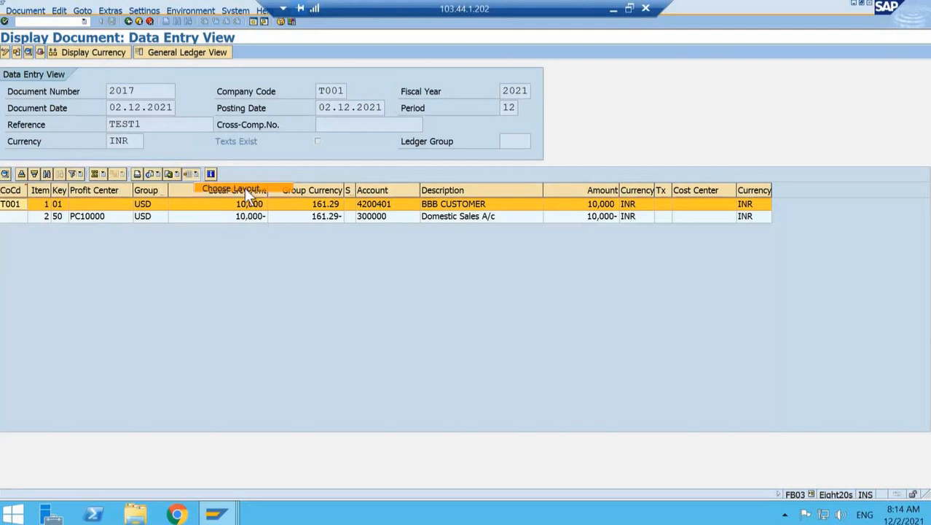
left_click(102, 204)
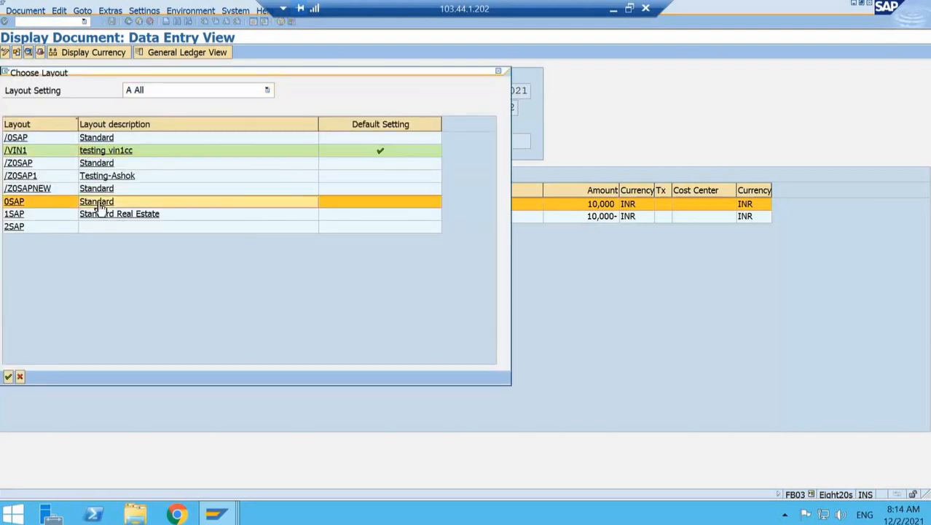
double_click(102, 207)
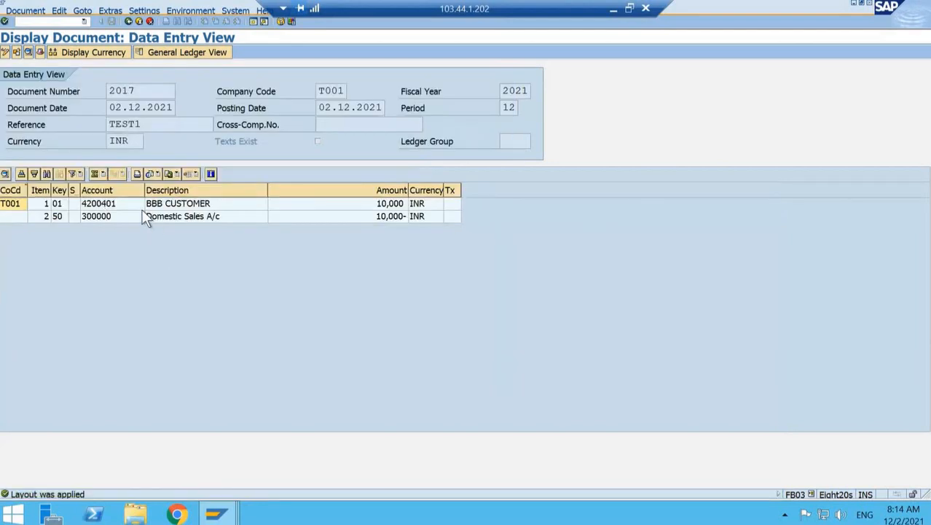
left_click(180, 217)
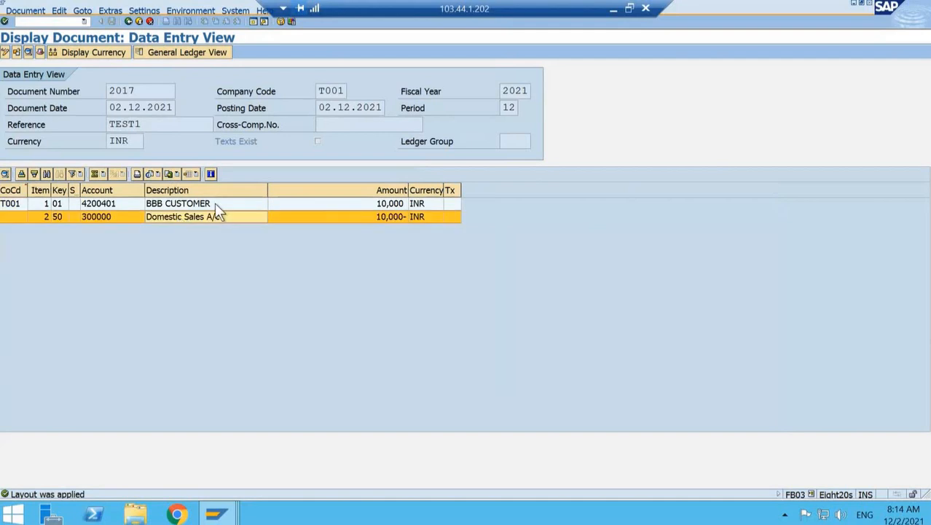
double_click(107, 205)
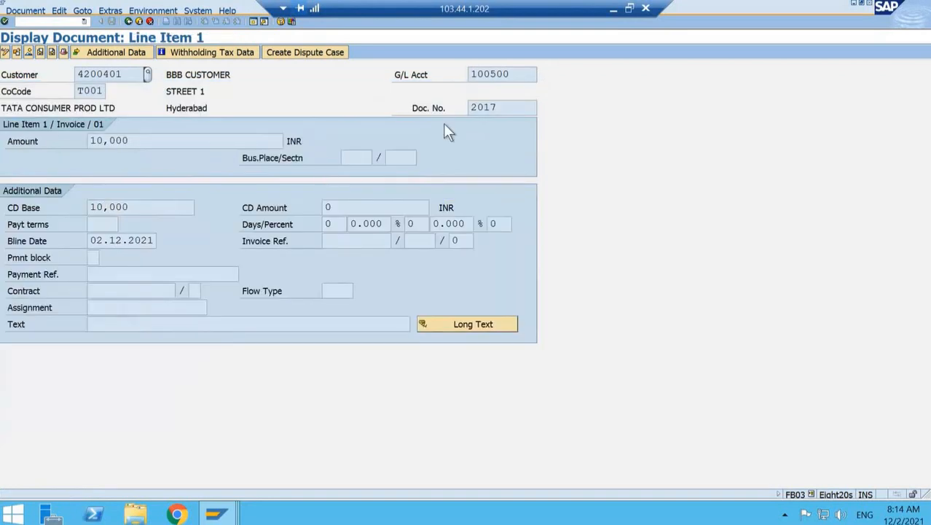
Try to open the G/L account balance display in an additional session, and return to the G/L account window.
left_click(42, 23)
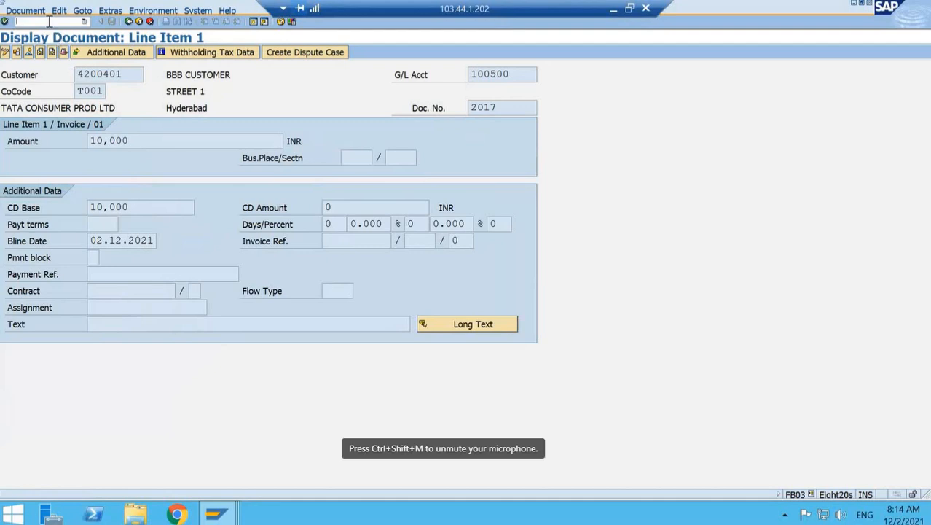
type("/nfb10n")
key("Return")
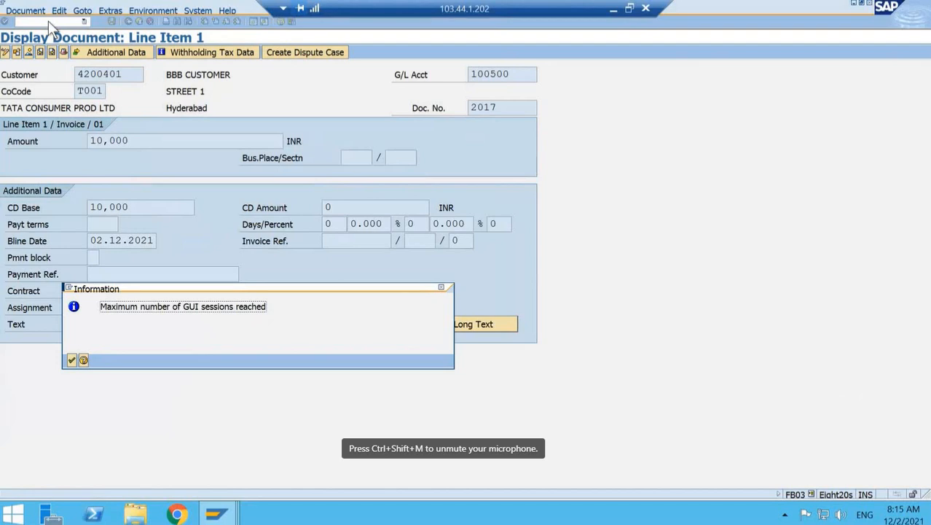
key("Return")
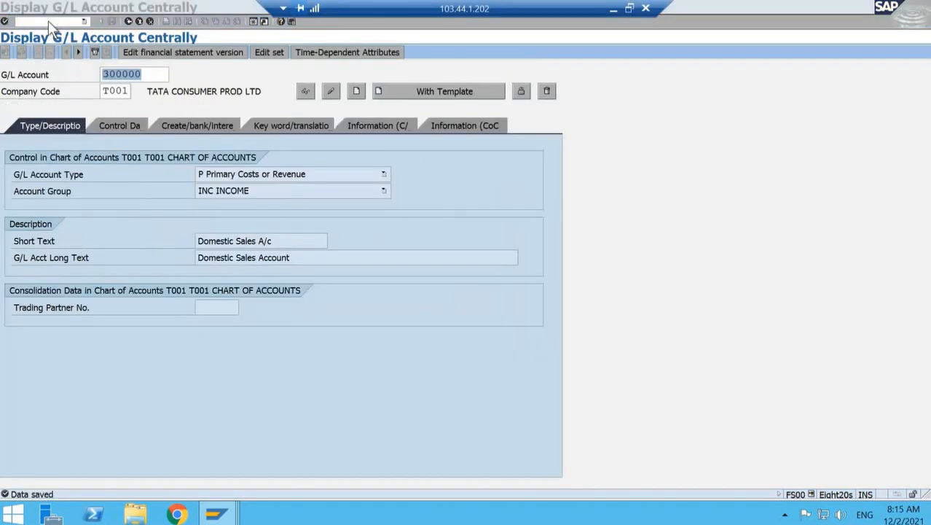
Run transaction FS10N and display the balances of G/L account 100500 for company code T001, fiscal year 2021.
type("/nfs1")
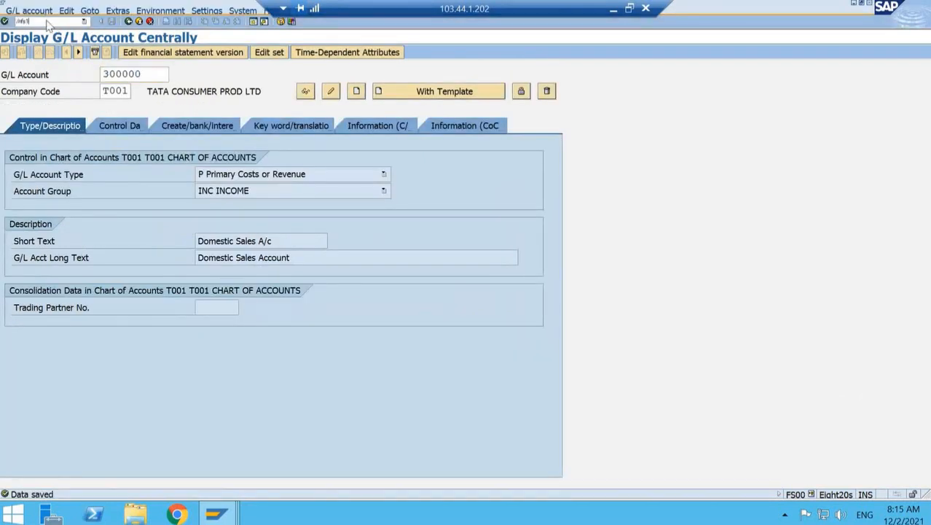
type("0n")
key("Return")
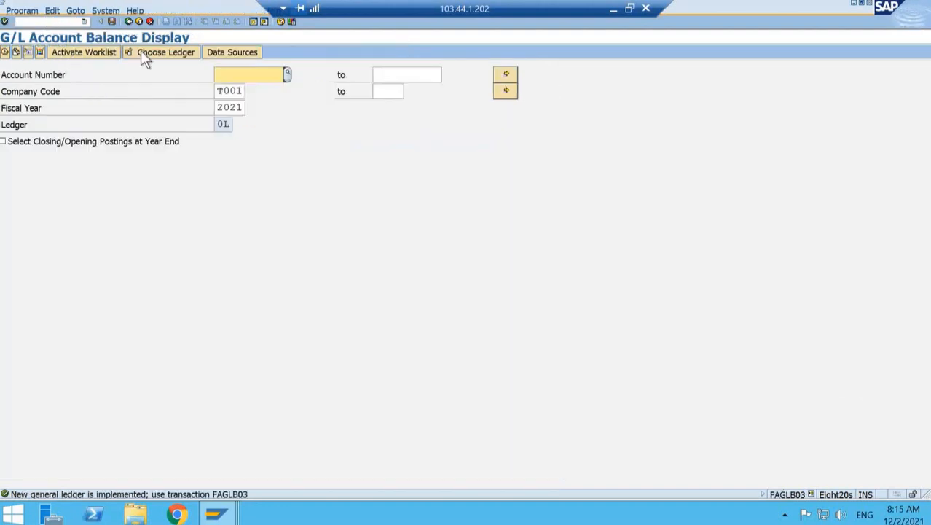
type("100500")
key("Return")
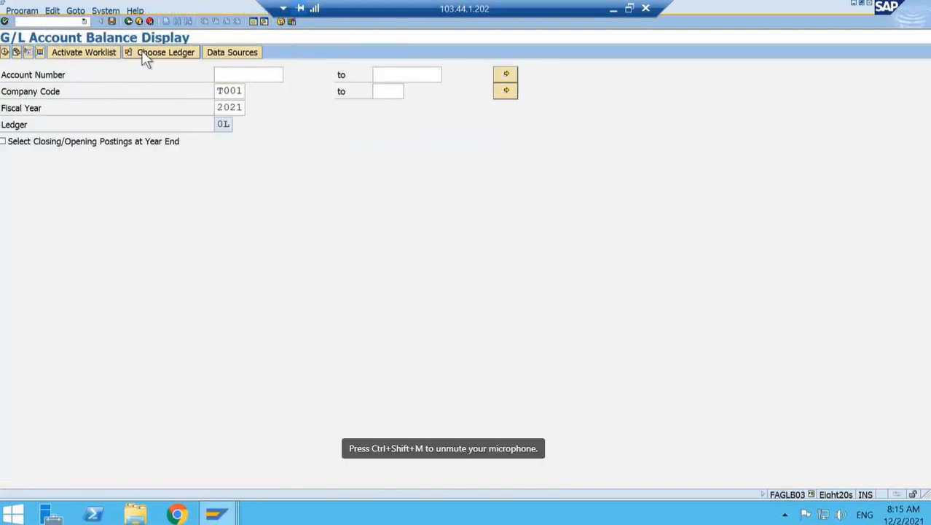
left_click(6, 53)
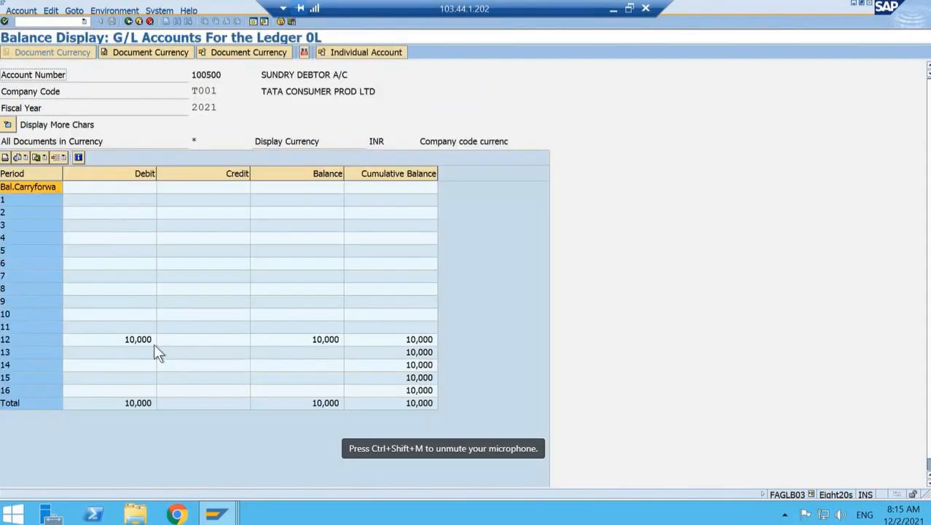
Switch to a Maintain Business Partner session, run transaction FBL5N and display the customer's open line items in company code T001 at 02.12.2021.
left_click(133, 340)
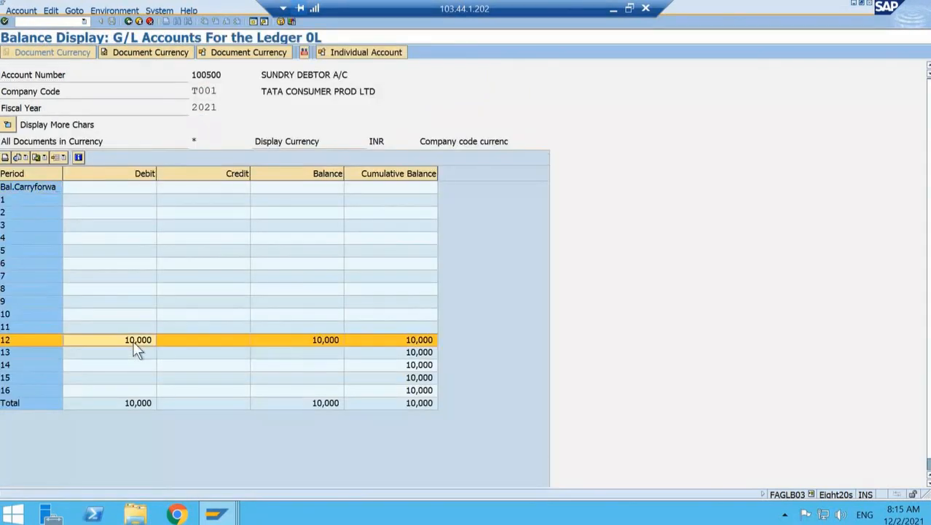
mouse_move(220, 516)
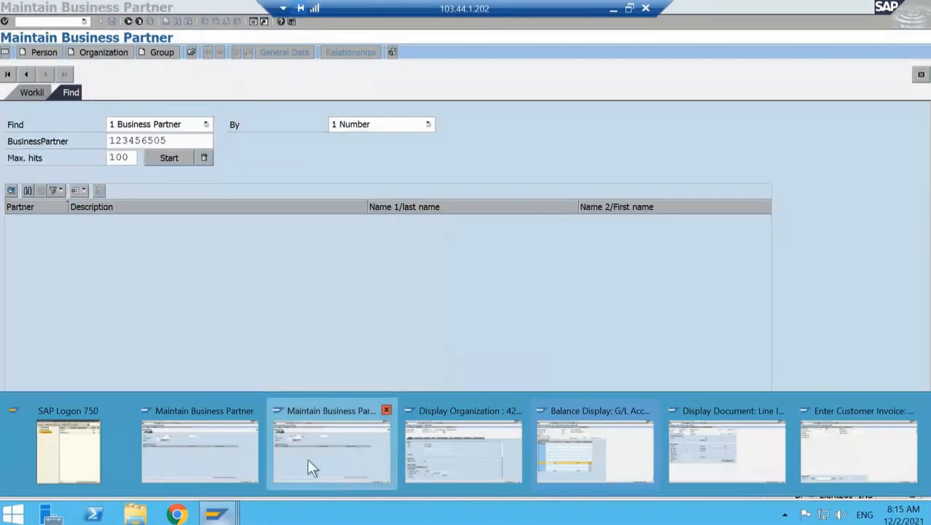
left_click(306, 458)
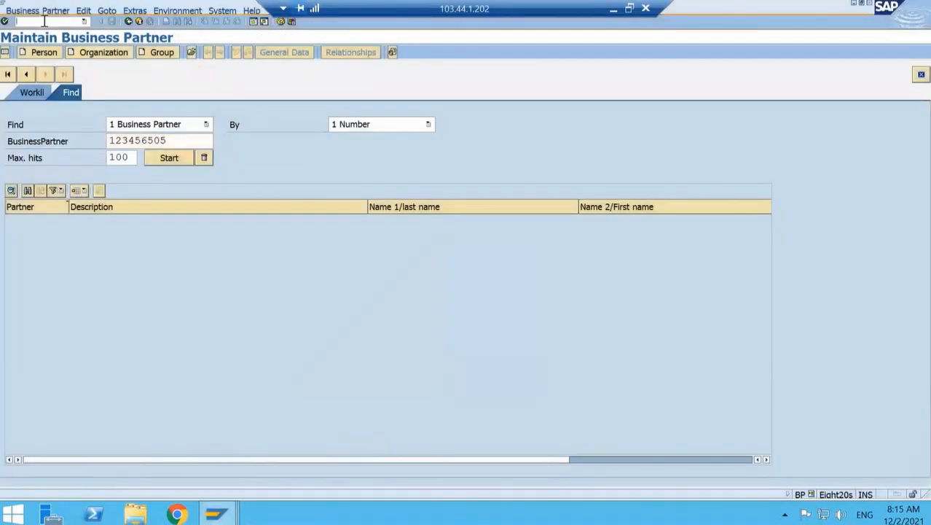
type("/nbp")
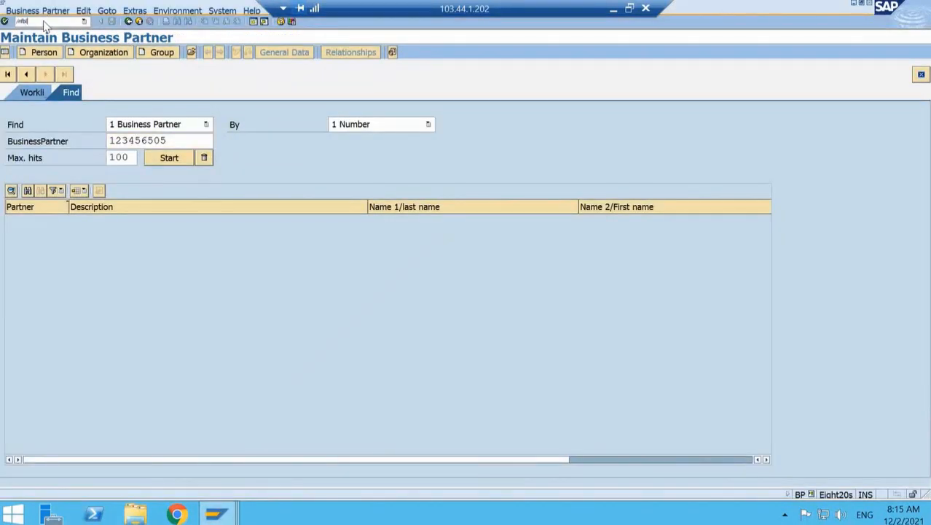
key("Return")
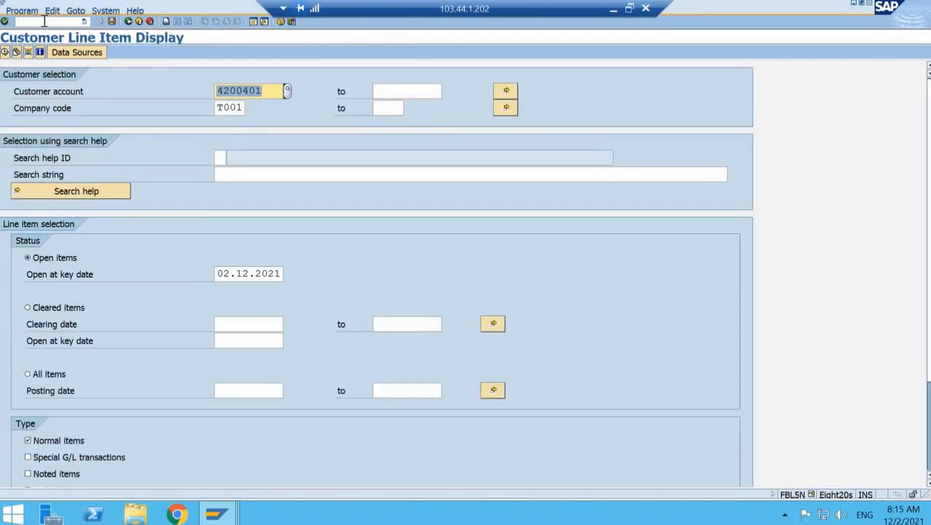
left_click(4, 53)
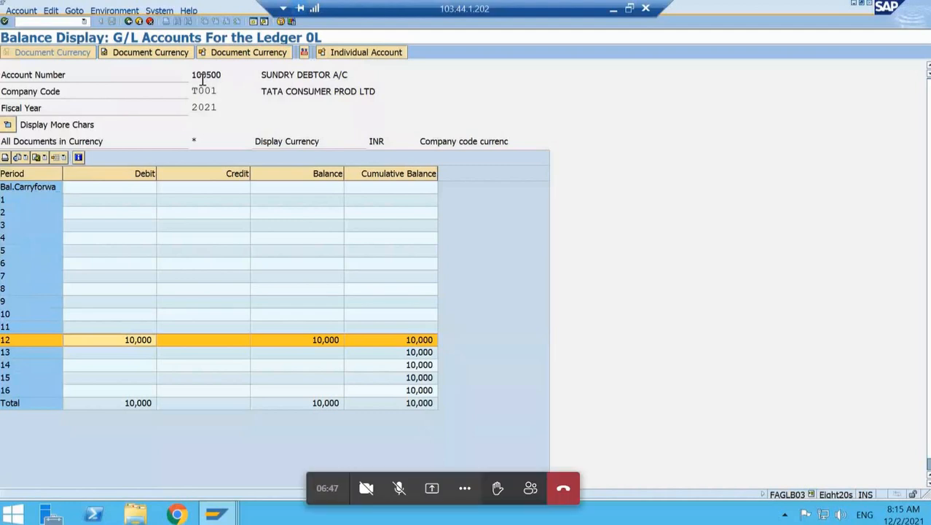
Compare the customer's open line items with the balance display of G/L account 100500, ending in the Customer Line Item Display window.
left_click(217, 514)
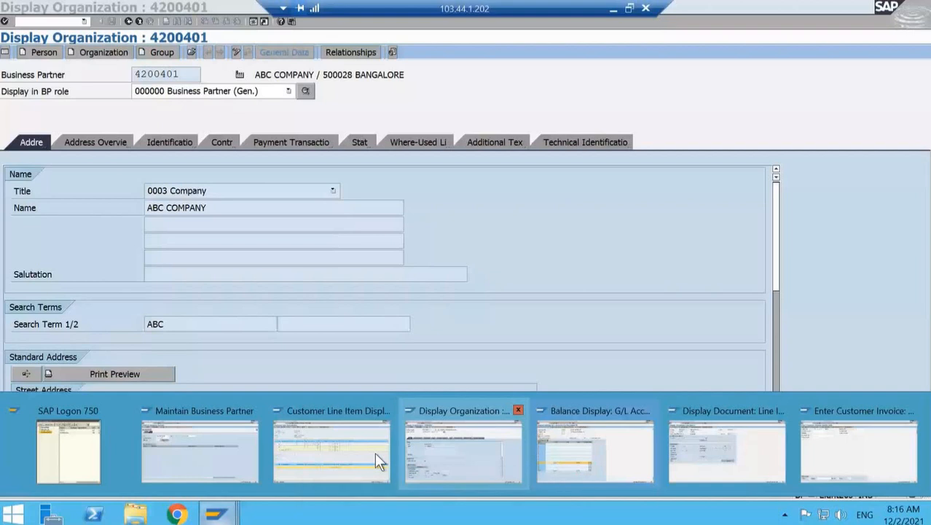
left_click(375, 452)
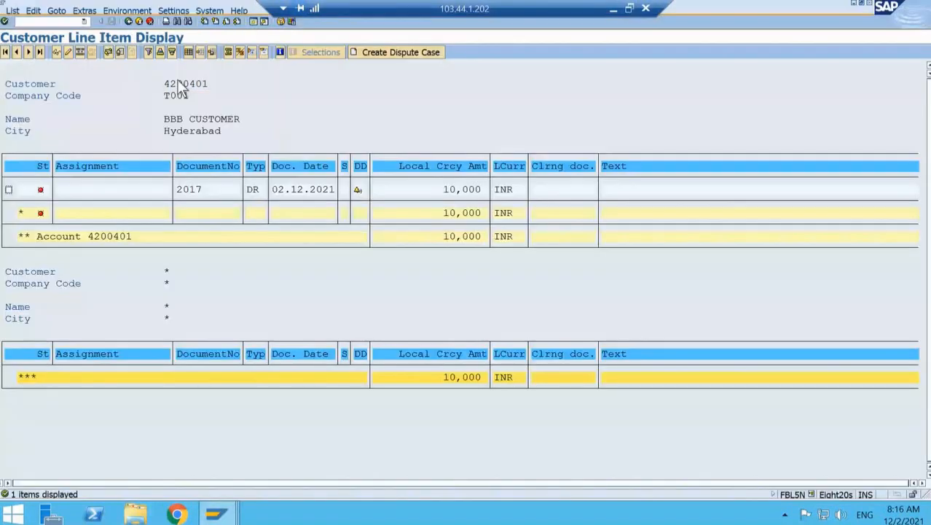
left_click(226, 514)
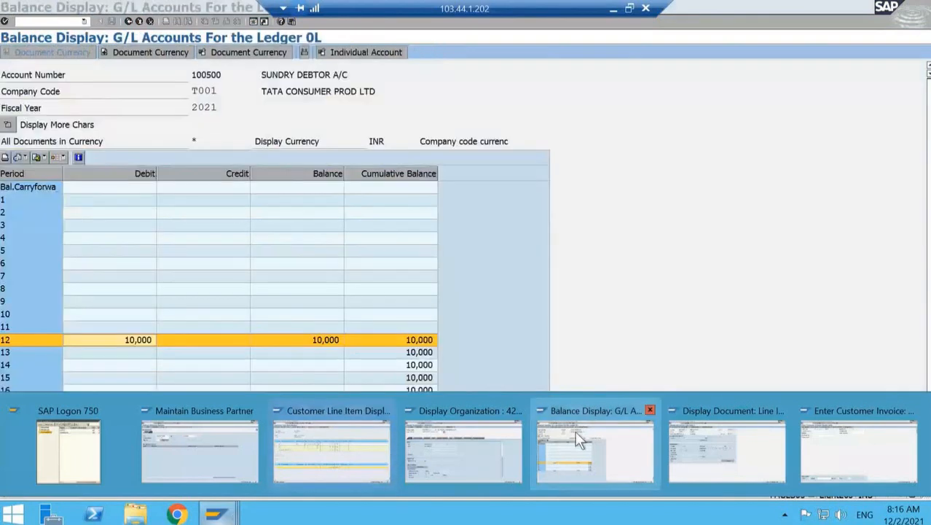
left_click(575, 431)
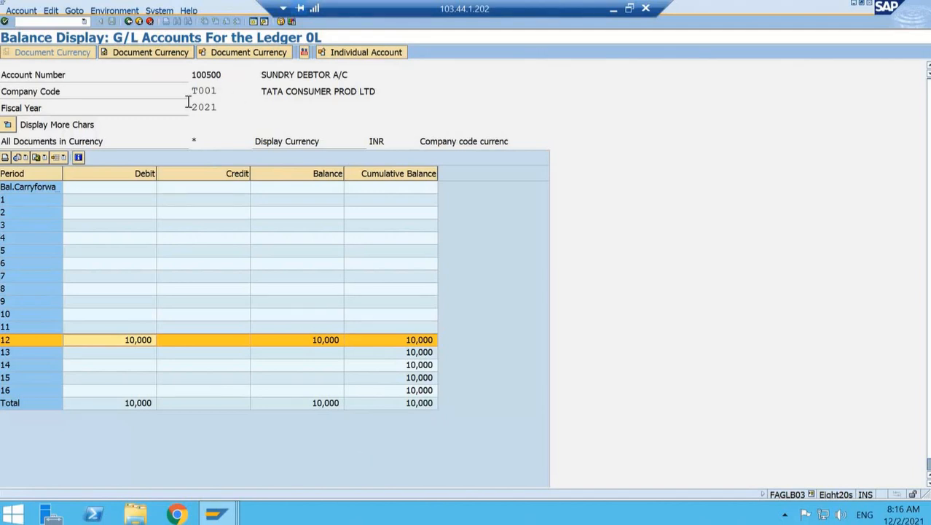
left_click(215, 517)
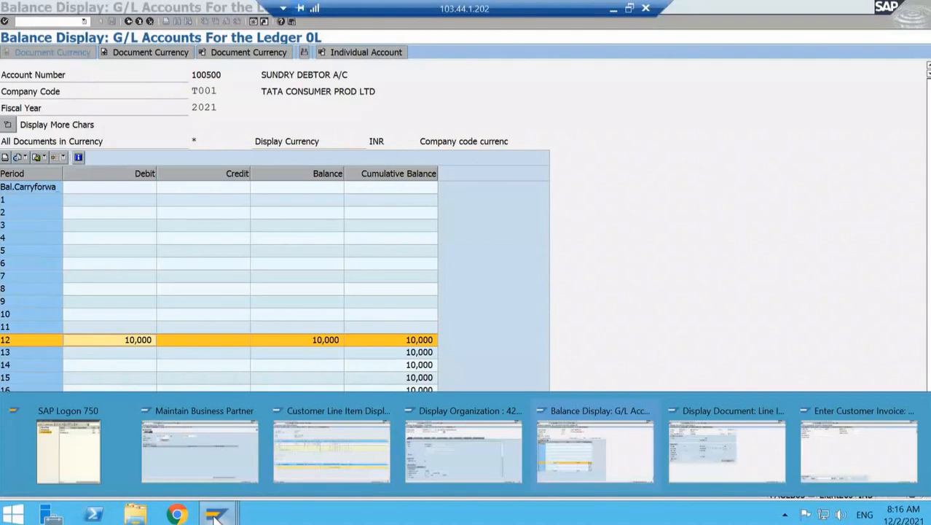
left_click(319, 455)
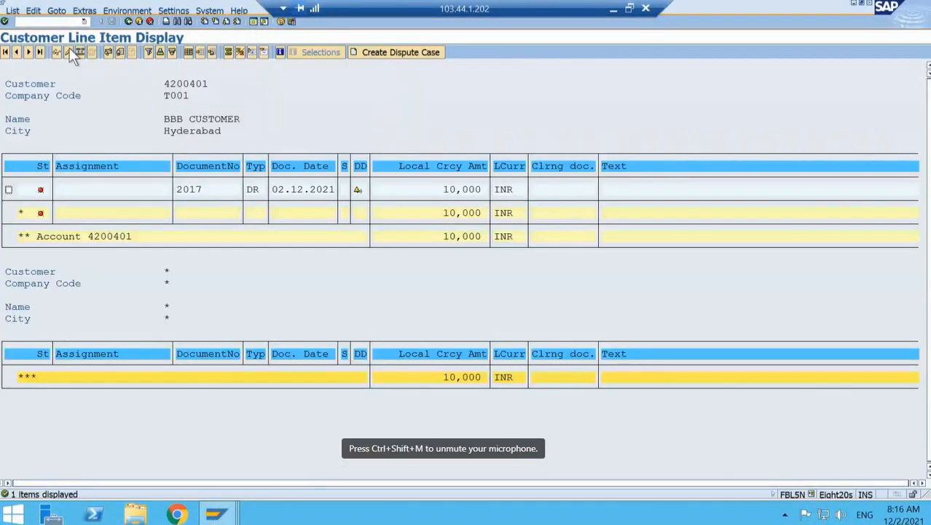
Run transaction FBL1N to open the selection screen of the Vendor Line Item Display.
left_click(44, 21)
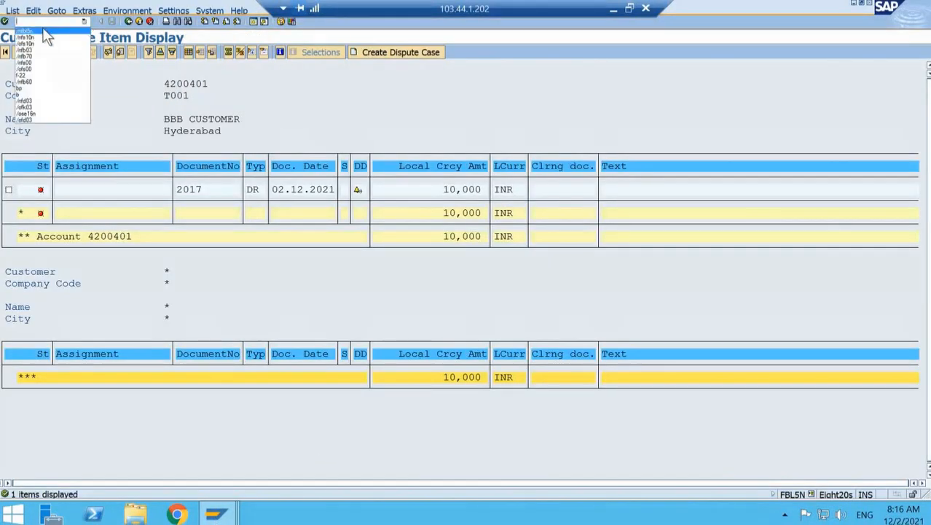
left_click(43, 31)
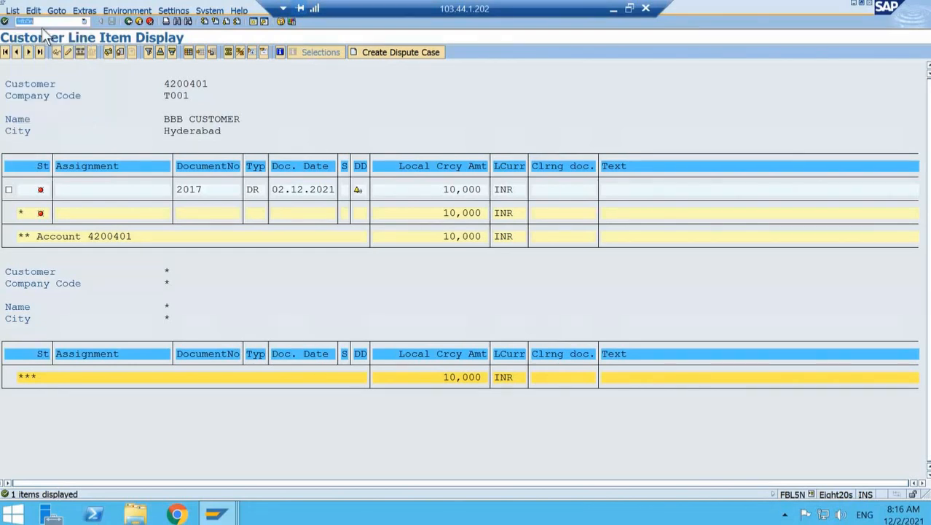
type("/nfbl1")
type("5")
key("BackSpace")
key("BackSpace")
key("Return")
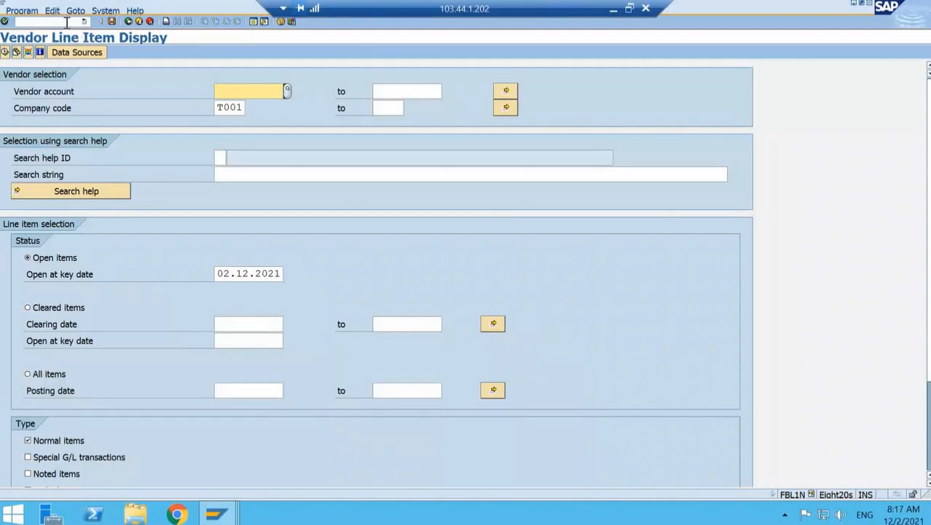
Run transaction FBL5N to open the selection screen of the Customer Line Item Display.
left_click(62, 22)
type("/nfb")
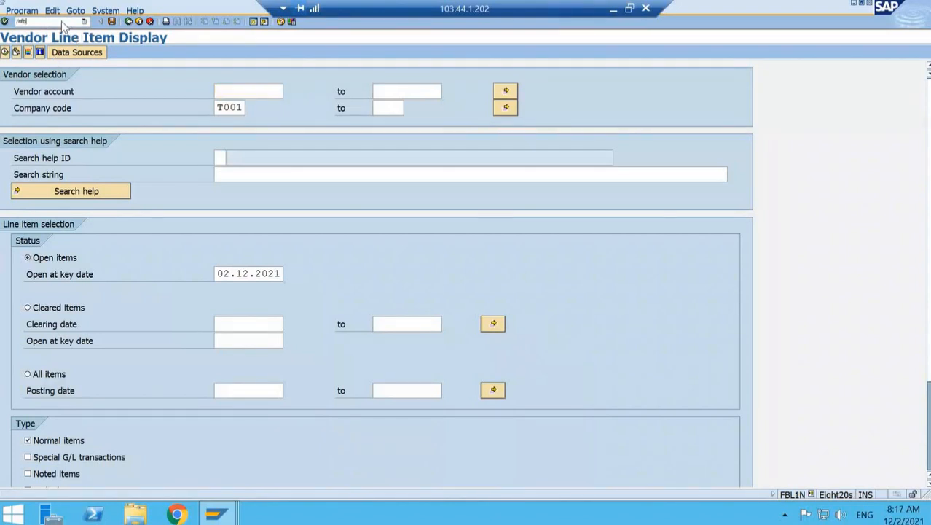
type("l5n")
key("Return")
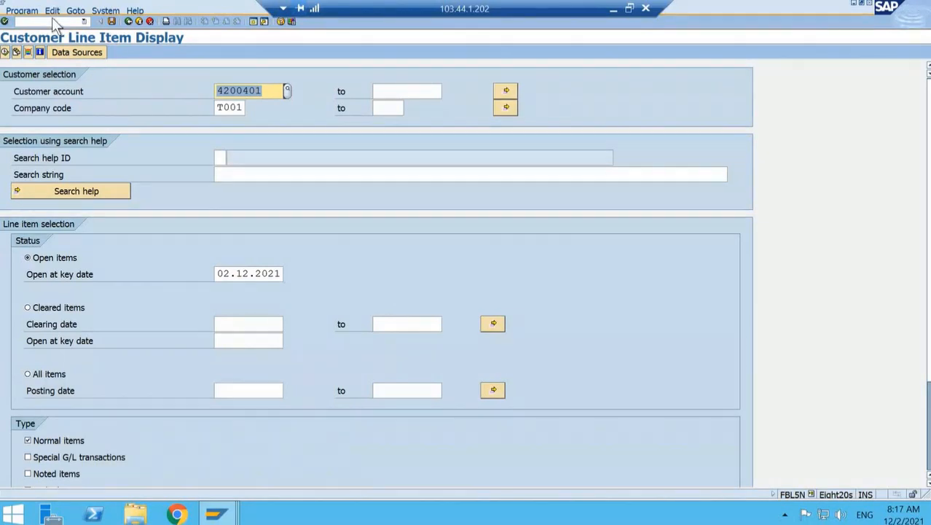
Run transaction FBL3N to open the selection screen of the G/L Account Line Item Display.
left_click(46, 19)
type("/n")
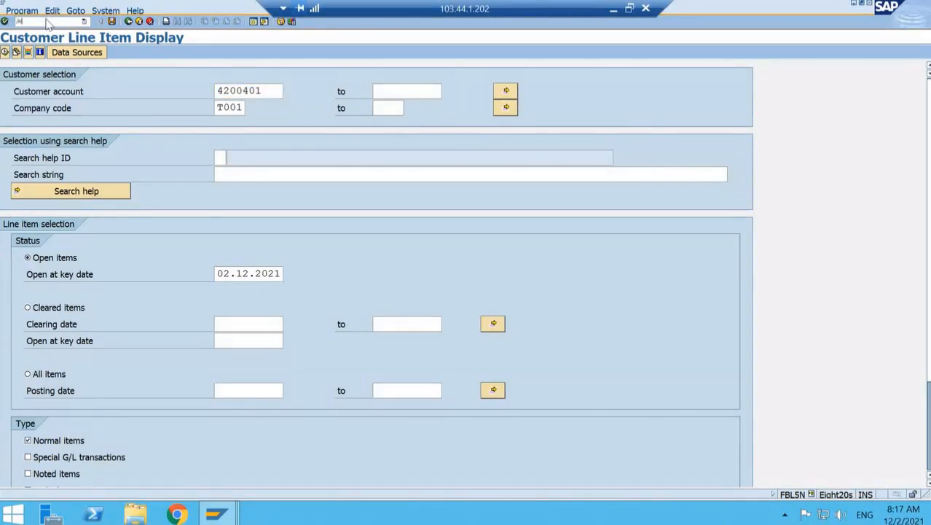
type("fbl3n")
key("Return")
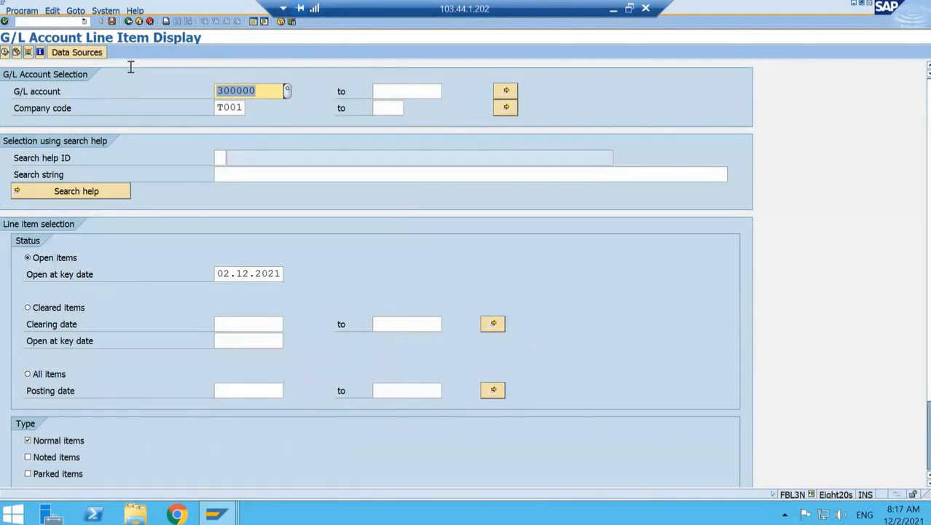
Run transaction F-22 to open the header data screen for entering a customer invoice.
left_click(43, 21)
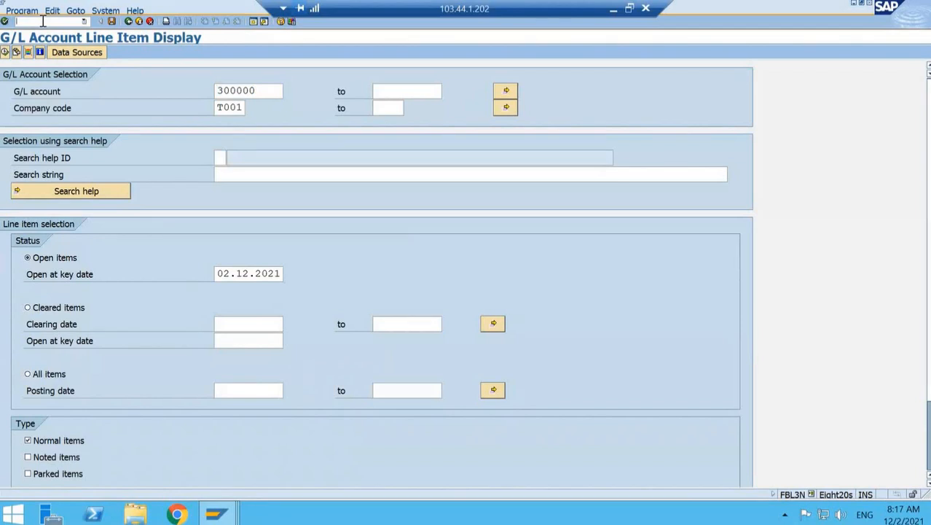
type("/nf-22")
key("Return")
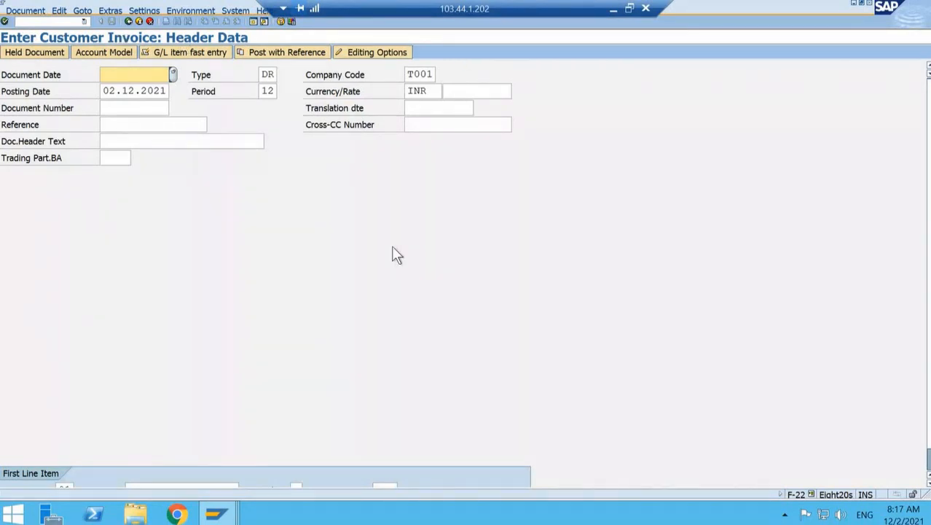
Return to the Vendor Line Item Display by rerunning the previously used transaction FBL1N.
left_click(83, 21)
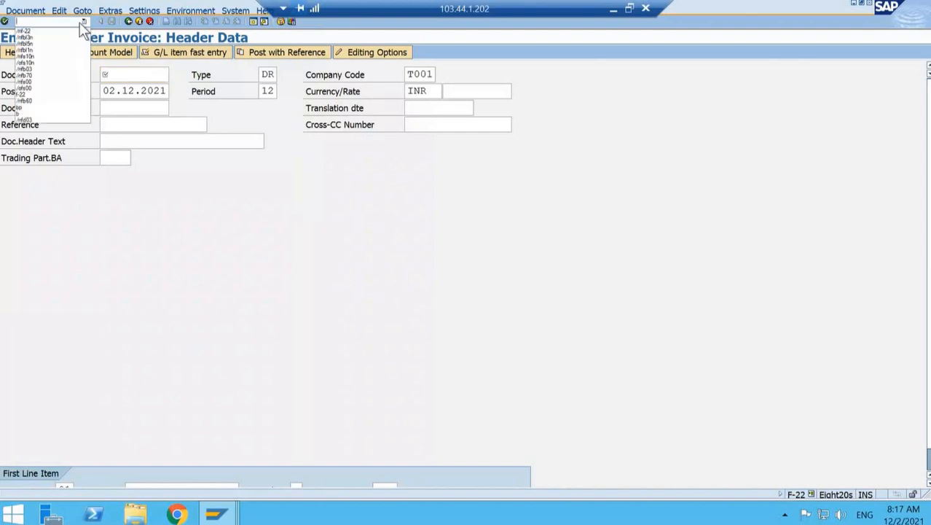
left_click(37, 48)
key("Return")
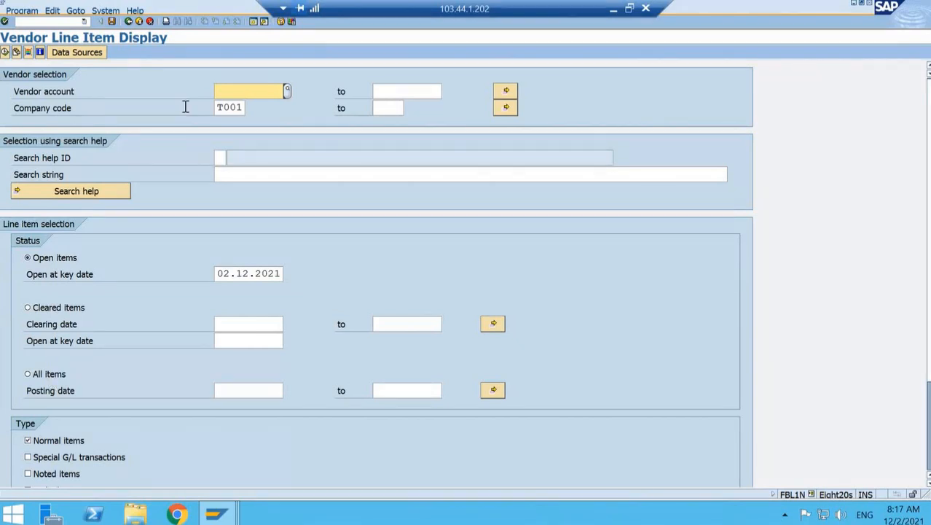
Recall the last transaction code, change it to FBL3N and open the G/L Account Line Item Display again.
left_click(42, 23)
key("Down")
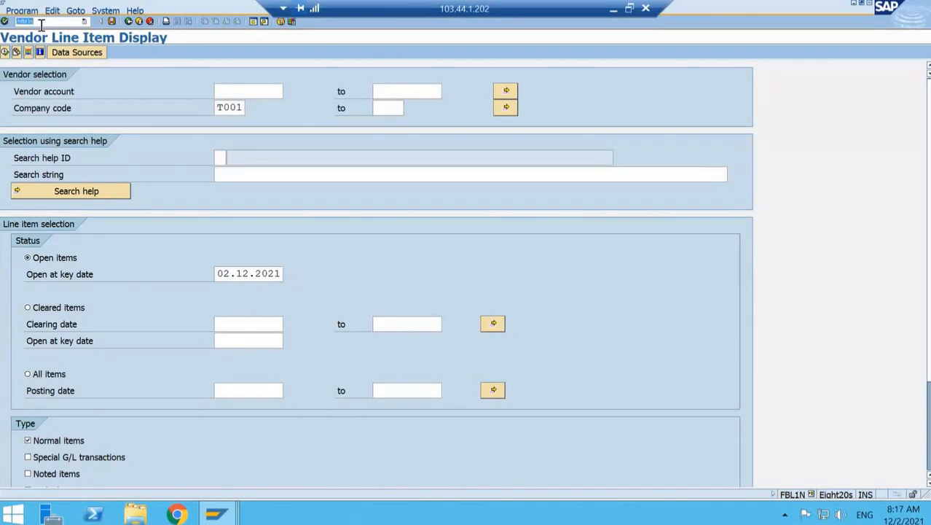
left_click(41, 25)
key("BackSpace")
key("BackSpace")
type("3n")
key("Return")
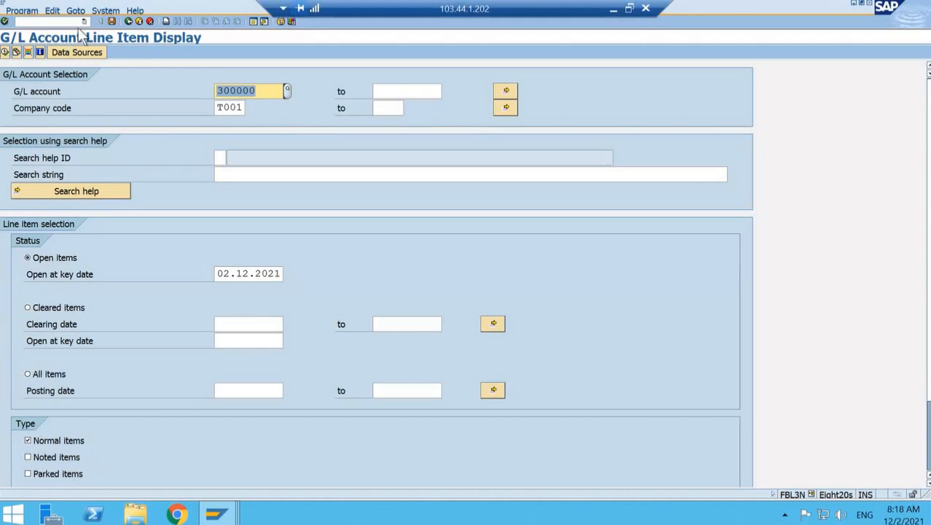
Go back to the Customer Line Item Display selection screen with transaction FBL5N.
left_click(44, 21)
type("/nfbl")
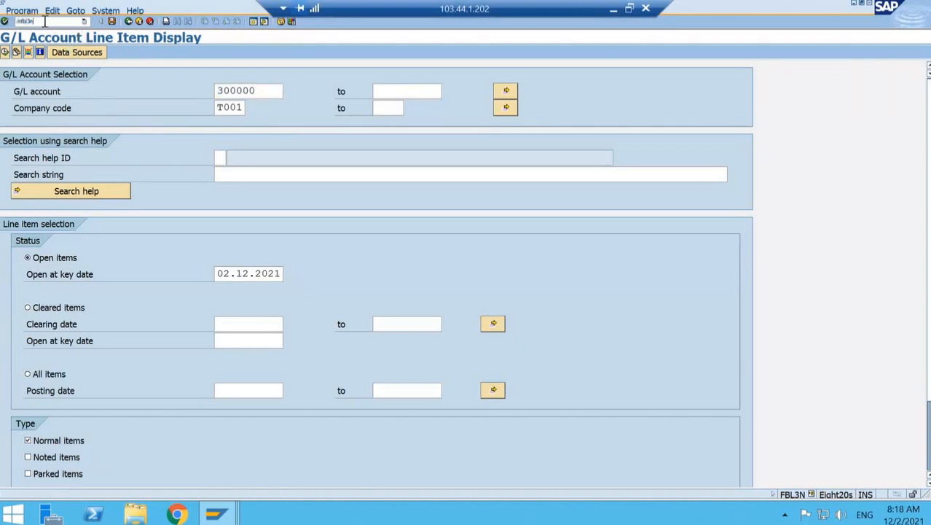
type("5n")
key("Return")
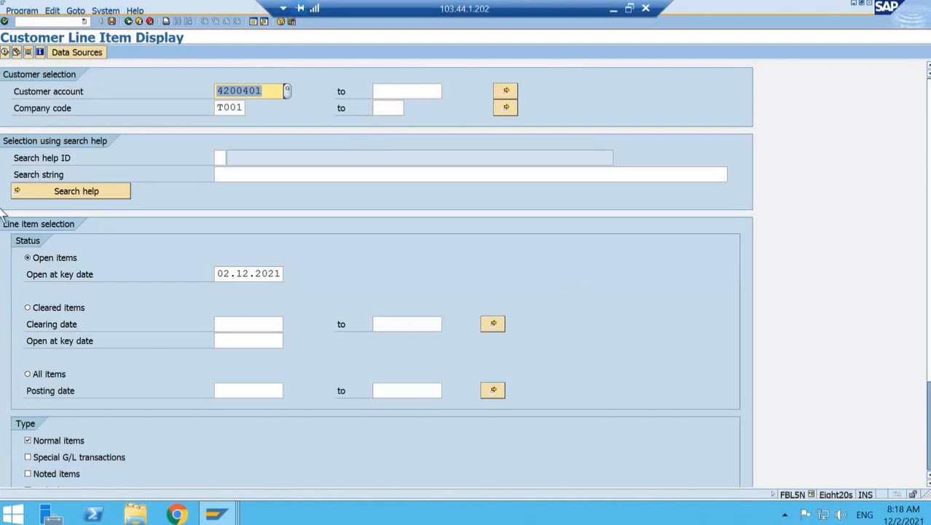
Open the Enter Customer Invoice header data screen again with transaction F-22.
left_click(32, 22)
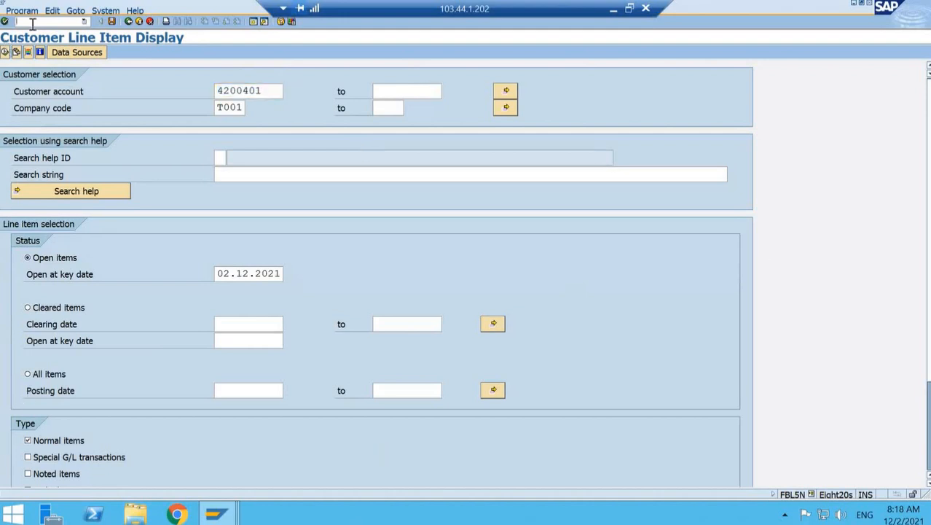
type("/nf-22")
key("Return")
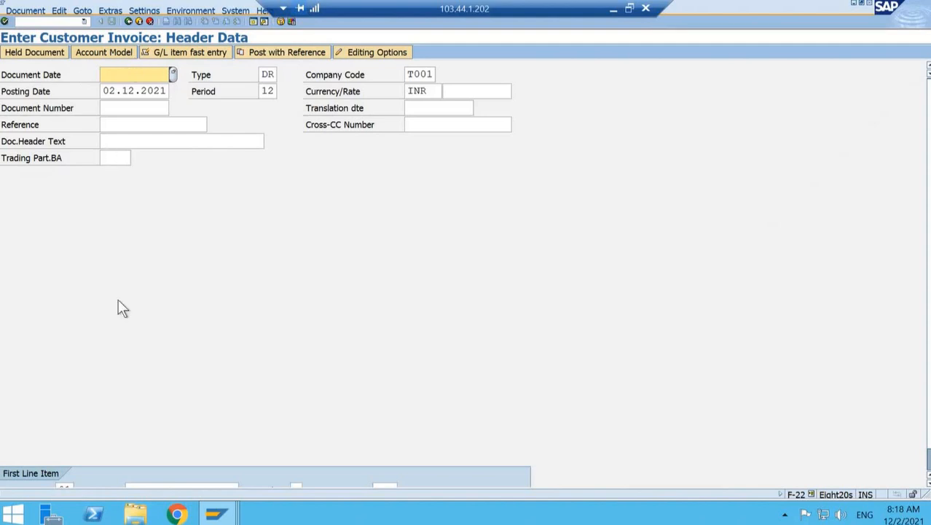
Examine the available posting keys for the first line item, highlighting 50 Credit entry, and close the list without choosing one.
scroll(864, 426, "down", 1)
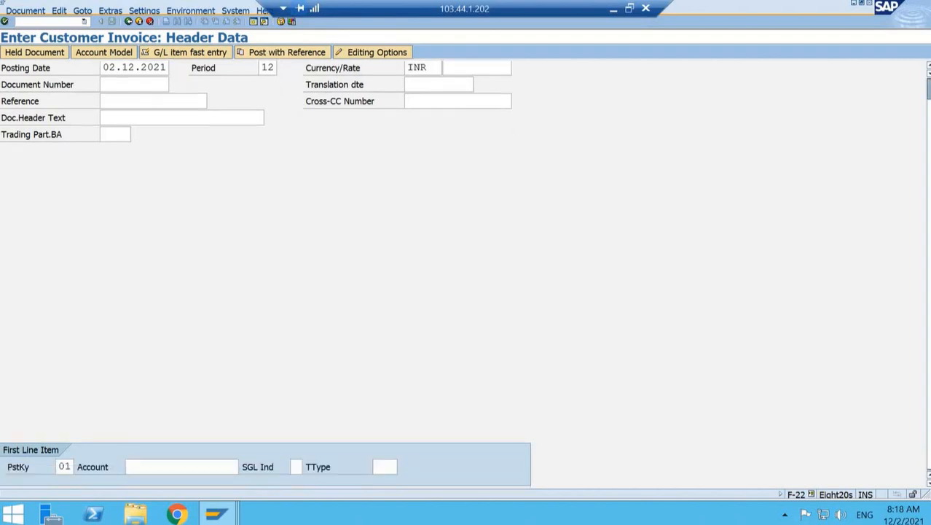
left_click(66, 466)
left_click(79, 466)
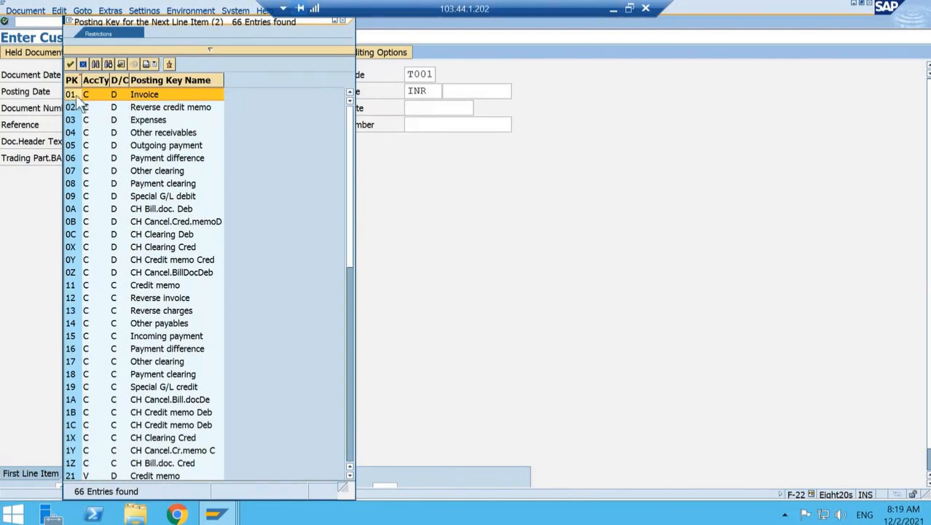
left_click(348, 320)
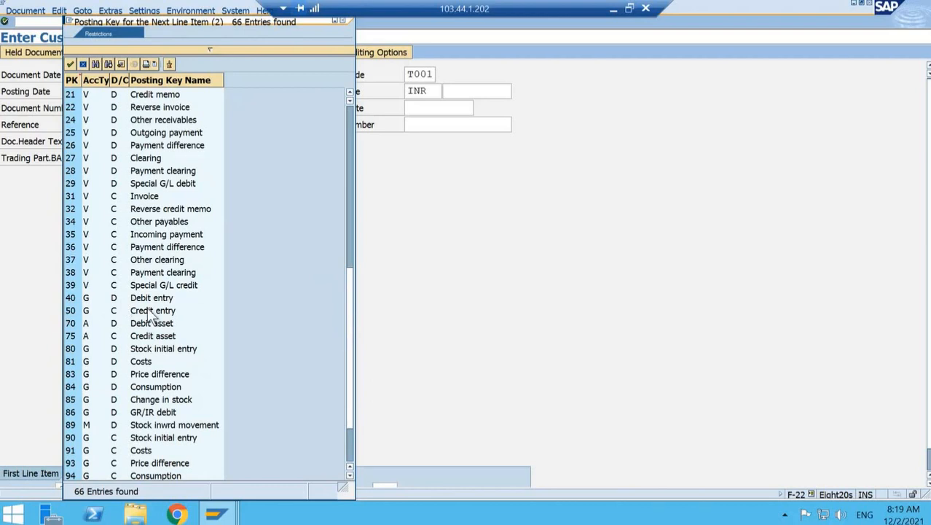
left_click(73, 312)
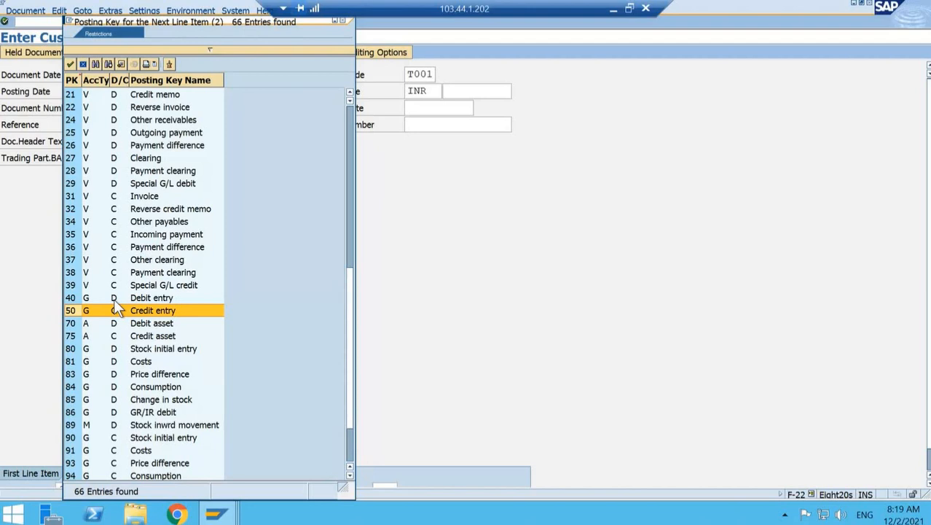
left_click(82, 66)
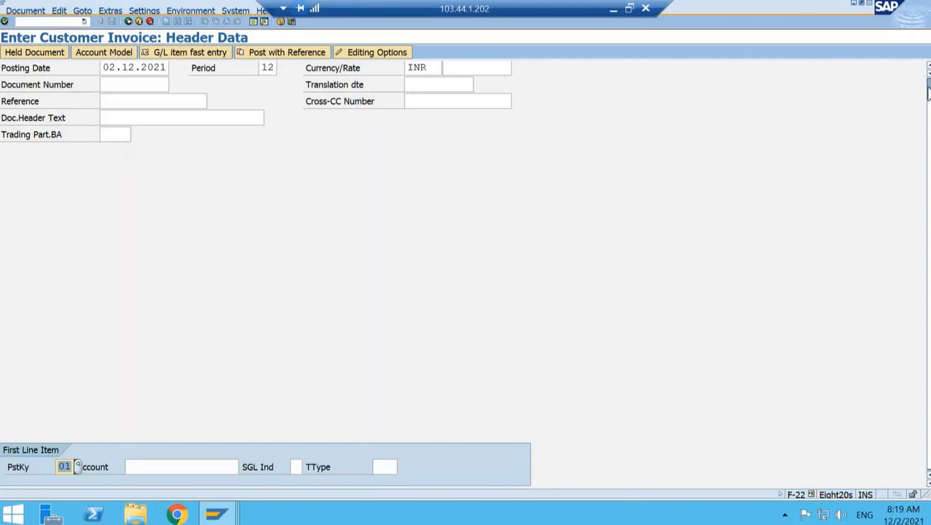
left_click(928, 88)
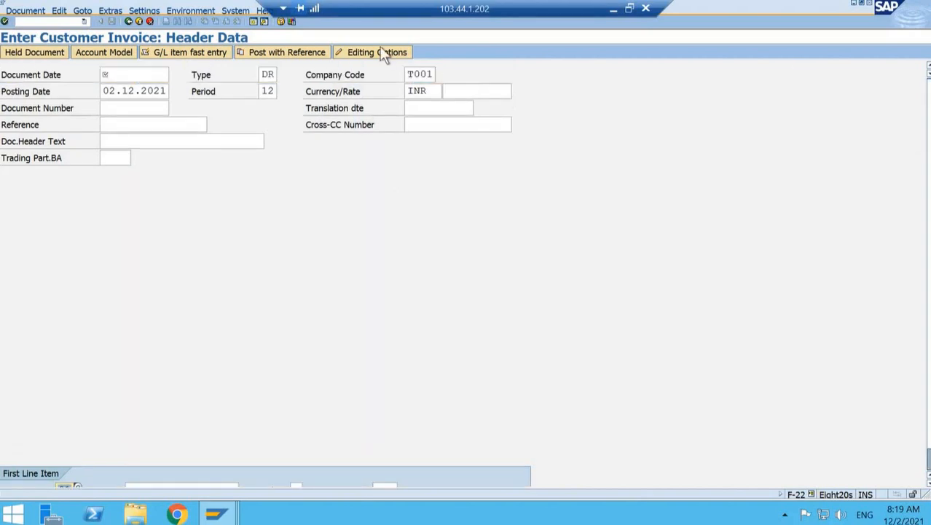
Enter 02.12.2021 as the document date in the customer invoice header.
left_click(125, 75)
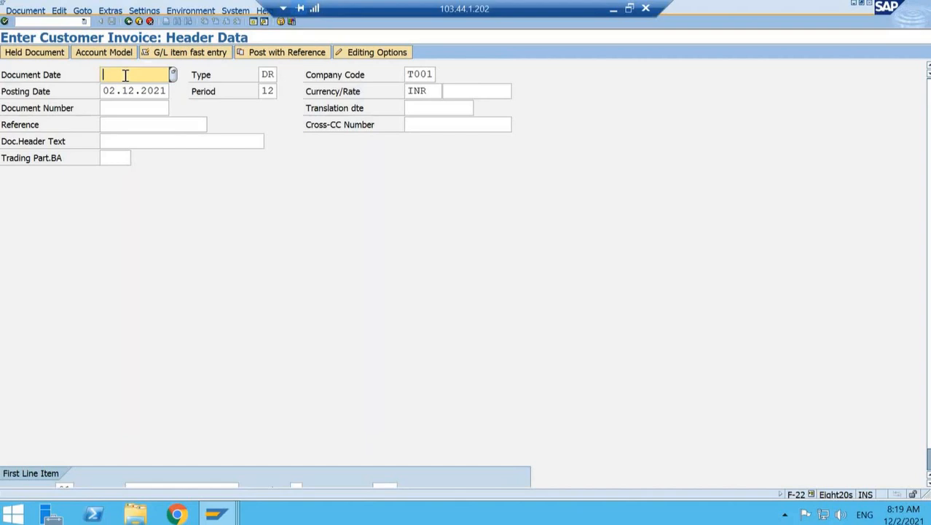
type("02.12.2021")
key("Tab")
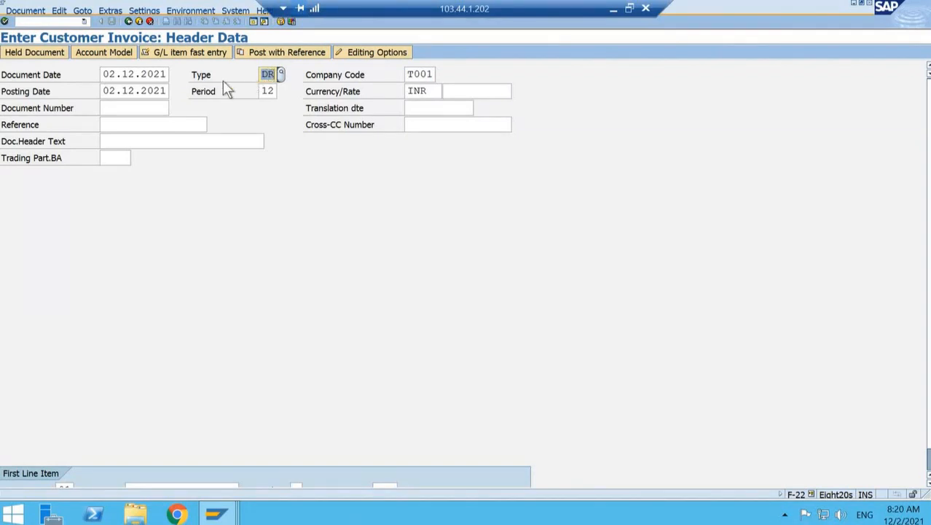
Examine the available document types, highlighting DR Customer invoice, and close the list without choosing one.
left_click(281, 75)
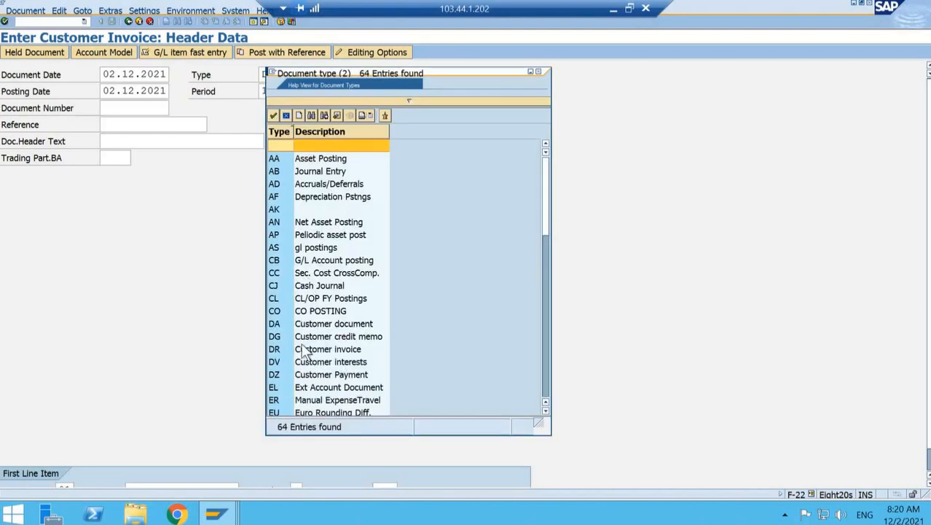
left_click(305, 351)
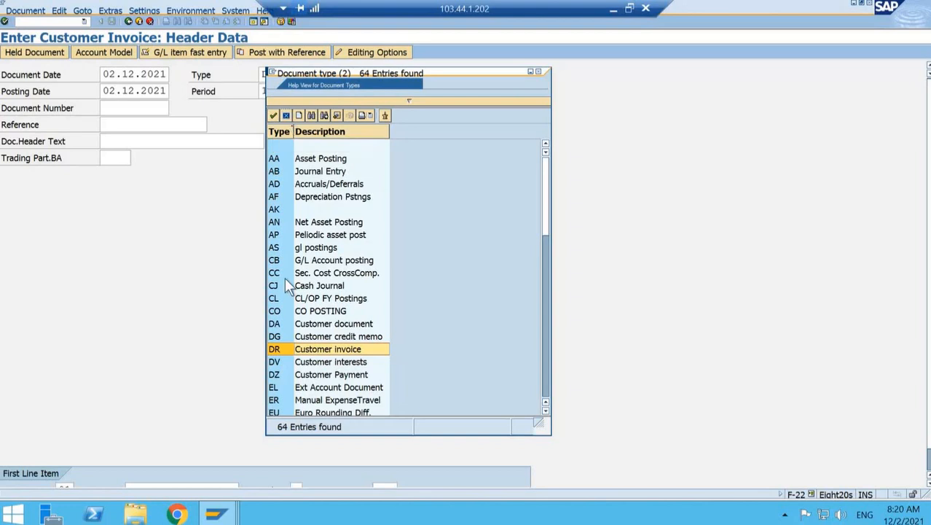
left_click(285, 116)
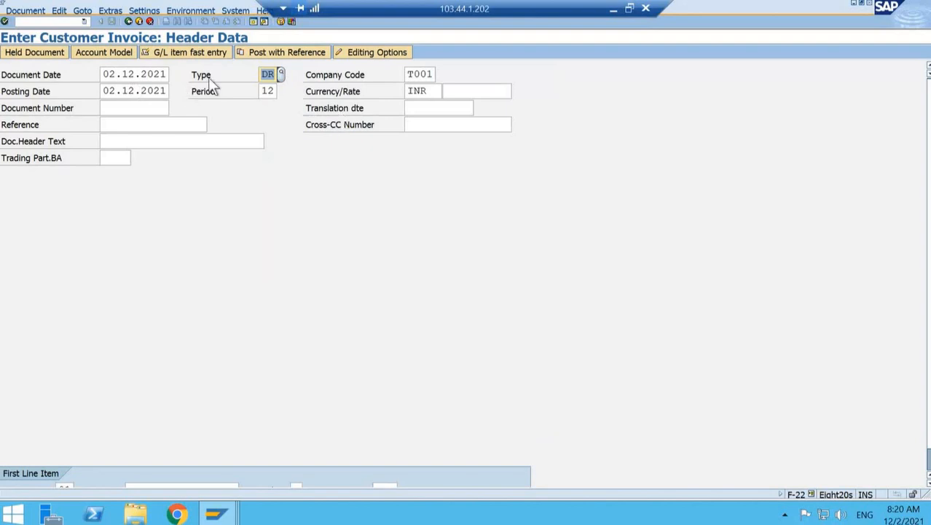
Enter TEST3 as the reference in the invoice header.
left_click(118, 125)
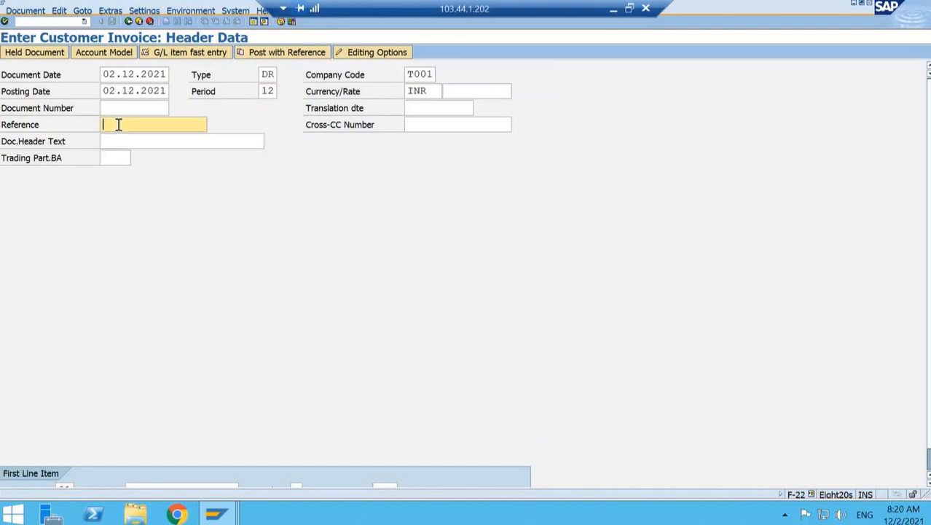
type("test")
key("Down")
key("Return")
Look up the T001 customers, choose BBB CUSTOMER as the first line item's account and continue to the customer item.
scroll(465, 274, "down", 1)
left_click(207, 467)
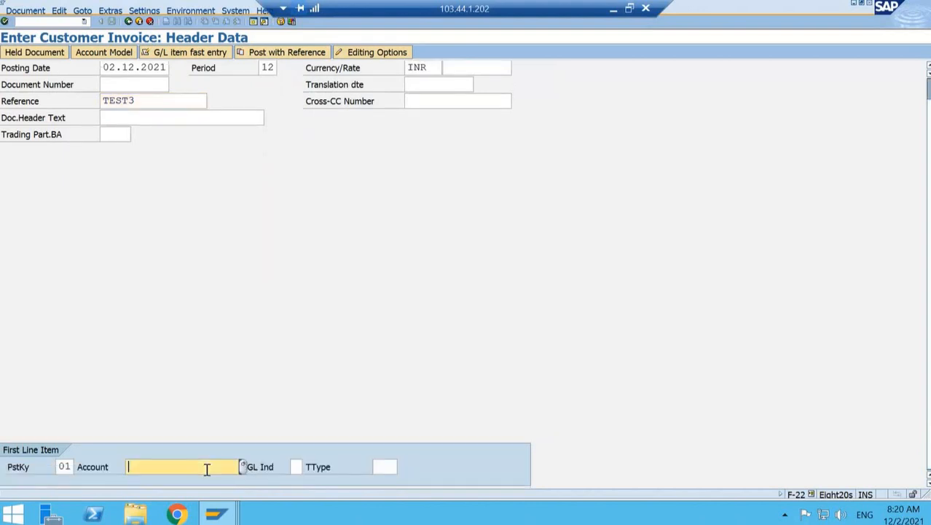
left_click(242, 467)
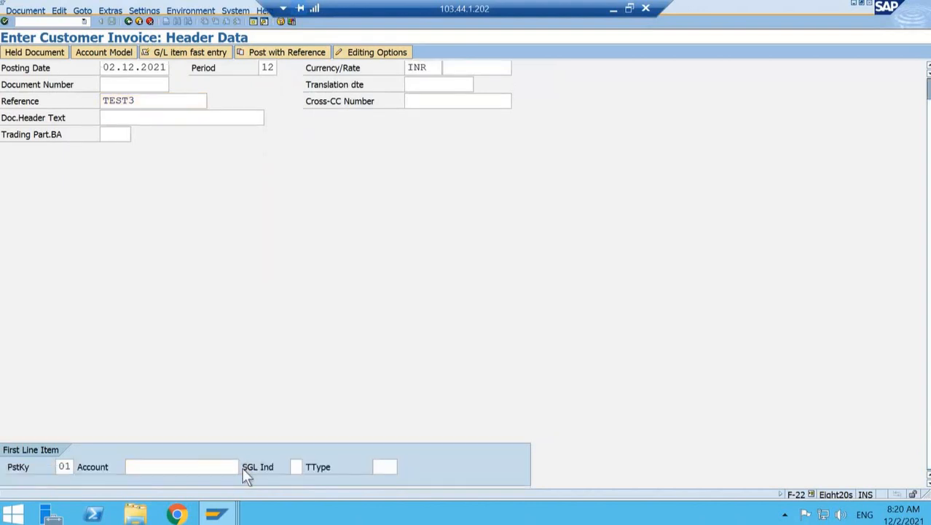
key("Return")
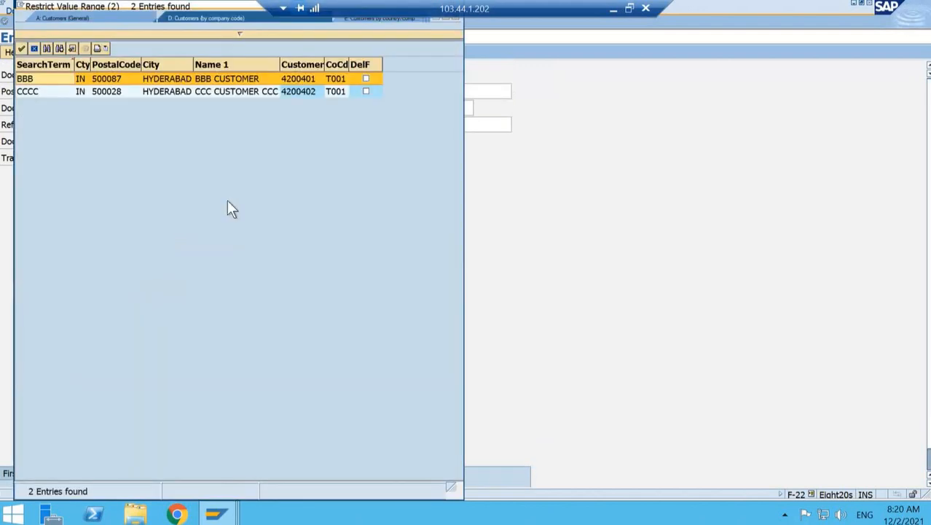
double_click(205, 79)
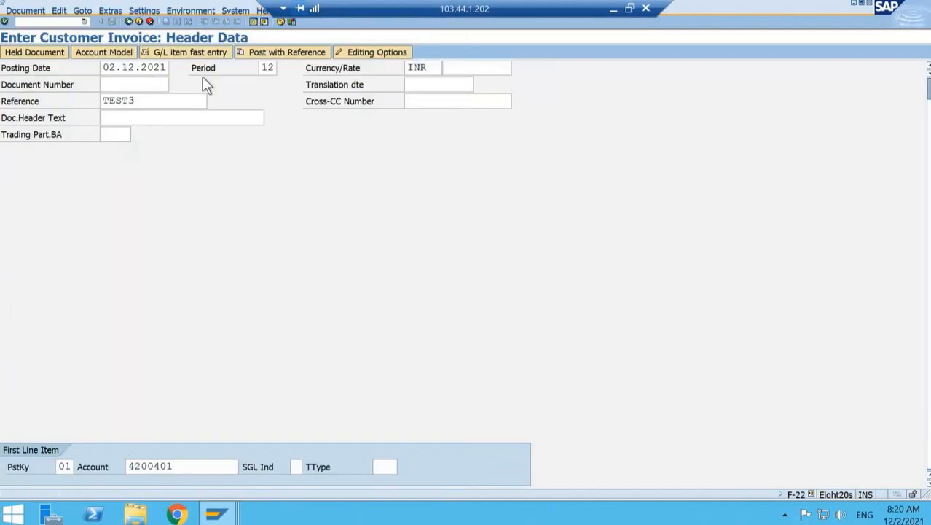
key("Return")
Set the customer item's amount to 1000 INR.
key("Down")
key("Down")
key("Down")
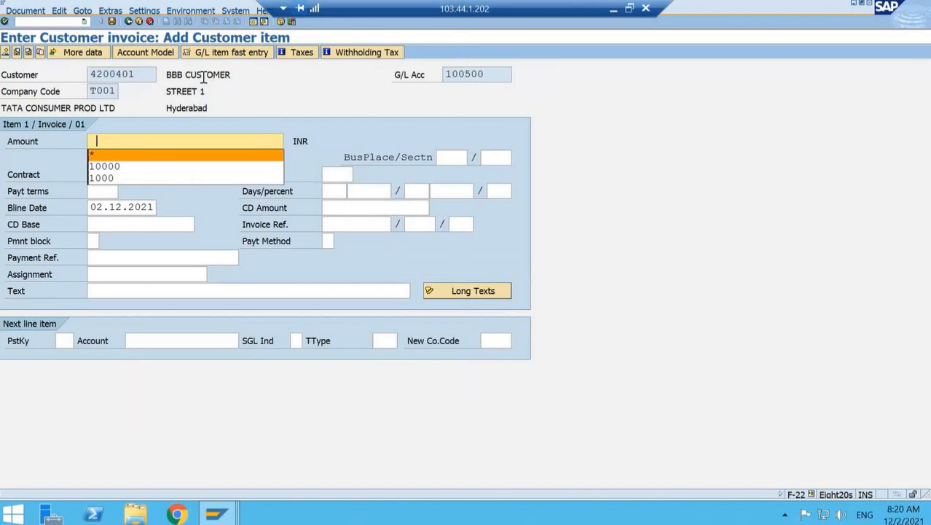
key("Return")
key("Tab")
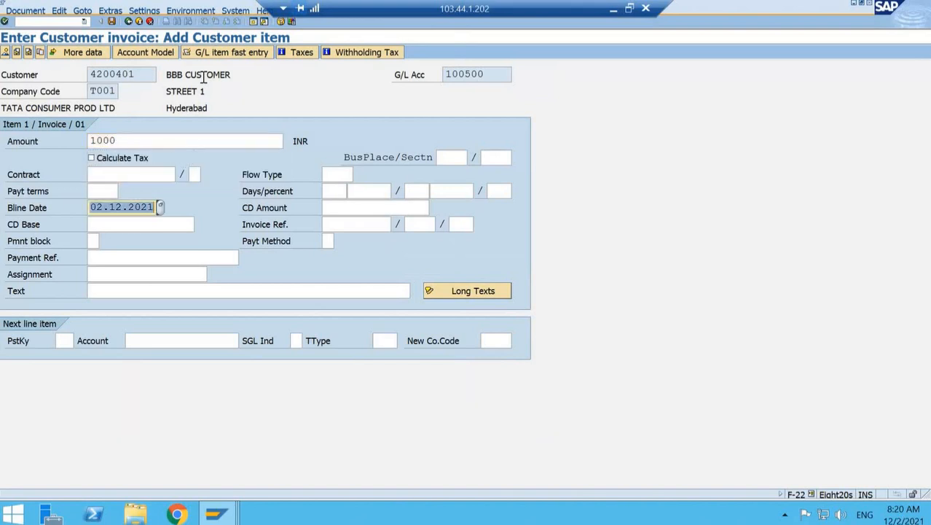
Enter "invoice" as the customer item's text.
key("Down")
key("Down")
key("Down")
key("Down")
key("Down")
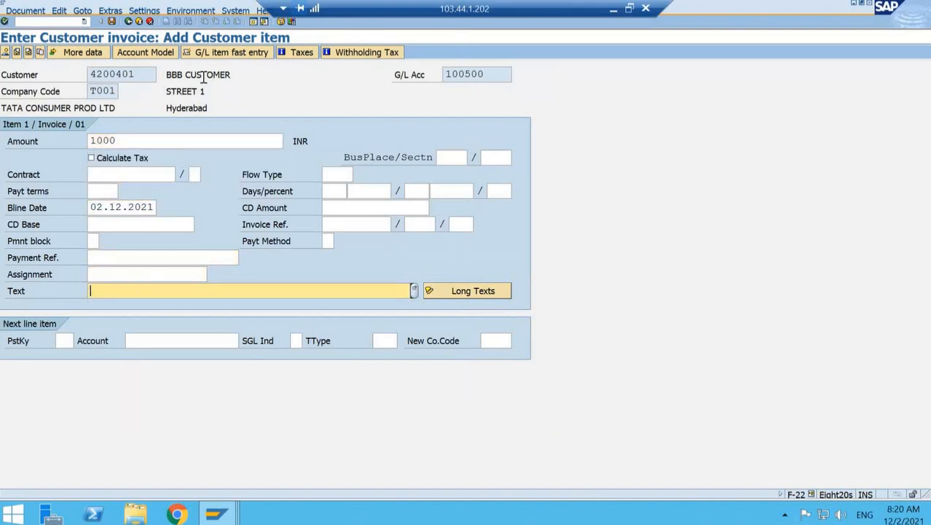
key("Down")
key("Return")
Set the posting key of the next line item to 50.
key("Tab")
key("Tab")
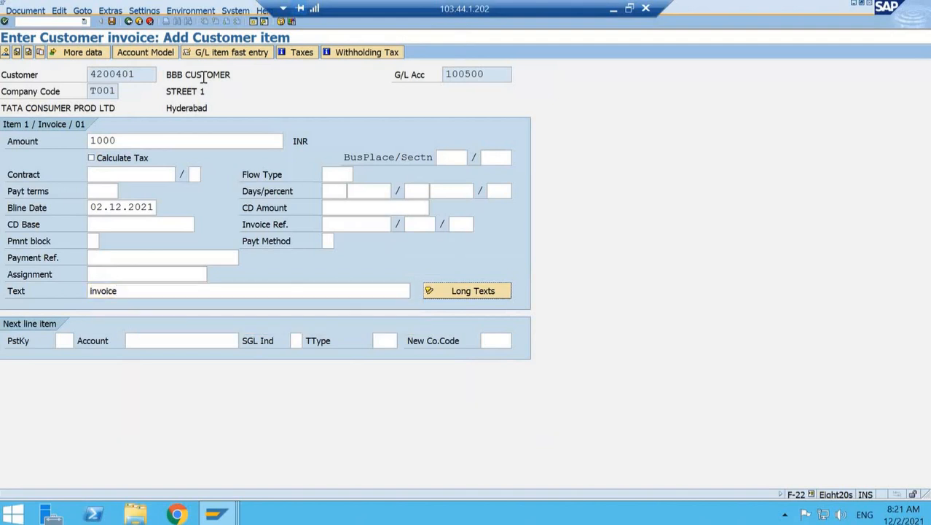
key("Down")
key("Down")
key("Down")
key("Down")
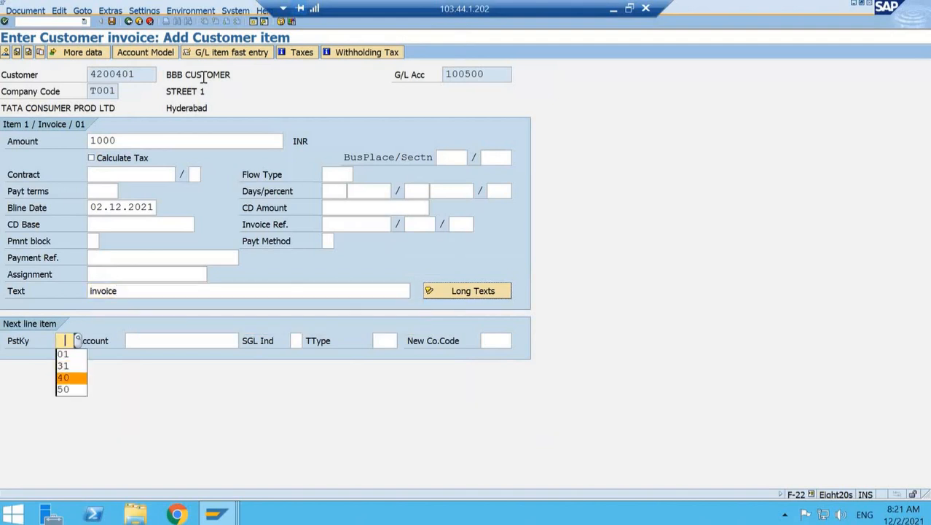
key("Return")
key("Tab")
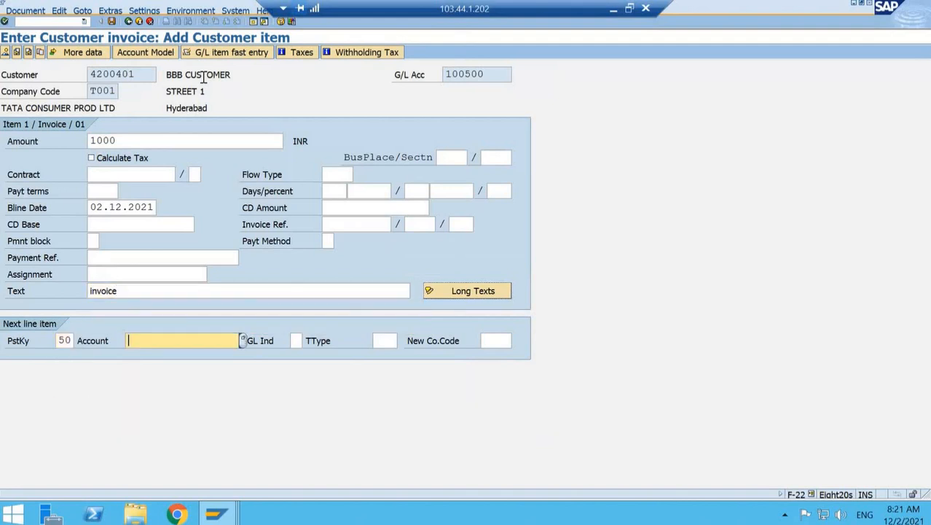
Choose the domestic sales G/L account for the next line item and continue to its item details.
key("Down")
key("Down")
key("Down")
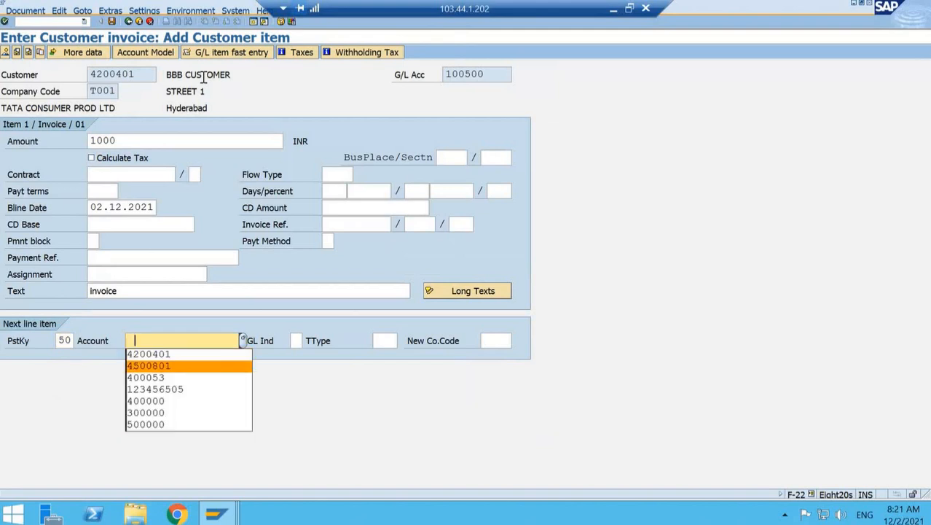
key("Down")
key("Down")
key("Down")
key("Down")
key("Return")
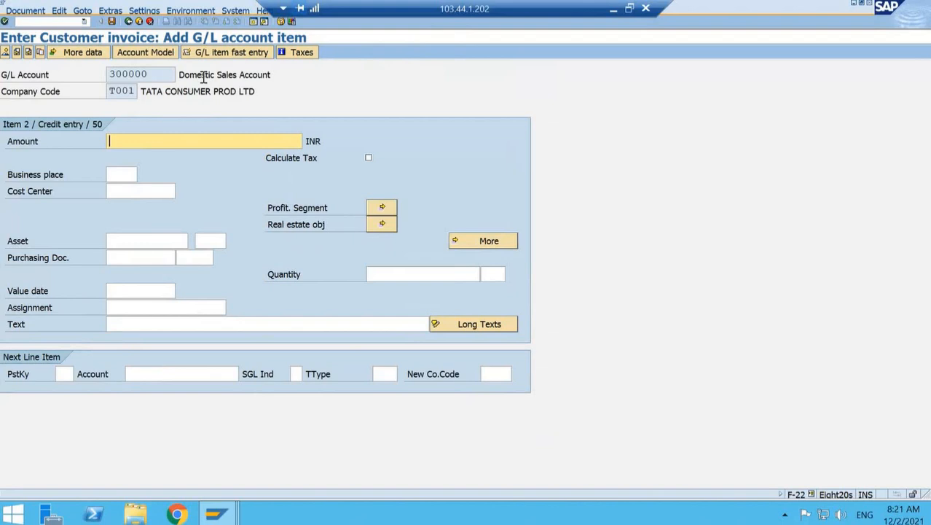
Set the amount of the domestic sales credit item to 1000 INR.
type("1")
key("Down")
key("Return")
Assign profit center PC10000 from the standard hierarchy in the sales item's coding block and confirm it.
key("Tab")
key("Tab")
key("Tab")
key("Tab")
key("Tab")
key("Tab")
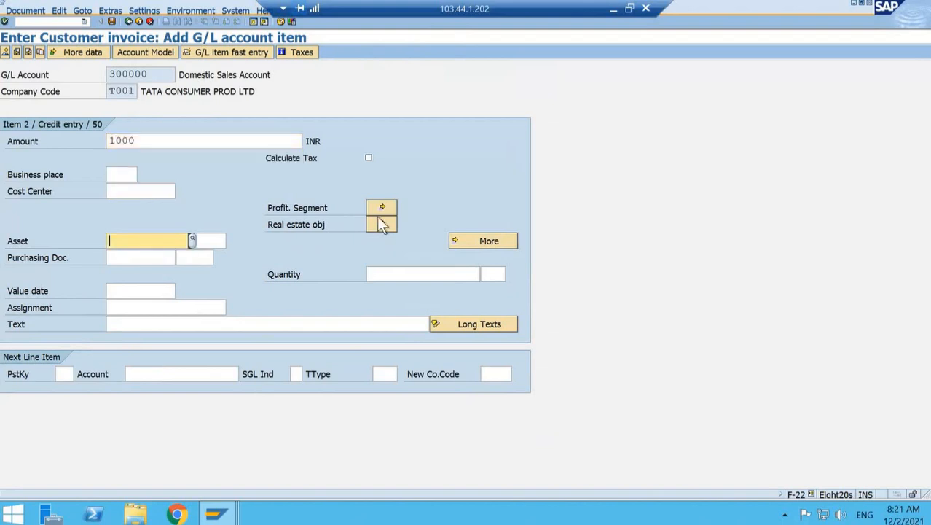
left_click(481, 244)
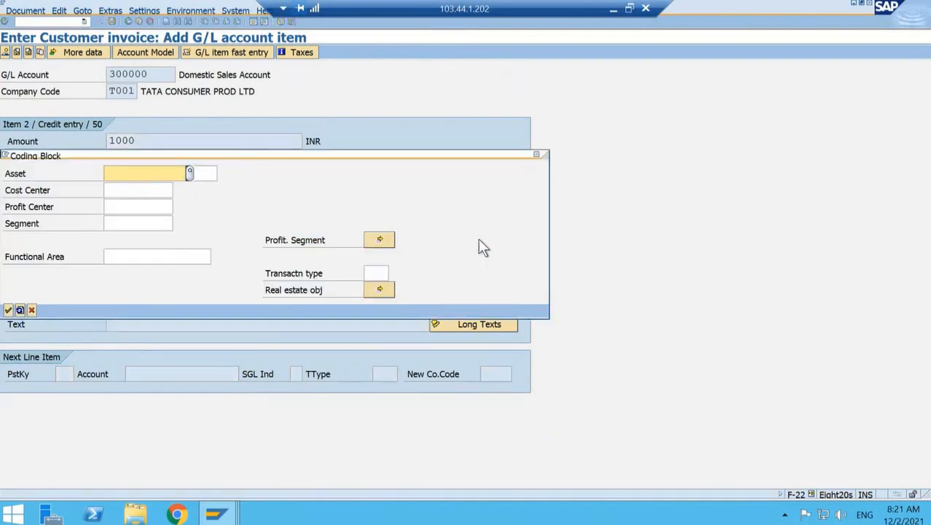
left_click(153, 206)
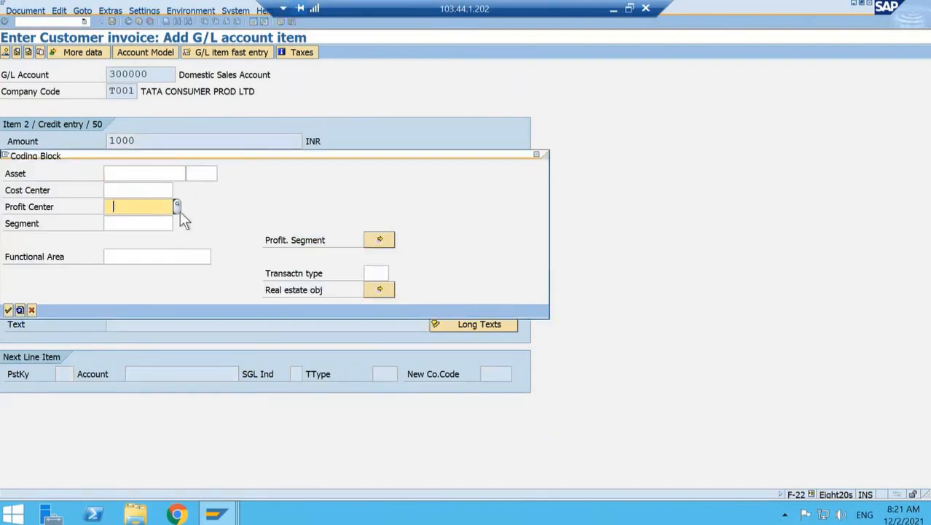
left_click(177, 208)
key("Return")
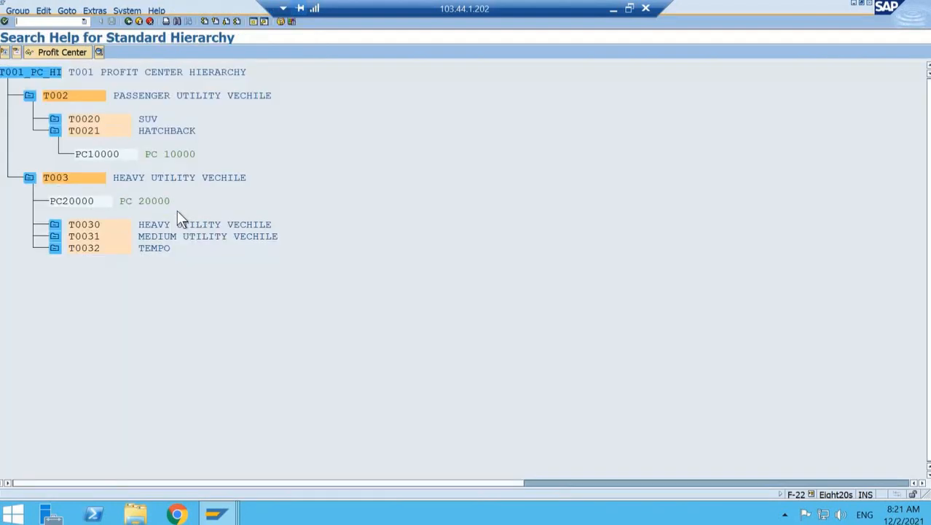
double_click(115, 153)
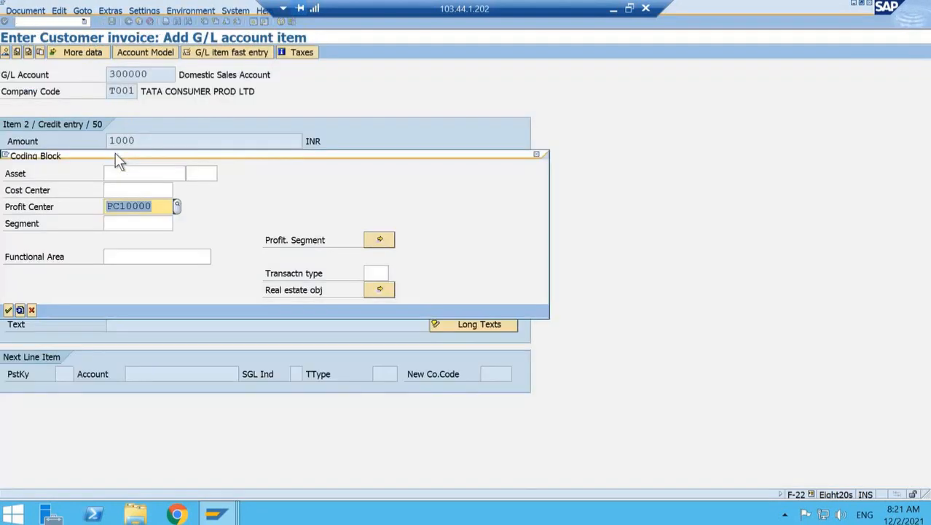
key("Return")
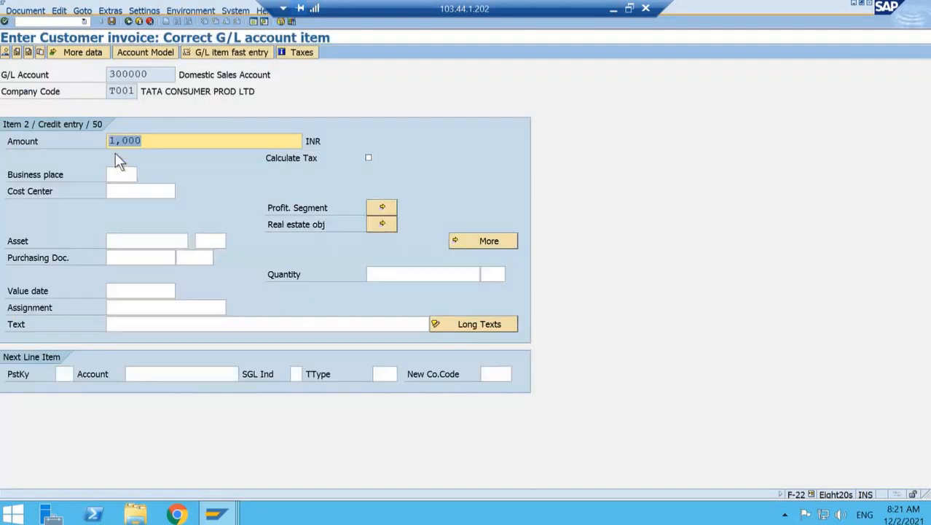
Display the document overview and post the customer invoice.
left_click(5, 53)
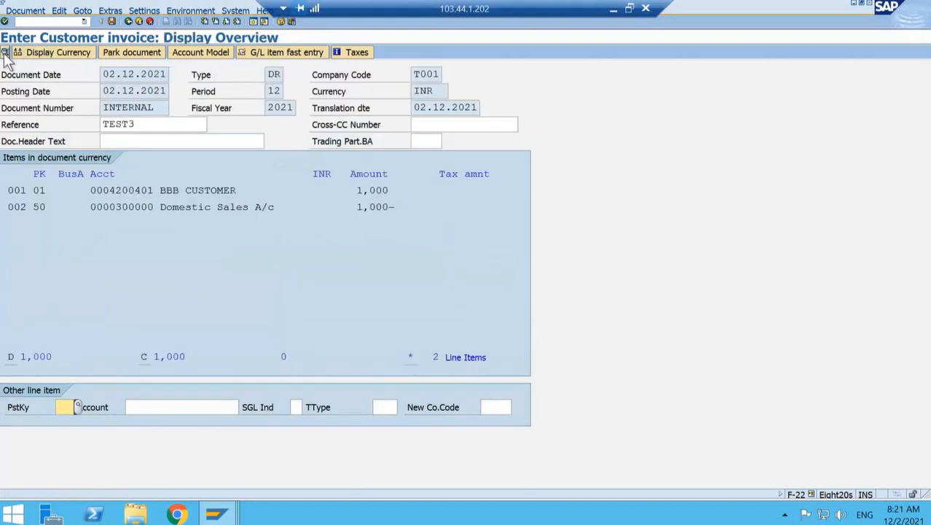
key("ctrl+s")
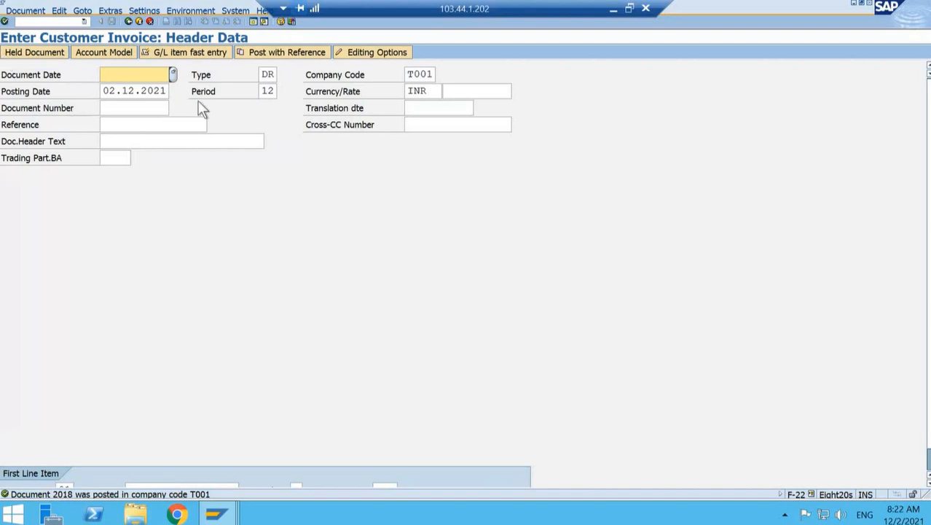
Search the Windows Start screen for Excel 2013, switch to it and create a blank workbook.
left_click(16, 514)
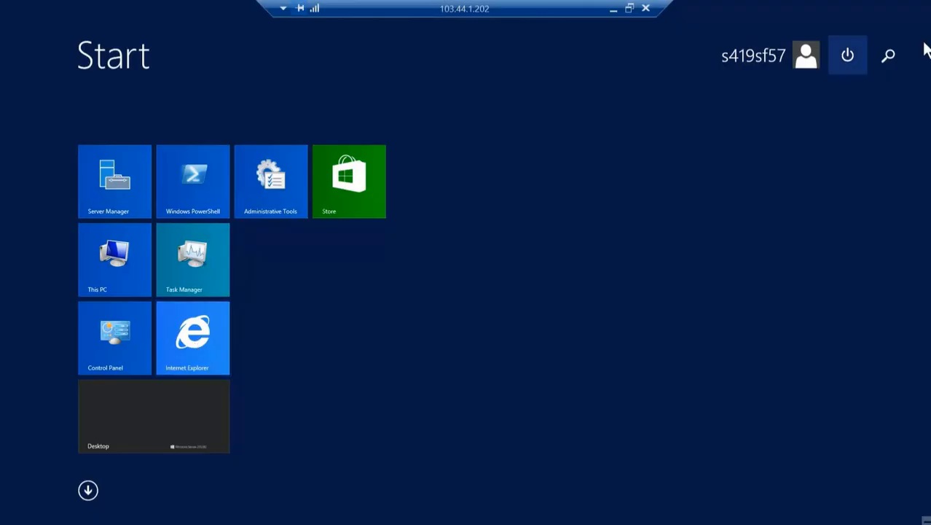
left_click(898, 54)
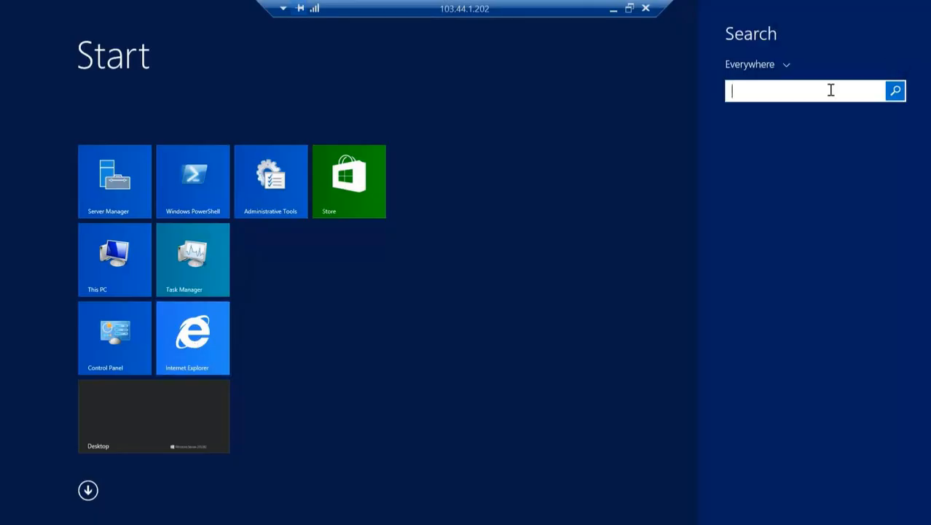
type("excel 2013")
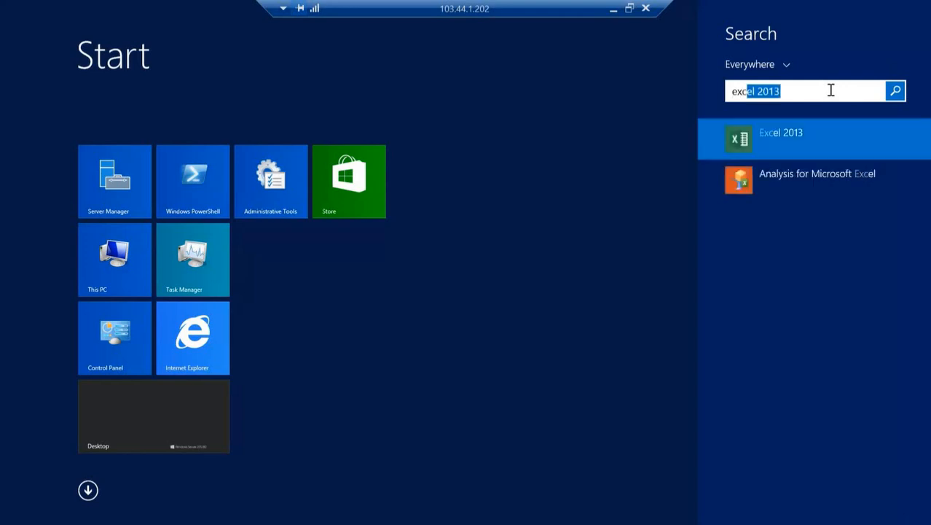
left_click(797, 138)
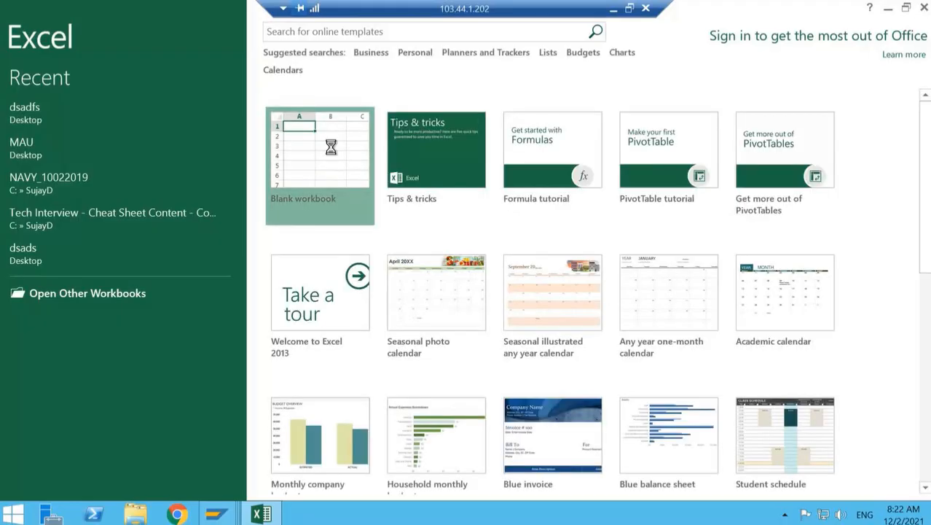
left_click(331, 147)
Enter the label "invoice" in cell G3 and move to cell H2.
left_click(360, 176)
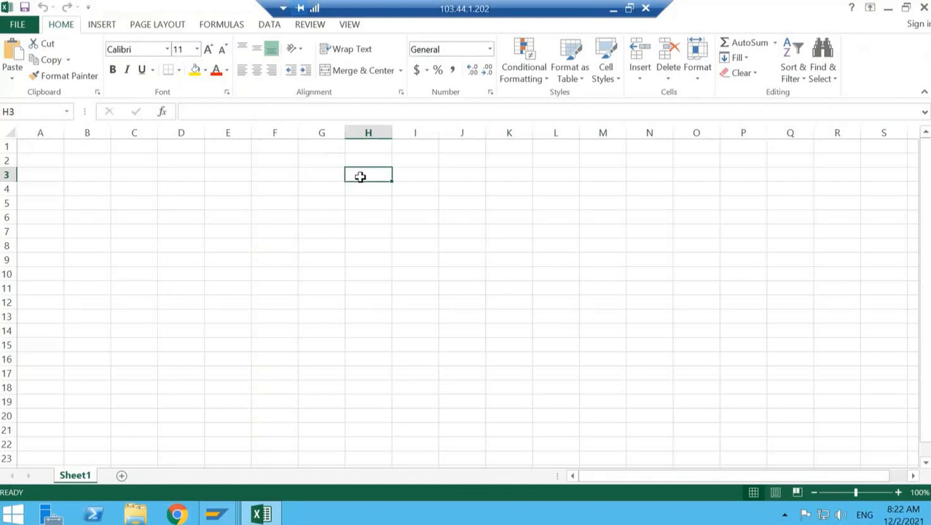
key("Left")
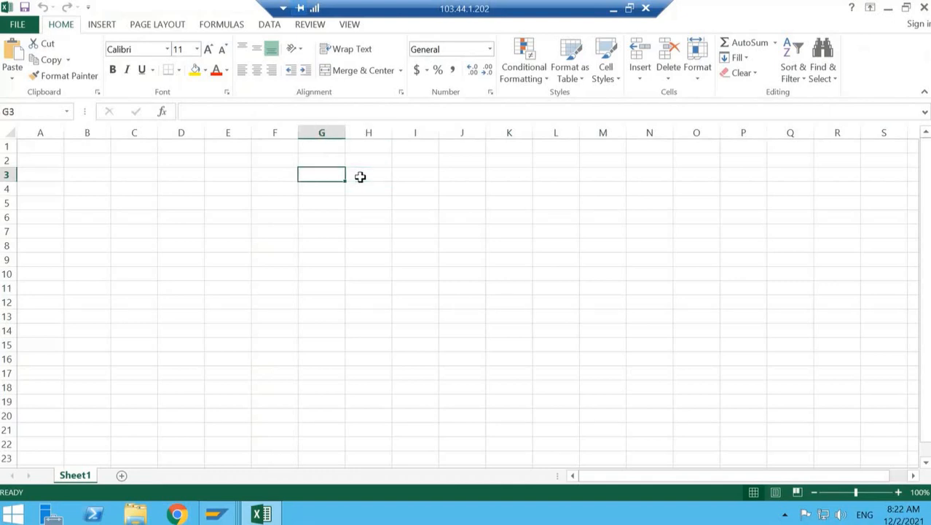
type("invoice")
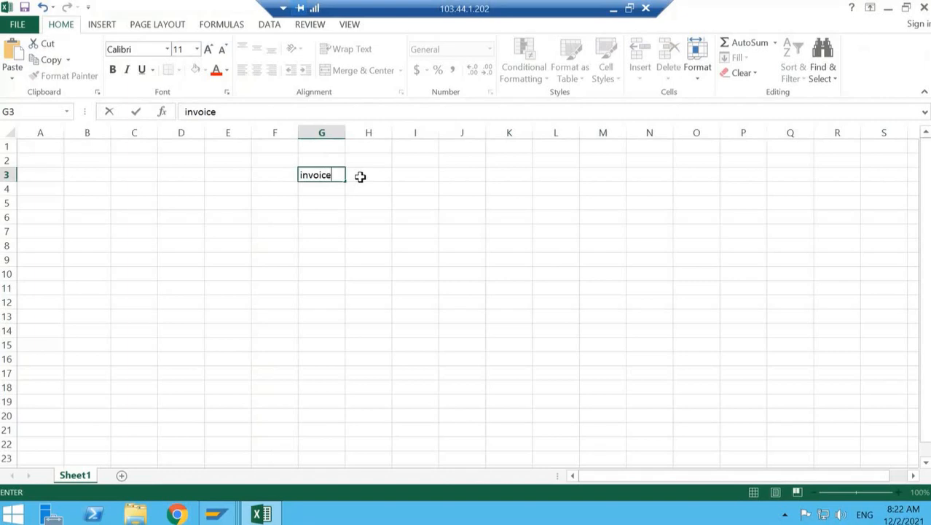
key("Tab")
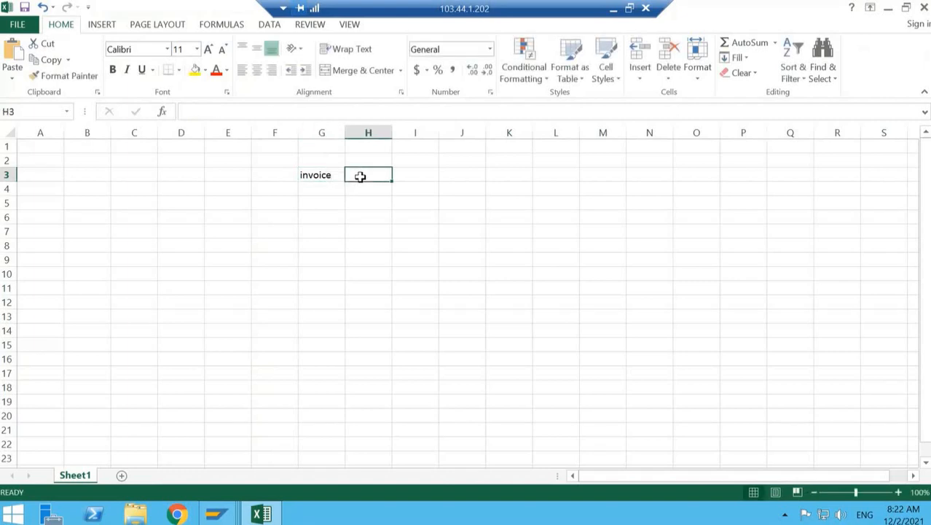
key("Up")
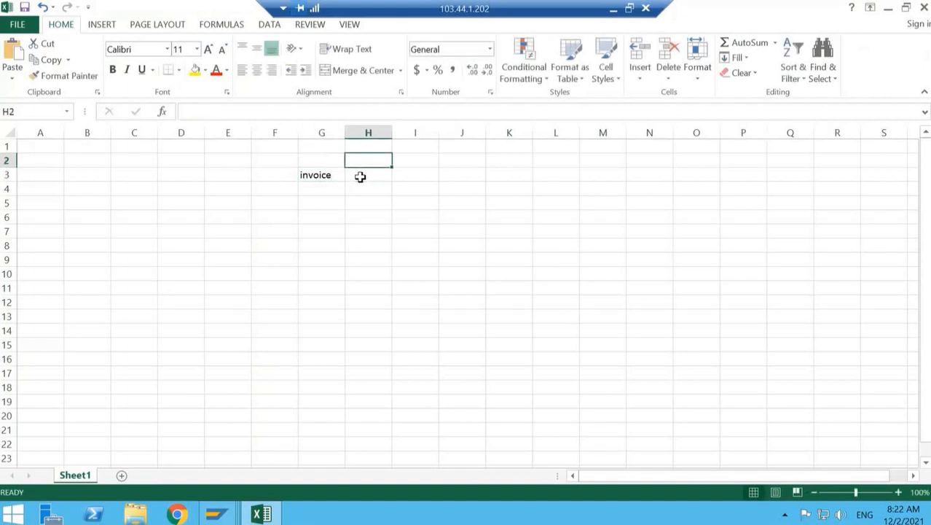
Enter the heading "customer A" in cell H2 and the invoice amount 10,000 in H3.
type("customer A")
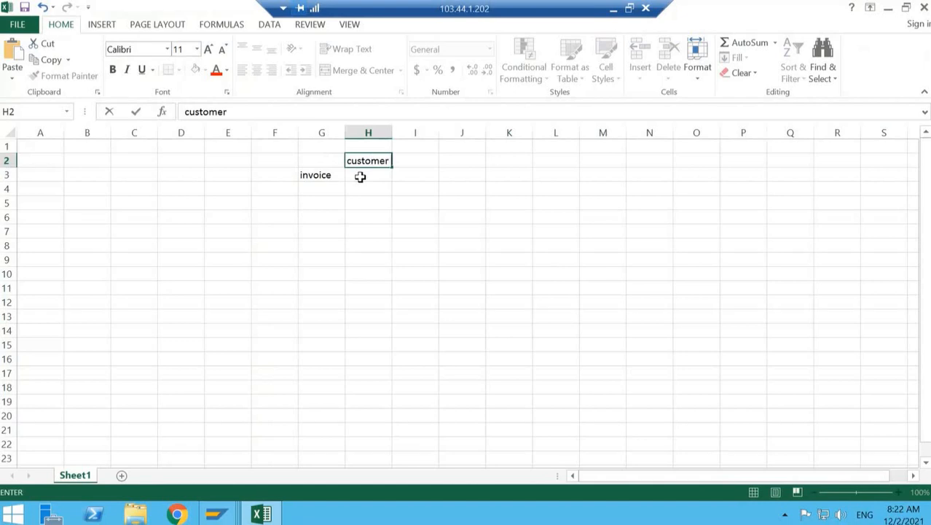
key("Return")
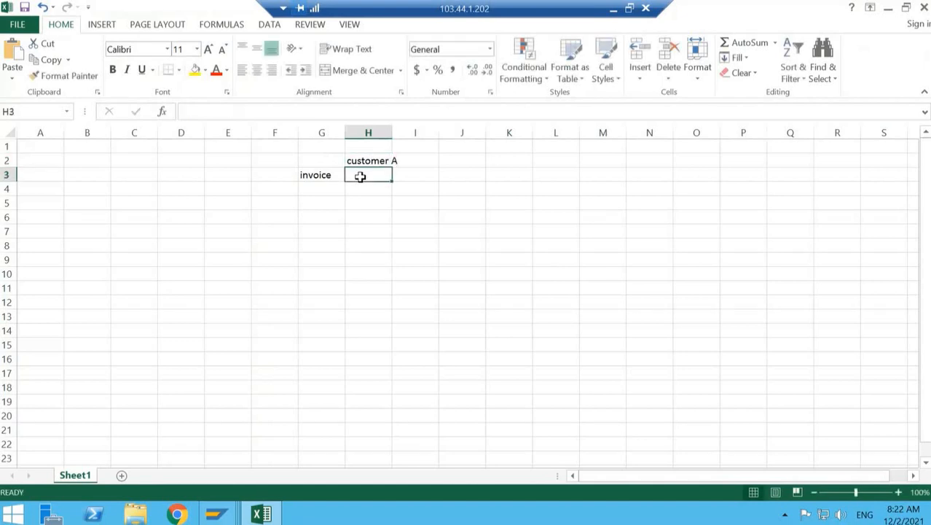
type("100")
key("BackSpace")
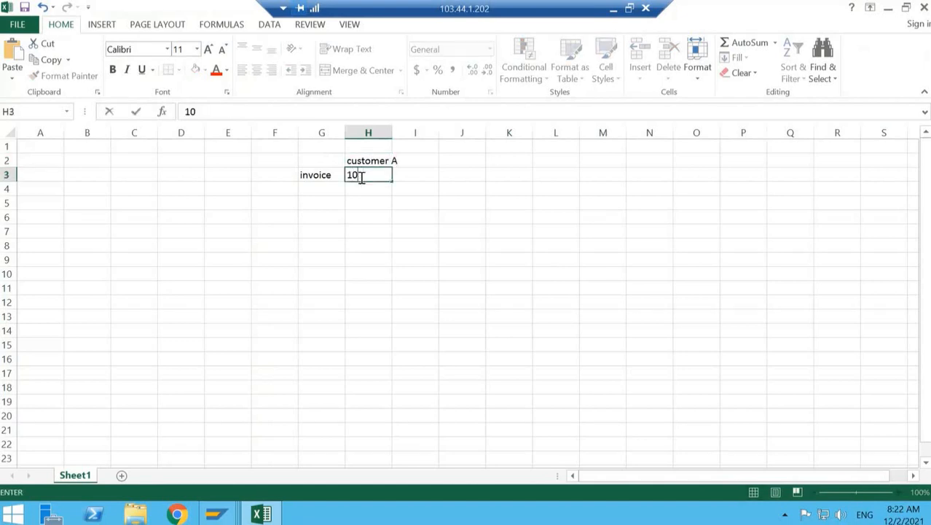
type(",000")
key("Return")
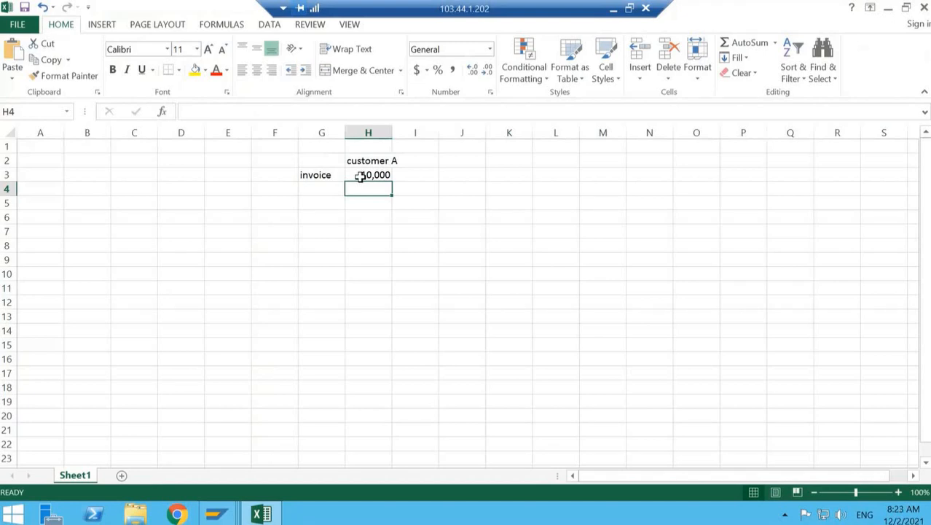
Fit column H to its contents and add a "paid" row in G4 with 10000 in H4.
key("Left")
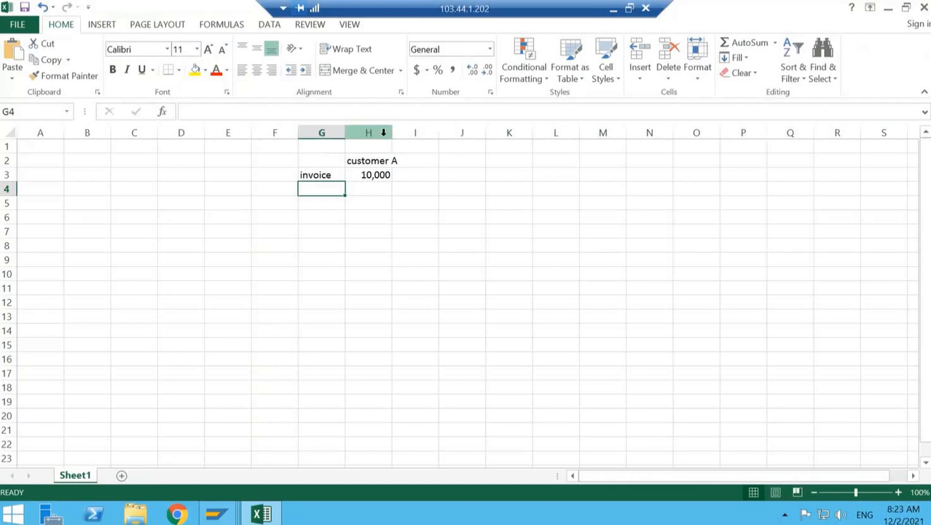
double_click(393, 129)
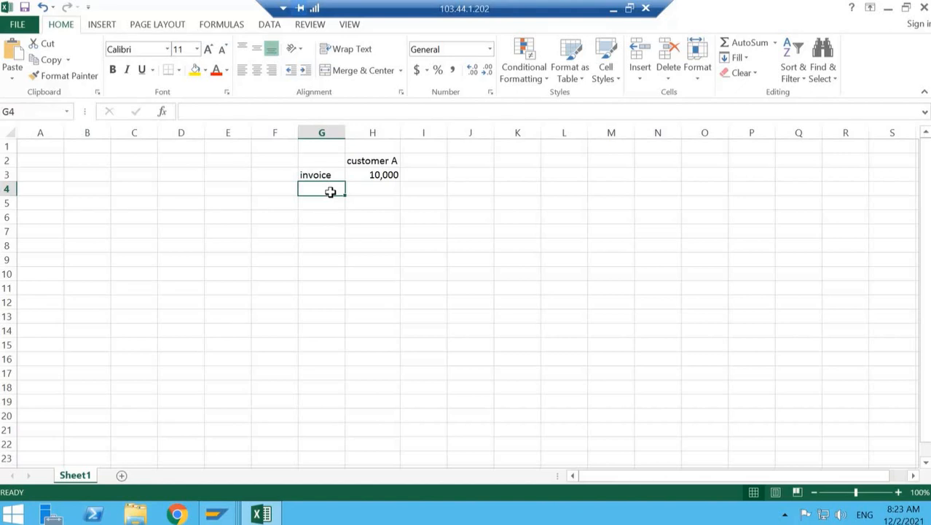
key("Up")
key("Right")
key("Down")
key("Left")
type("paid")
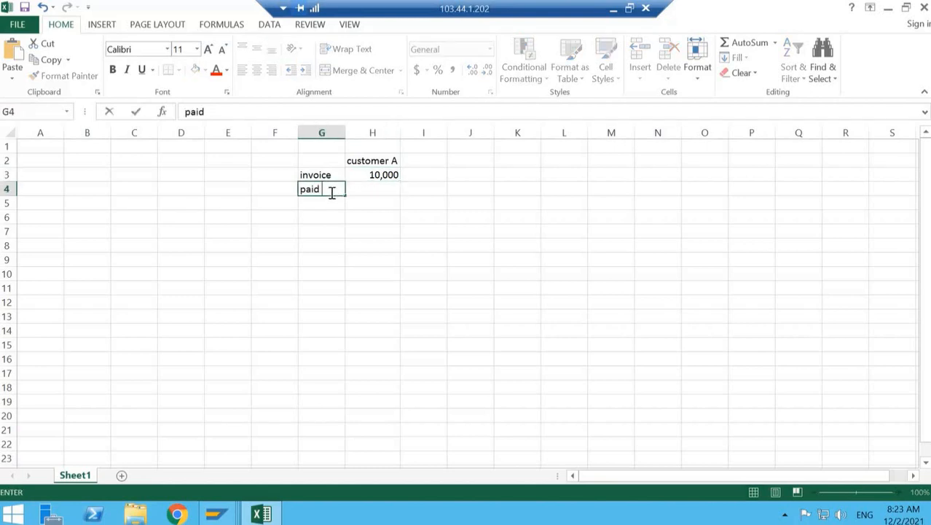
key("Right")
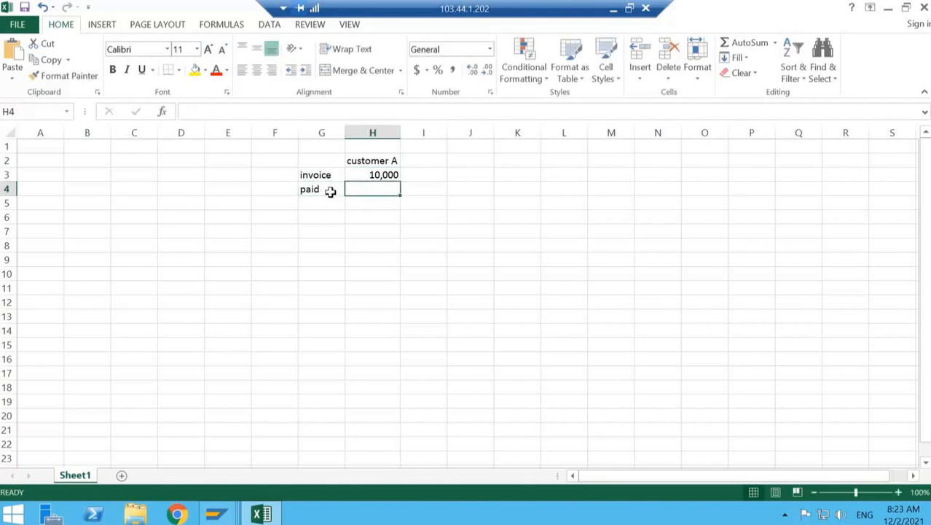
type("10000")
key("Return")
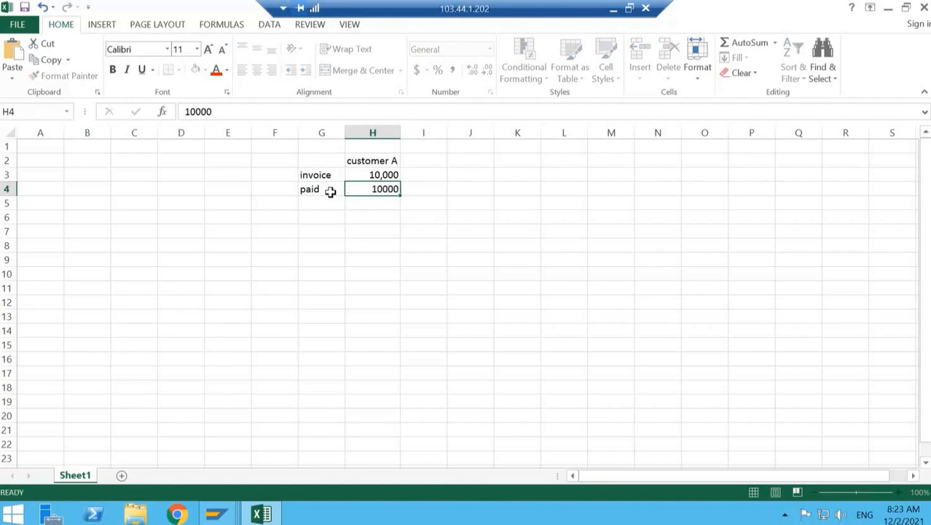
Label cell G5 "balanc" and calculate invoice minus paid in H5 with the formula =H3-H4.
key("Left")
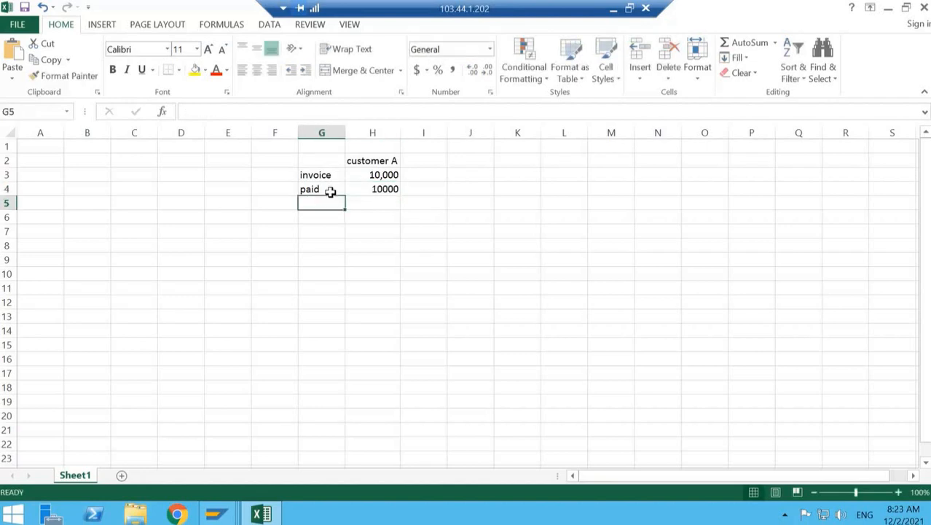
type("balan")
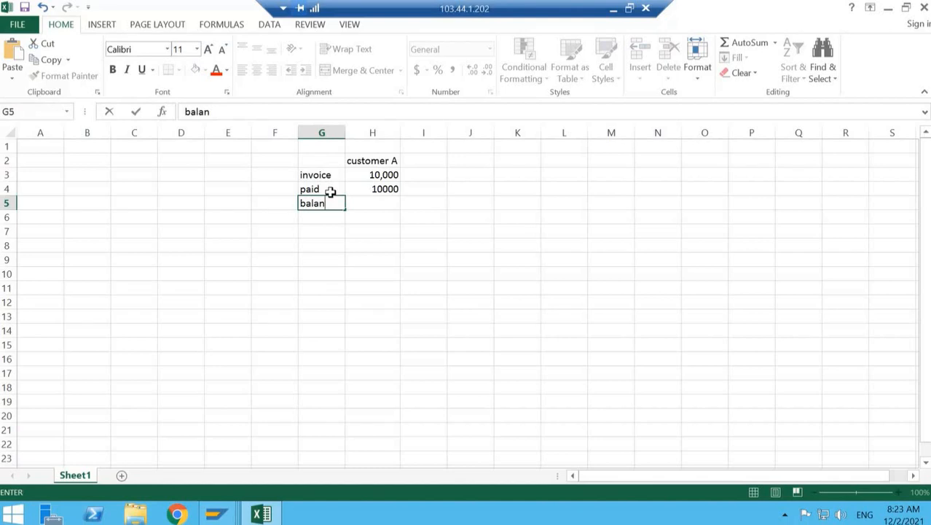
type("c")
key("Right")
type("=")
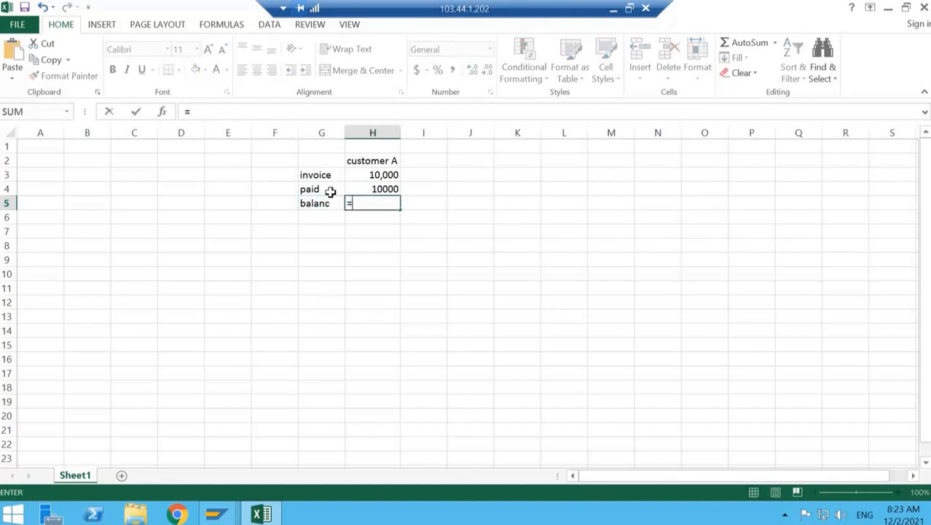
key("Up")
key("Up")
type("-")
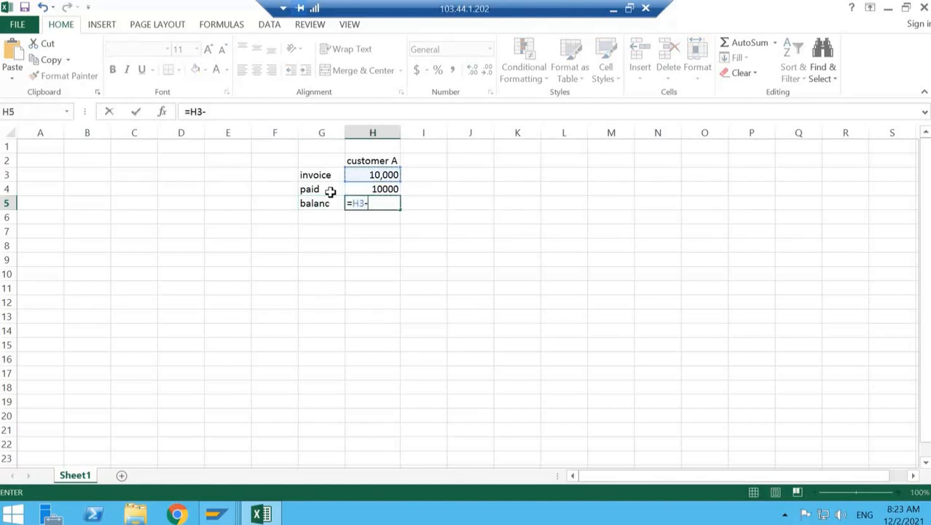
key("Up")
key("Return")
Apply the comma number style to the paid amount in cell H4.
key("Down")
key("Left")
key("Up")
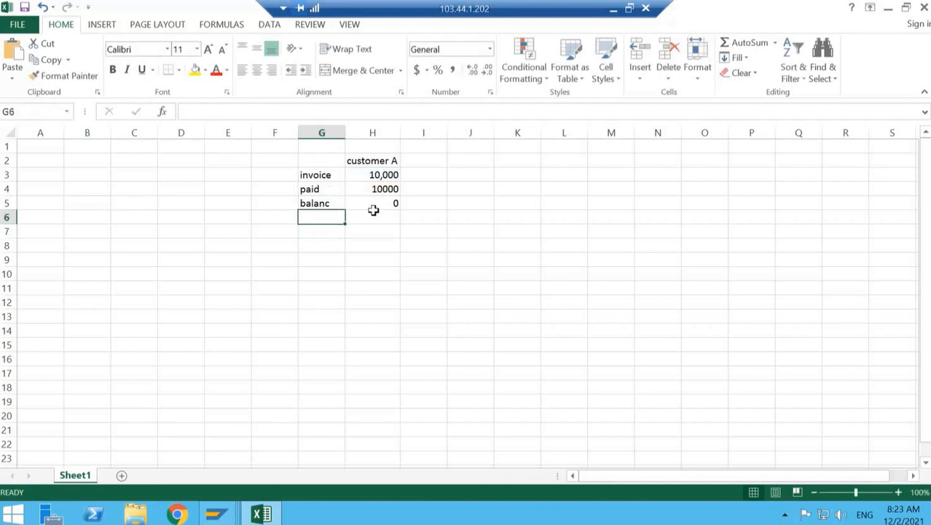
left_click(389, 191)
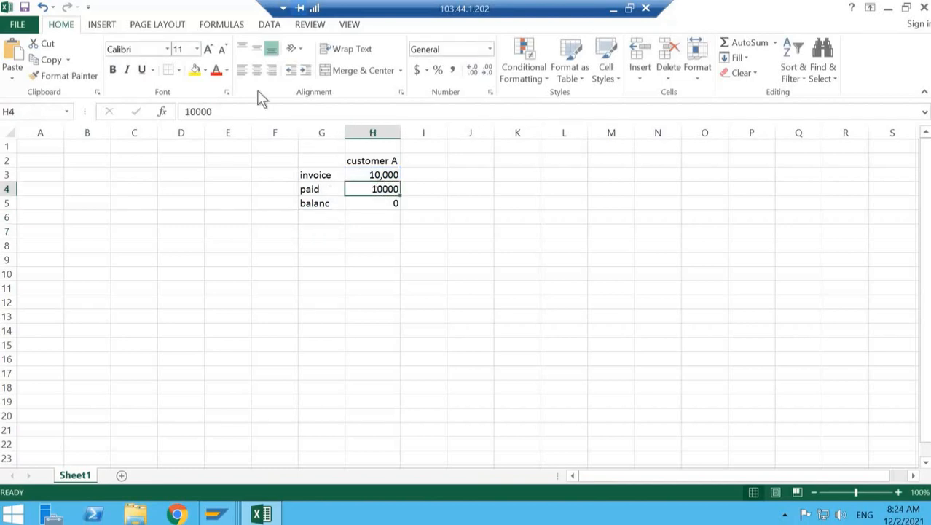
left_click(453, 70)
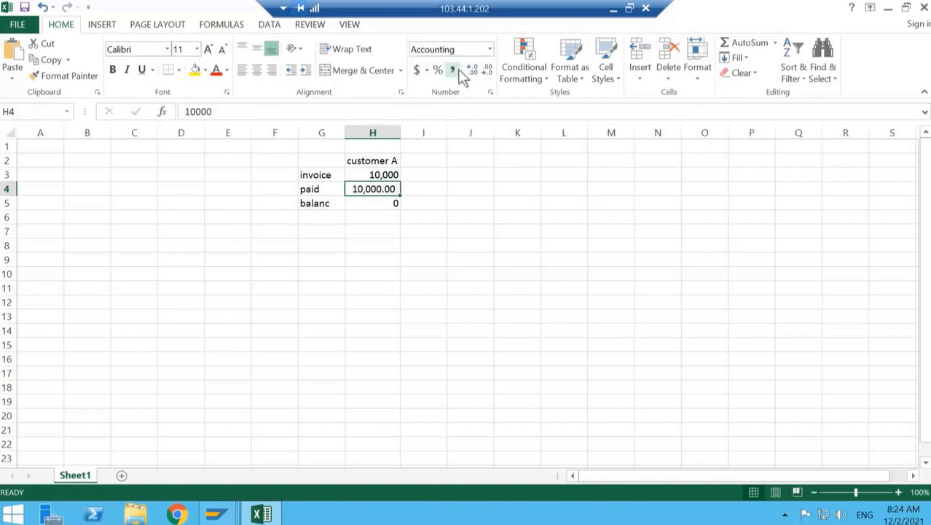
left_click(322, 219)
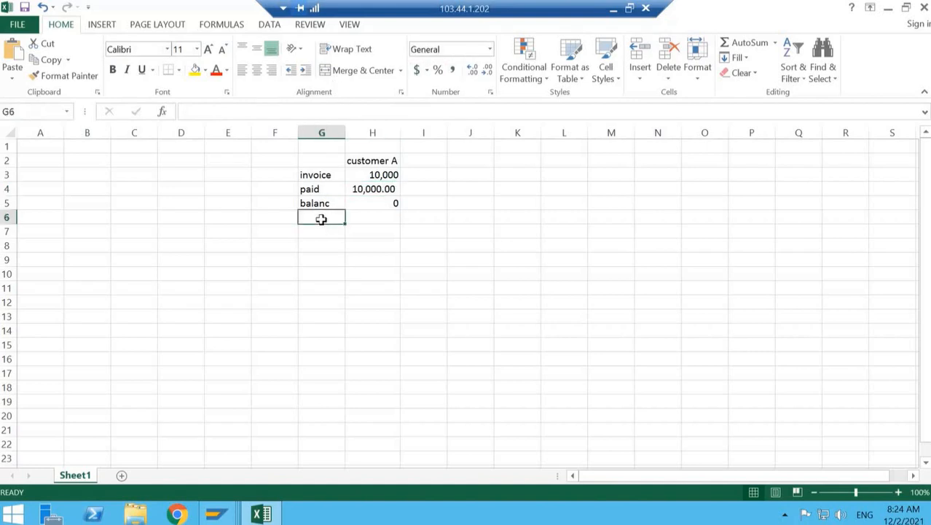
key("Tab")
left_click(322, 219)
type("90")
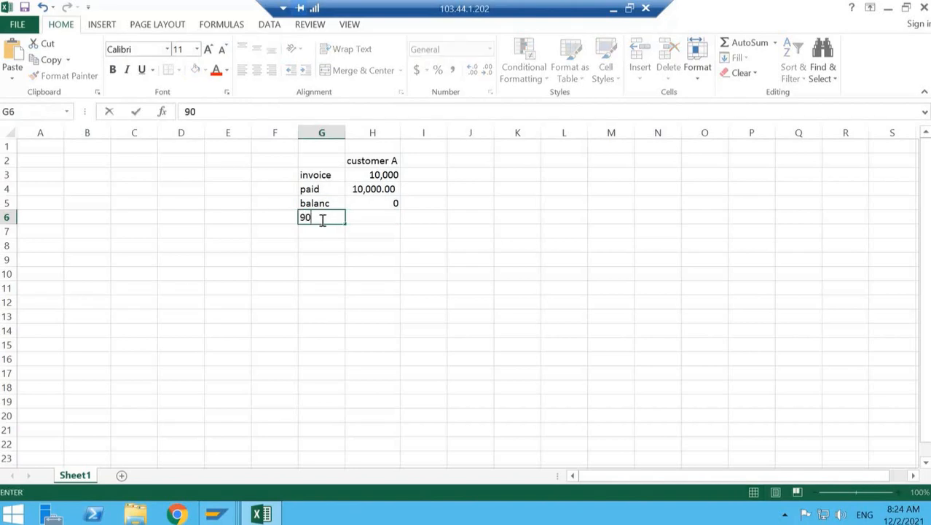
key("Tab")
left_click(320, 219)
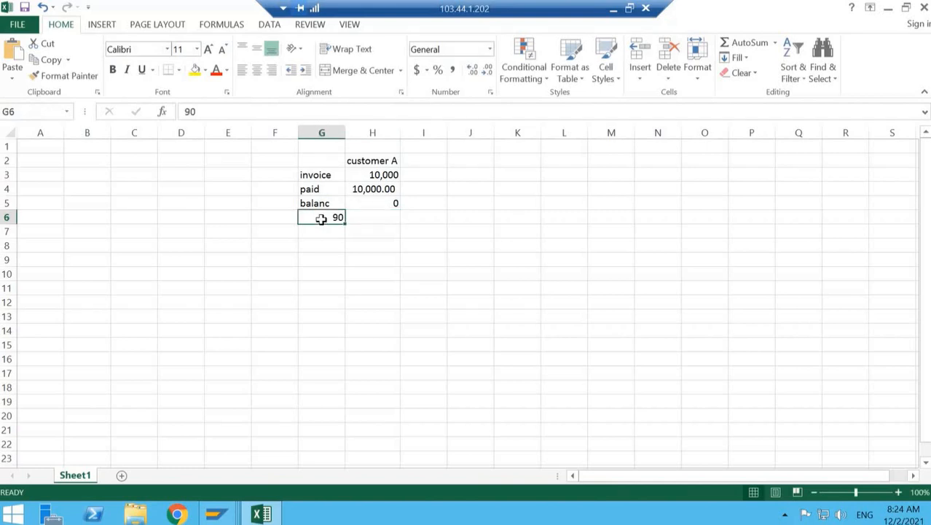
key("Delete")
Enter 9000 in cell H6 as a partial payment amount and move to cell G7.
key("Tab")
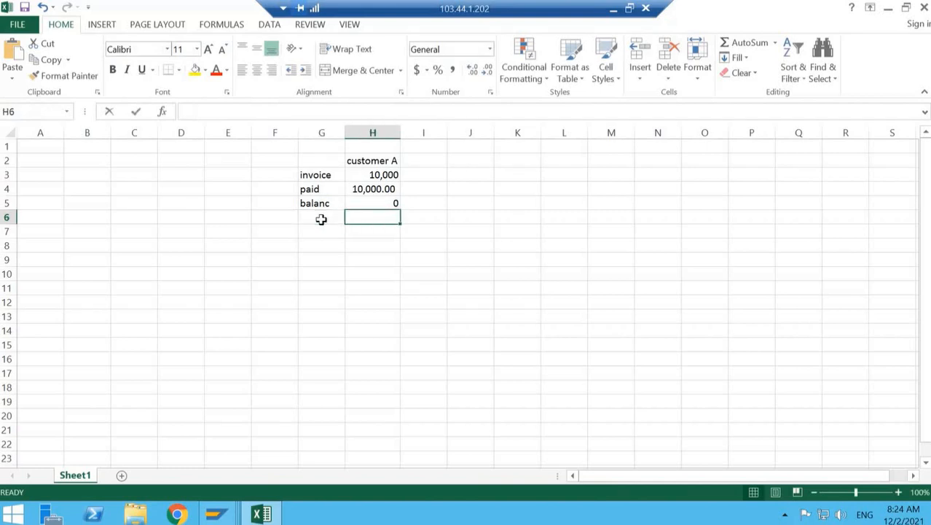
type("90000")
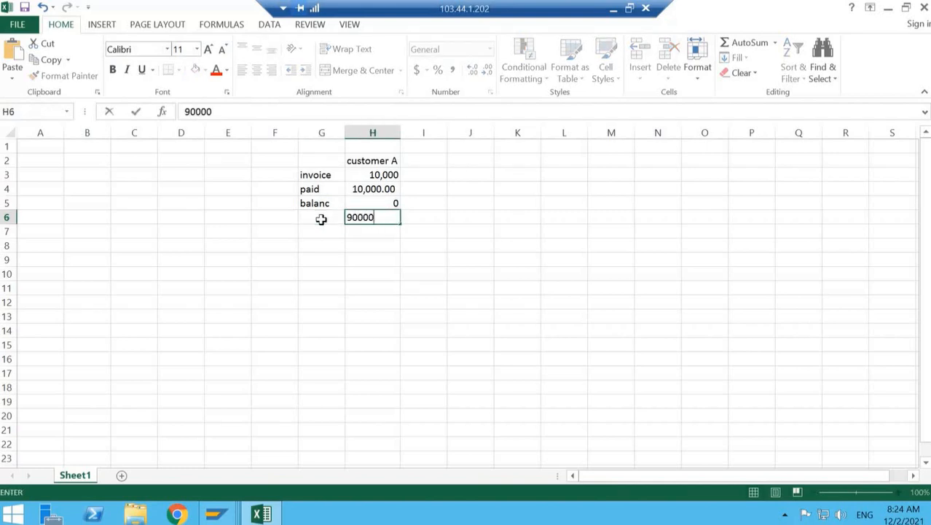
key("BackSpace")
key("Return")
key("Left")
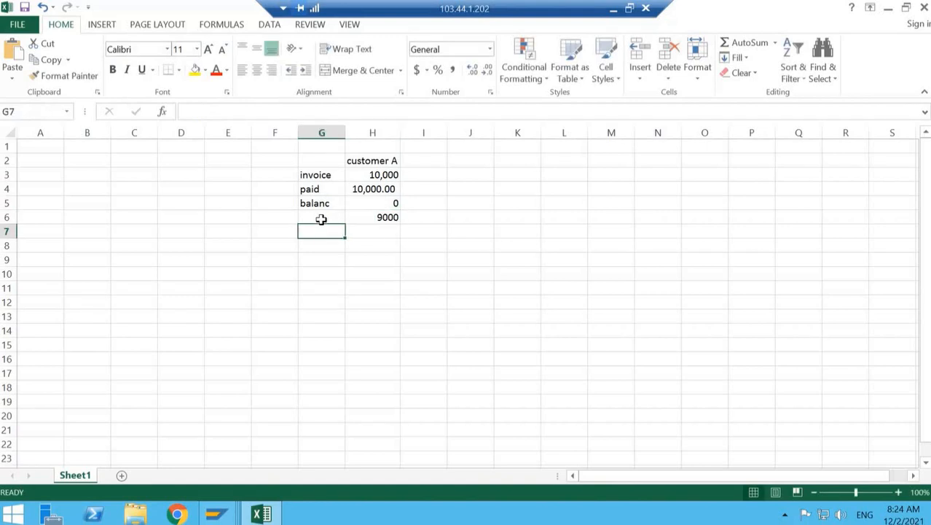
type("cu")
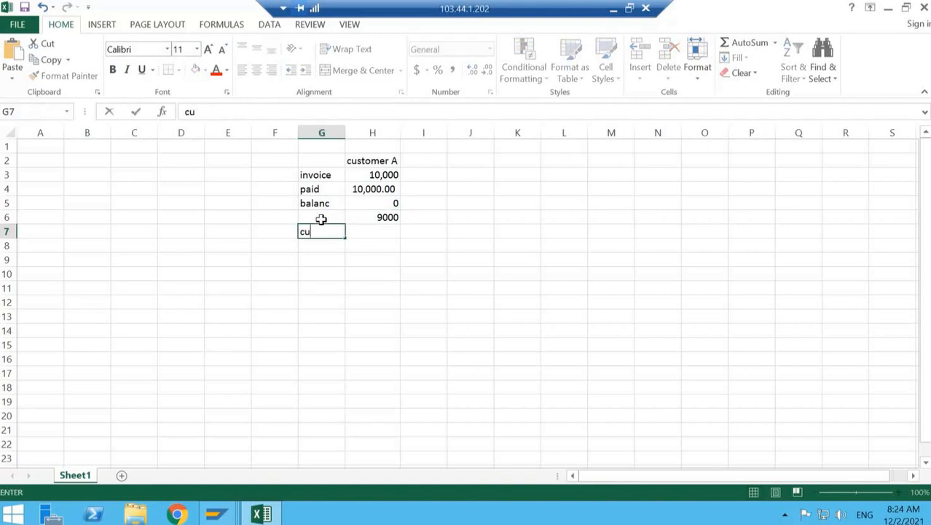
key("BackSpace")
key("BackSpace")
type("cust")
key("BackSpace")
key("BackSpace")
key("BackSpace")
key("BackSpace")
Enter the label "balance amt" in cell G7 and the amount 1000 in H7.
type("b")
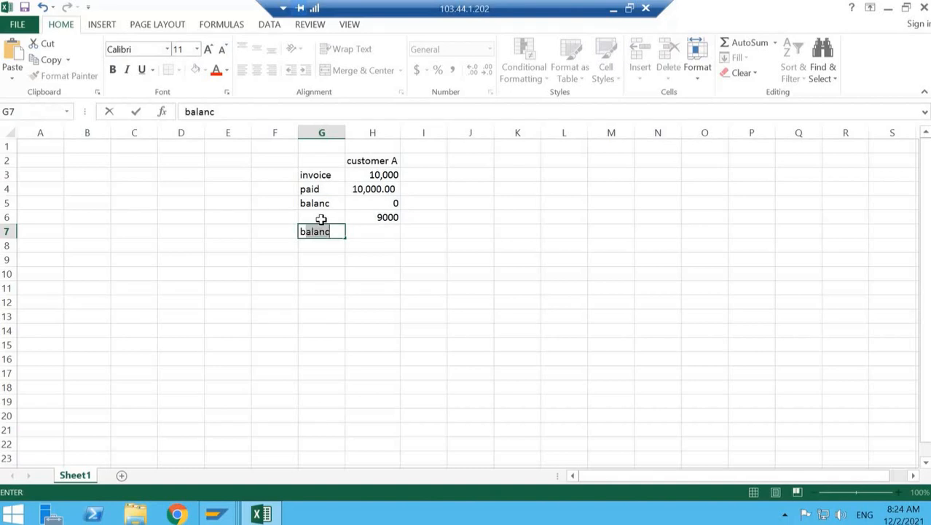
type("a")
key("BackSpace")
type("lance amt")
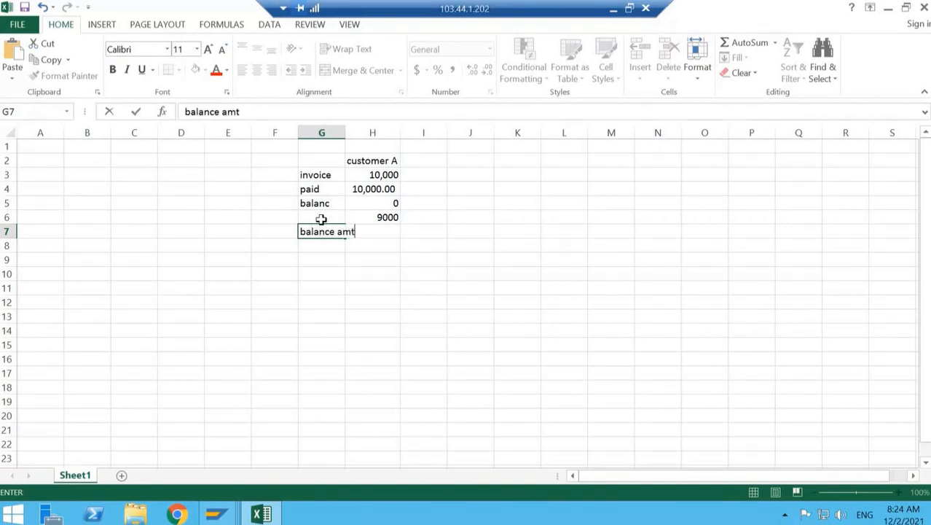
key("Tab")
type("1000")
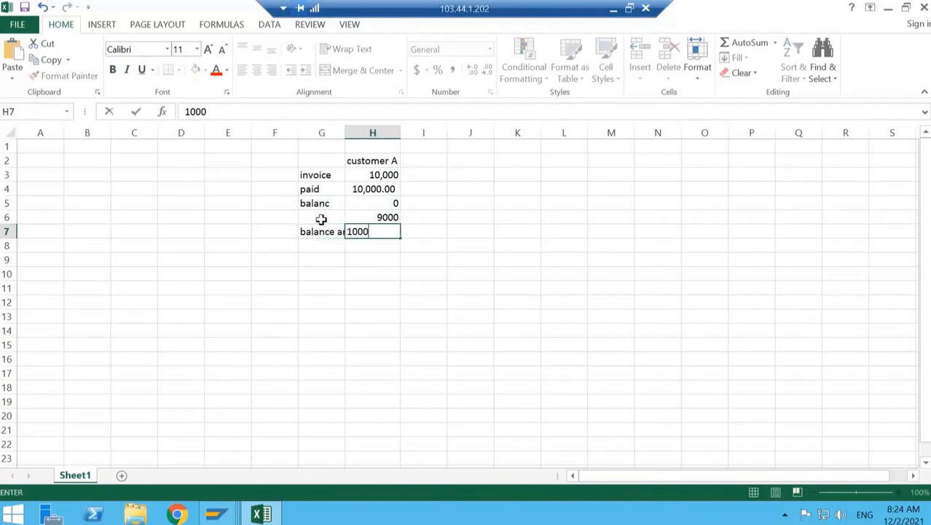
key("Return")
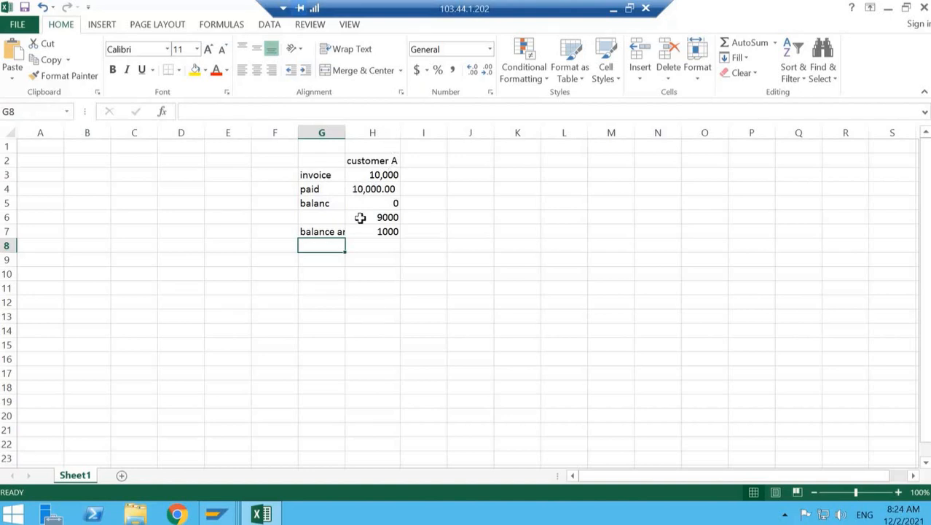
Examine the customer's invoice and paid amounts, the balance formula in H5 and the balance amt row.
left_click(396, 174)
left_click(379, 191)
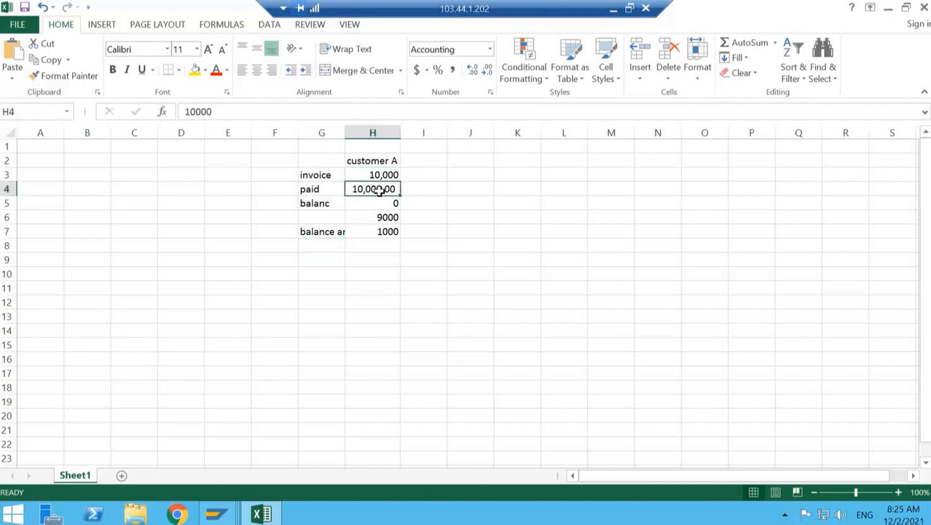
left_click(379, 203)
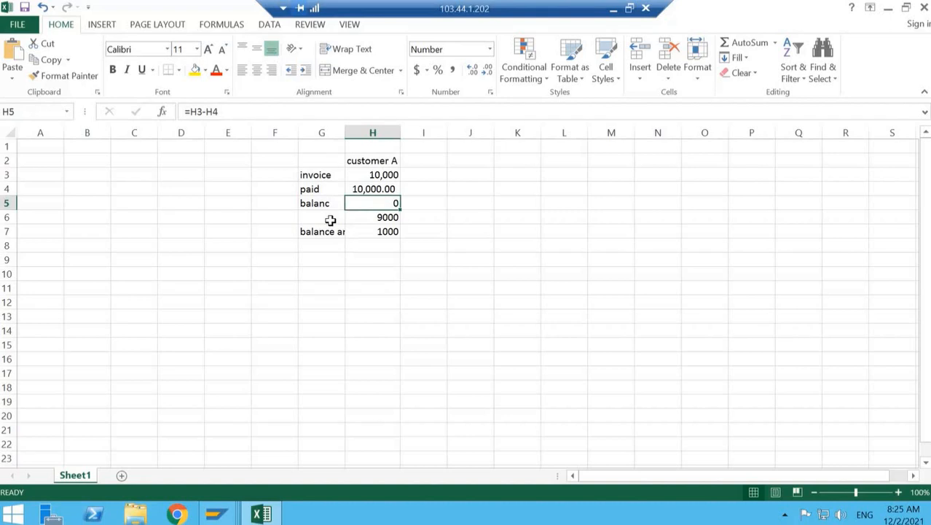
key("Down")
key("Down")
key("Down")
key("Down")
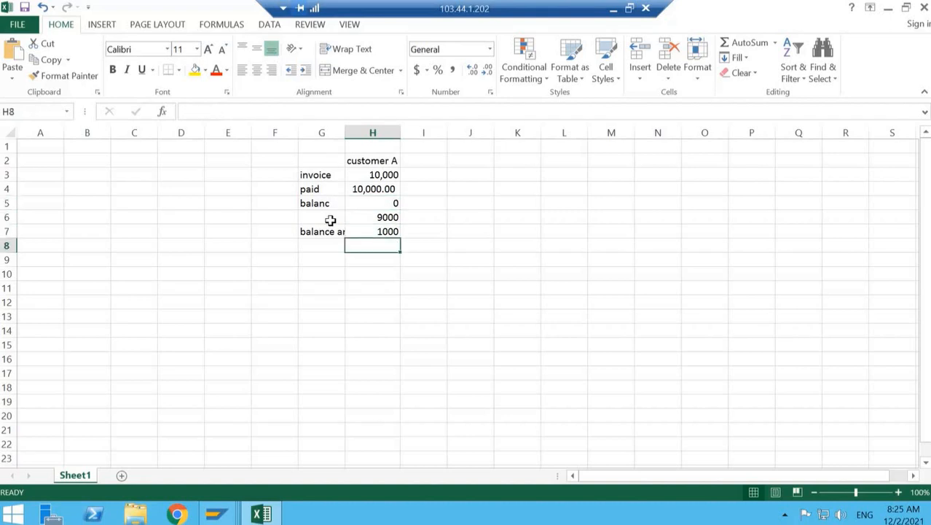
key("Left")
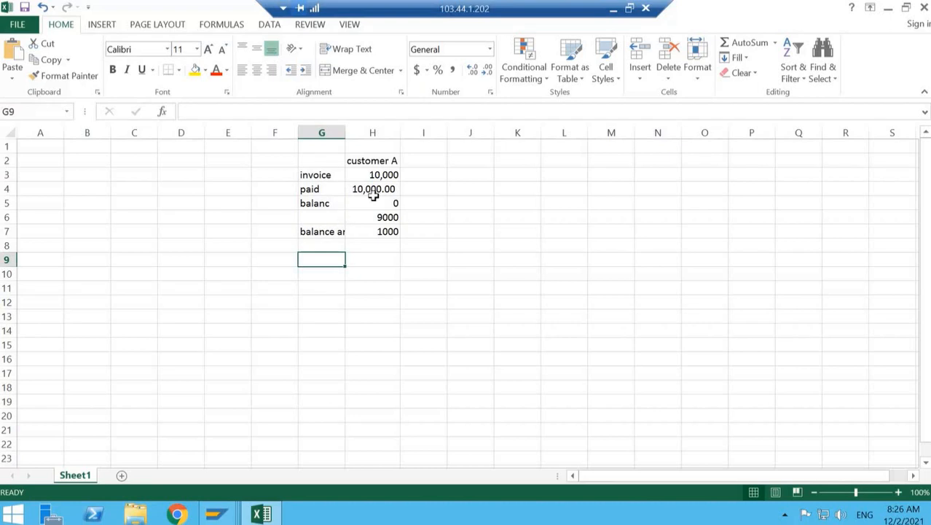
left_click(386, 177)
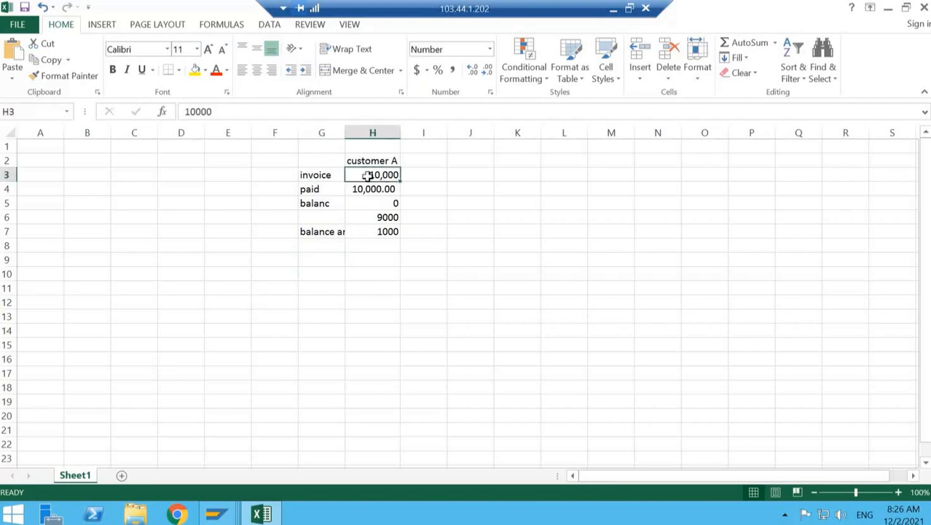
left_click(310, 198)
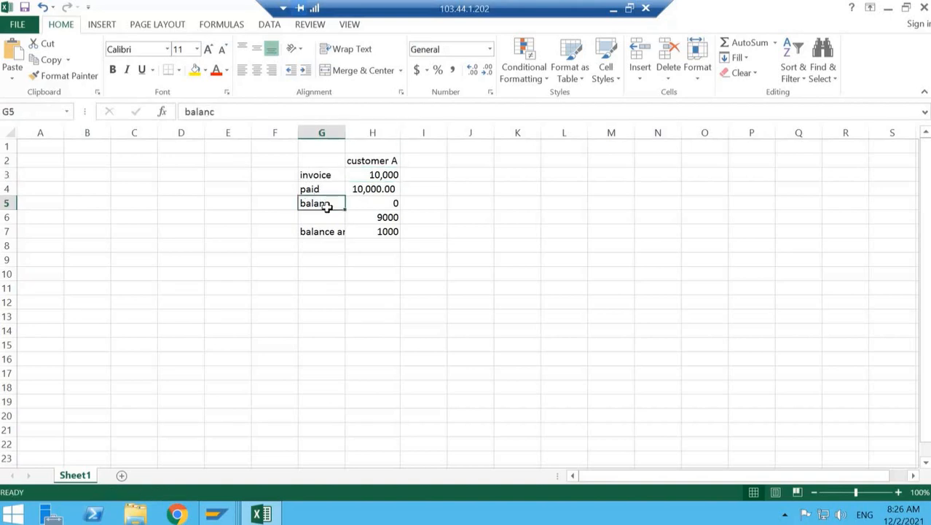
left_click(322, 231)
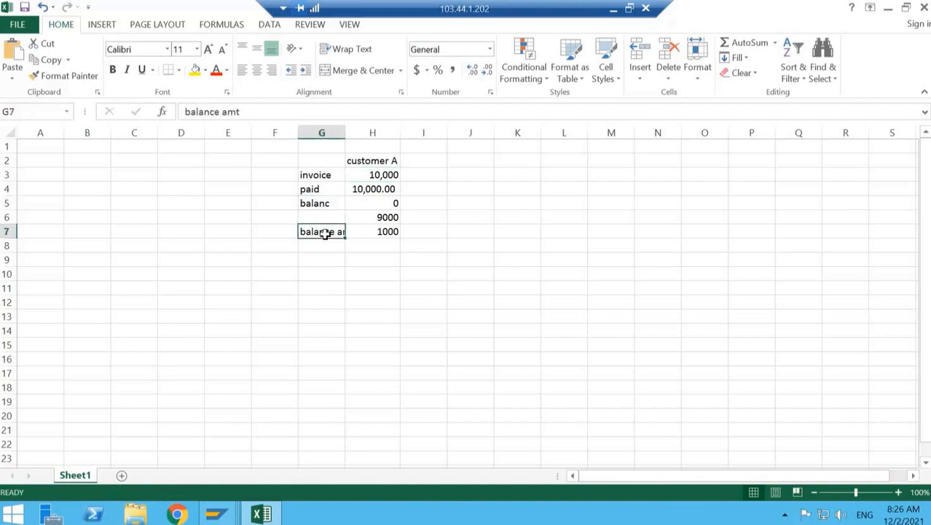
left_click(401, 231)
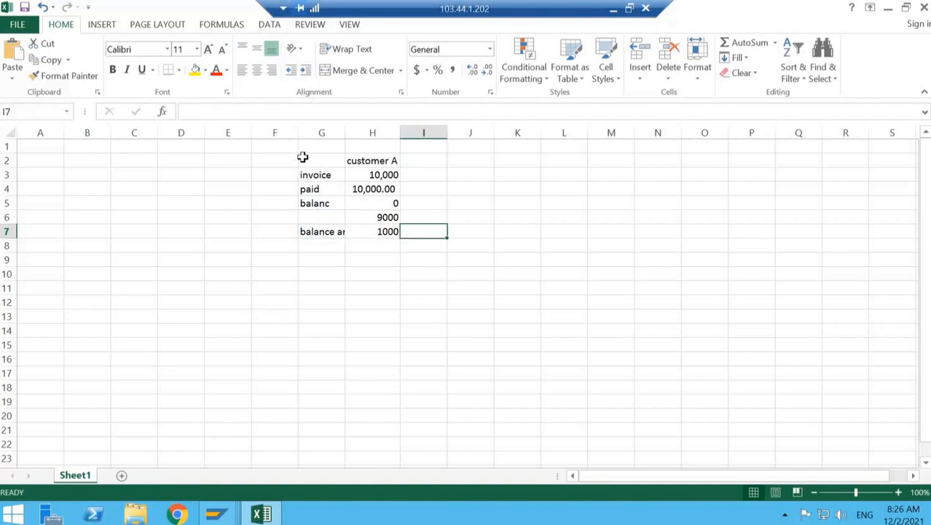
left_click_drag(302, 157, 405, 243)
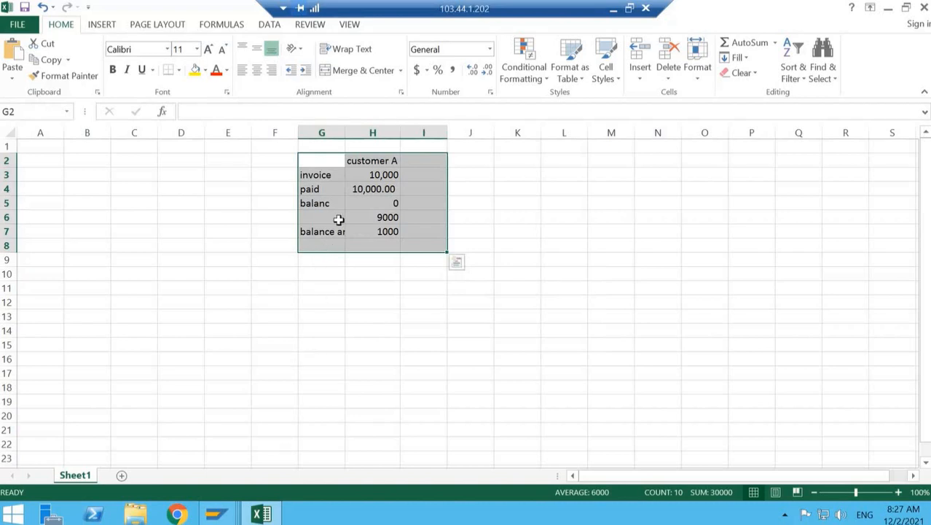
left_click(323, 260)
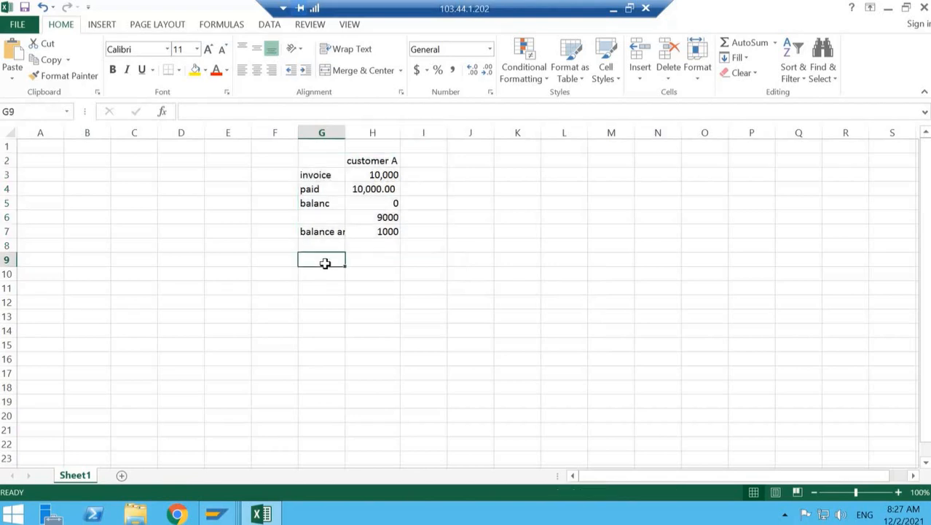
left_click(387, 231)
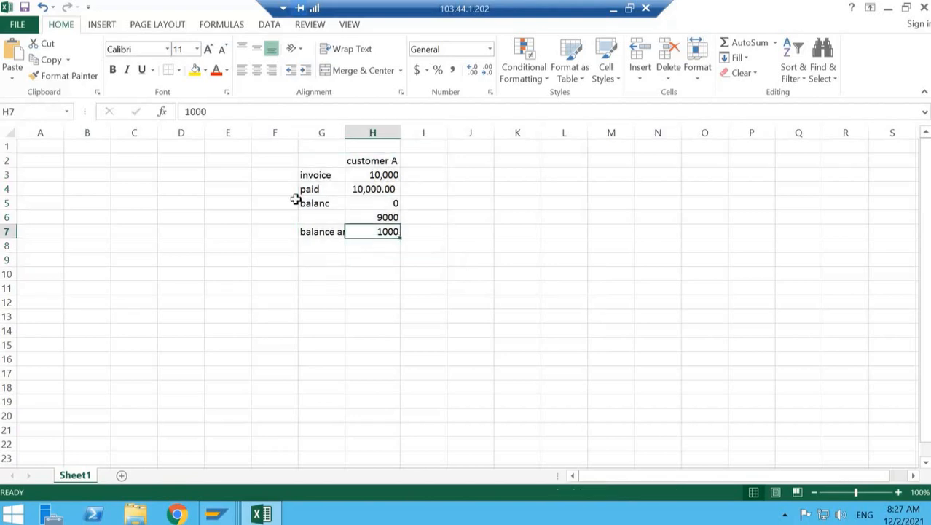
Switch to the customer invoice session in SAP and run FBL5N to list the preselected customer's open items in company code T001.
left_click(221, 515)
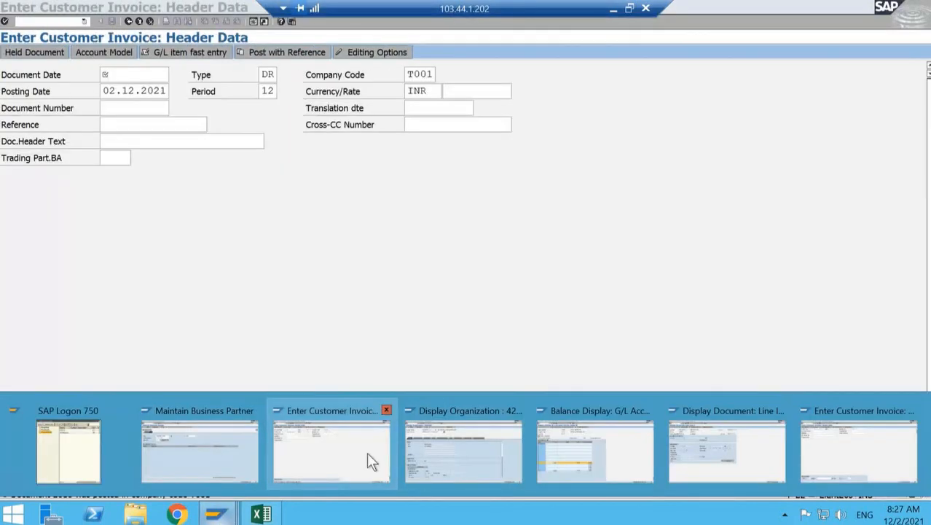
left_click(363, 448)
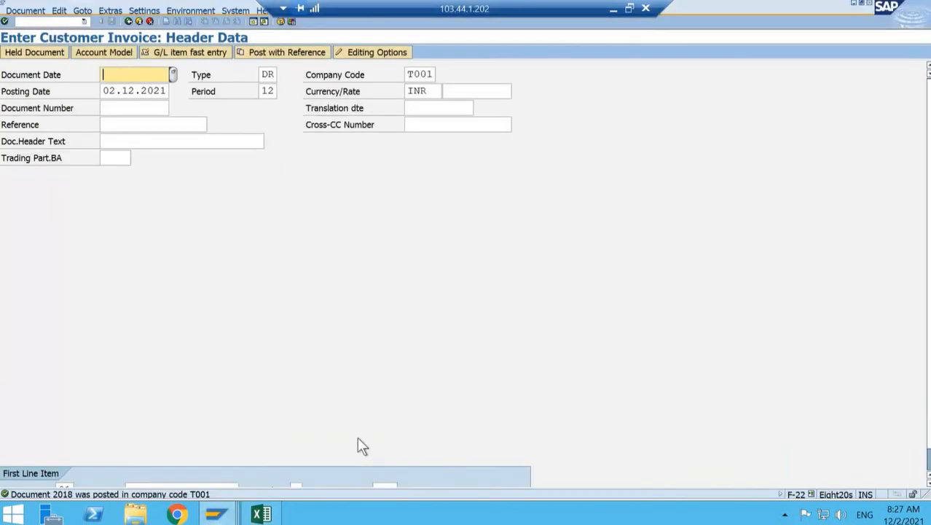
left_click(216, 516)
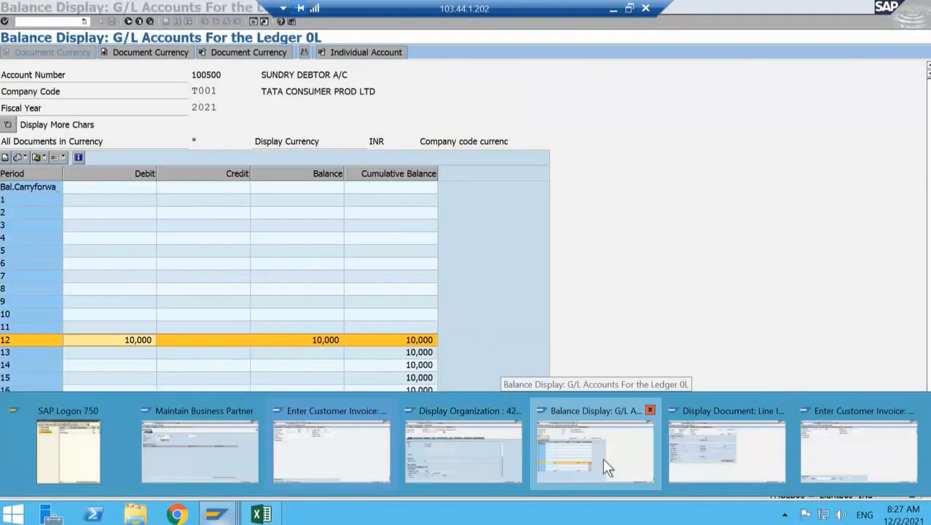
left_click(466, 458)
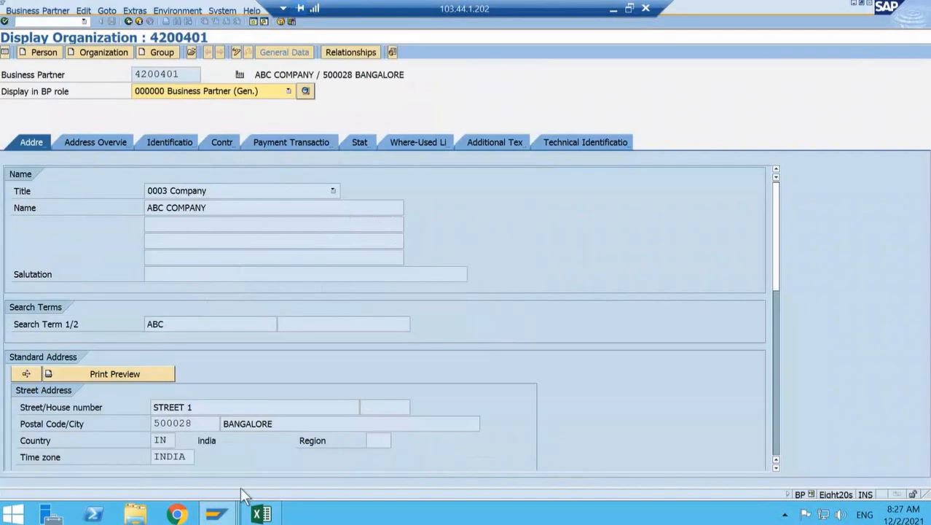
left_click(221, 508)
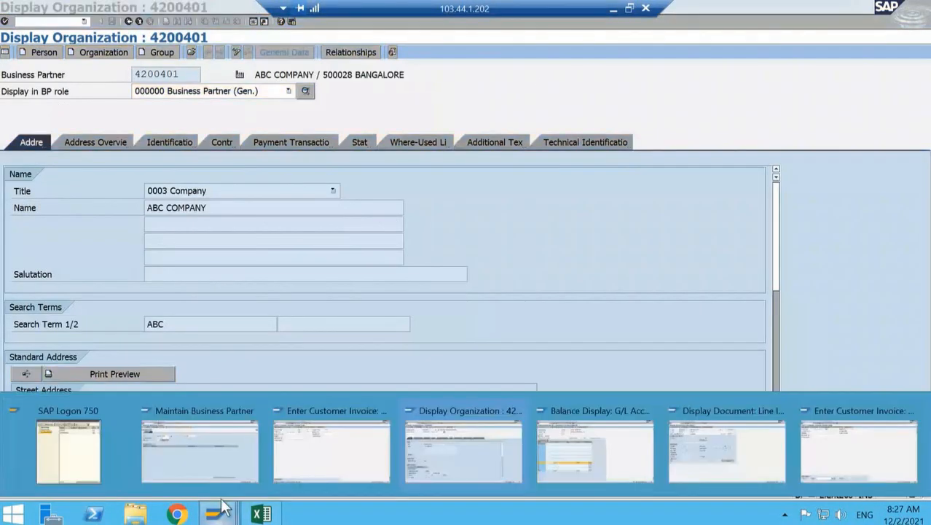
left_click(307, 452)
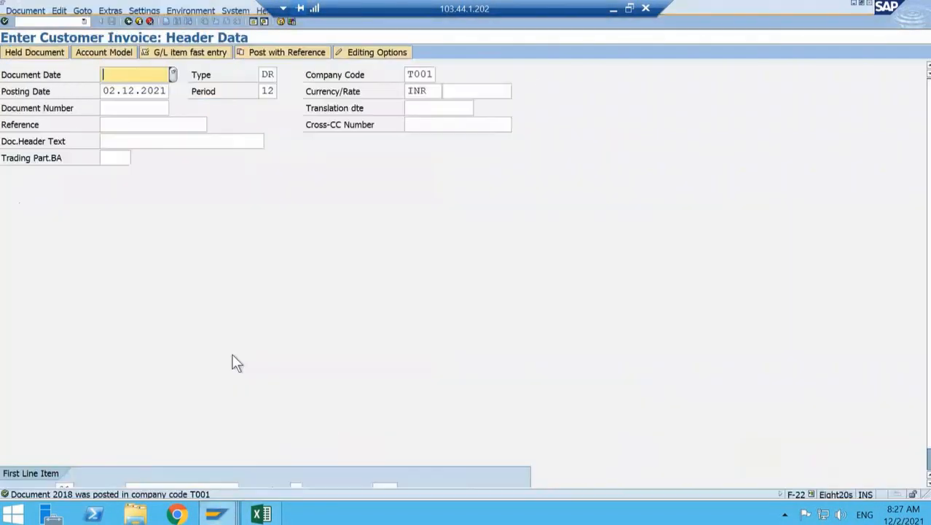
left_click(31, 21)
type("/n")
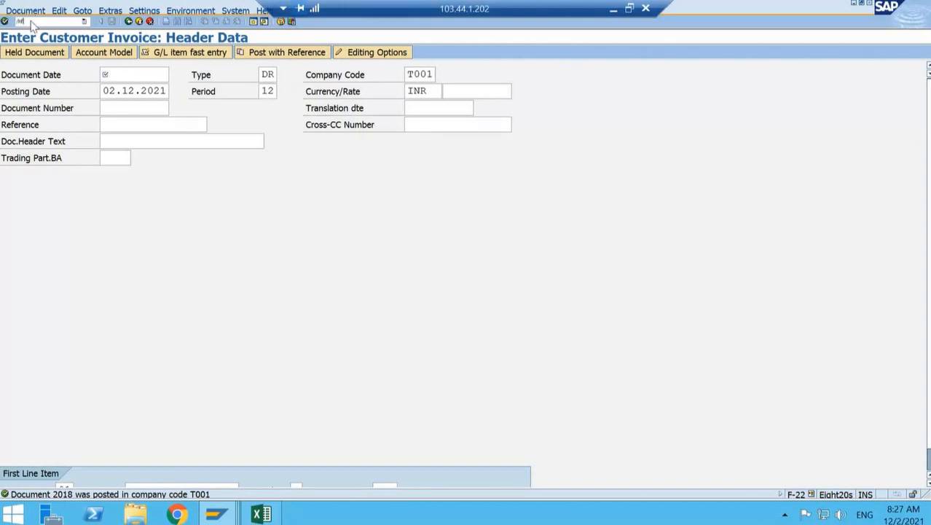
type("fbl5n")
key("Return")
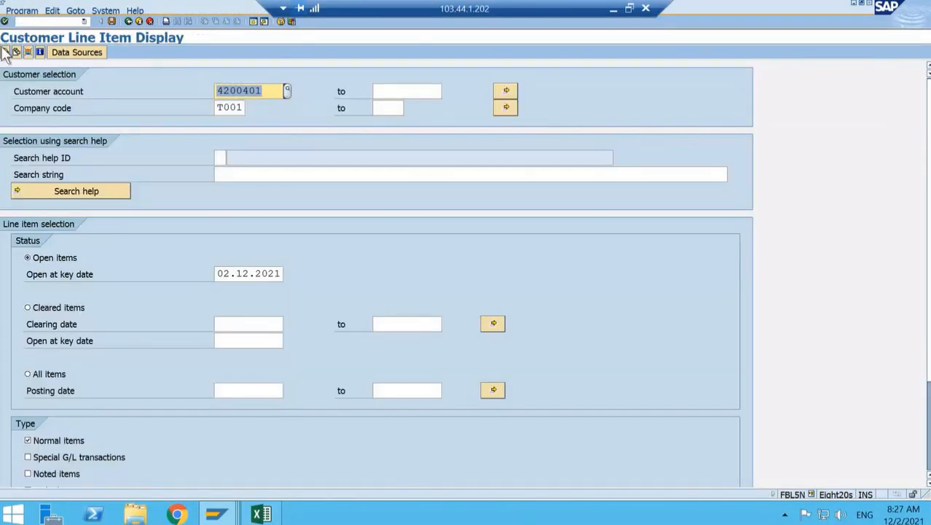
left_click(5, 52)
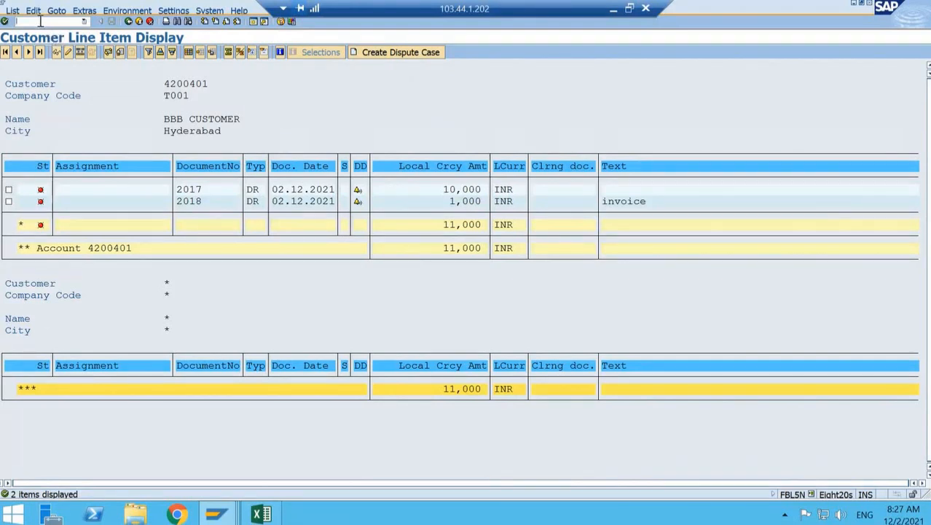
Try to open transaction F-28 in a new session from the customer line item list.
type("/of-28")
key("Return")
key("Return")
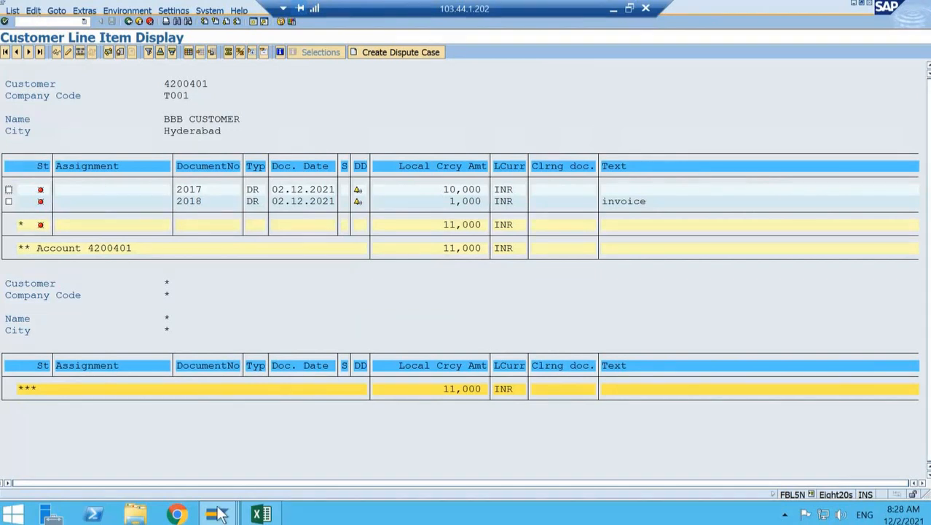
Switch to the Maintain Business Partner session and start transaction F-28 there for posting incoming payments.
mouse_move(219, 514)
left_click(214, 452)
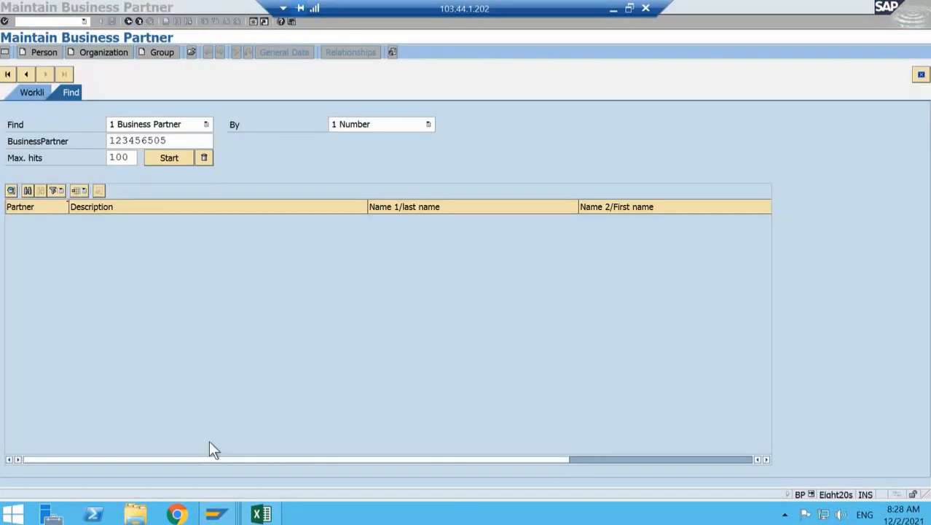
left_click(39, 22)
type("/nf")
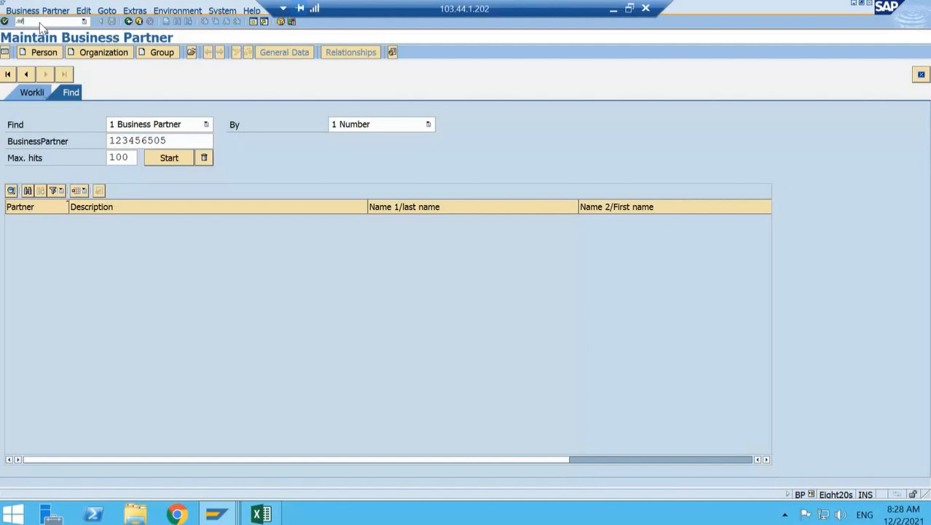
type("-28")
key("Return")
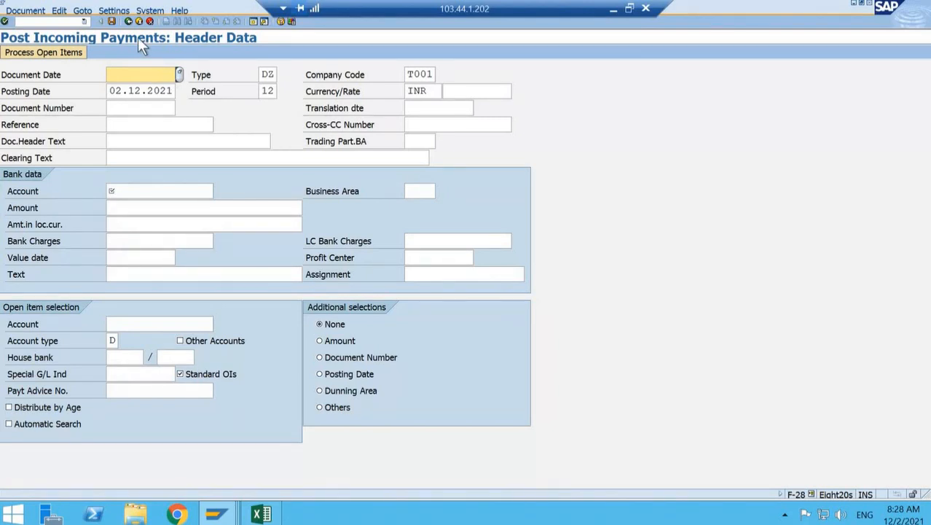
Set the incoming payment's document date to 02.12.2021.
type("02")
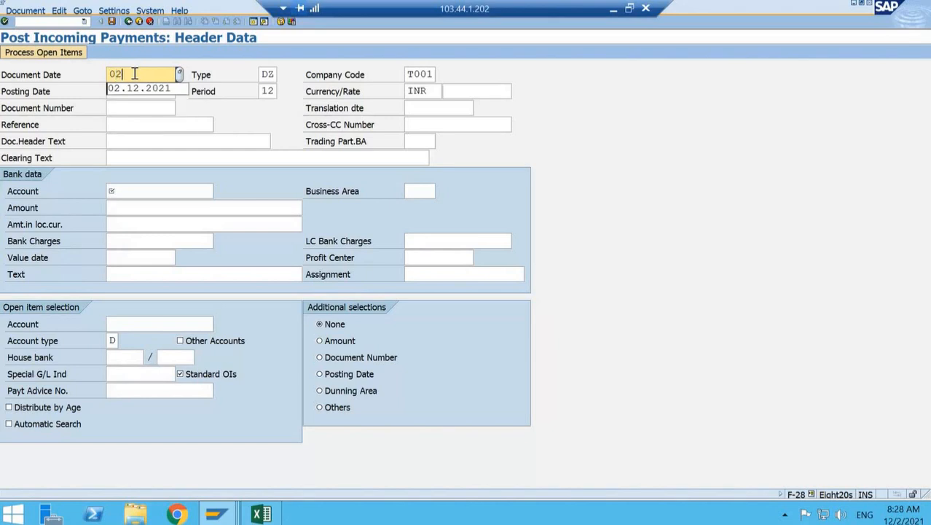
key("Tab")
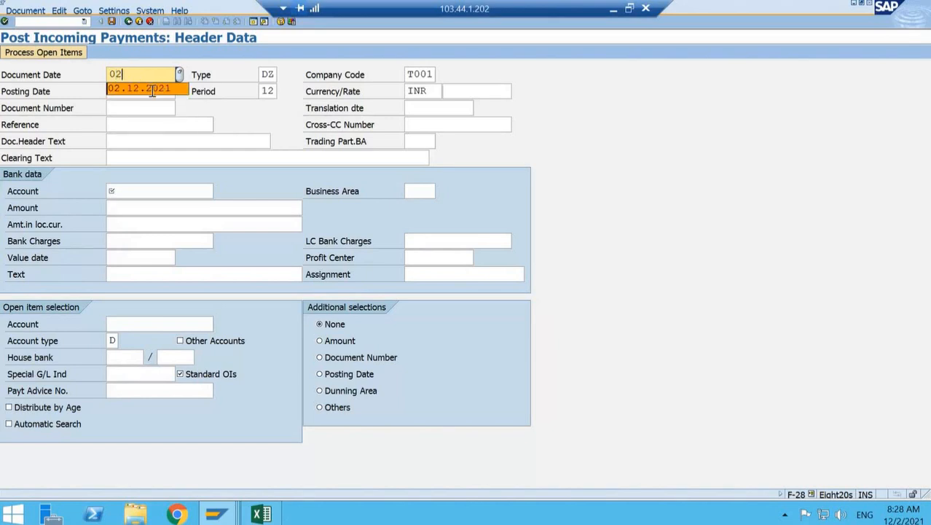
key("Return")
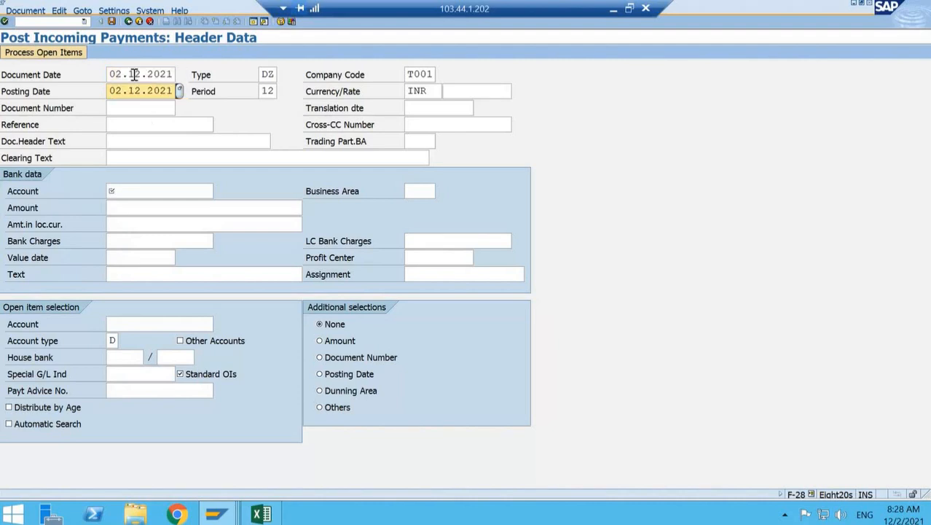
Look up DZ Customer Payment in the list of document types and close the list without choosing another type.
left_click(269, 74)
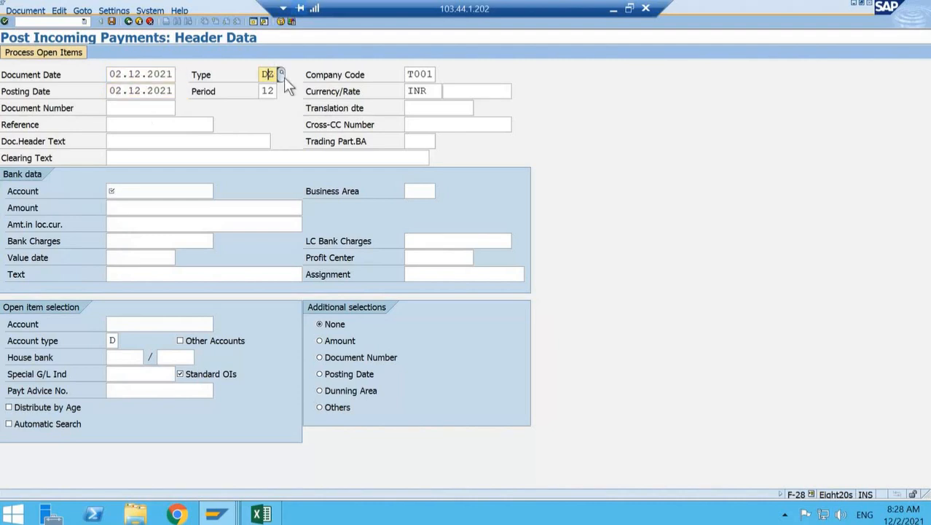
left_click(283, 75)
left_click(318, 312)
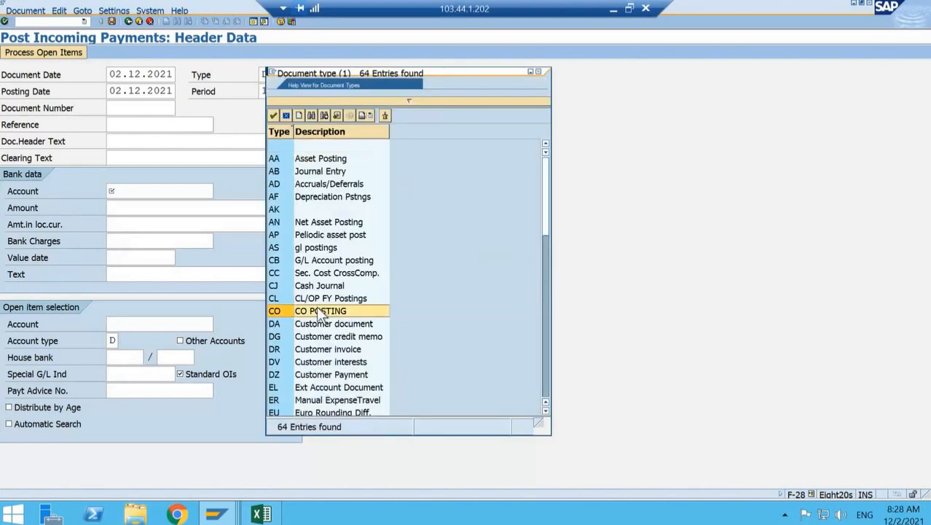
key("Down")
key("Down")
key("Down")
key("Down")
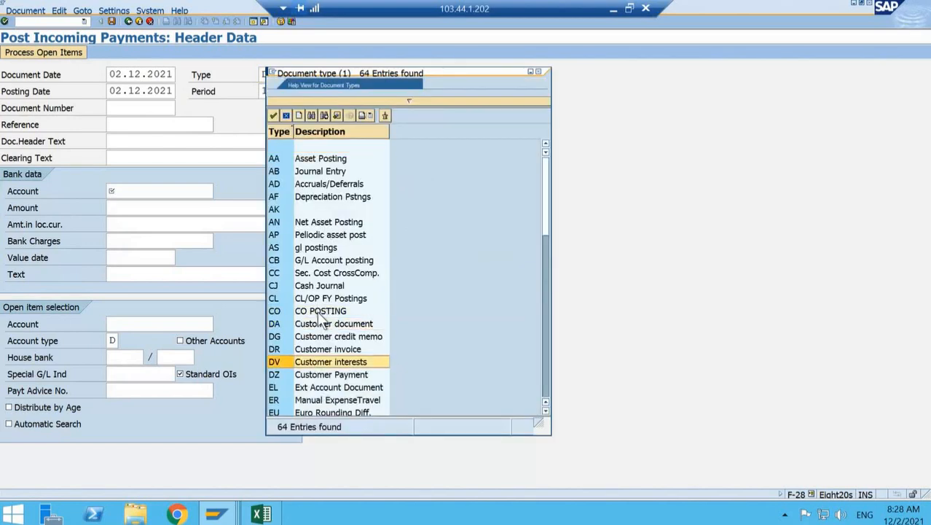
left_click(337, 375)
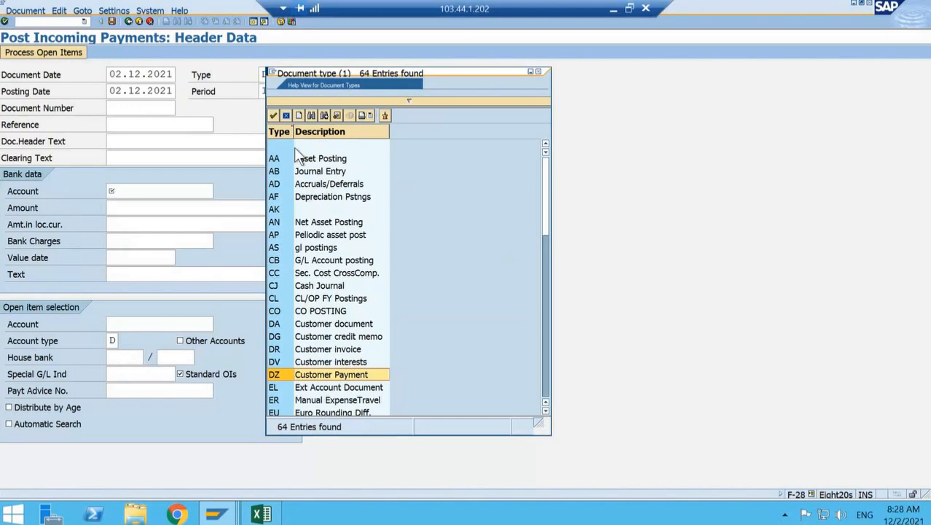
left_click(286, 116)
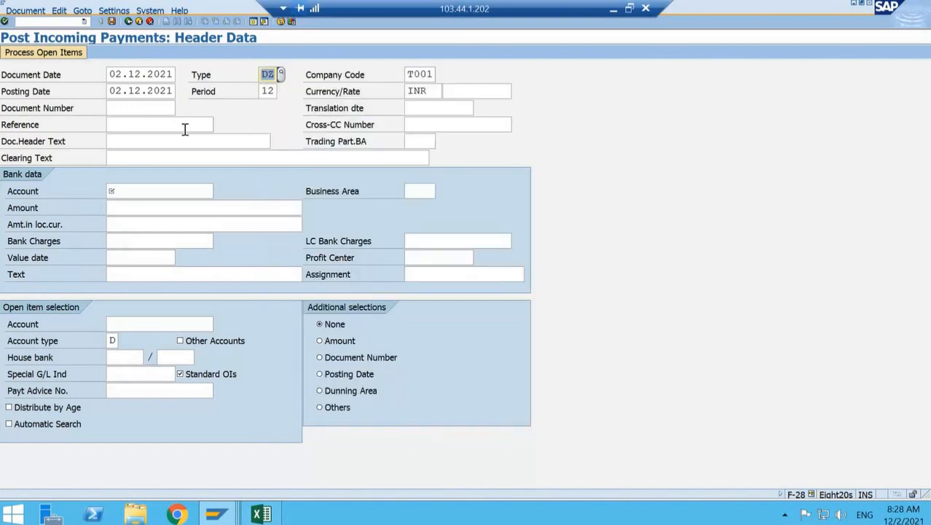
Choose the CASH IN HAND ACCOUNT of T001 as the bank data account and set the payment amount to 10000.
left_click(141, 191)
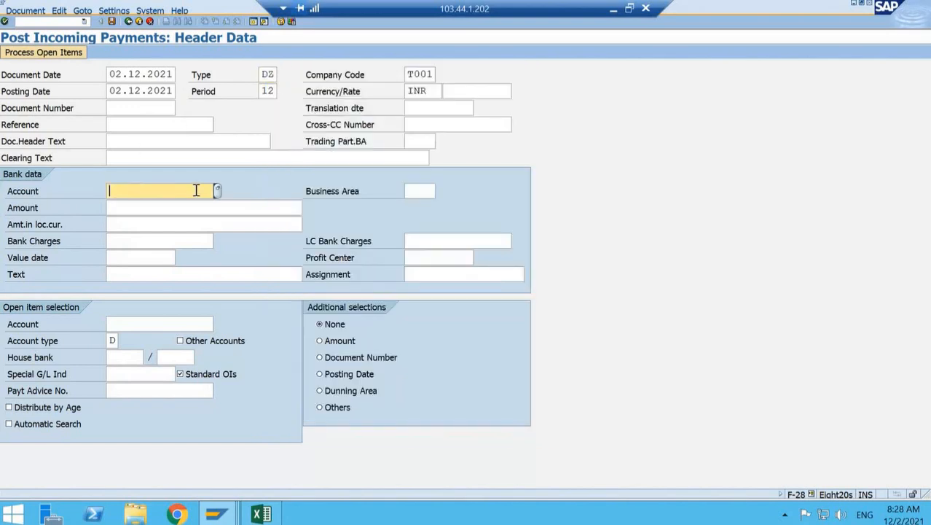
left_click(218, 191)
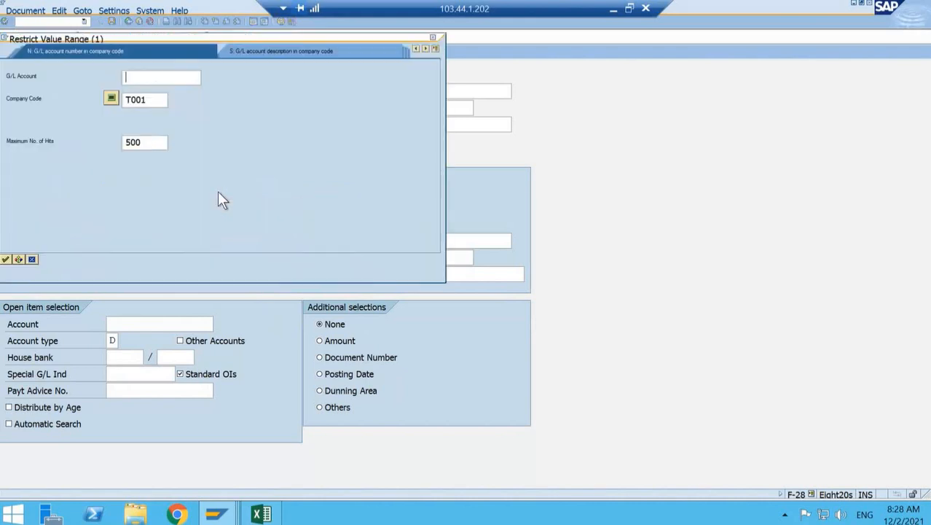
key("Return")
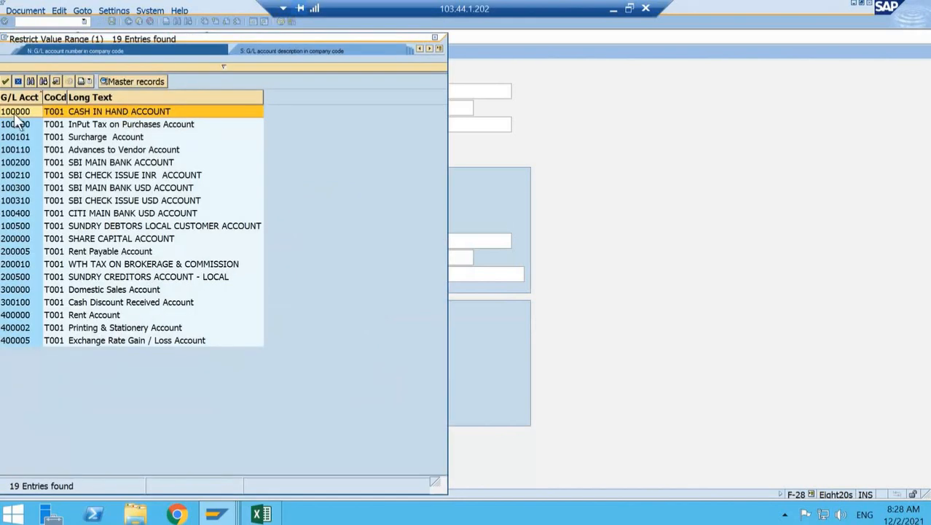
double_click(114, 110)
left_click(129, 208)
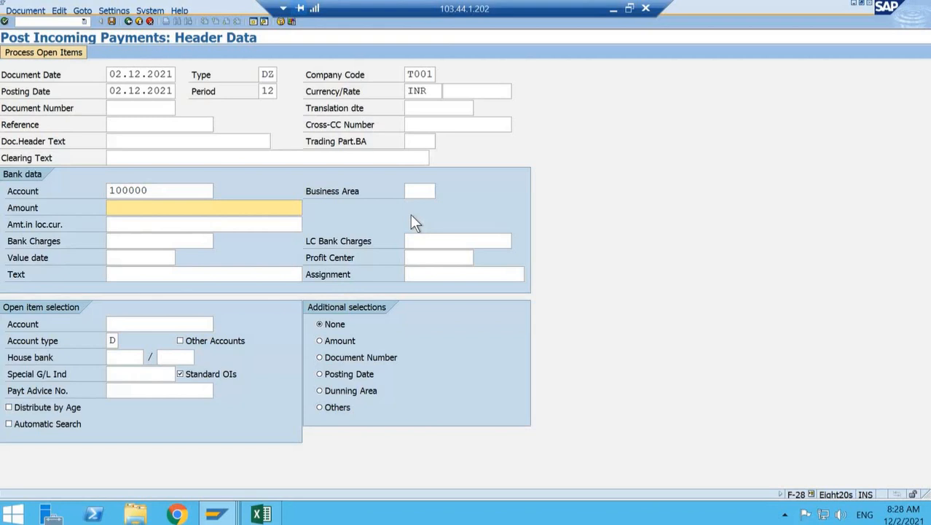
type("100")
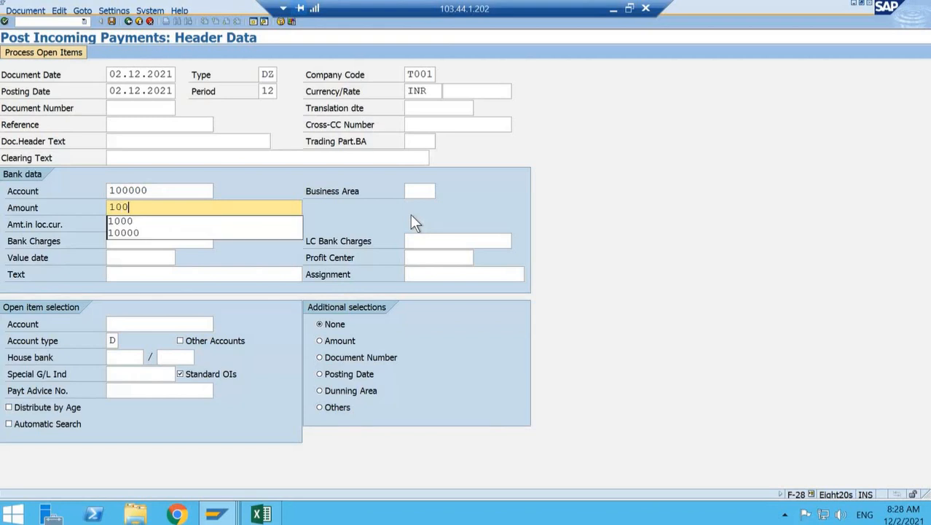
type("00")
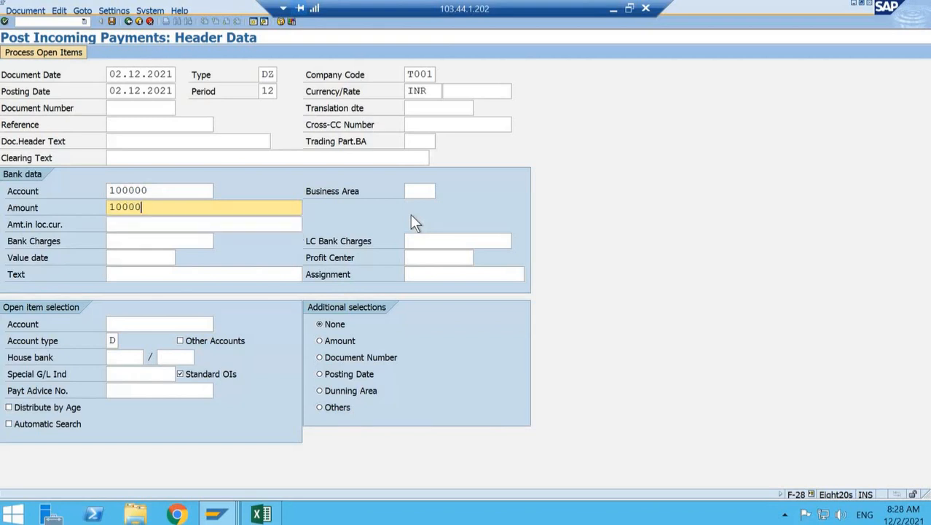
Enter "being amount received from customer" as the bank data text.
key("Tab")
key("Down")
key("Down")
type("being amount ")
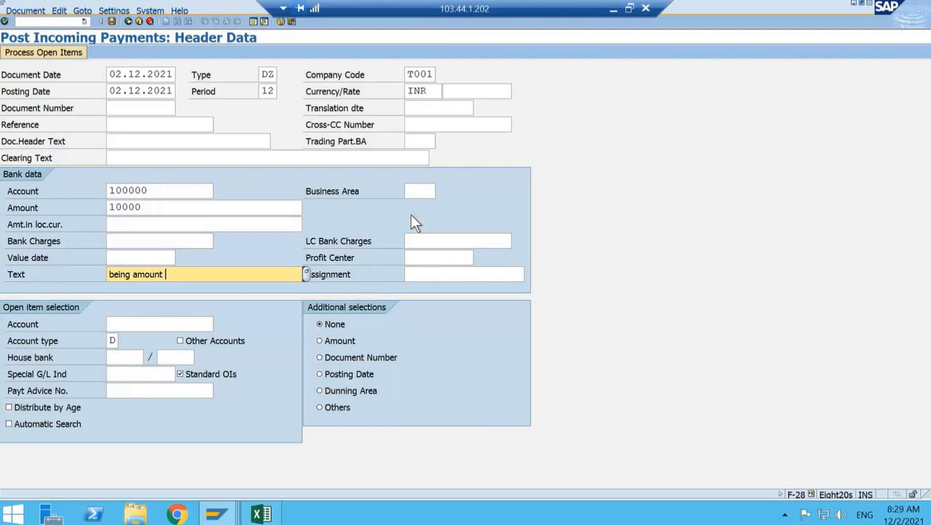
type("received from customer")
Look up the T001 customers and choose BBB CUSTOMER as the account for the open item selection.
key("Tab")
key("Tab")
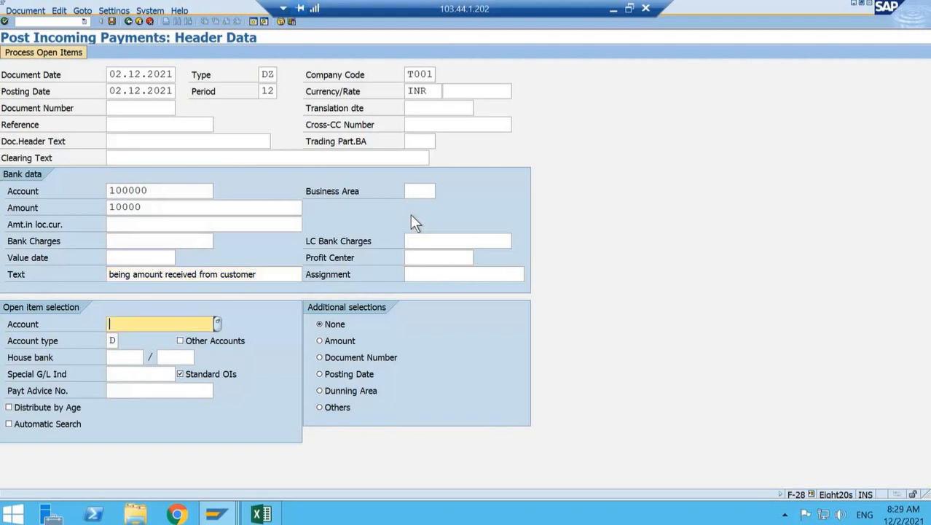
left_click(216, 322)
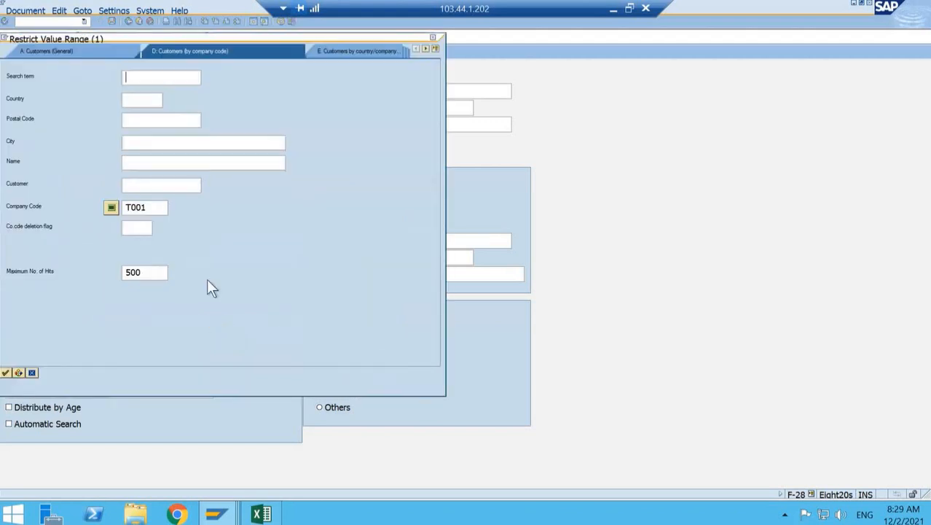
key("Return")
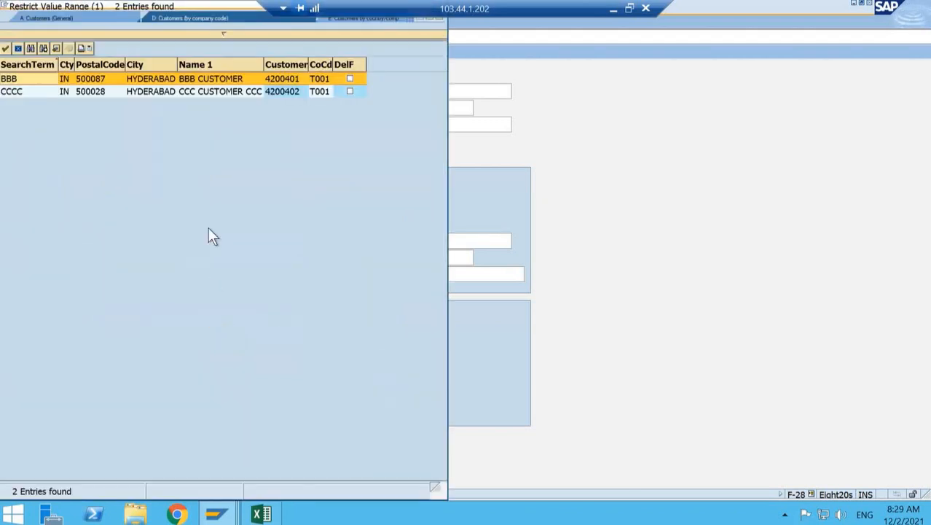
double_click(223, 79)
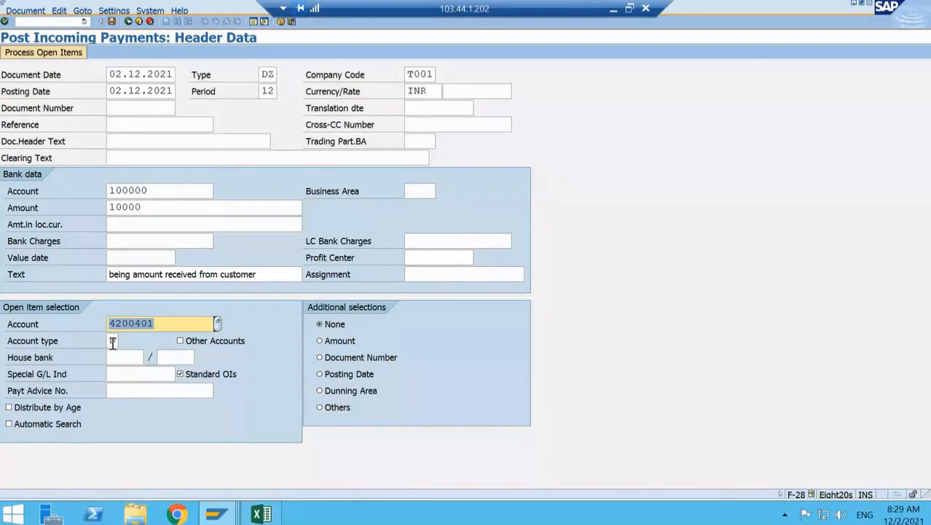
Try to open an additional session, and open Post Outgoing Payments in the session displaying the BBB CUSTOMER document line item.
left_click(255, 22)
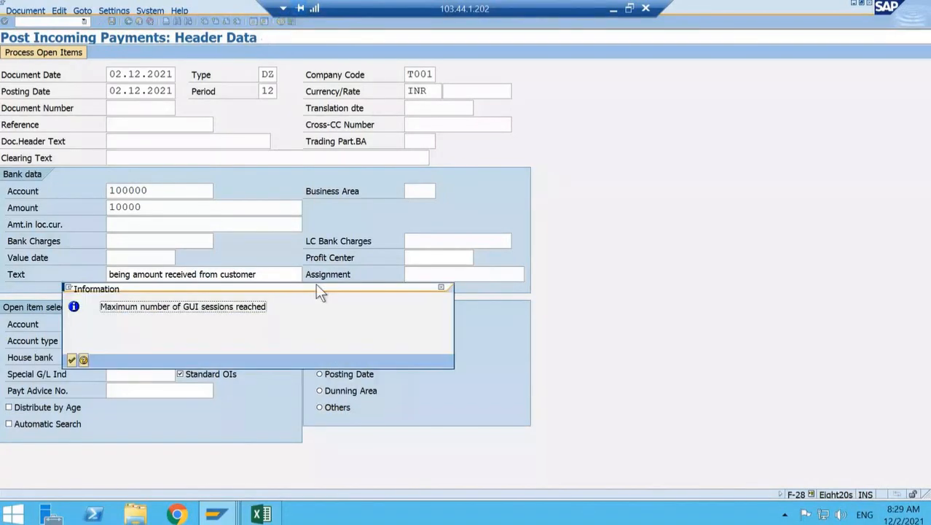
key("Return")
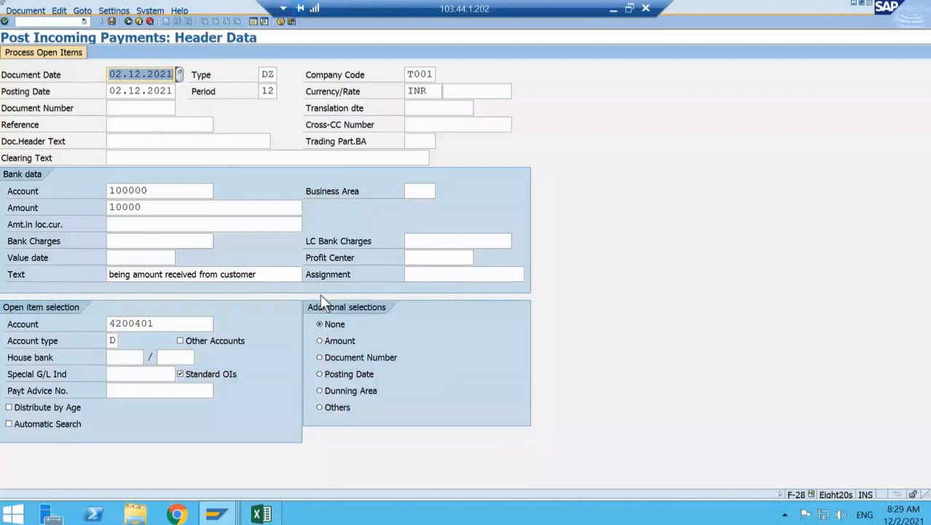
key("alt+Tab")
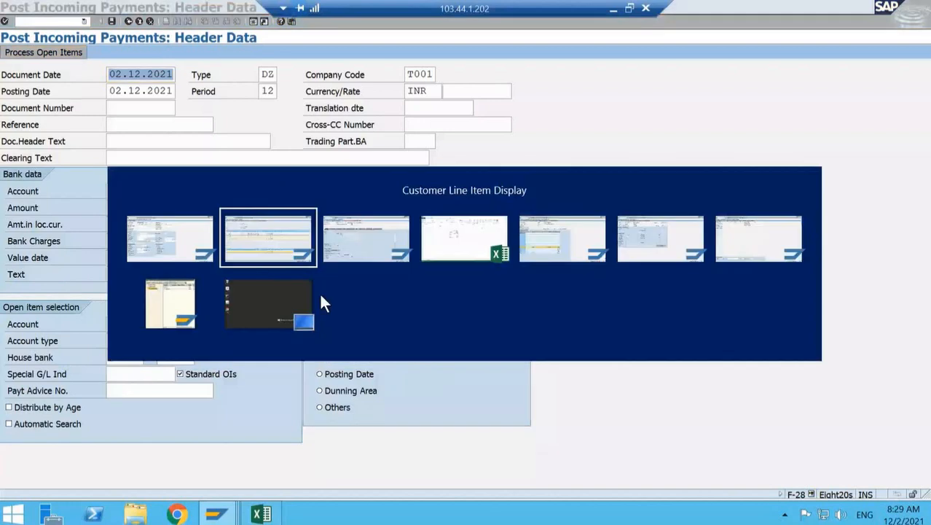
key("alt+Tab")
key("alt+Tab")
key("alt+Tab")
key("alt+Tab")
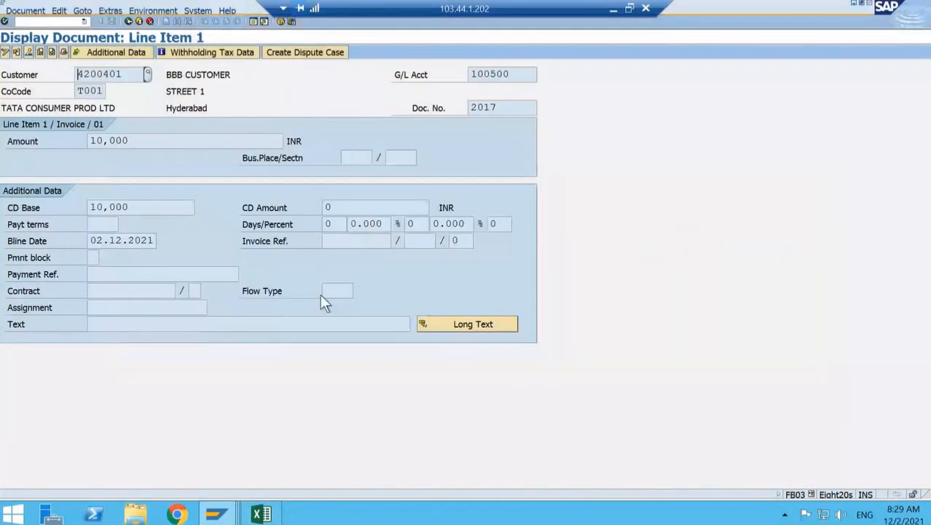
left_click(27, 22)
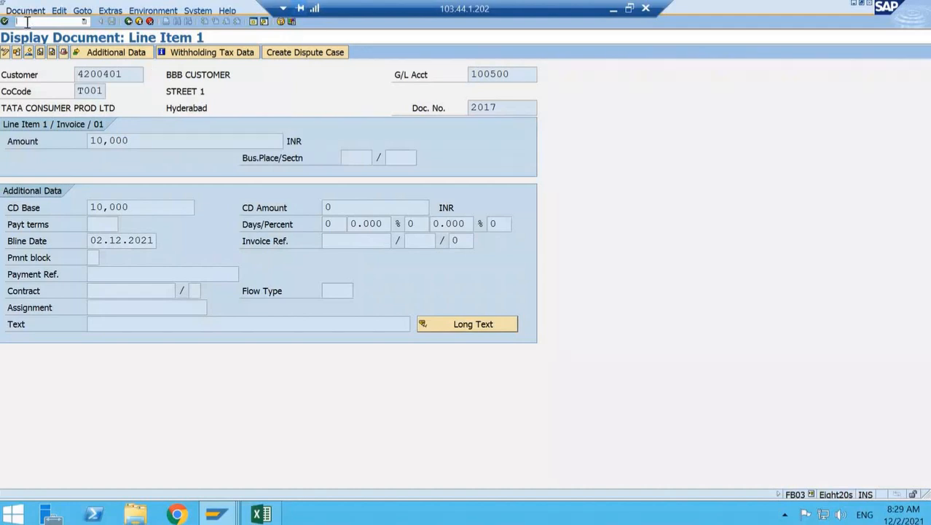
type("/nfb")
key("Return")
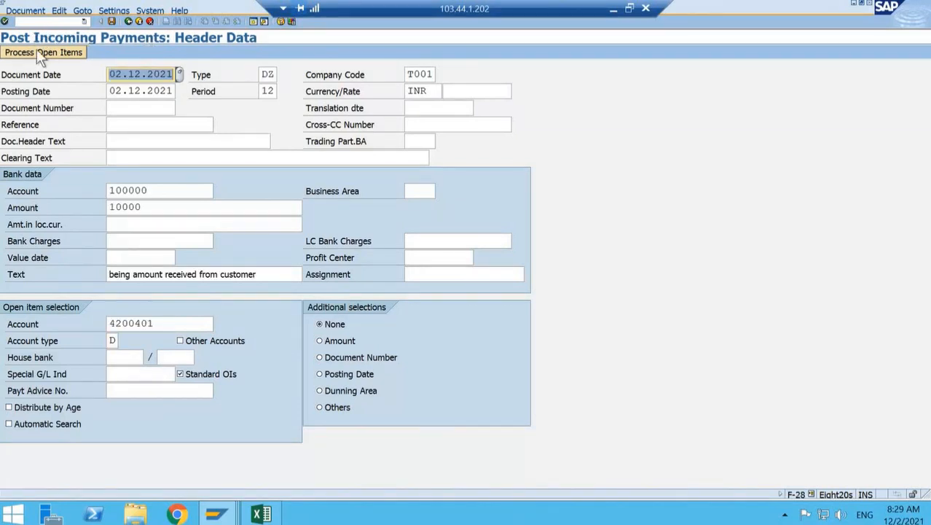
Process the customer's open items from the incoming payment header and deactivate the 1,000 INR item with reference TEST3.
left_click(114, 342)
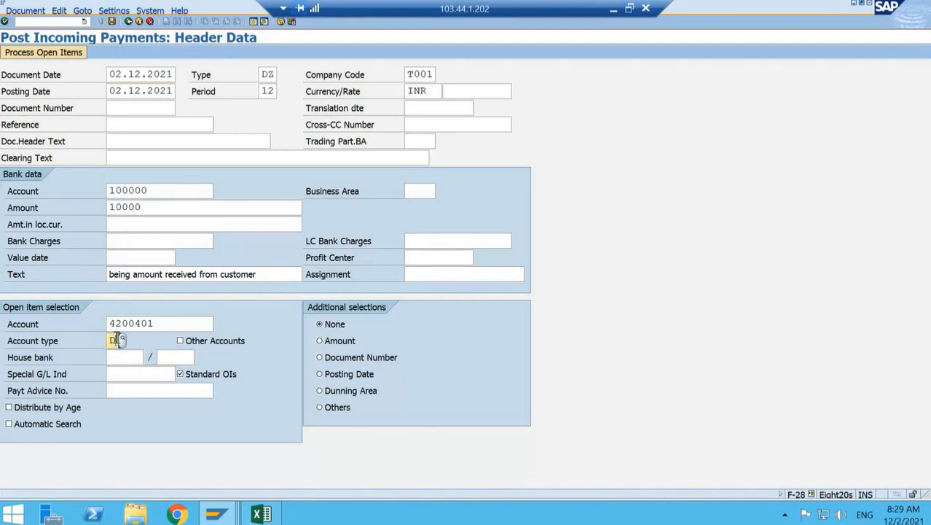
left_click(51, 59)
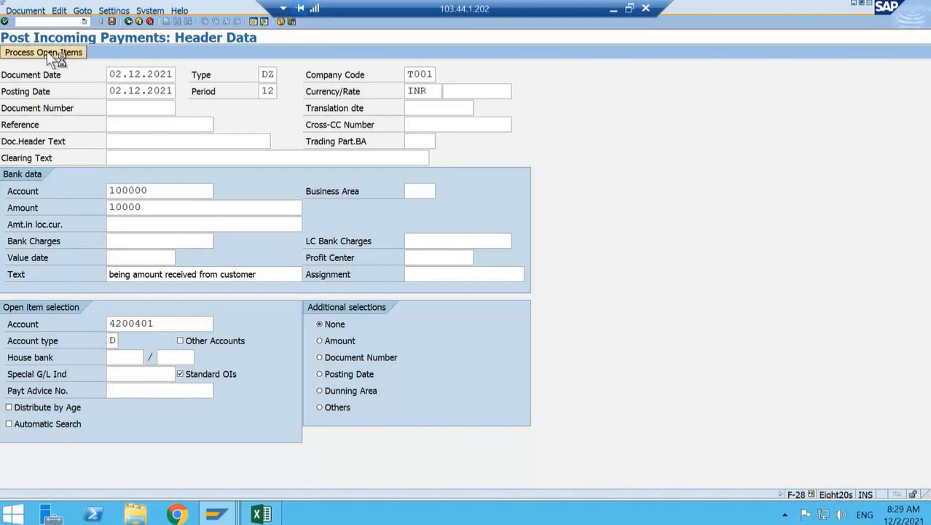
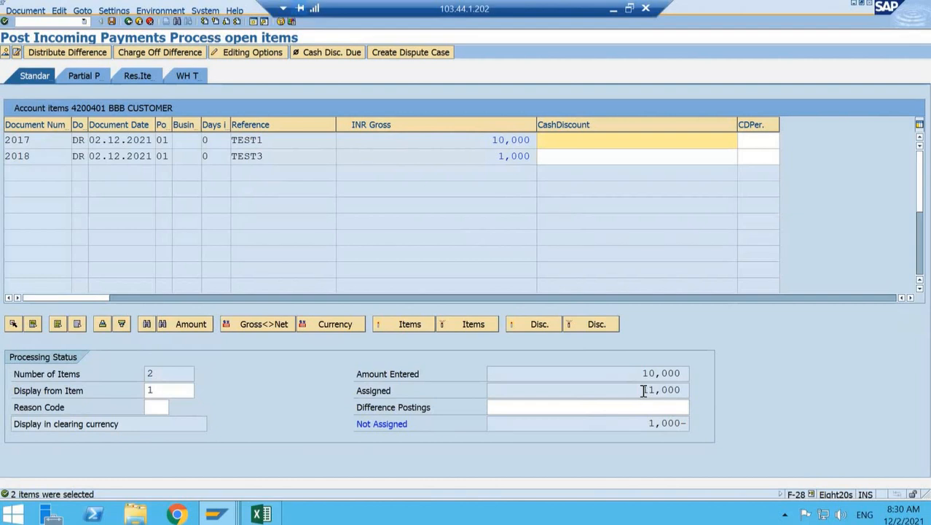
double_click(512, 157)
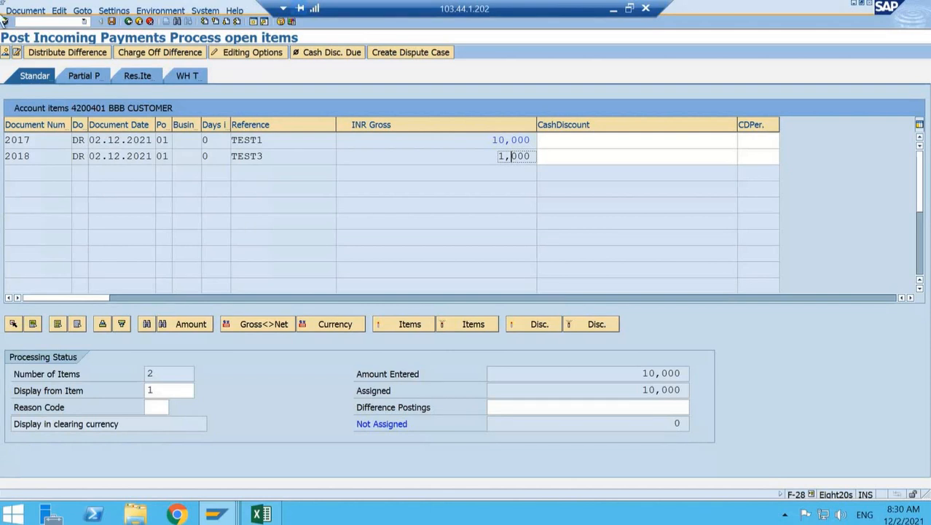
Simulate the incoming payment document from its overview and post it.
left_click(5, 52)
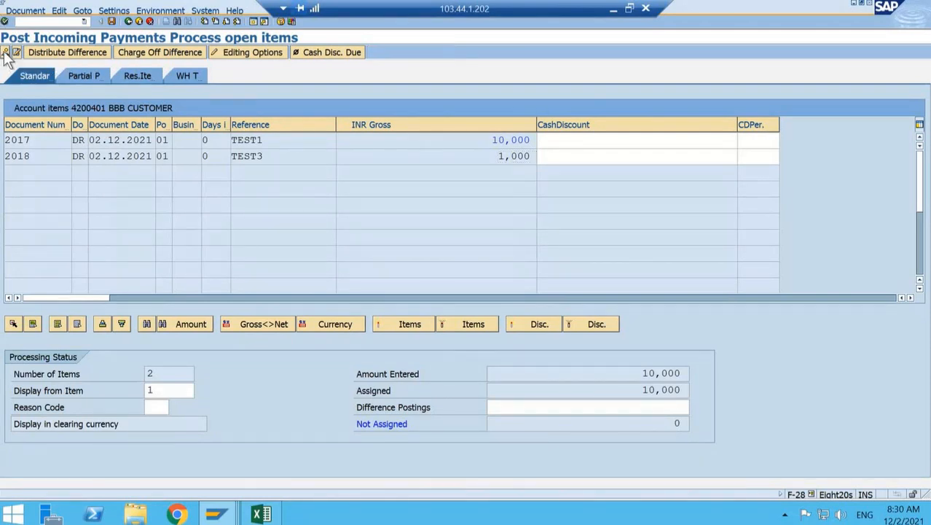
left_click(25, 11)
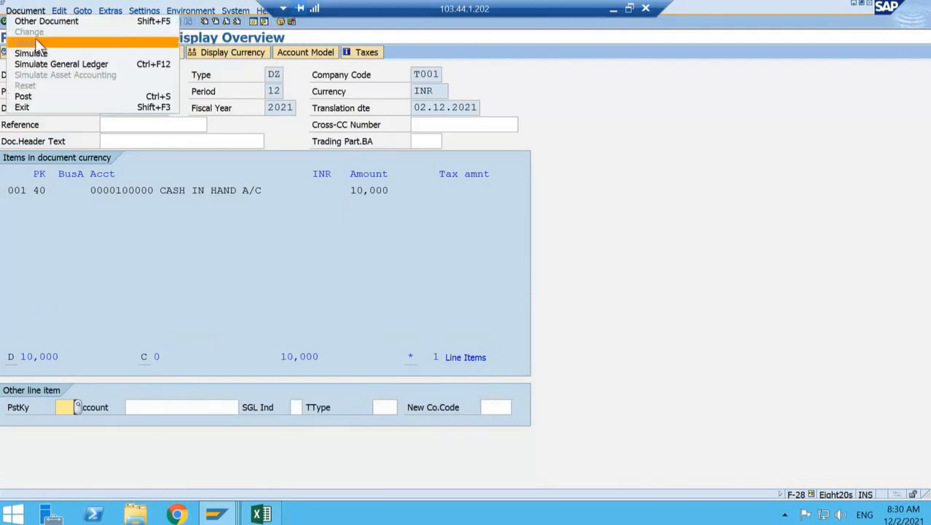
left_click(35, 42)
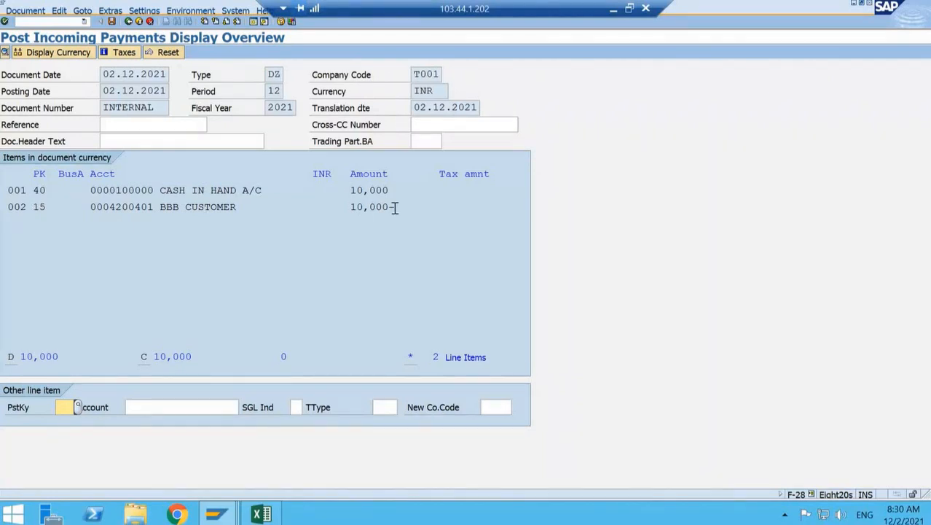
left_click(112, 21)
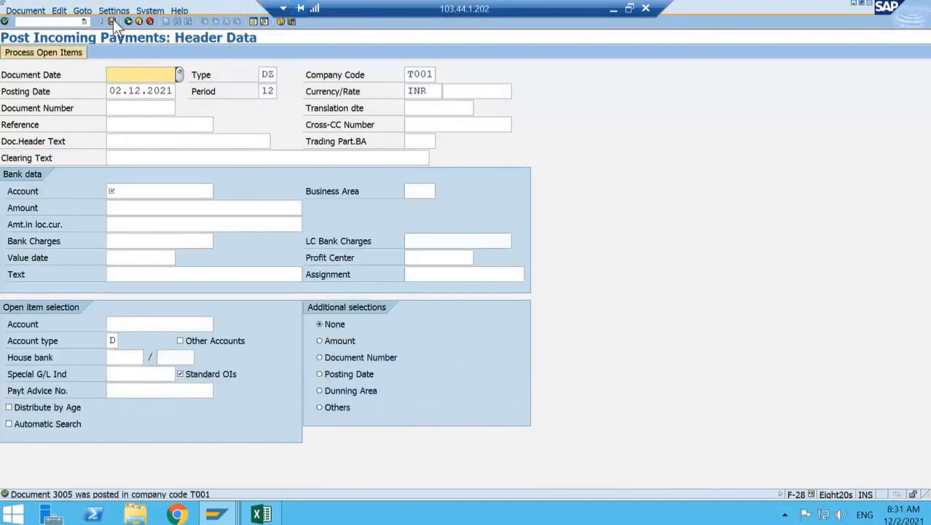
Refresh BBB CUSTOMER's open items in the Customer Line Item Display session.
left_click(221, 518)
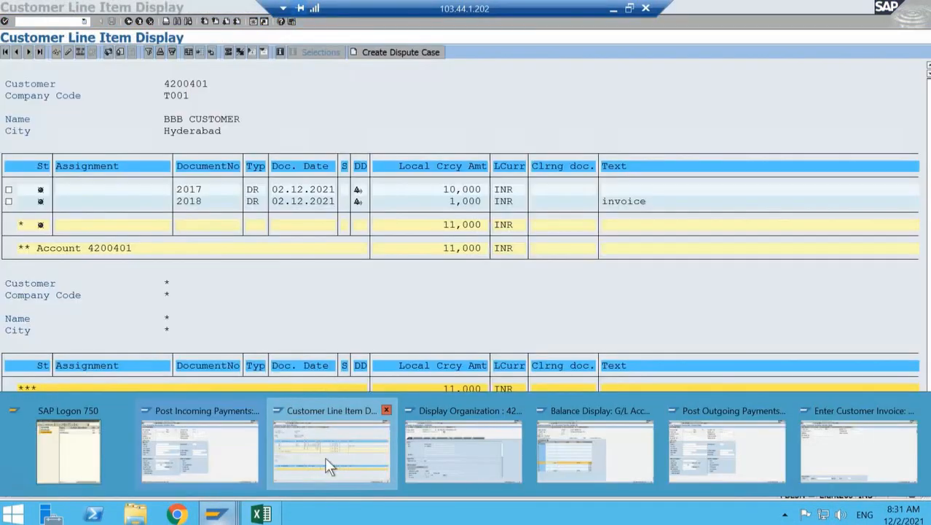
left_click(313, 465)
left_click(12, 11)
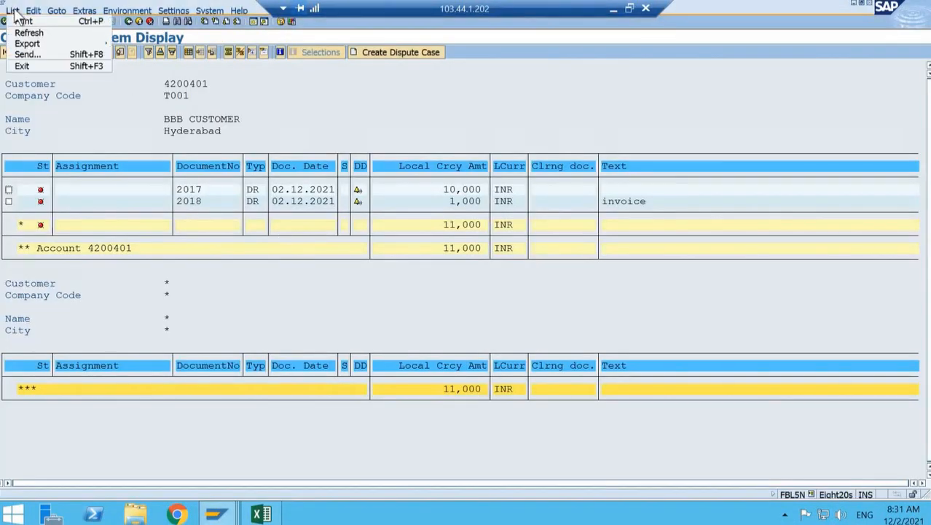
left_click(28, 33)
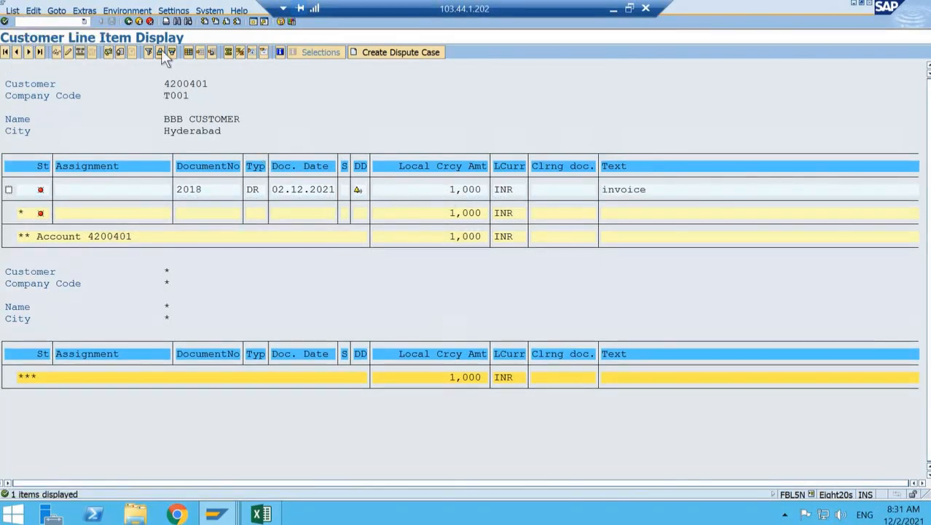
Run the customer line item report again for BBB CUSTOMER in T001 with the cleared items status.
left_click(129, 22)
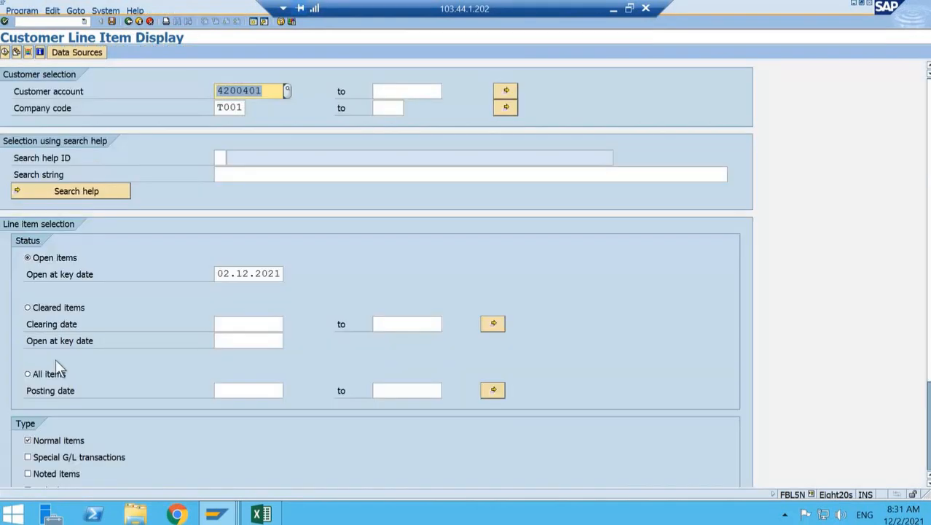
left_click(40, 307)
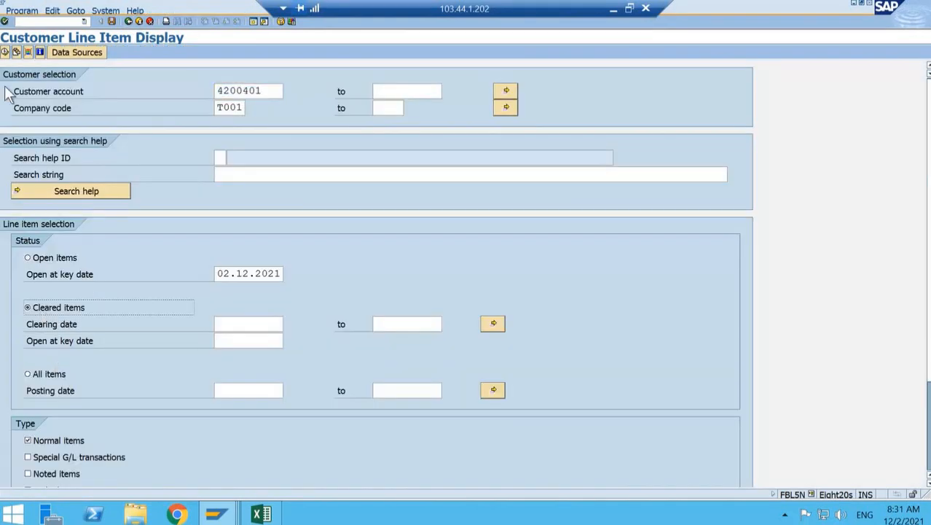
left_click(4, 52)
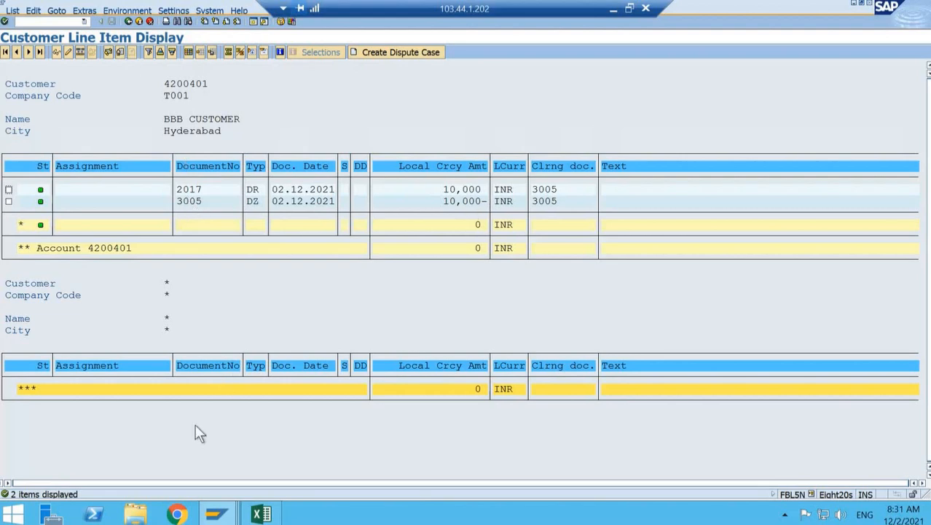
Rerun the SUNDRY DEBTOR A/C balance display for T001, fiscal year 2021, and examine the period 12 credit and debit amounts.
mouse_move(216, 515)
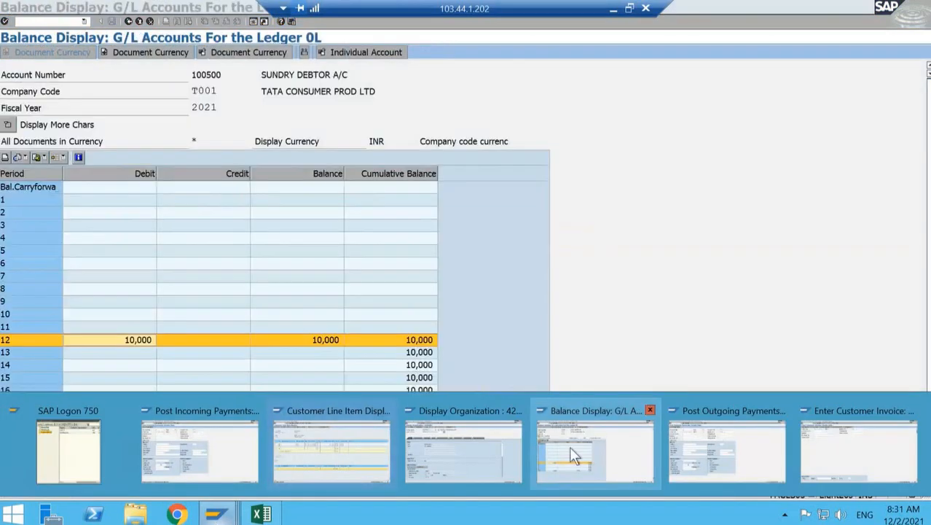
left_click(571, 449)
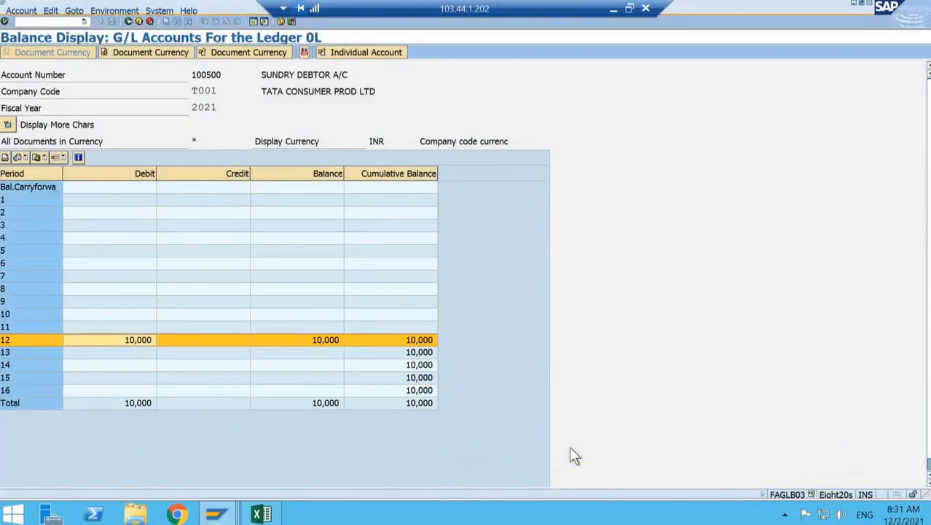
left_click(21, 11)
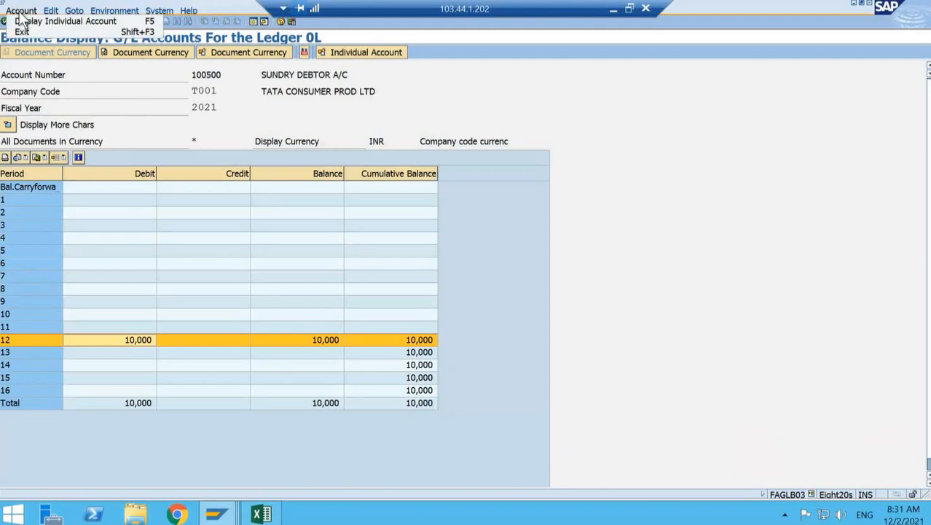
left_click(247, 109)
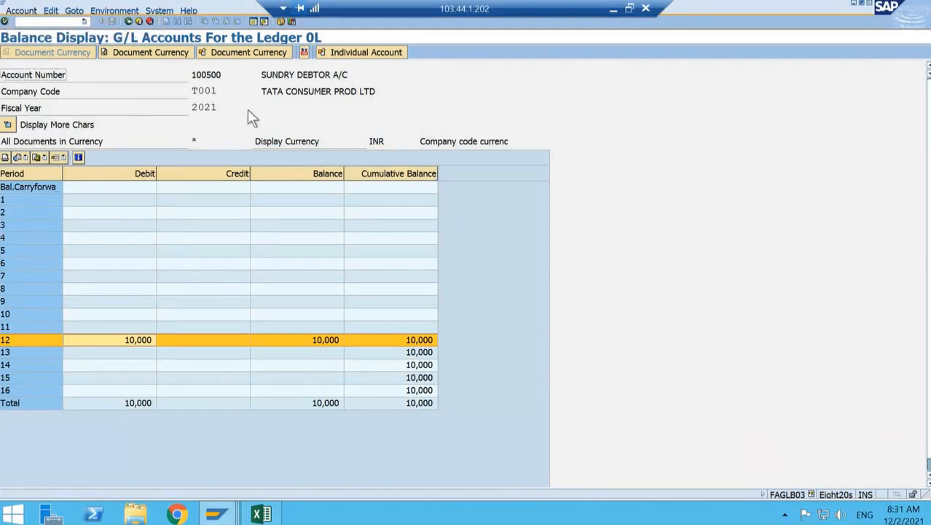
left_click(128, 21)
left_click(7, 50)
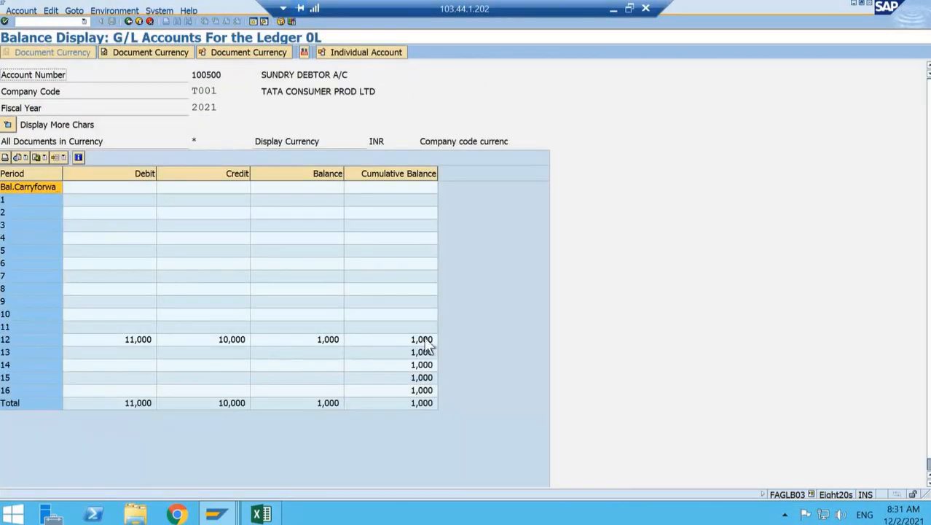
left_click(226, 345)
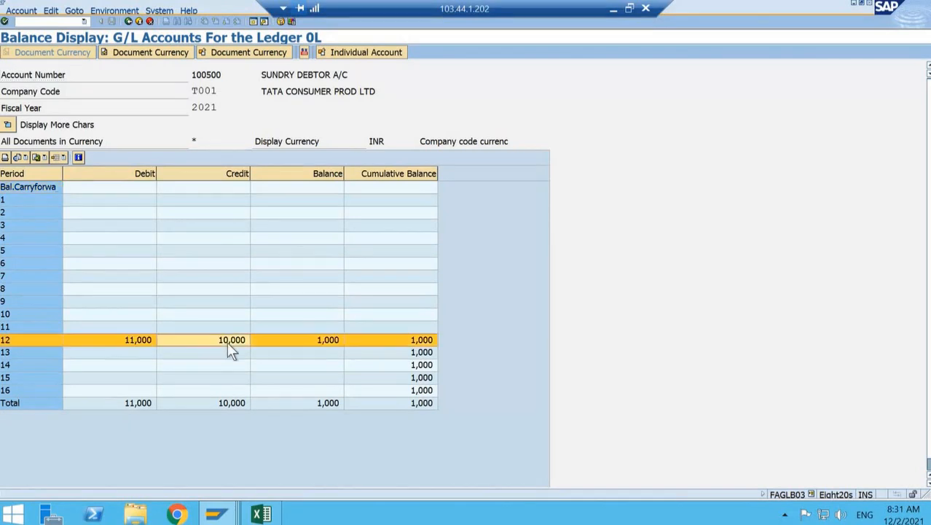
left_click(133, 343)
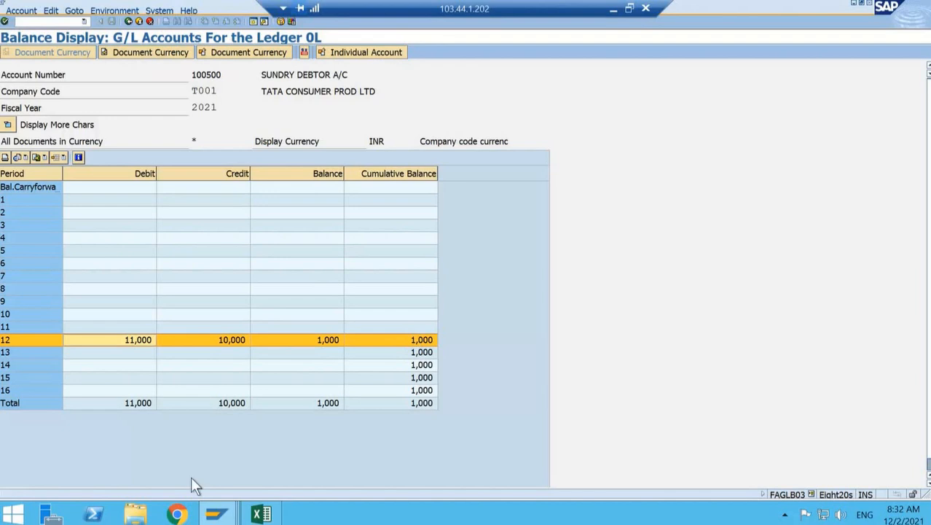
Switch the BBB CUSTOMER line item report back to open items and run it.
left_click(220, 509)
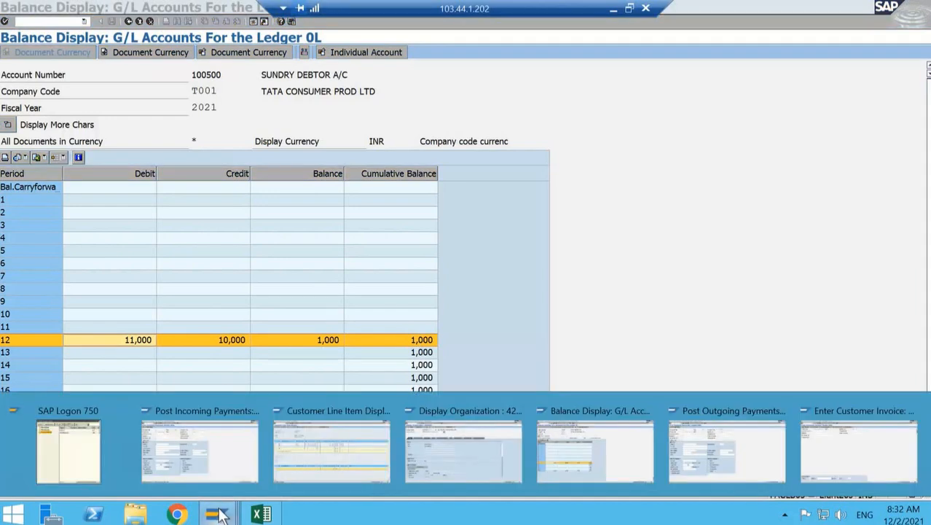
left_click(335, 452)
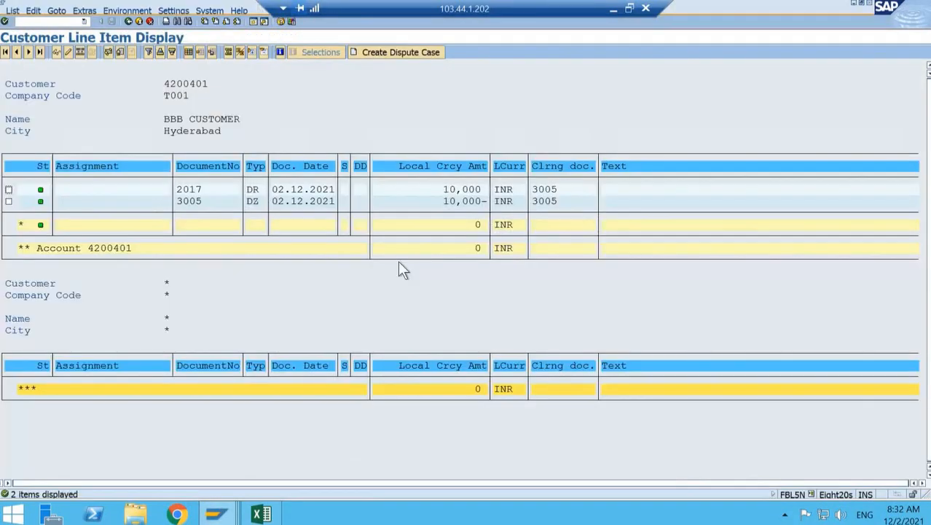
left_click(130, 21)
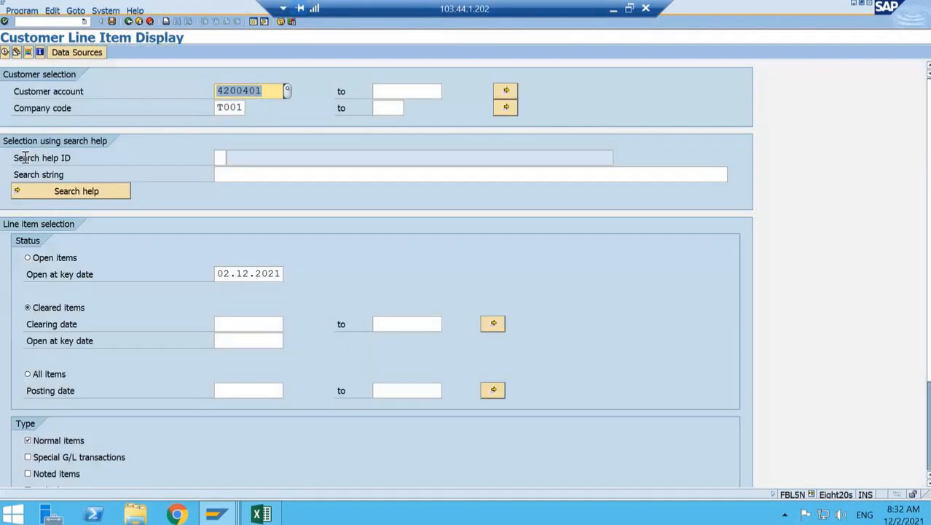
left_click(29, 257)
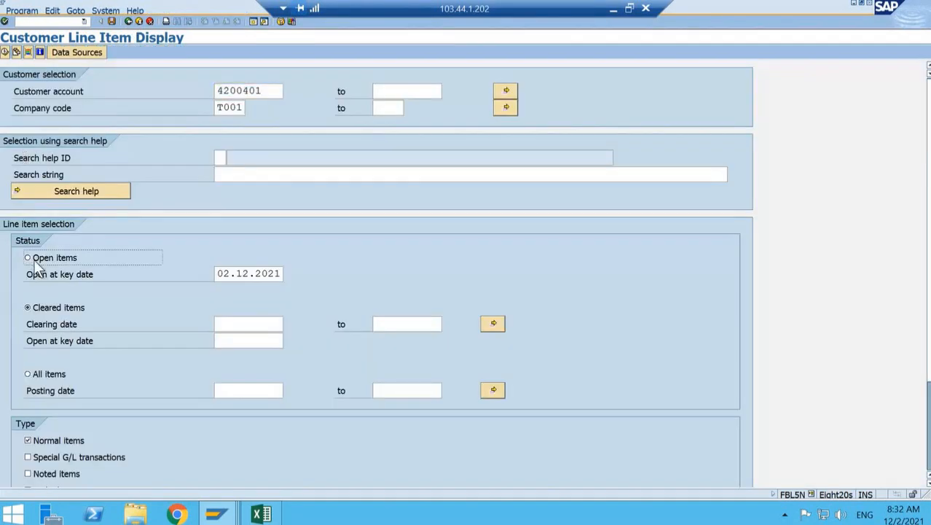
left_click(6, 53)
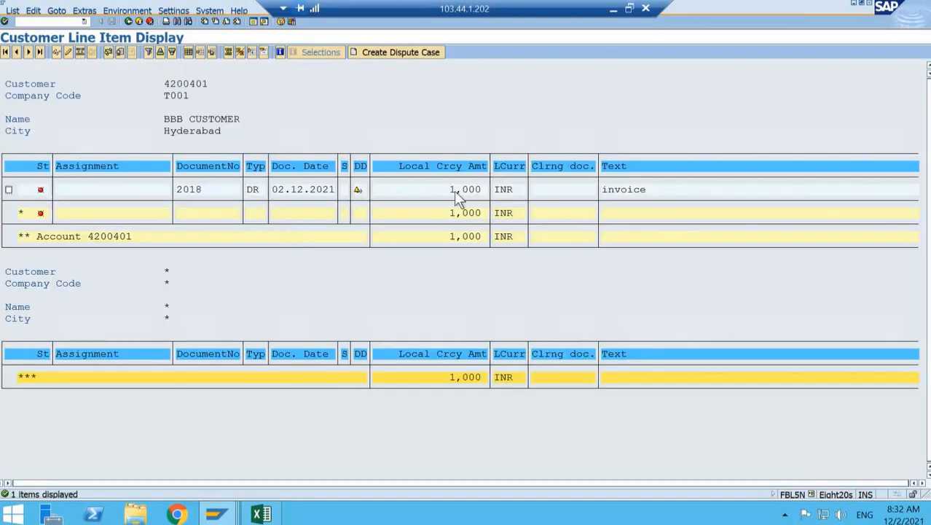
Compare the open items with the SUNDRY DEBTOR A/C cumulative balance and leave the balance display.
key("alt+Tab")
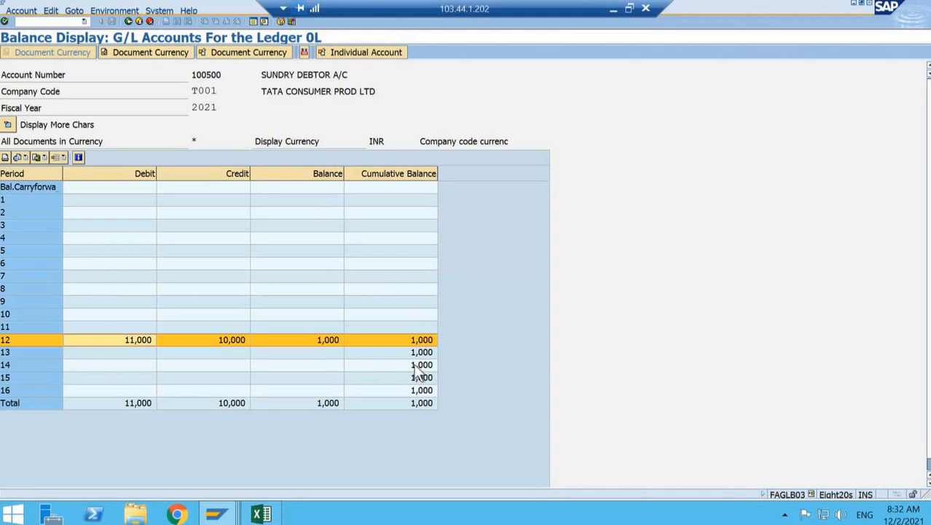
left_click(137, 21)
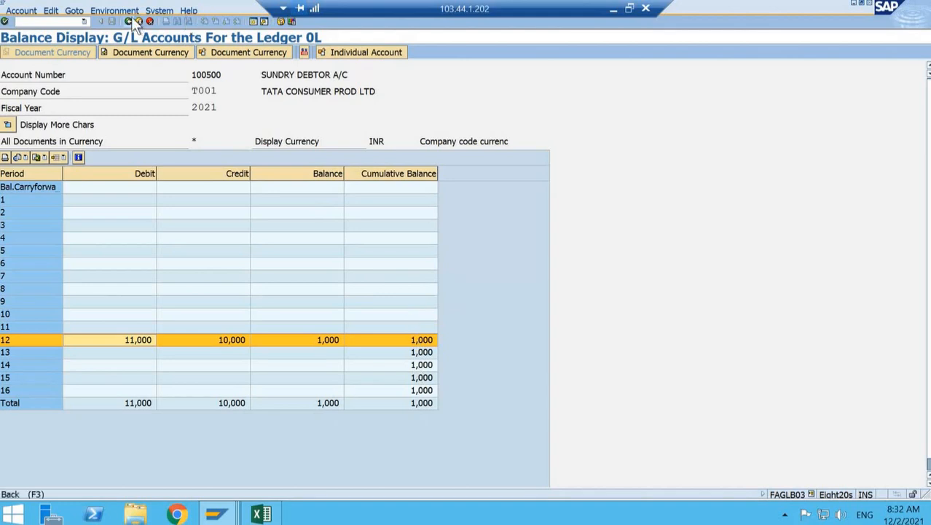
left_click(137, 22)
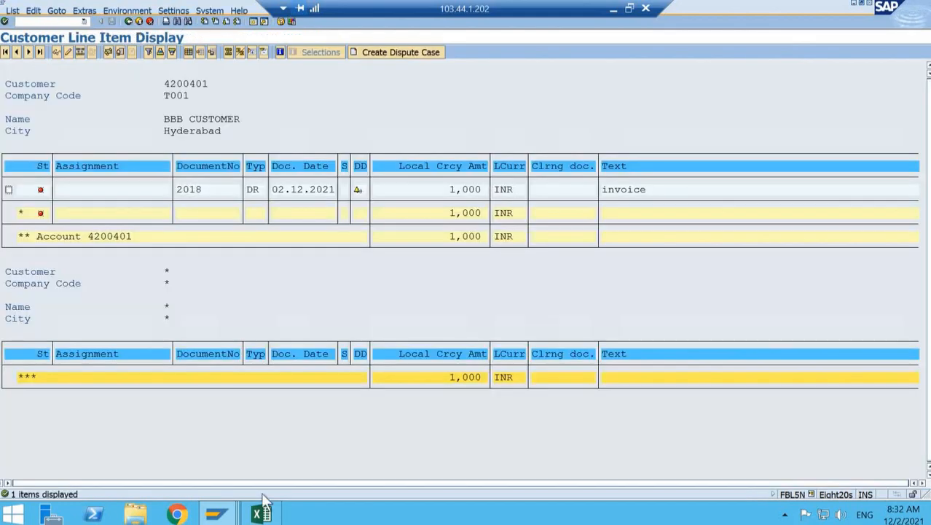
Switch to Excel and examine the invoice, paid and balance amounts in the customer A payment example.
left_click(261, 514)
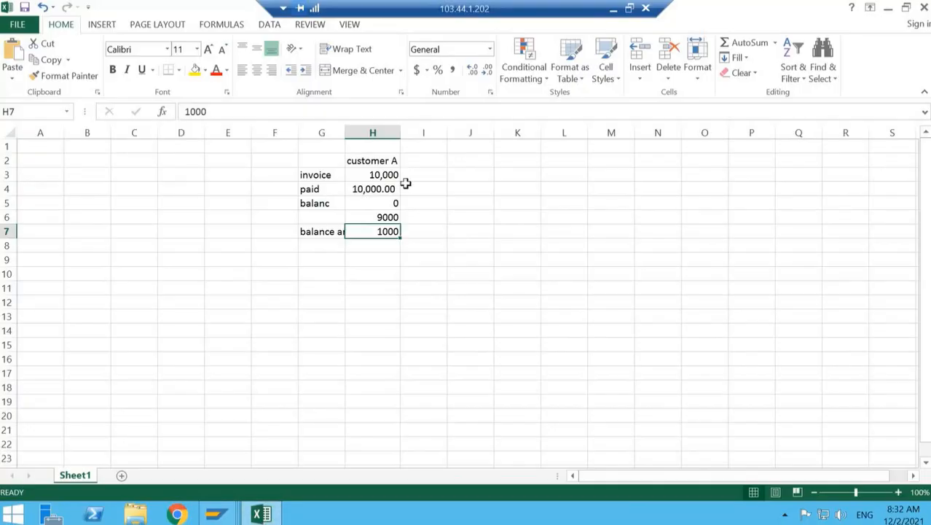
left_click(377, 175)
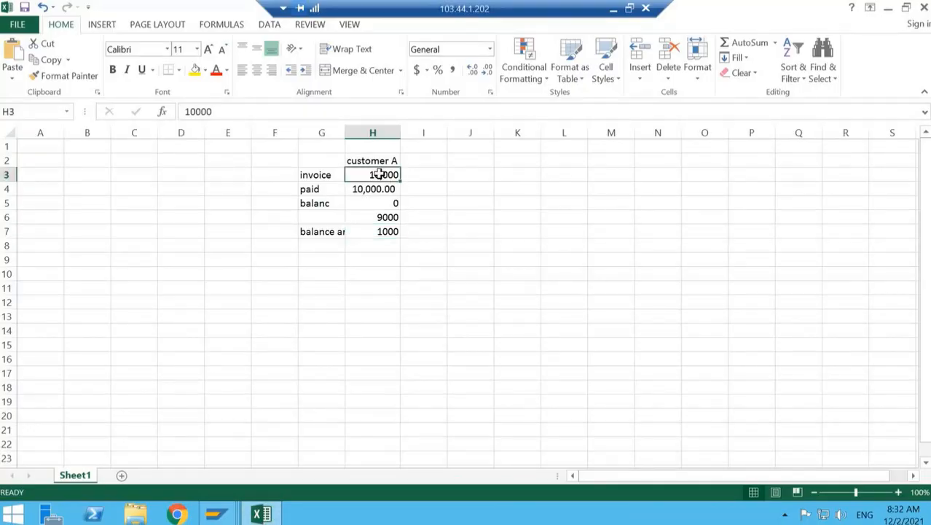
key("Right")
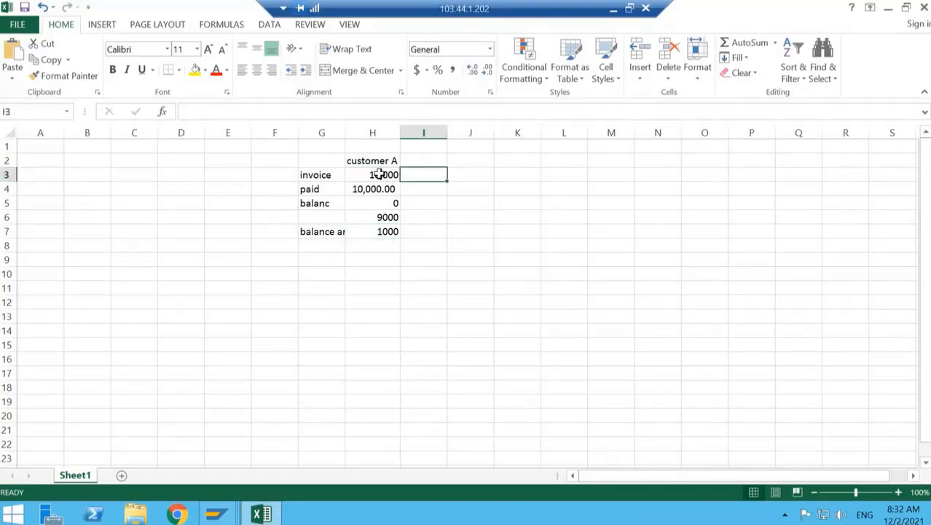
key("Down")
key("Left")
key("Down")
key("Down")
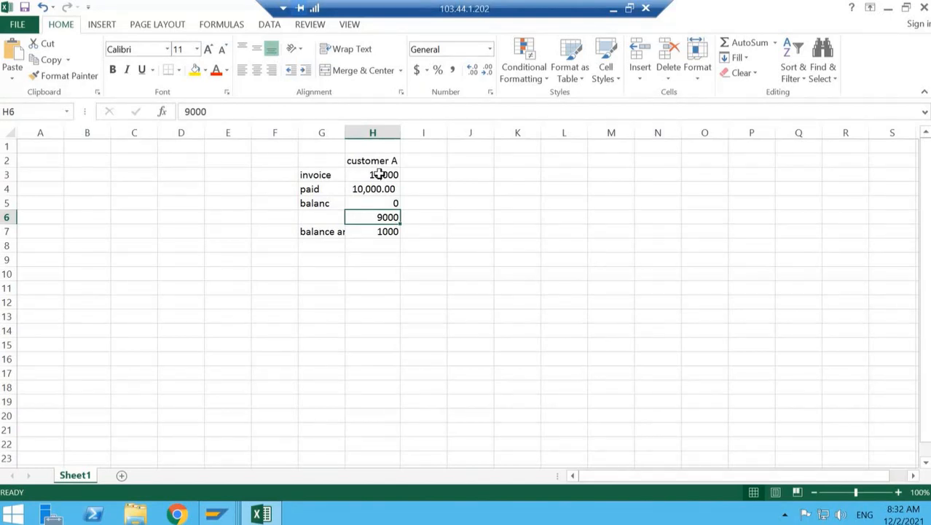
Switch back to SAP and return the Post Incoming Payments session to SAP Easy Access.
key("alt+Tab")
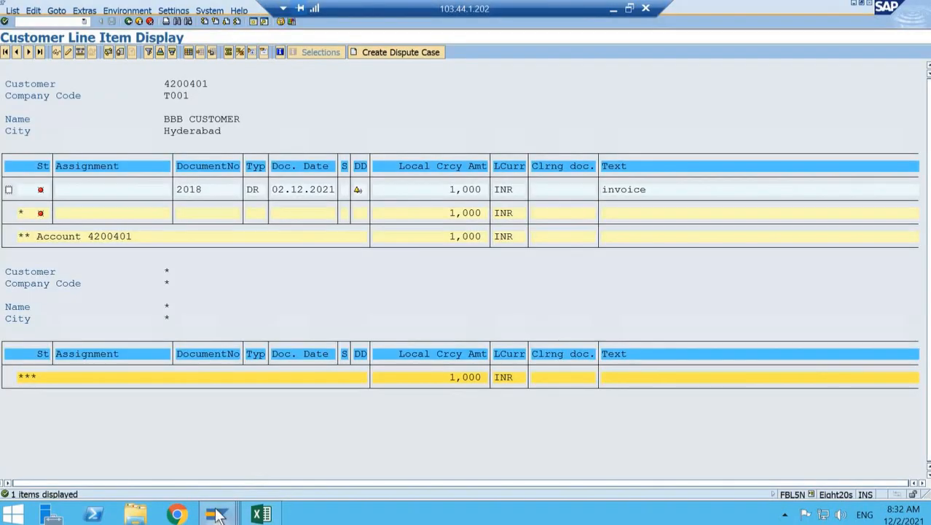
mouse_move(217, 515)
mouse_move(222, 481)
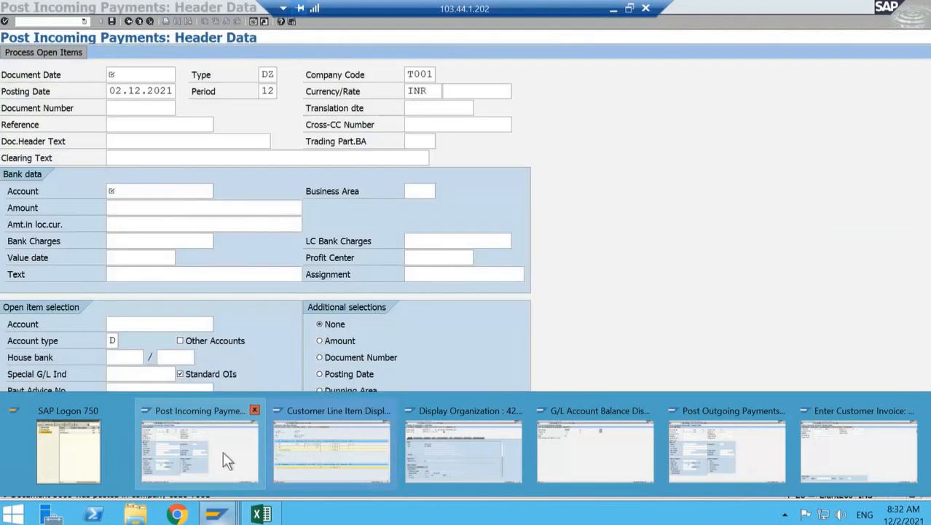
left_click(223, 451)
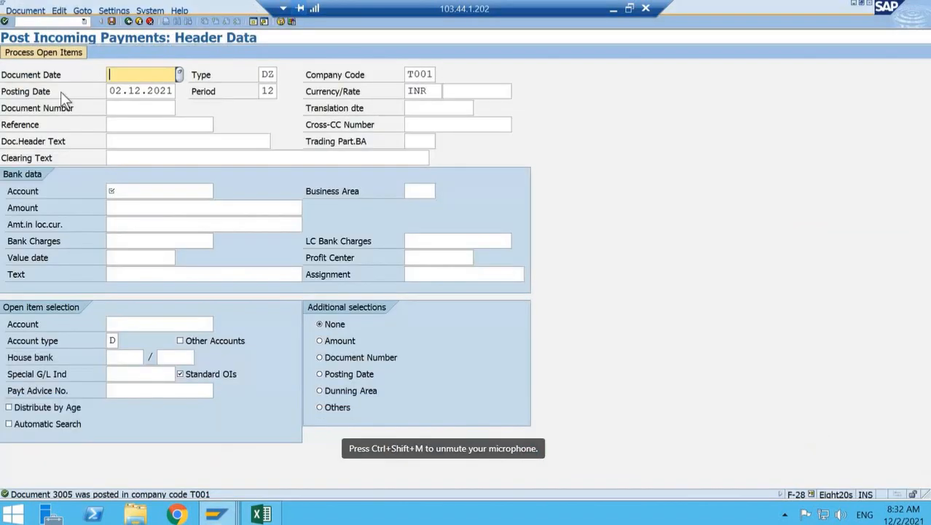
left_click(57, 22)
type("/n")
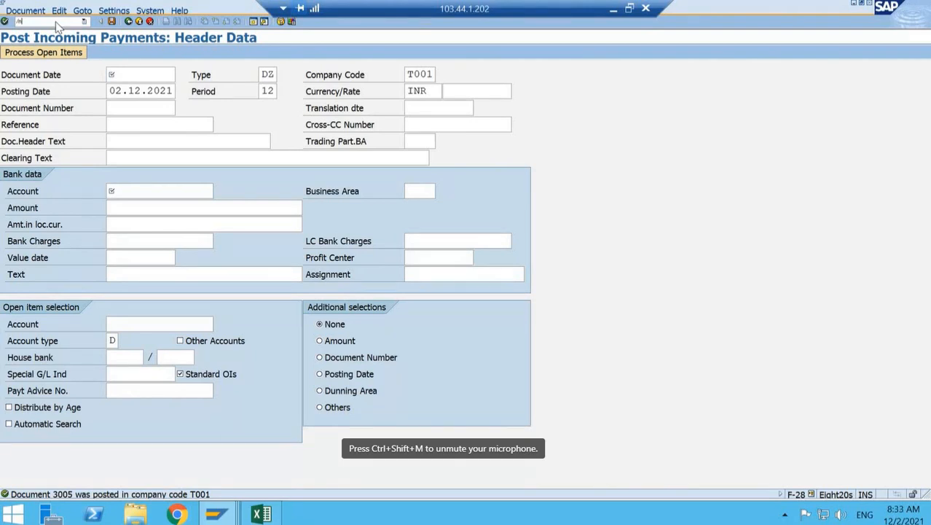
key("Return")
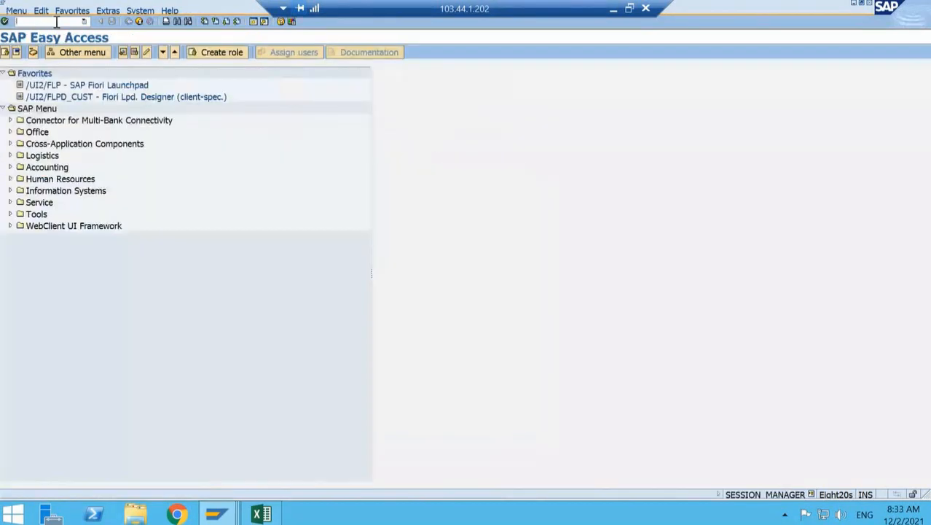
Open the FB75 Credit Memo transaction from the Accounts Receivable document entry transactions under Financial Accounting.
left_click(45, 153)
key("Down")
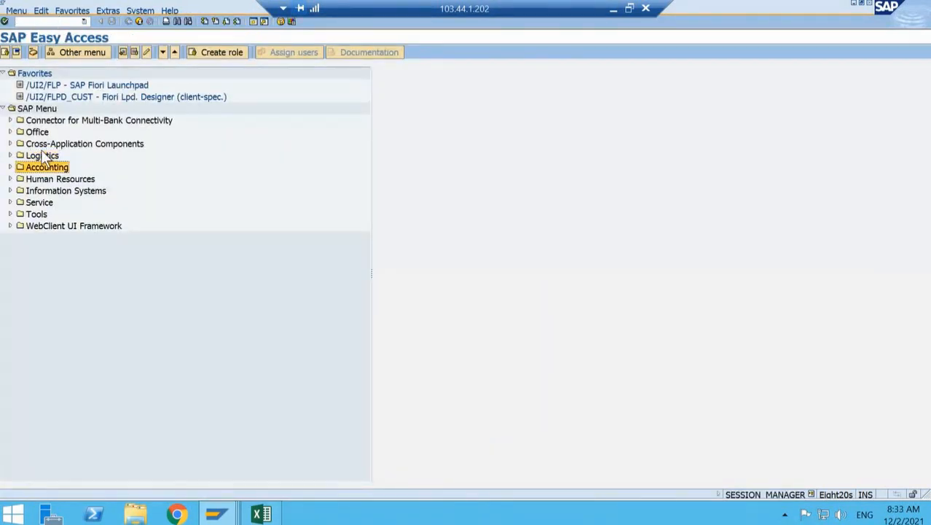
key("Right")
key("Right")
key("Right")
key("Right")
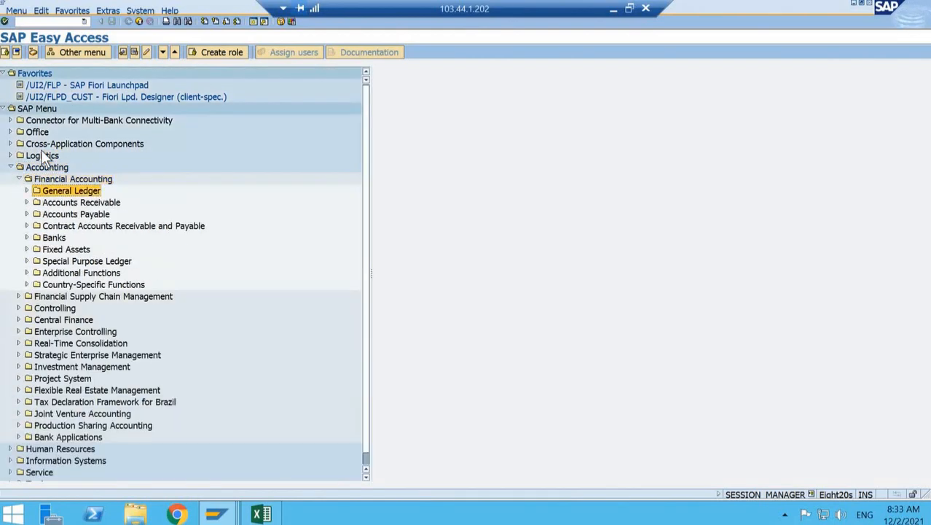
key("Down")
key("Right")
key("Down")
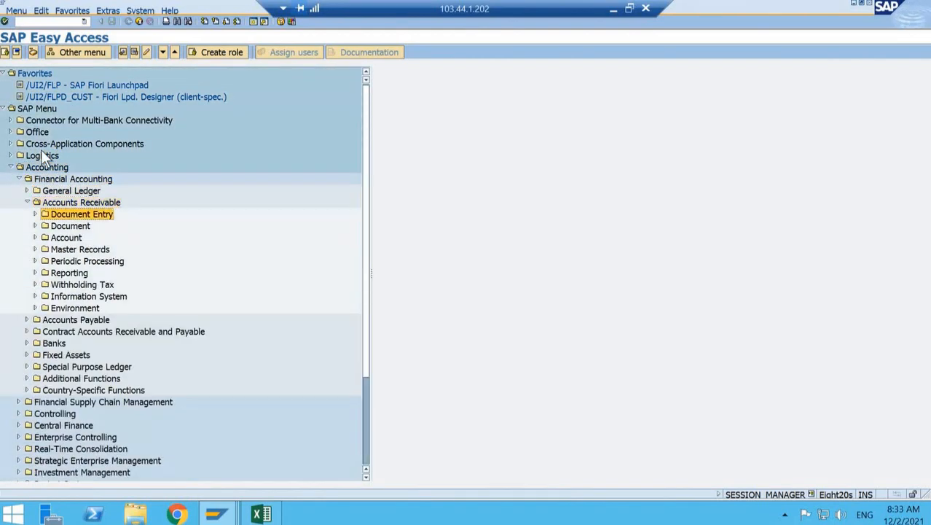
key("Right")
key("Right")
key("Down")
key("Down")
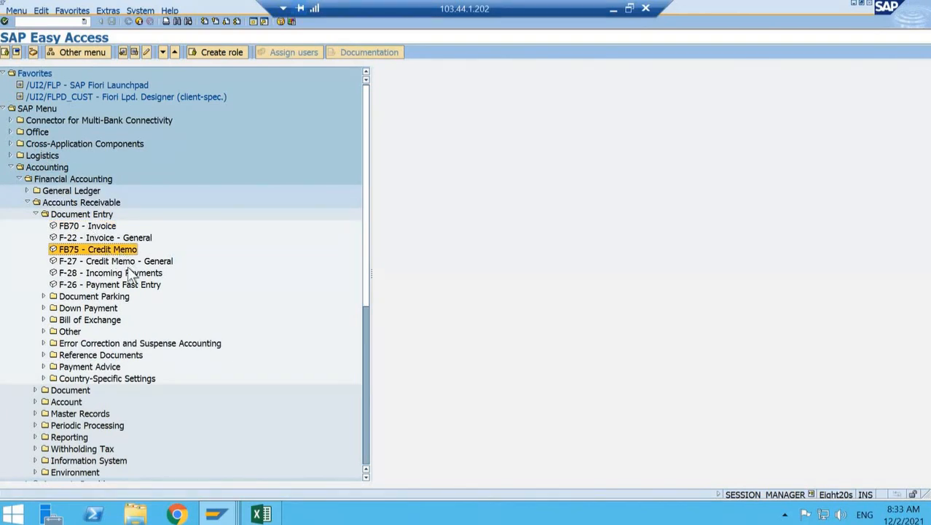
double_click(94, 251)
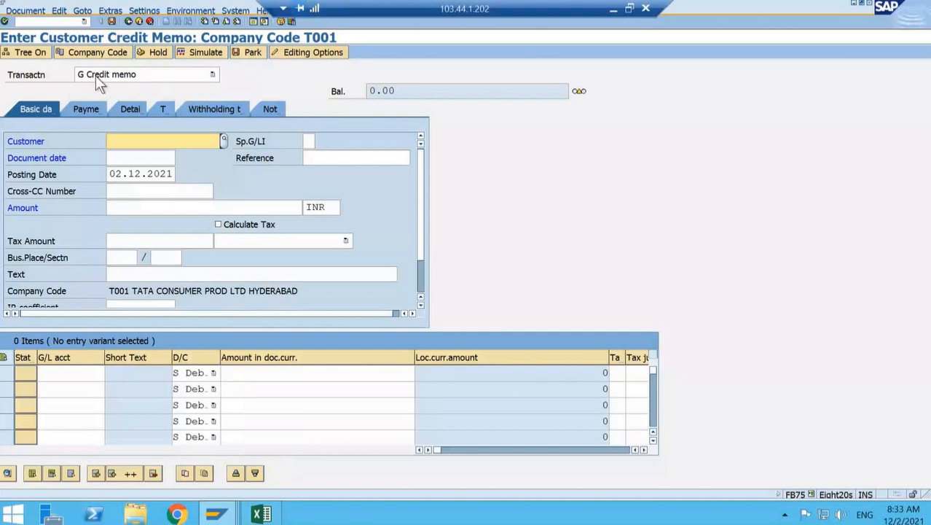
Try to start a G Credit memo entry for BBB CUSTOMER with document date 02.12.2021.
left_click(213, 75)
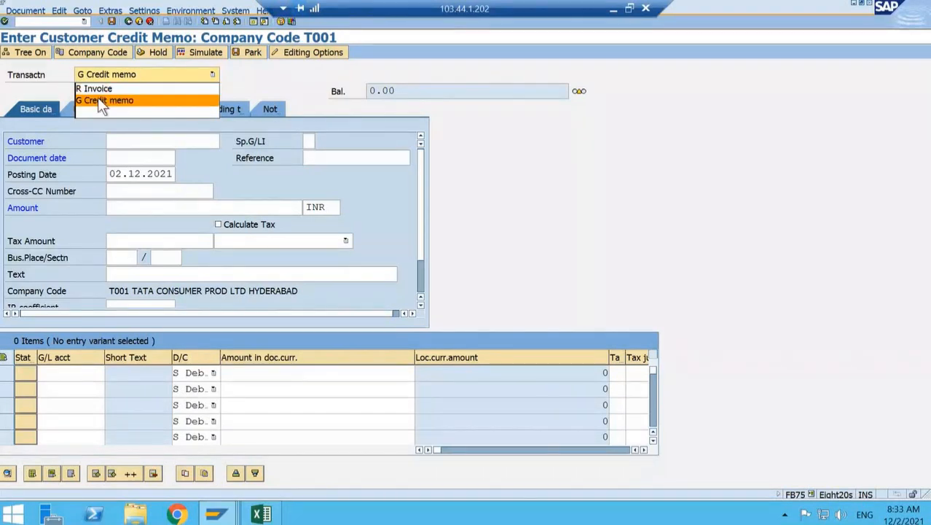
left_click(102, 102)
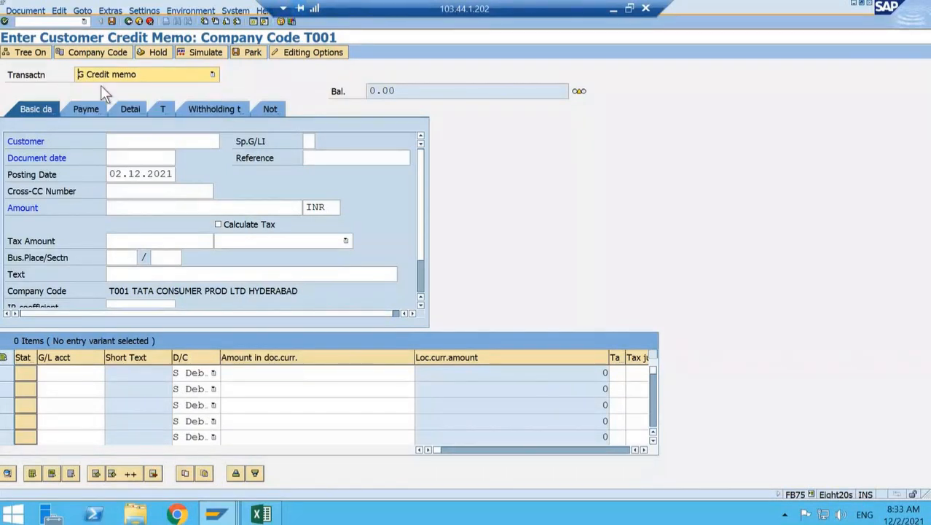
left_click(177, 142)
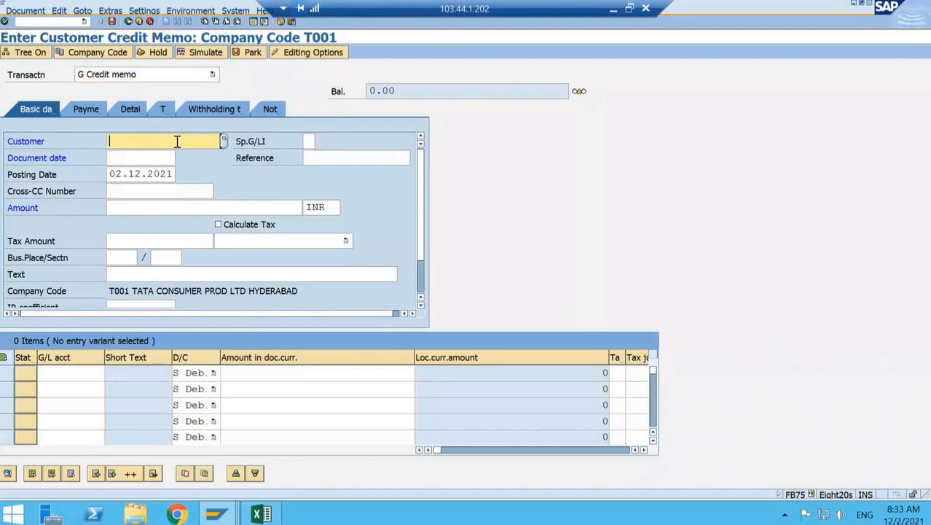
left_click(224, 143)
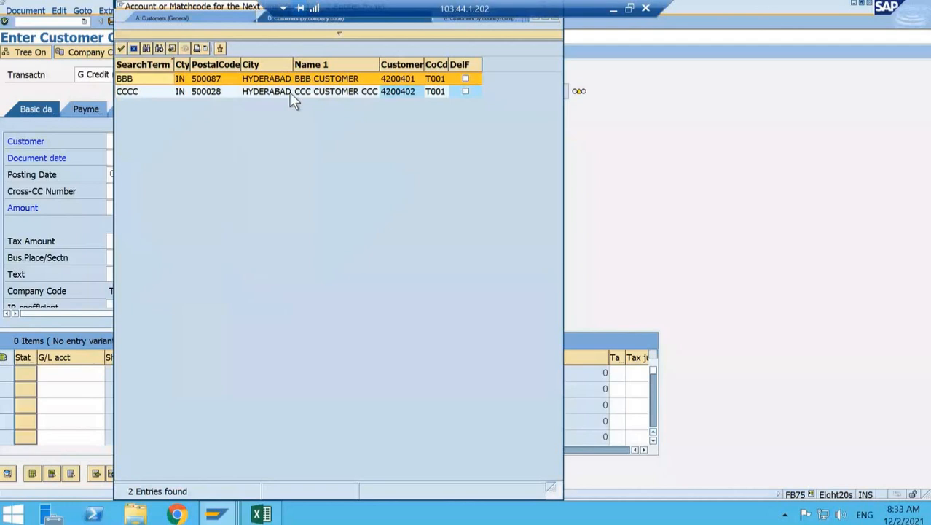
double_click(329, 86)
left_click(136, 159)
type("0")
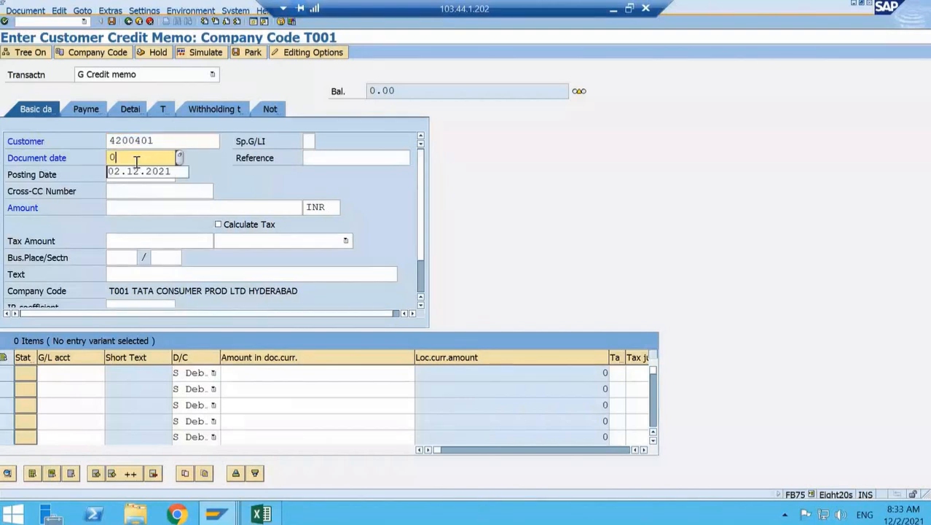
type("2")
key("Down")
key("Return")
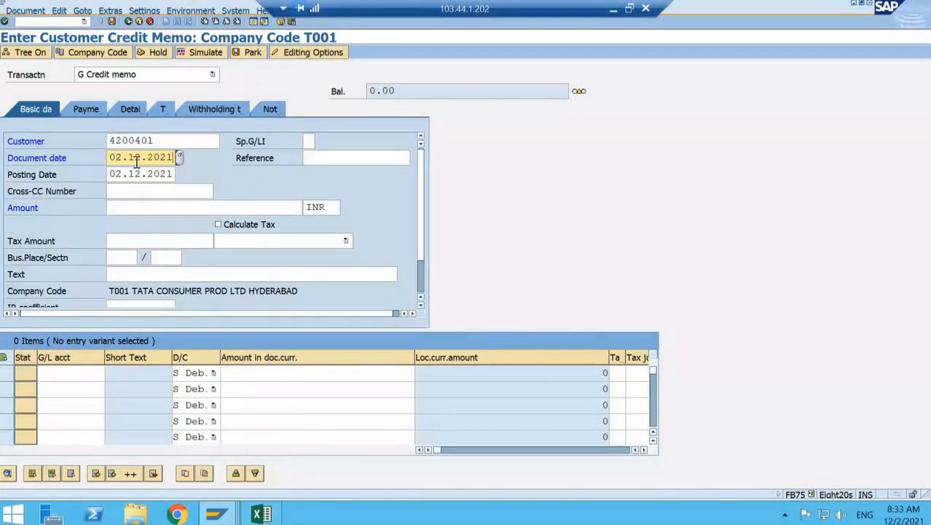
left_click(321, 159)
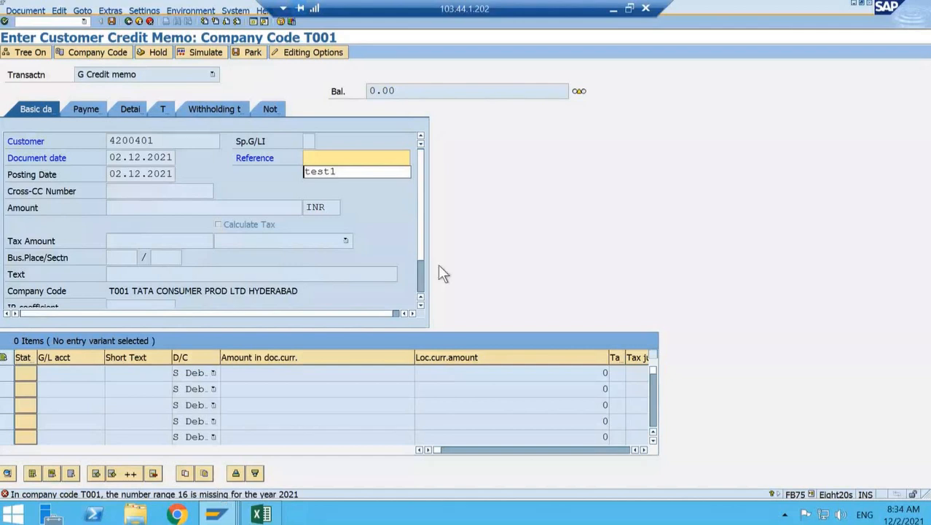
Set the Doc.Type Option in the accounting editing options to "1 Document type will be displayed" and save the options.
scroll(423, 282, "down", 1)
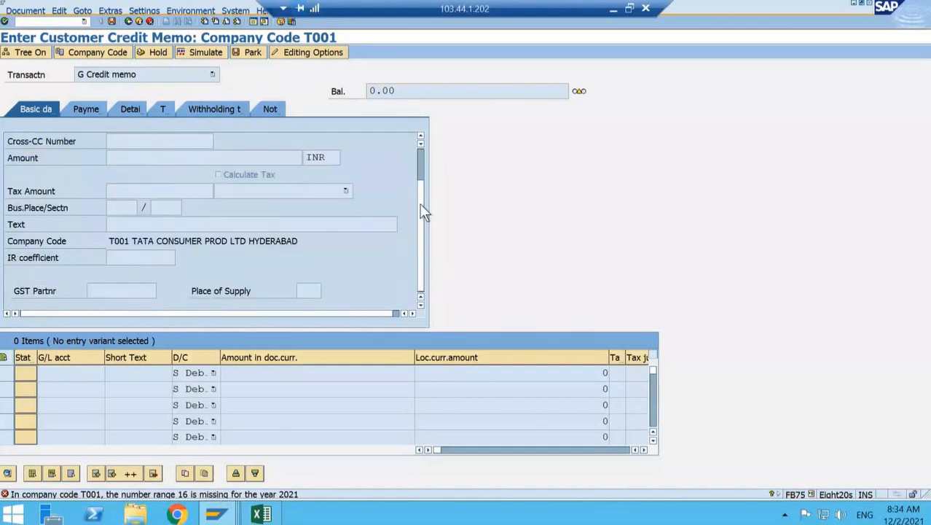
scroll(423, 211, "up", 1)
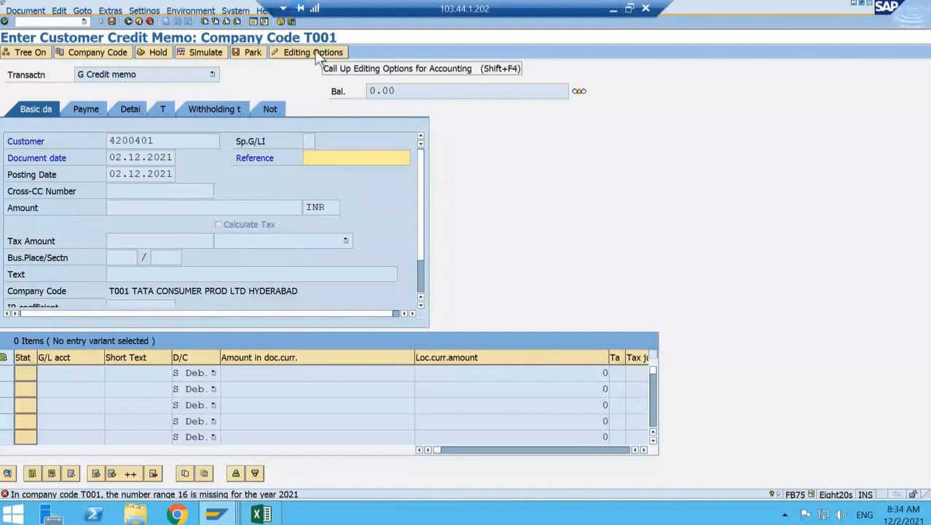
left_click(316, 53)
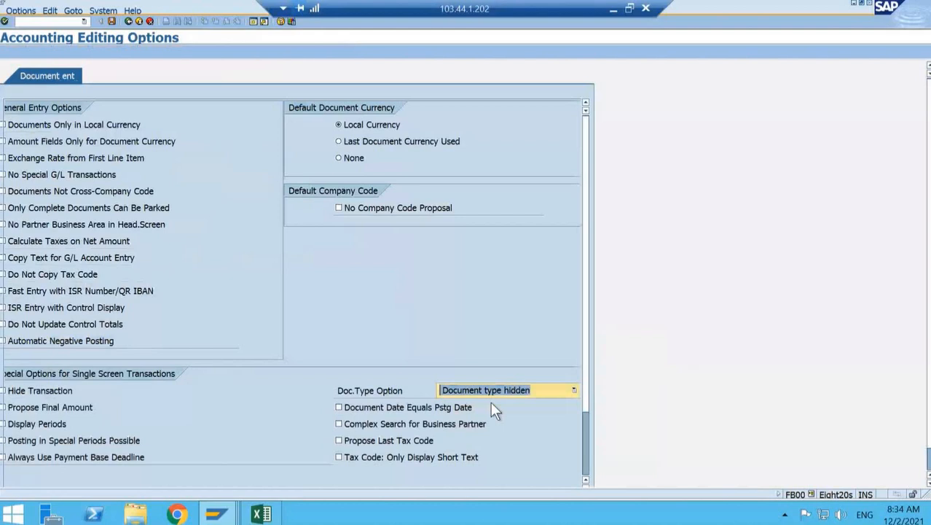
left_click(494, 395)
left_click(500, 404)
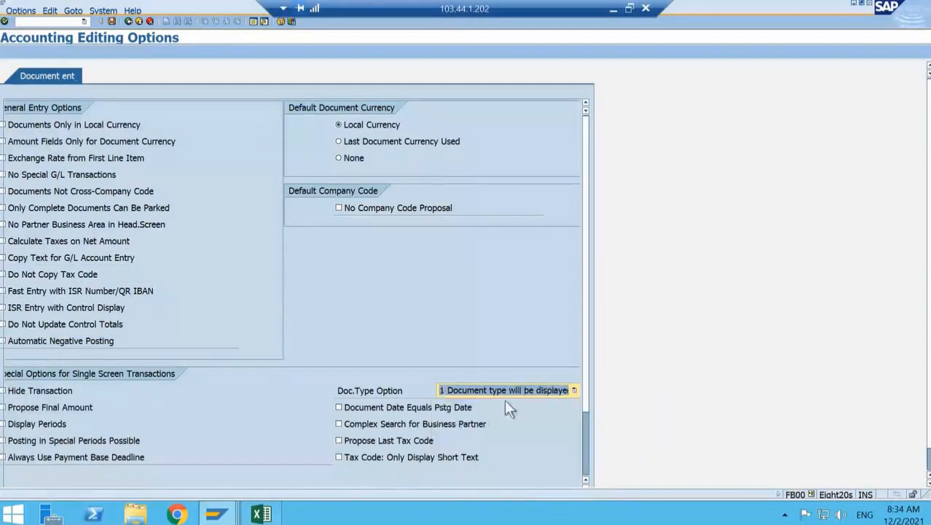
left_click(111, 21)
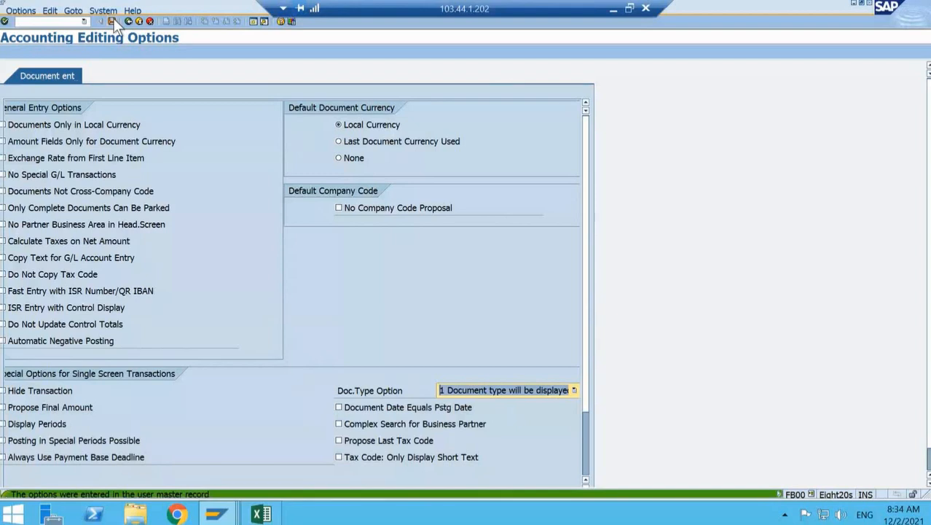
Leave the editing options and restart the FB75 customer credit memo entry.
left_click(128, 21)
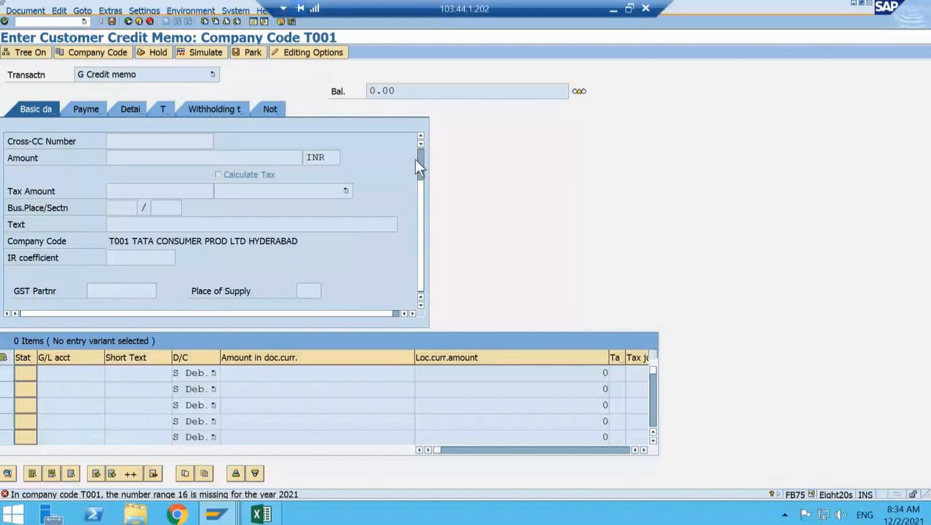
scroll(419, 167, "up", 2)
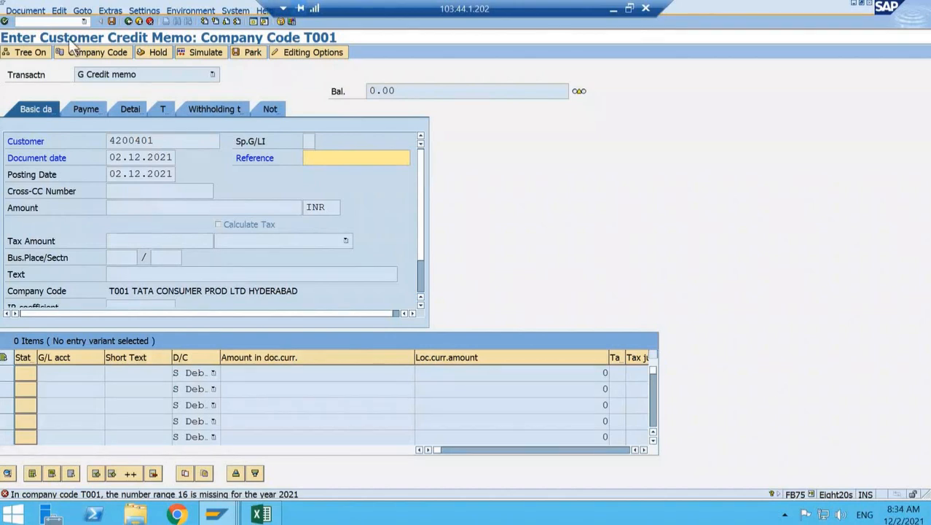
left_click(51, 22)
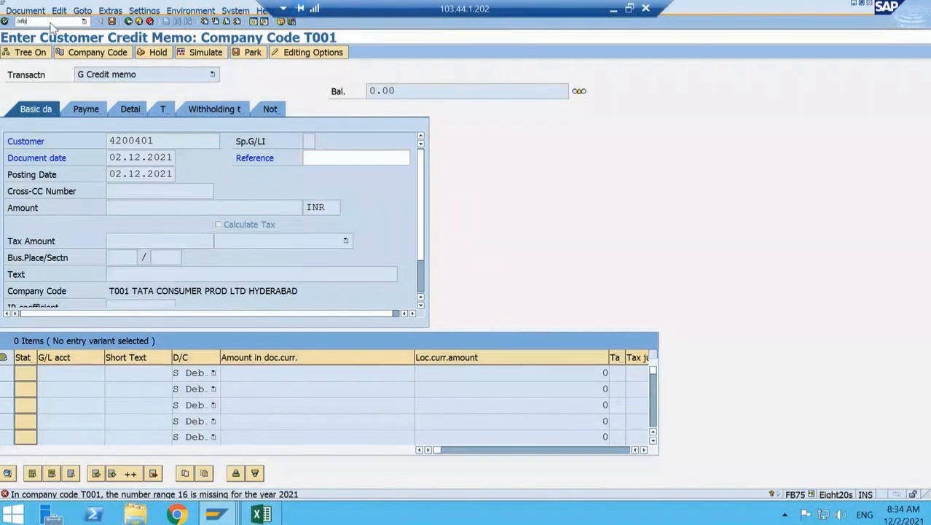
type("/nfb")
key("Return")
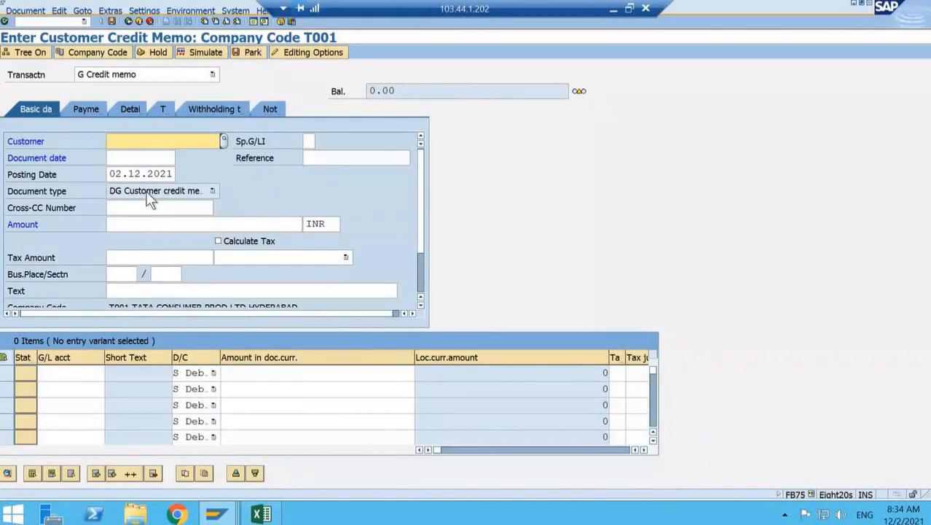
Set the Doc.Type Option in the accounting editing options to "Document type hidden" and save the options.
left_click(317, 55)
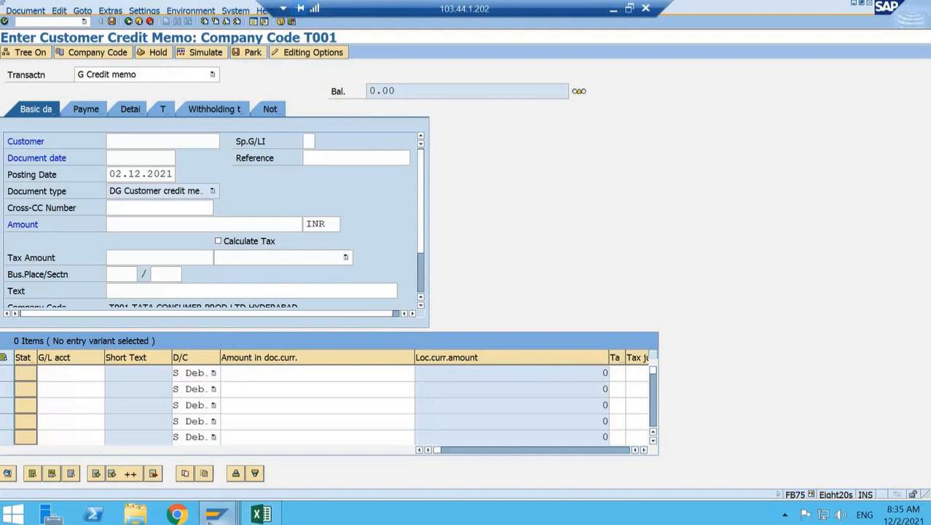
mouse_move(214, 514)
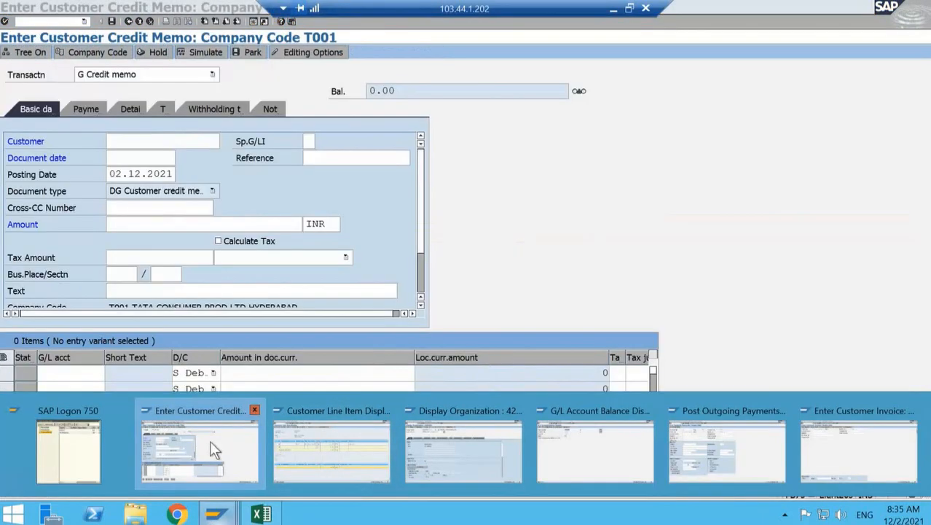
left_click(204, 448)
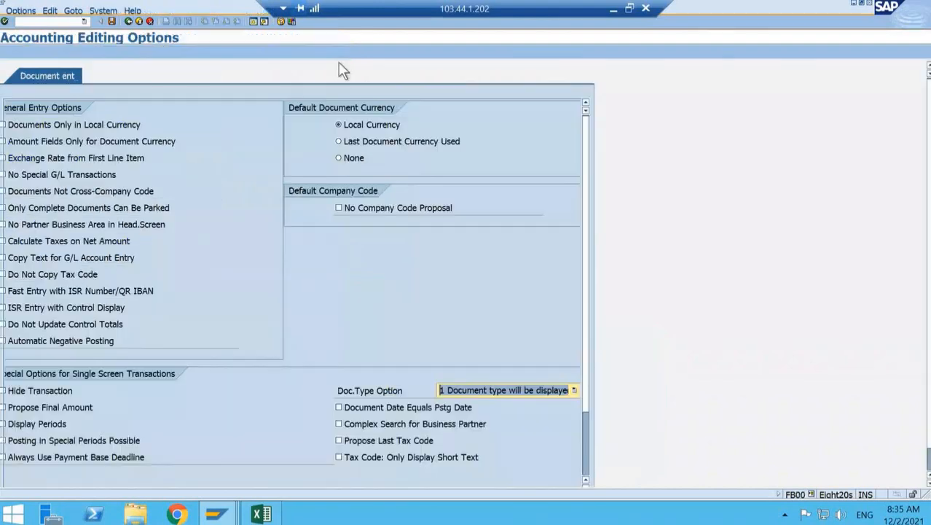
left_click(531, 390)
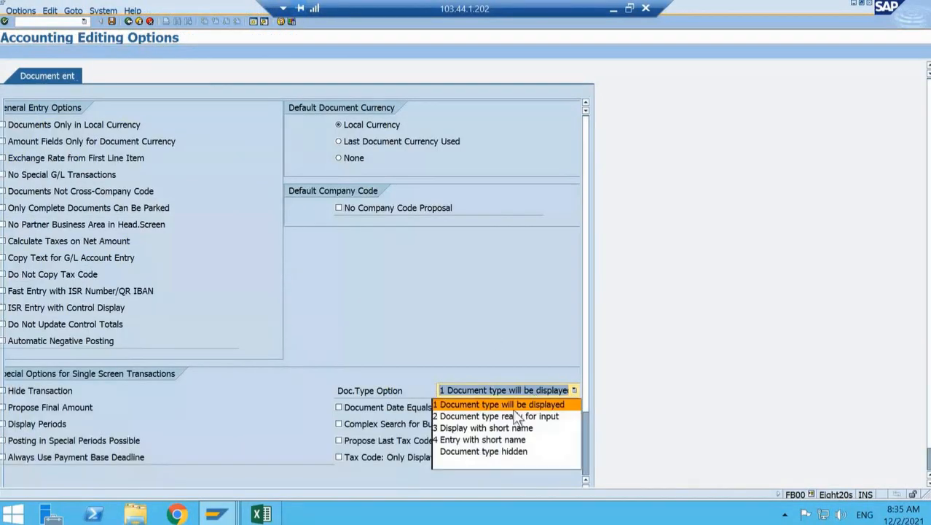
left_click(503, 451)
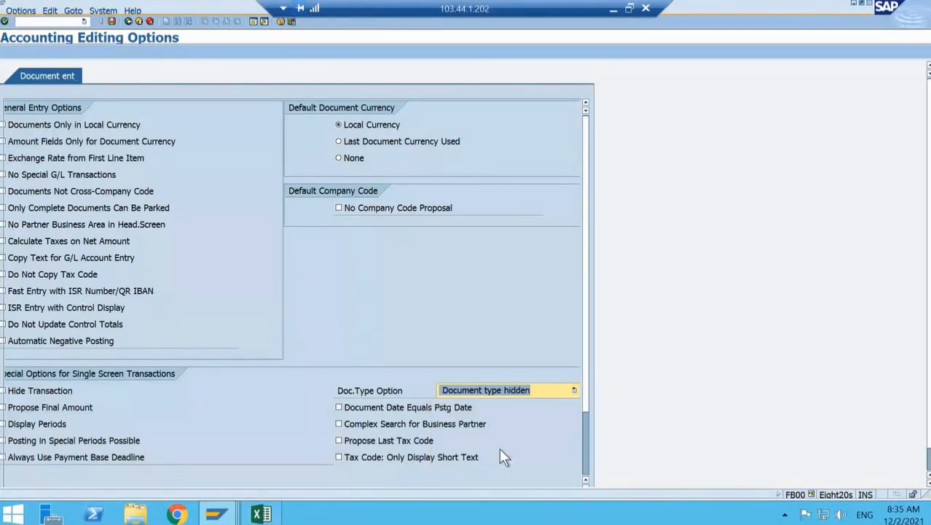
left_click(111, 21)
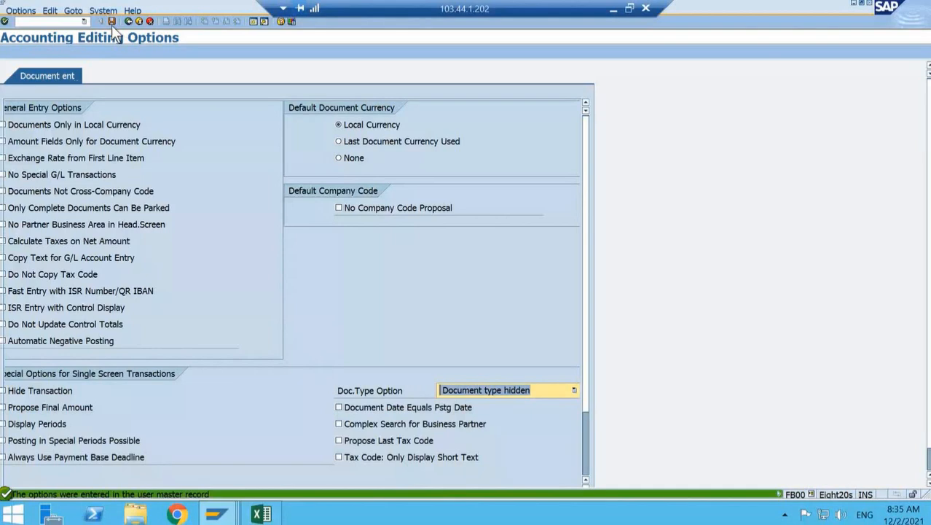
Leave the accounting editing options and restart the FB75 customer credit memo entry.
left_click(128, 21)
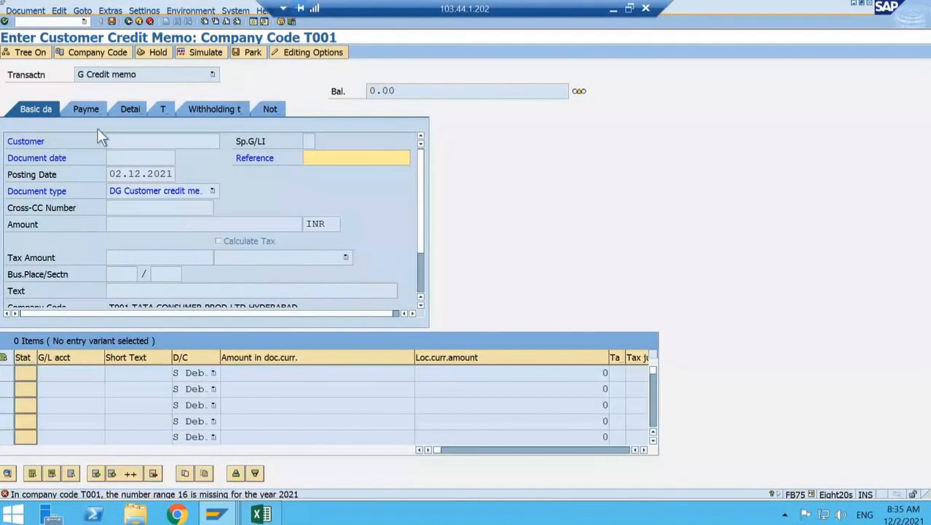
left_click(46, 20)
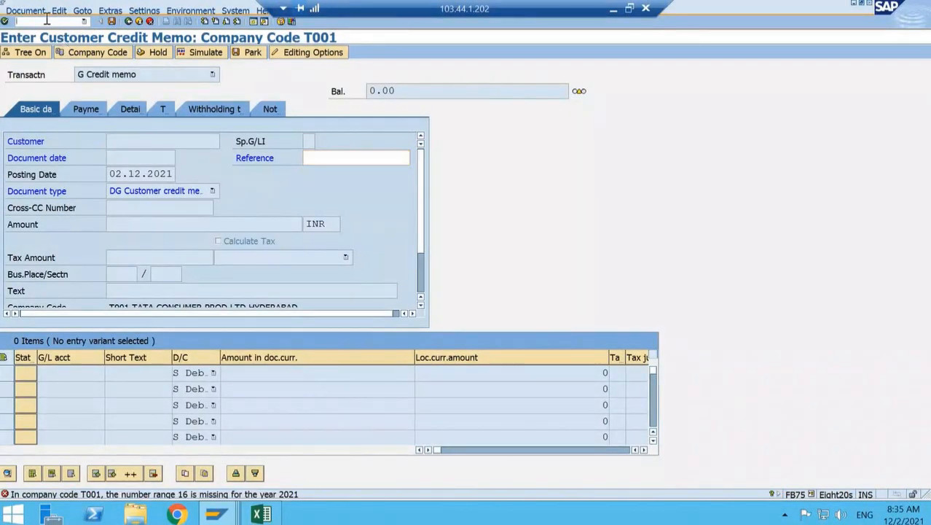
type("/nfb75")
key("Return")
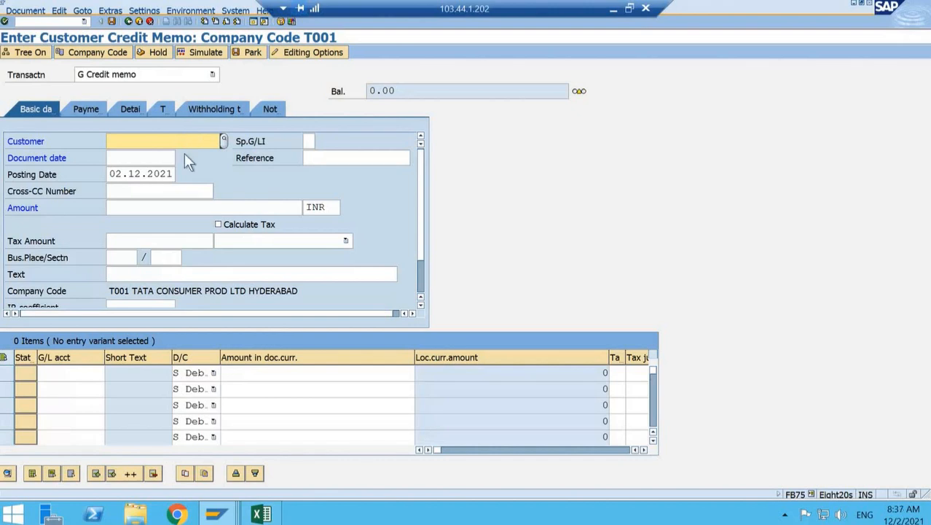
Reopen the editing options from FB75, select "Document type hidden" again as the Doc.Type Option and save.
left_click(309, 54)
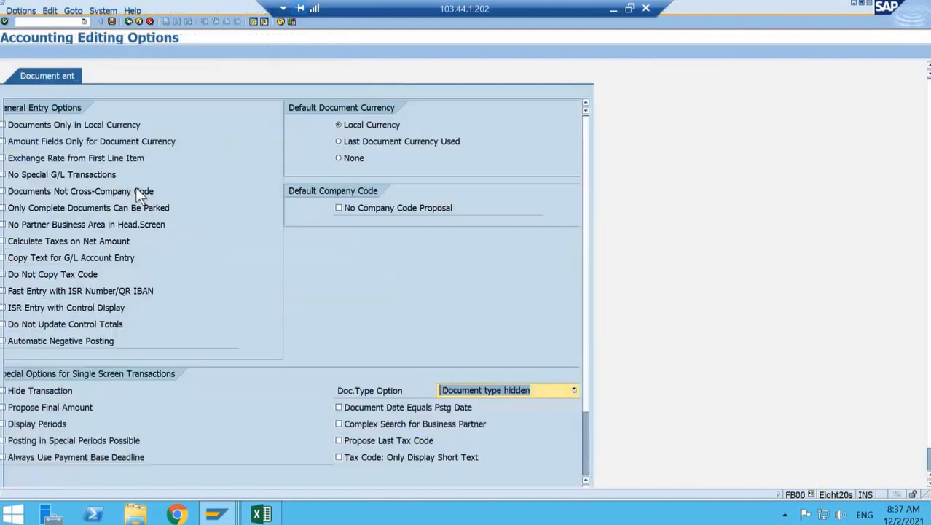
left_click(474, 393)
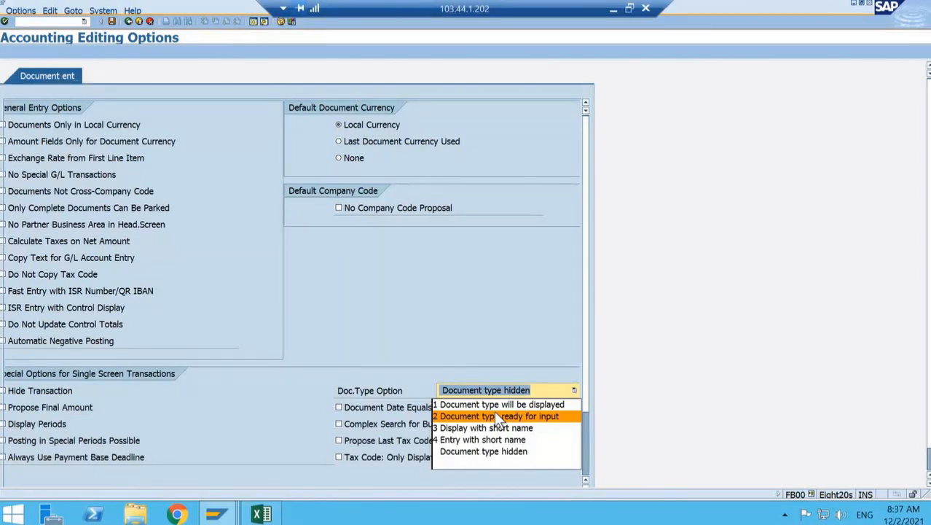
left_click(497, 455)
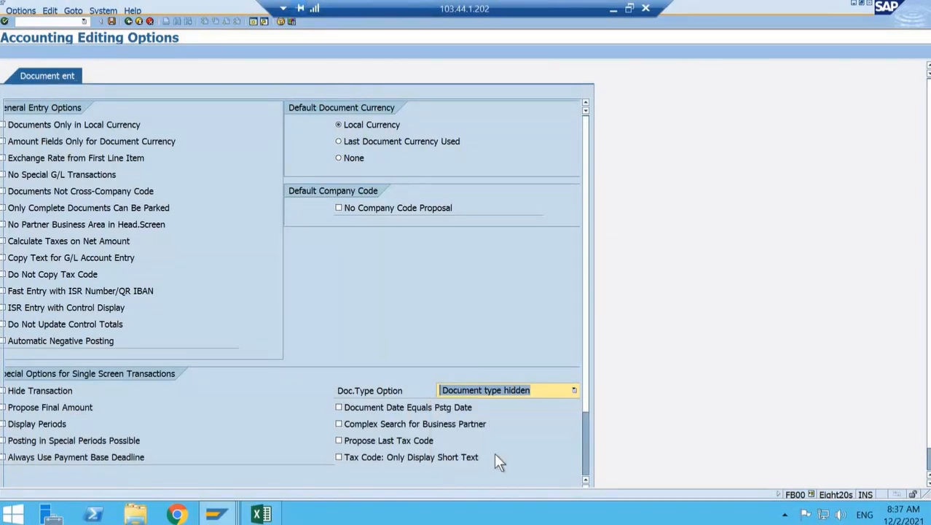
key("ctrl+s")
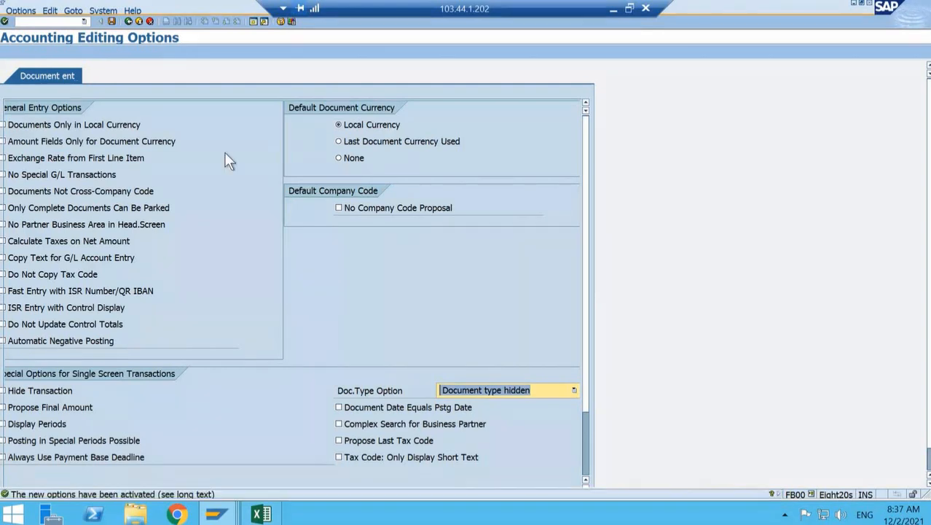
left_click(112, 21)
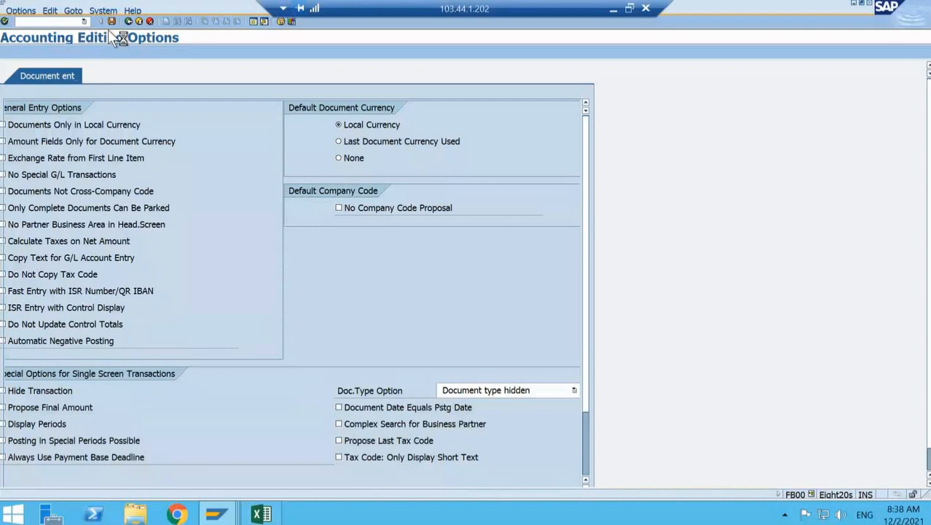
Return from the accounting editing options to the Enter Customer Credit Memo session for company code T001.
left_click(217, 514)
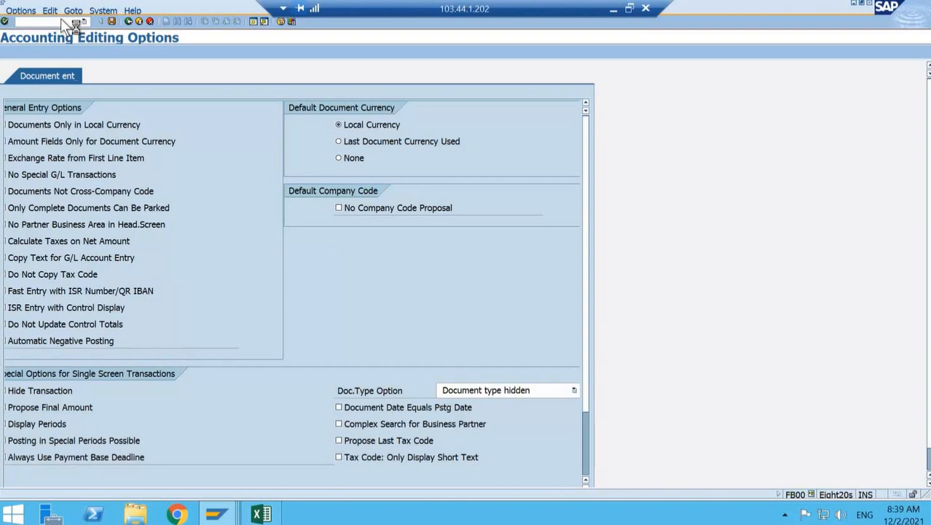
left_click(224, 515)
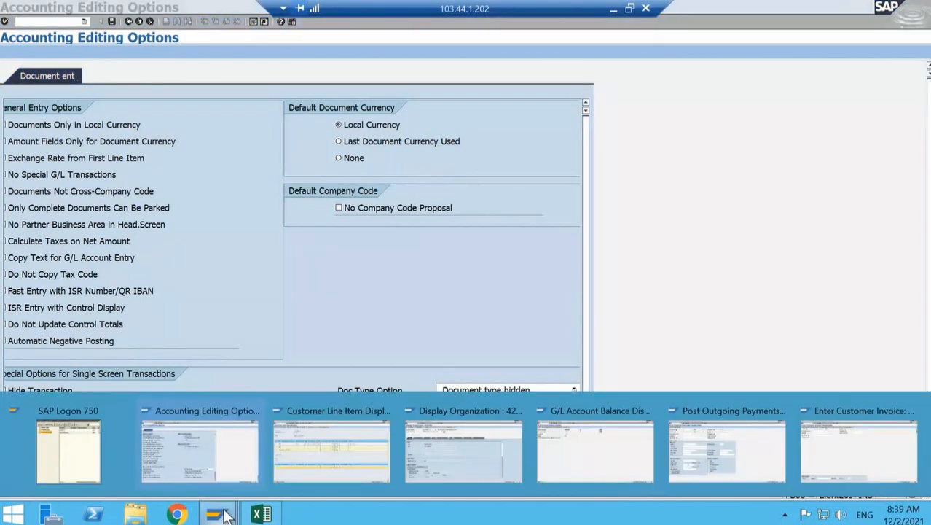
left_click(387, 482)
left_click(216, 515)
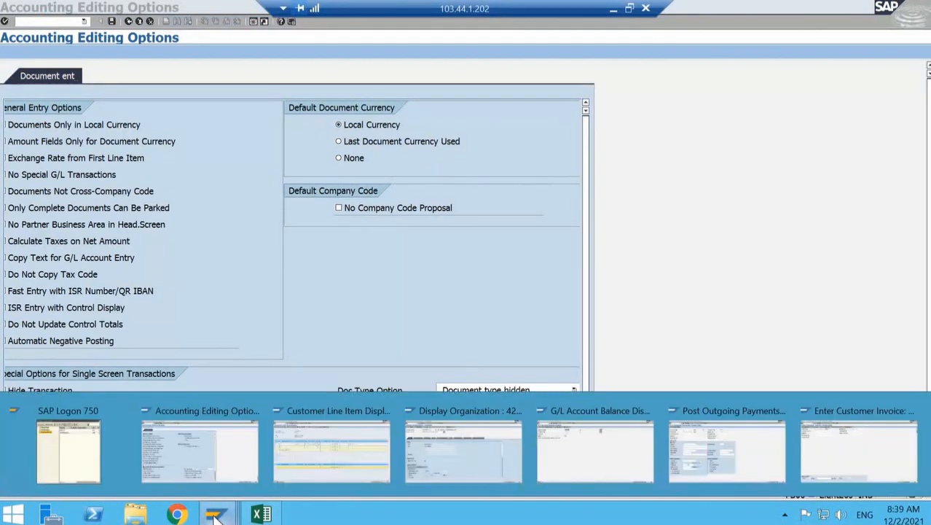
left_click(438, 278)
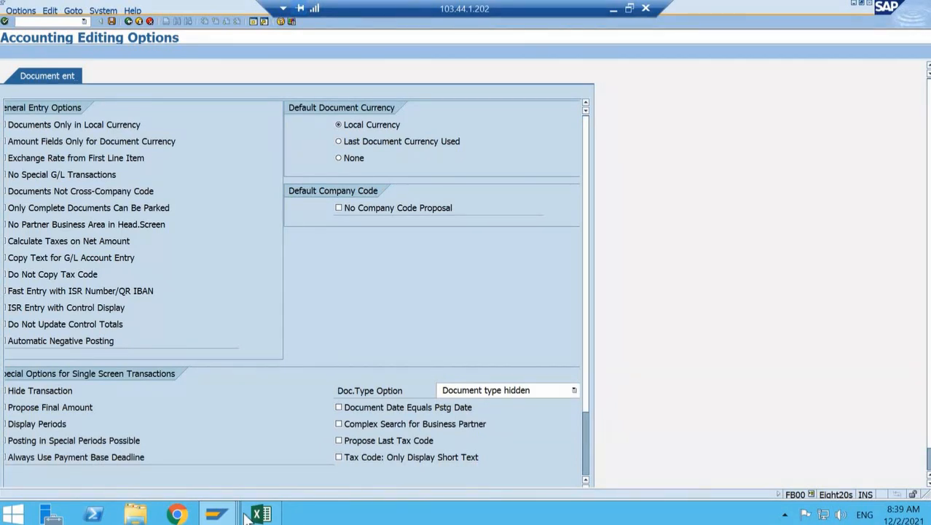
mouse_move(218, 515)
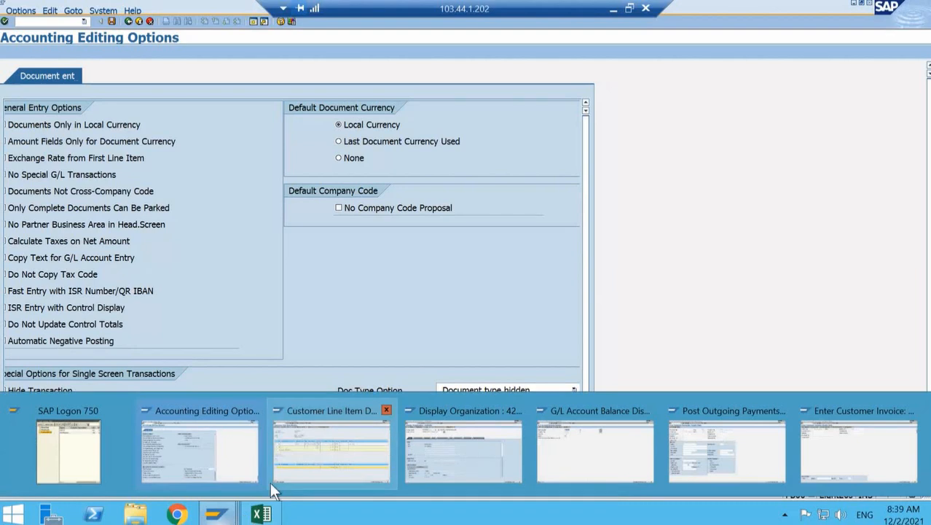
left_click(215, 462)
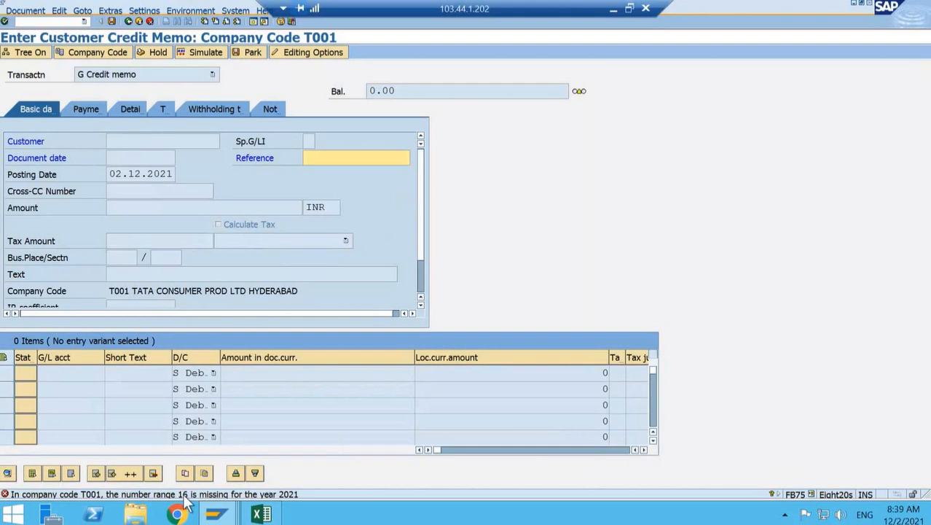
Switch to the Display Organization session for ABC COMPANY and try to start the transaction with /nobal.
left_click(216, 515)
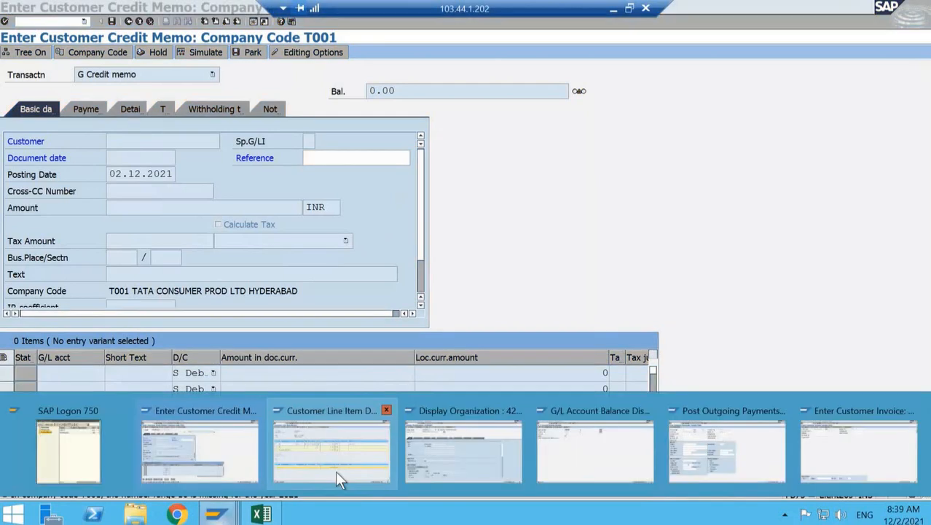
left_click(449, 464)
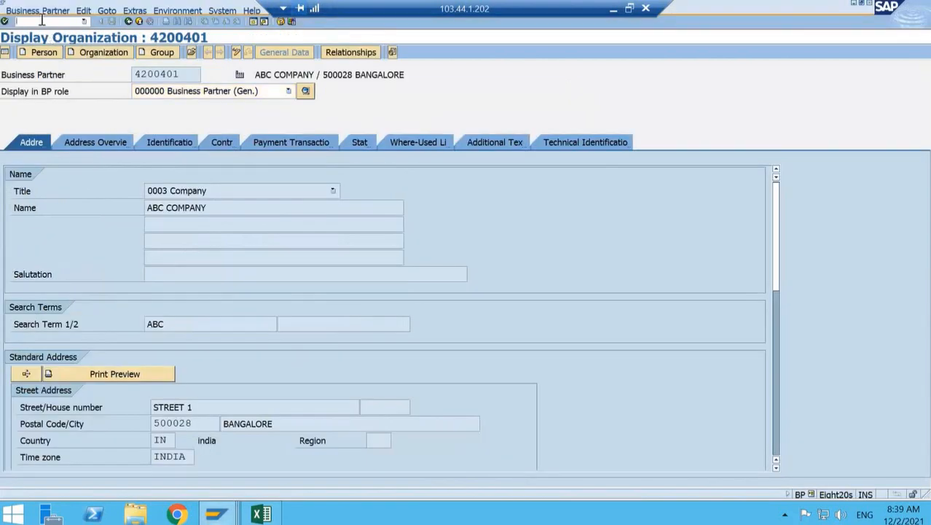
type("/nobal")
key("Return")
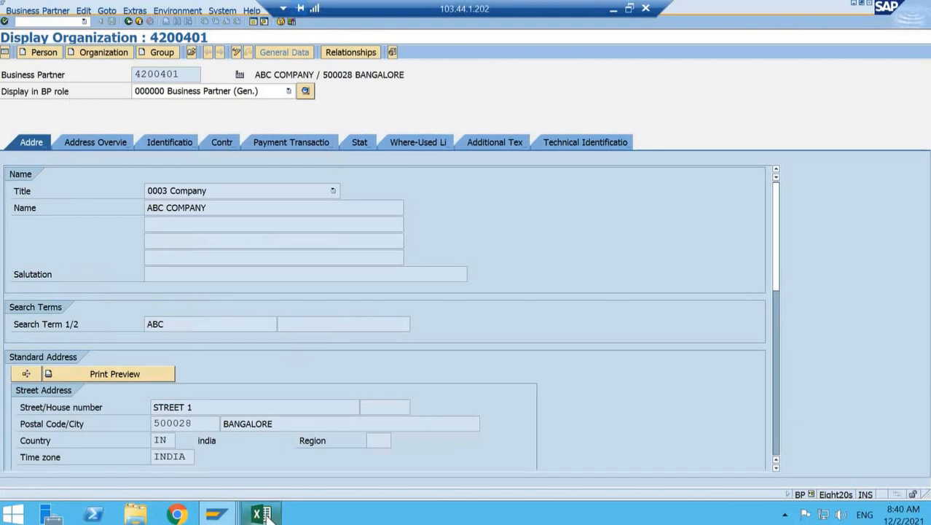
Go back to the Enter Customer Credit Memo session and check its status message about the document number range.
mouse_move(216, 513)
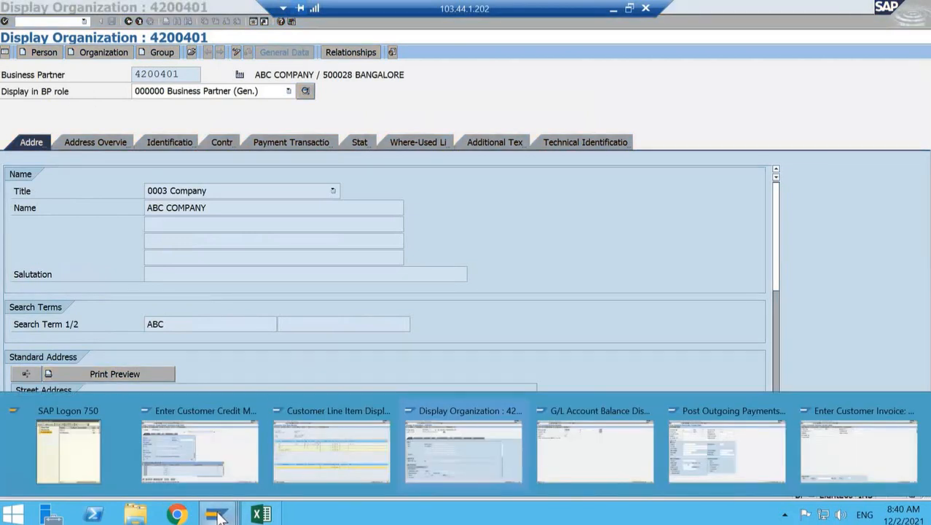
left_click(220, 462)
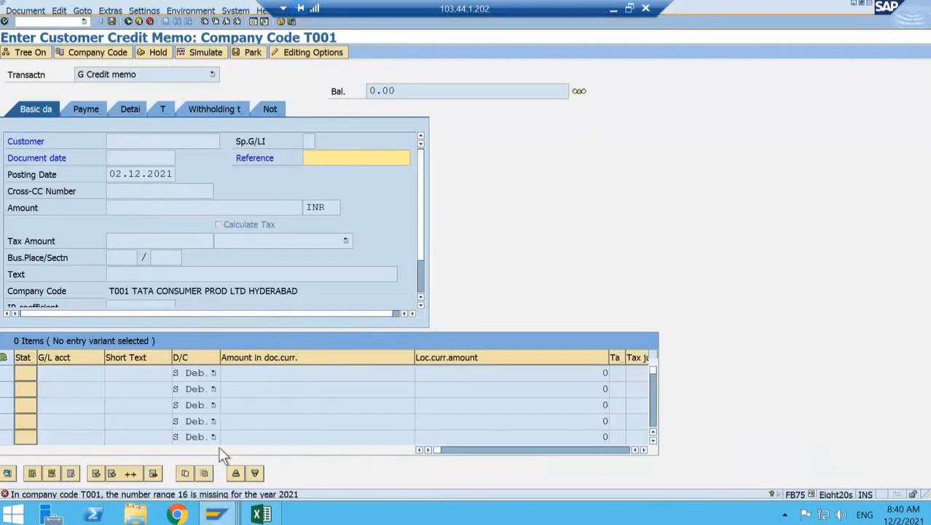
mouse_move(217, 514)
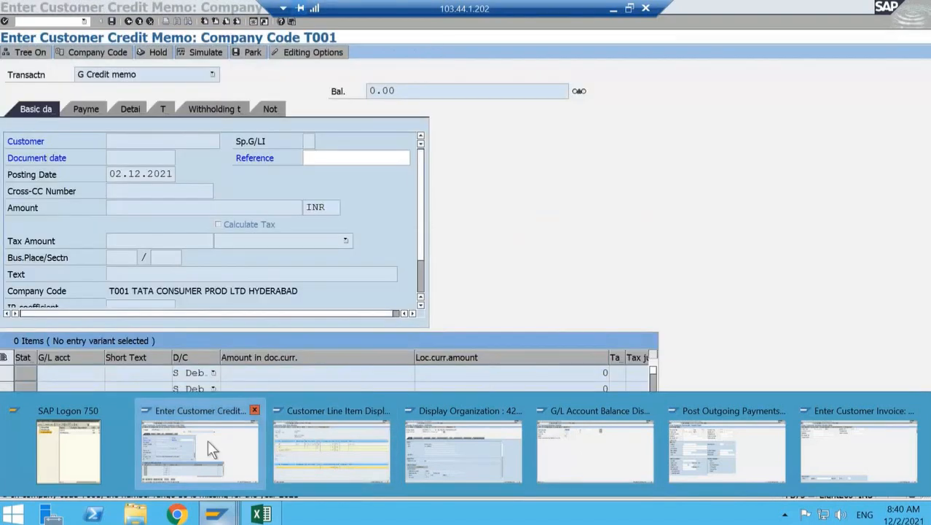
Go through the open SAP sessions from Enter Customer Credit Memo to Enter Customer Invoice.
left_click(207, 447)
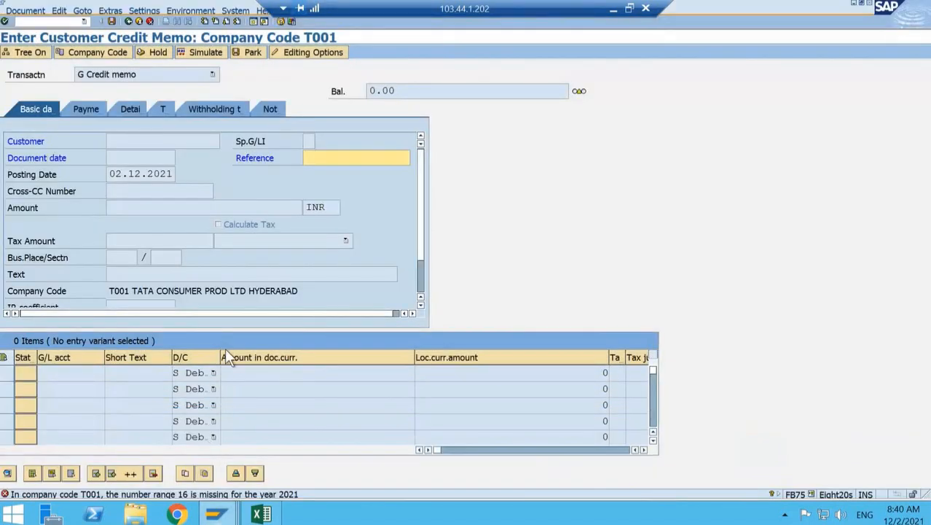
key("alt+Tab")
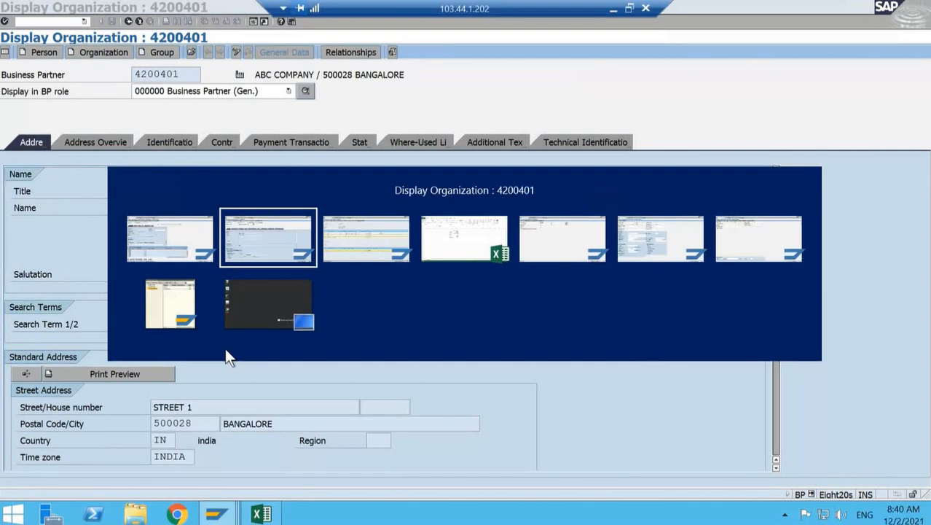
key("alt+Tab")
key("alt+Tab")
key("alt+Tab")
key("alt+Tab")
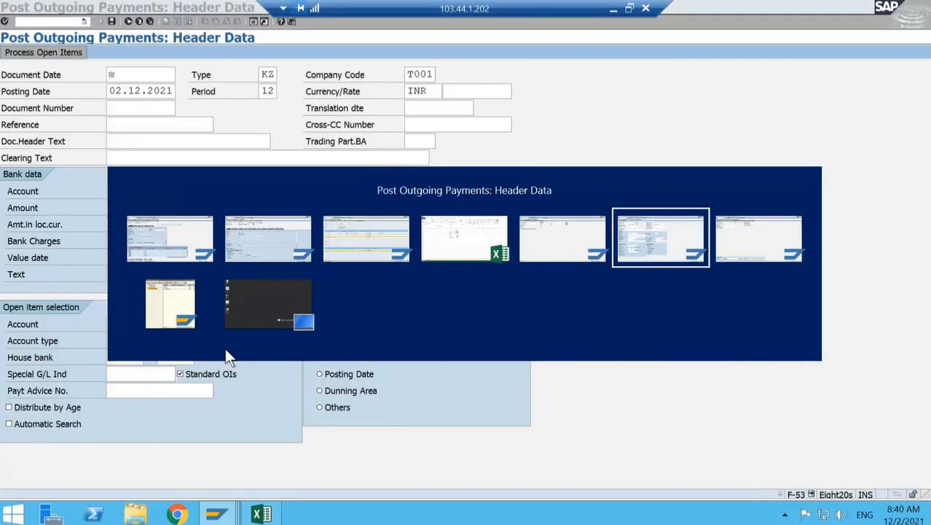
key("alt+Tab")
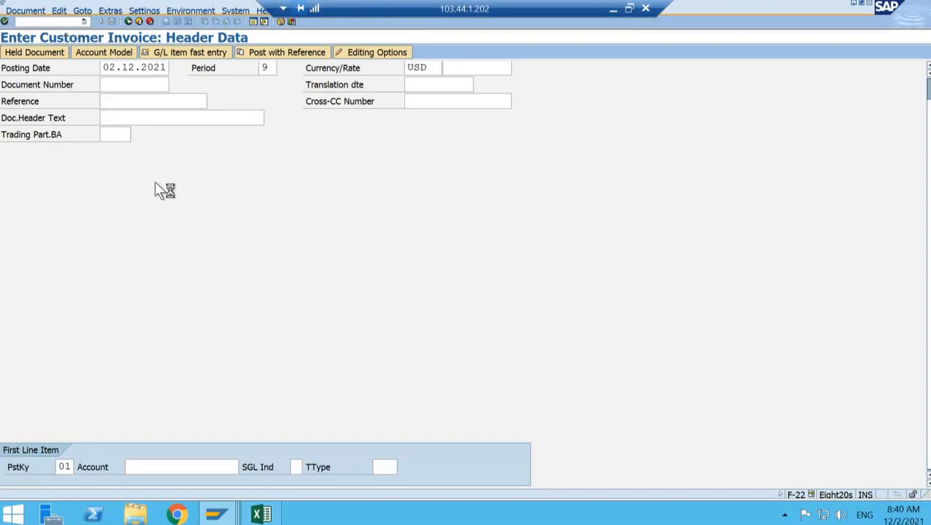
left_click(225, 519)
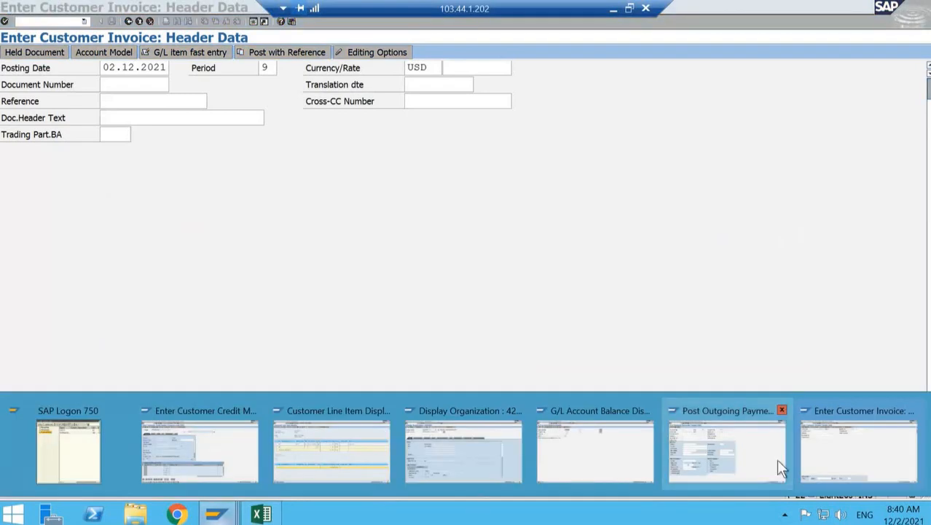
left_click(833, 456)
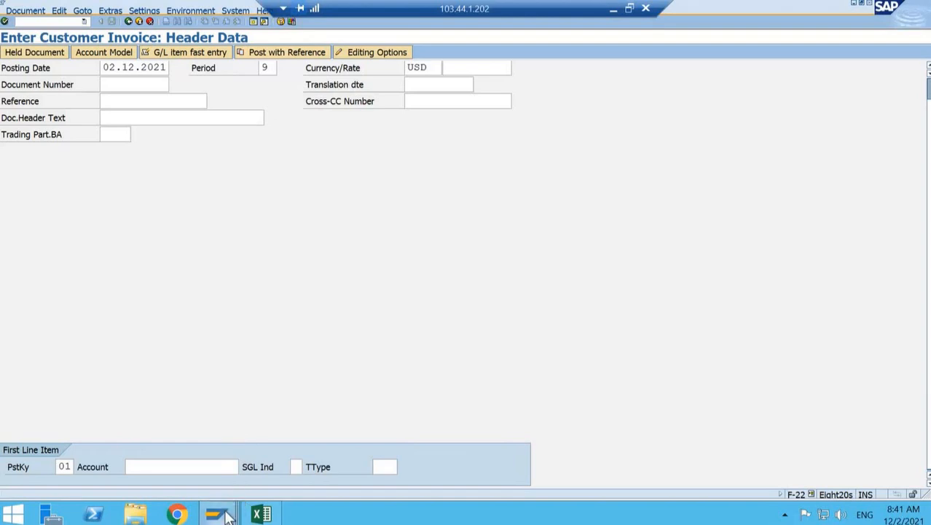
mouse_move(226, 515)
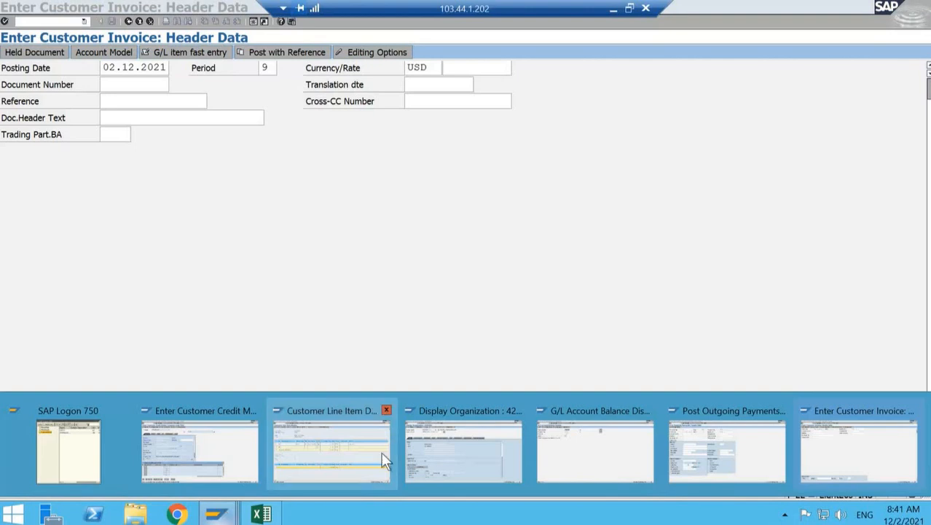
left_click(837, 449)
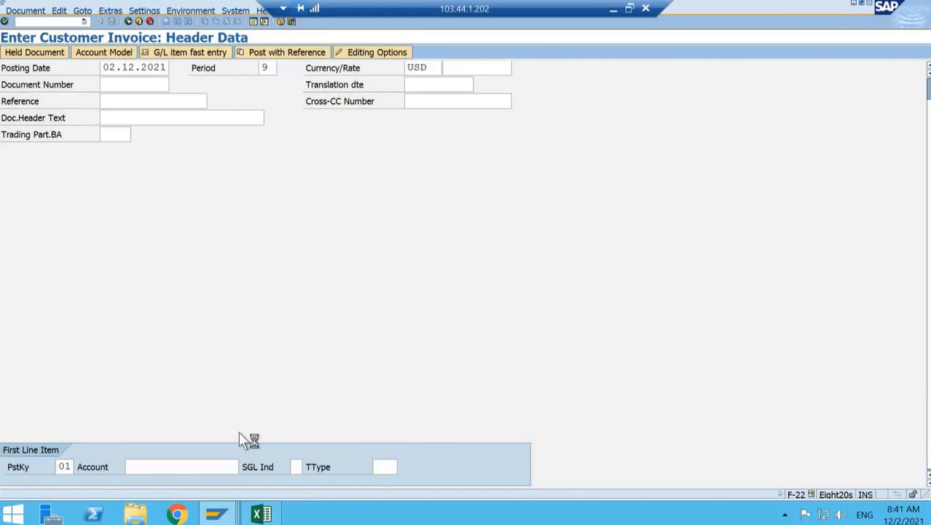
left_click(219, 515)
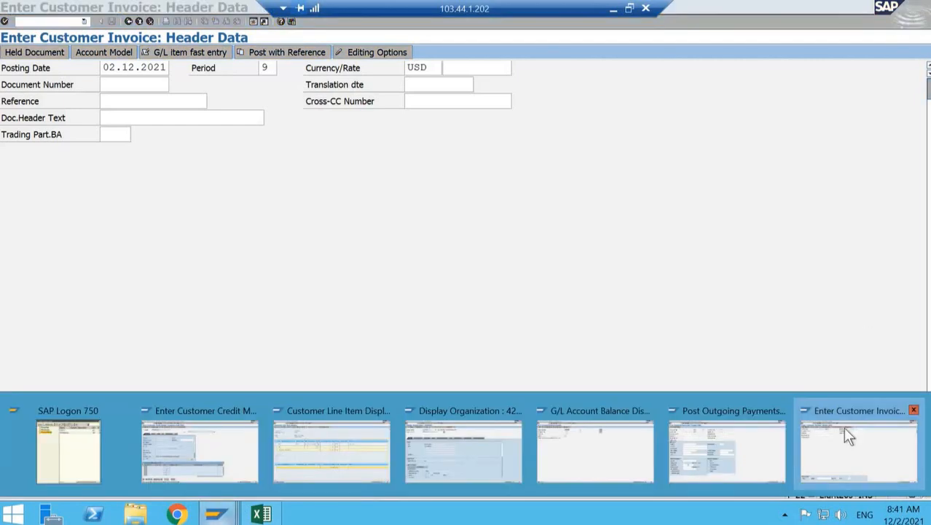
left_click(831, 442)
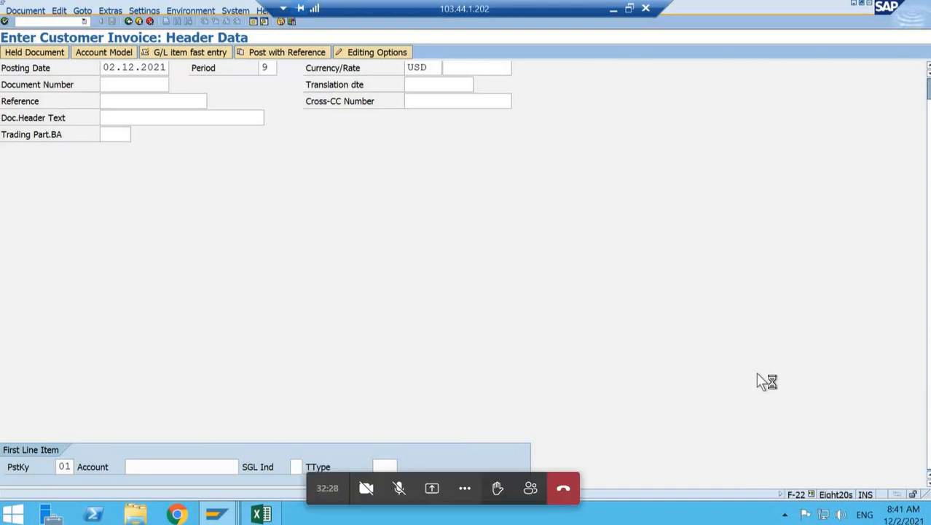
left_click(216, 515)
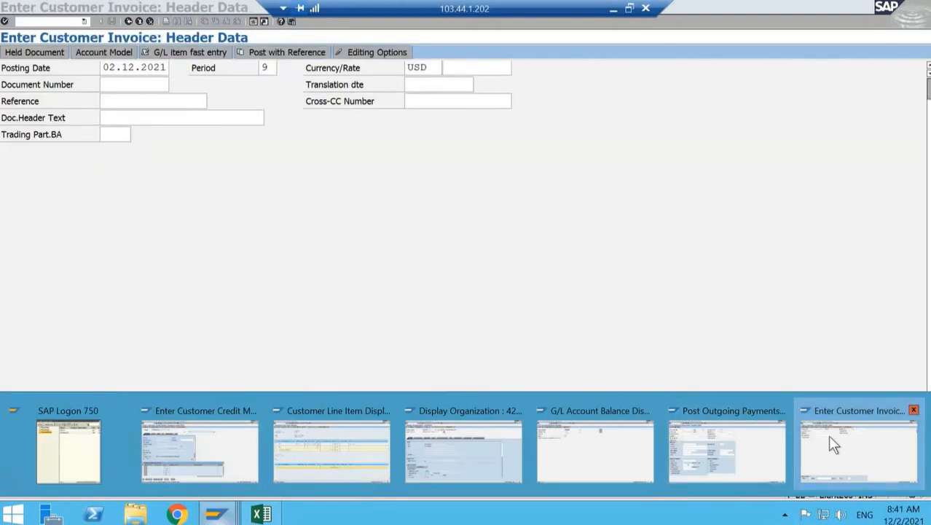
left_click(828, 434)
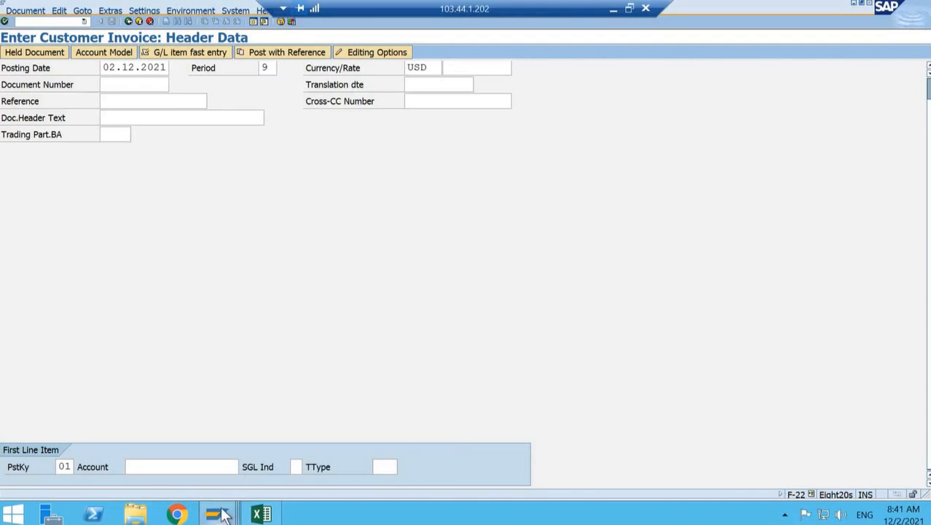
Return to the Enter Customer Credit Memo session and call the document type maintenance transaction OBA7.
mouse_move(216, 514)
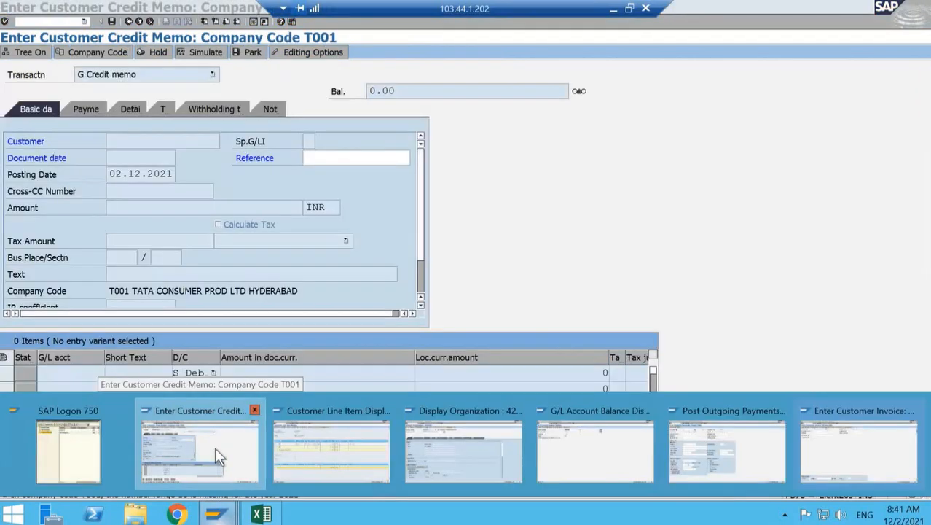
left_click(215, 446)
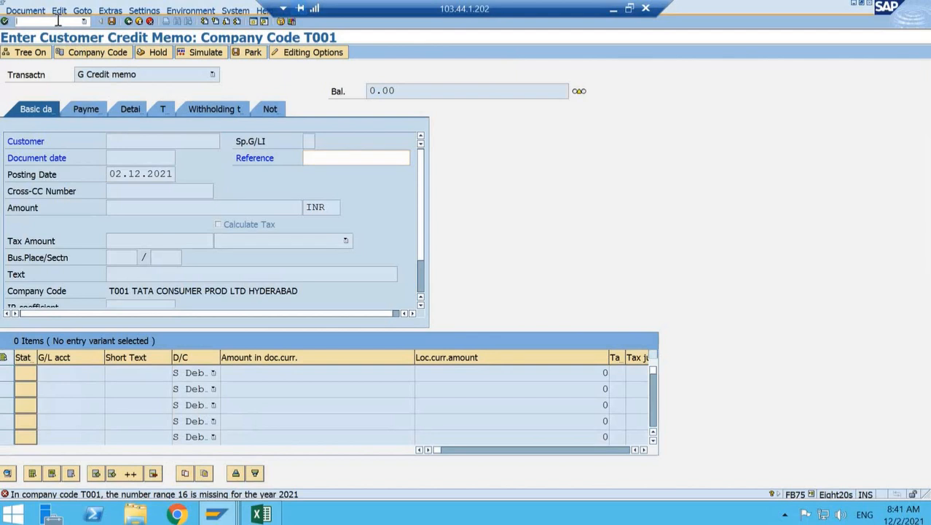
type("/nbal")
key("Return")
left_click(221, 514)
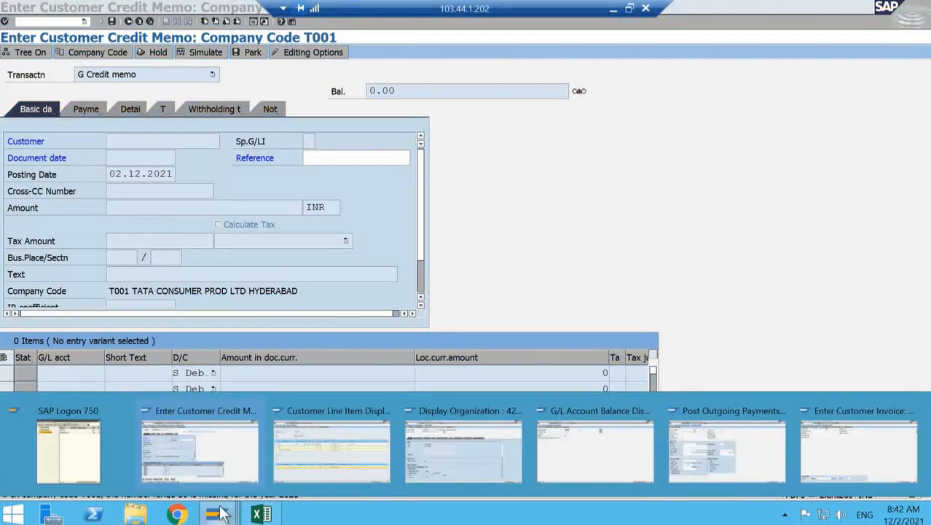
left_click(201, 448)
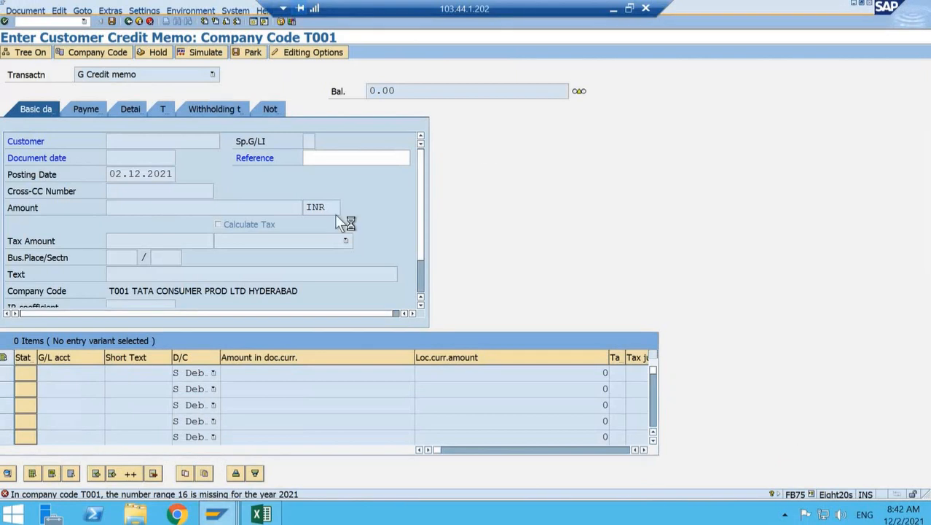
key("super+d")
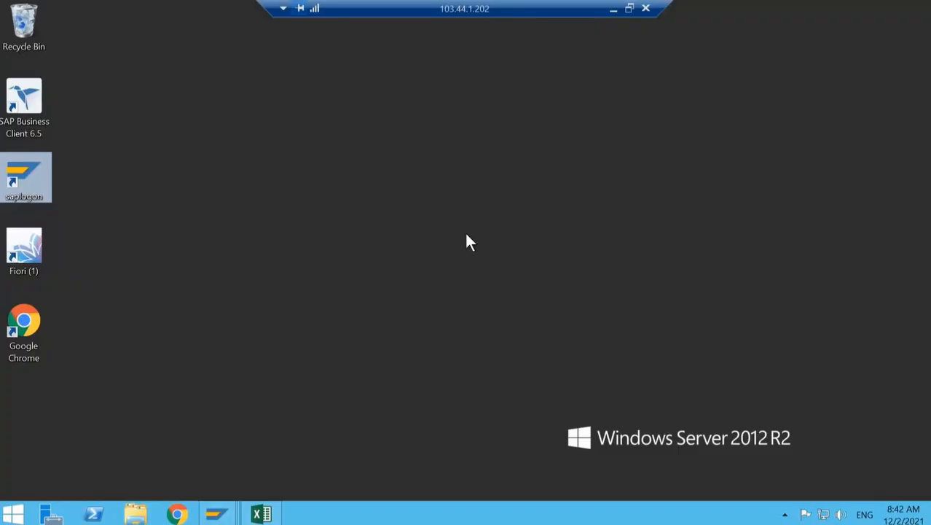
right_click(466, 235)
left_click(501, 274)
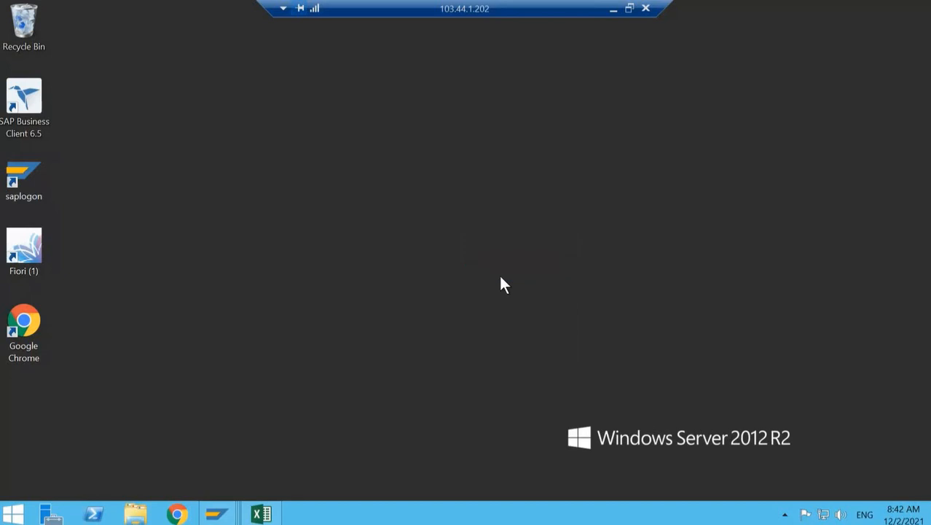
right_click(501, 278)
left_click(530, 318)
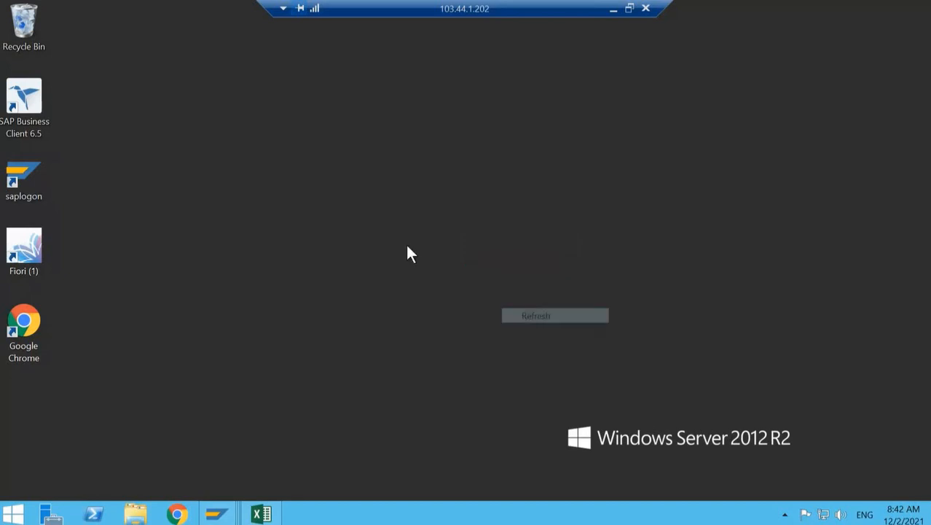
right_click(406, 246)
left_click(436, 284)
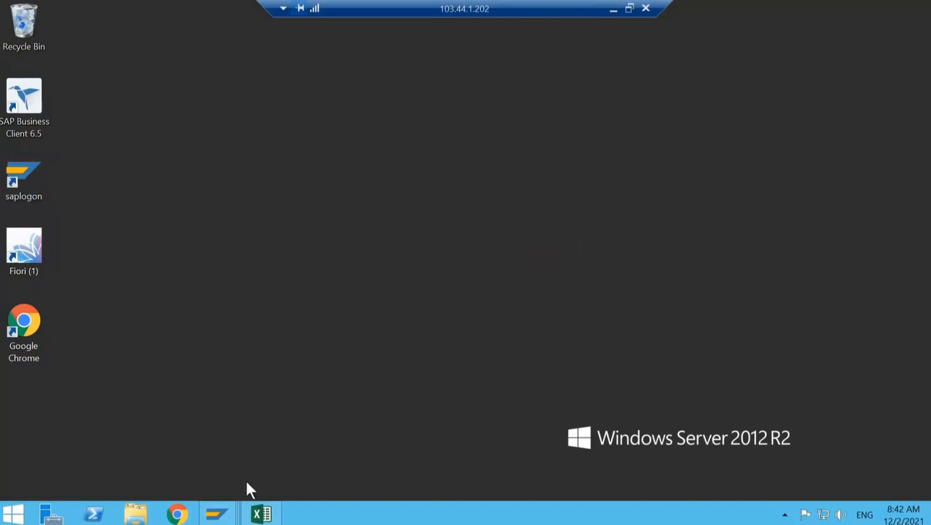
Switch to the Edit Table Views session and agree to display the locked document types data.
left_click(216, 514)
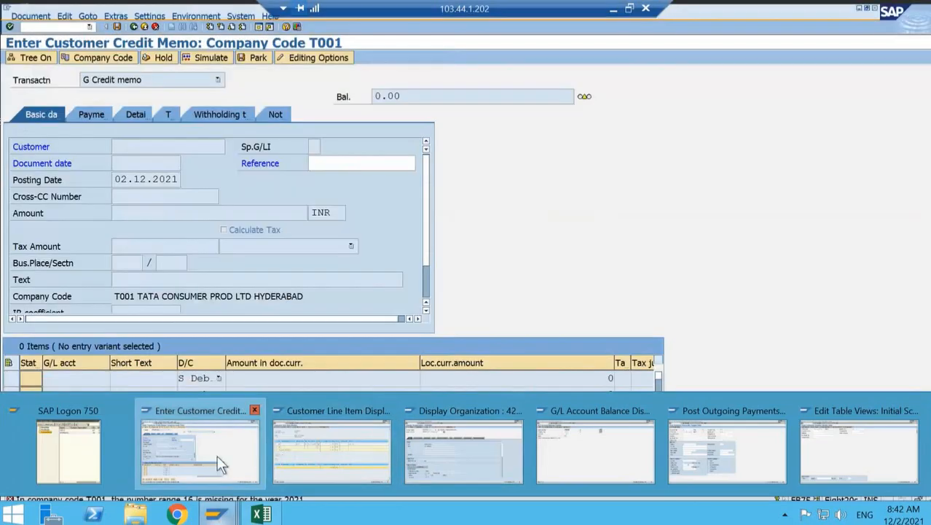
left_click(218, 452)
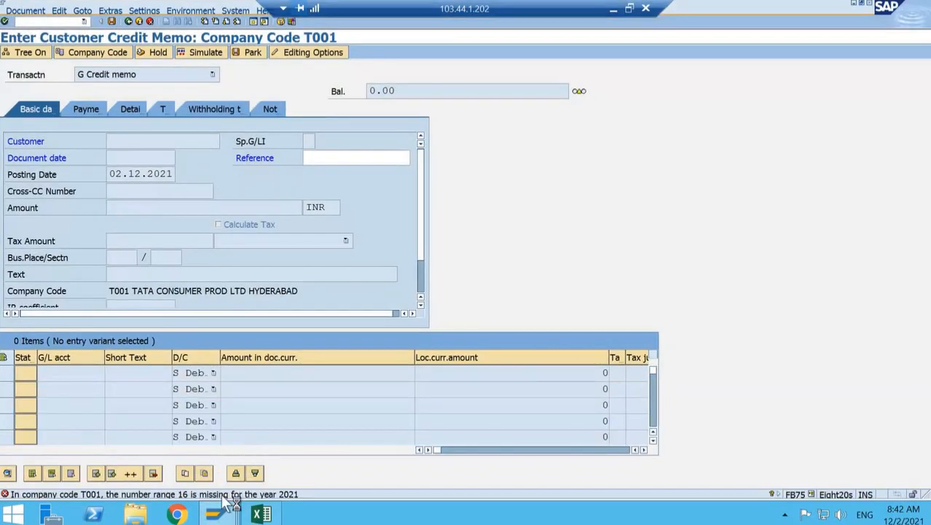
mouse_move(216, 514)
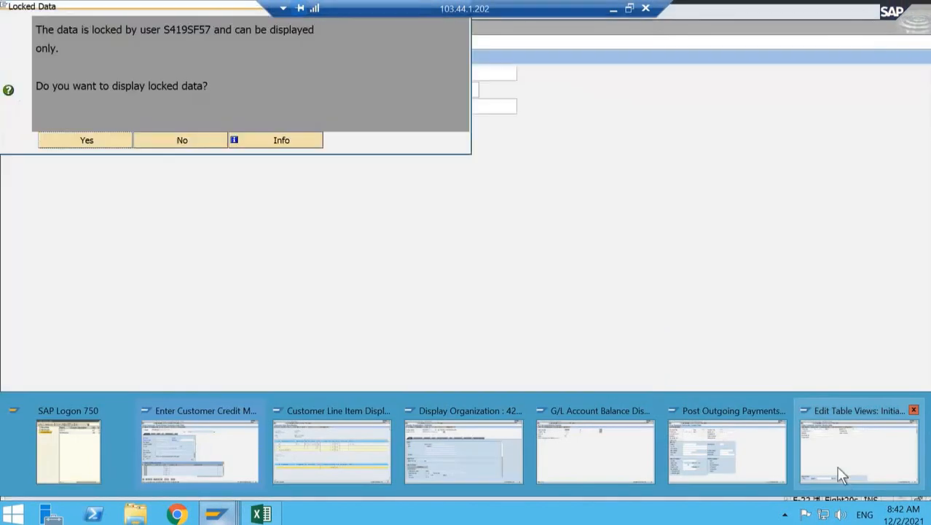
left_click(838, 474)
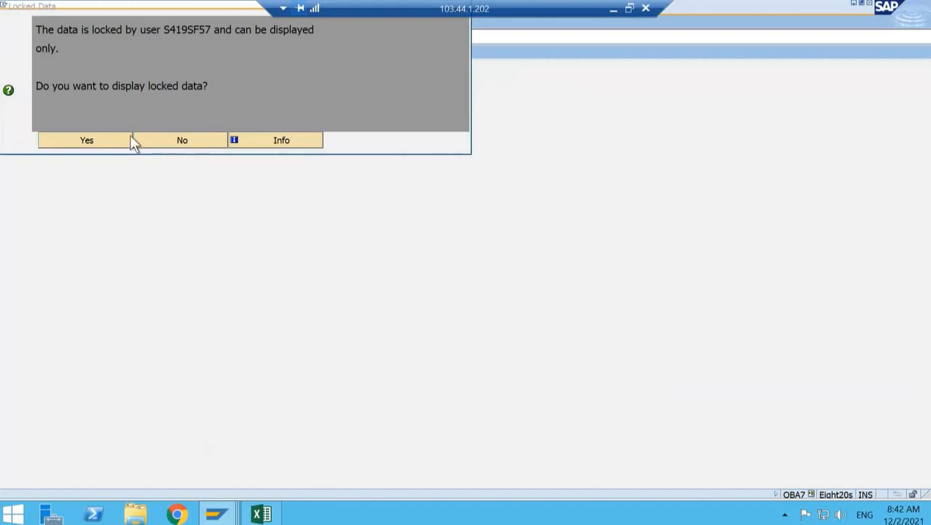
left_click(107, 139)
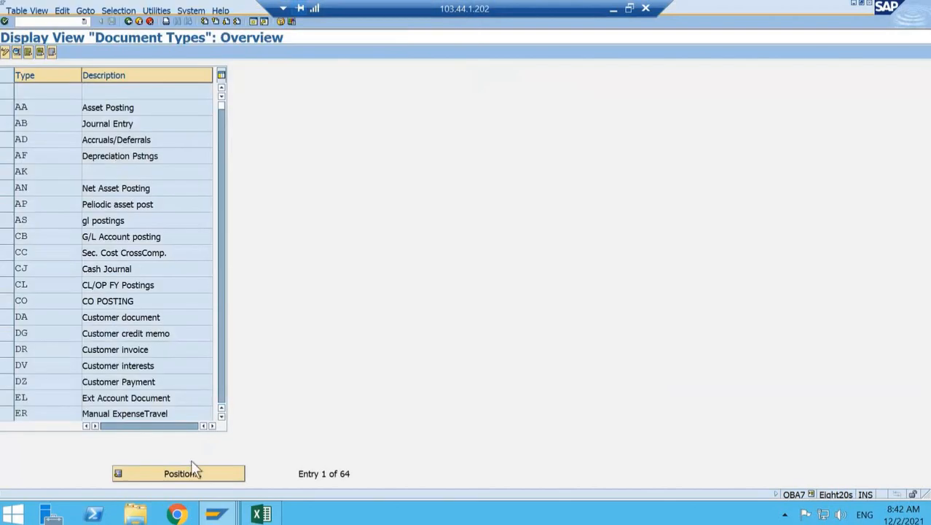
Open the details of document type DG (Customer credit memo) and check its assigned number range.
left_click(20, 334)
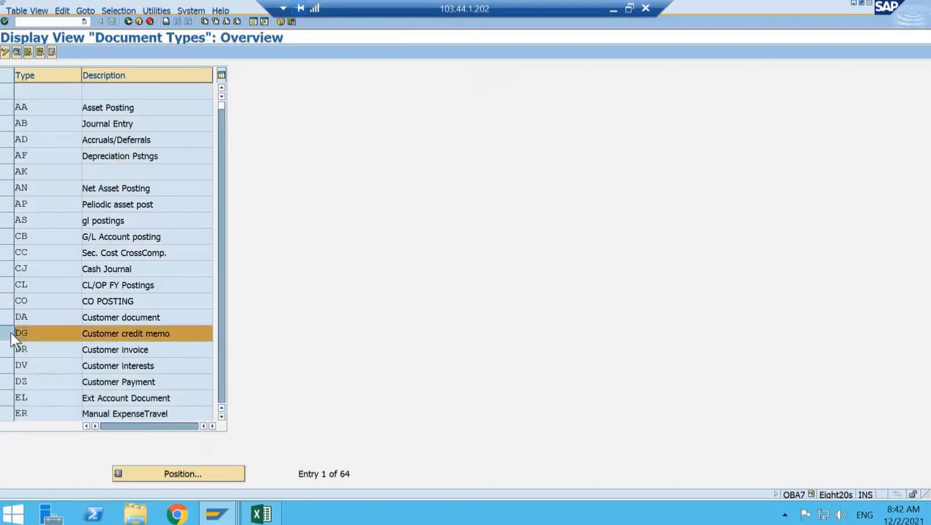
left_click(16, 52)
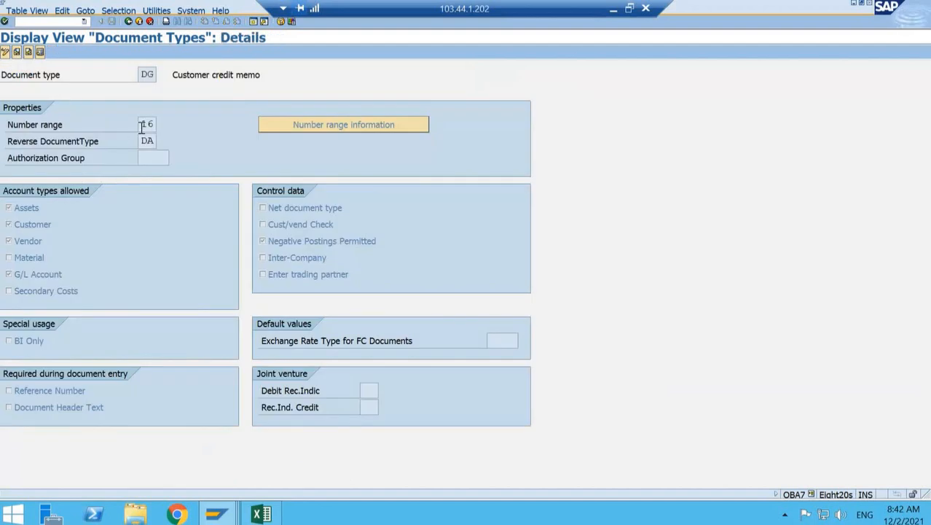
left_click_drag(144, 124, 158, 126)
Start transaction FBN1 and open the accounting document number range intervals of company code T001 for editing.
left_click(54, 22)
type("/nf")
type("b75")
key("Return")
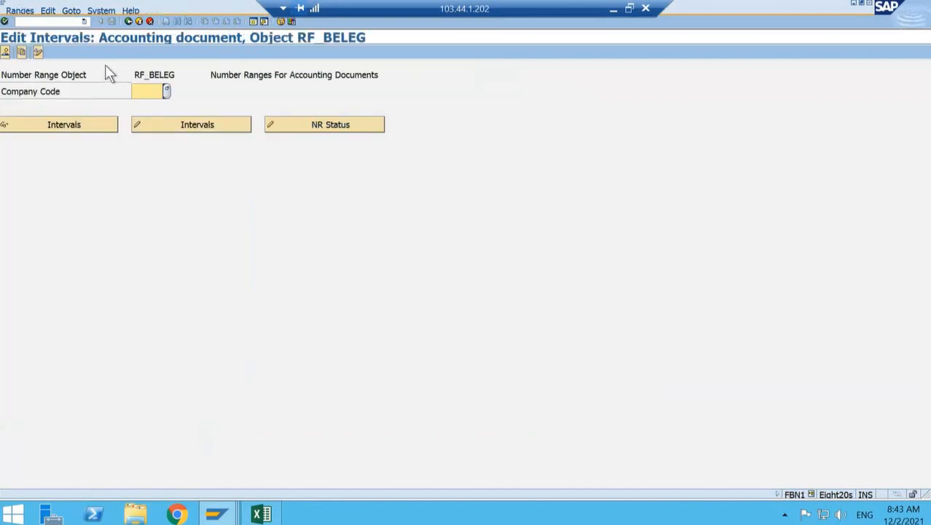
type("t001")
left_click(170, 124)
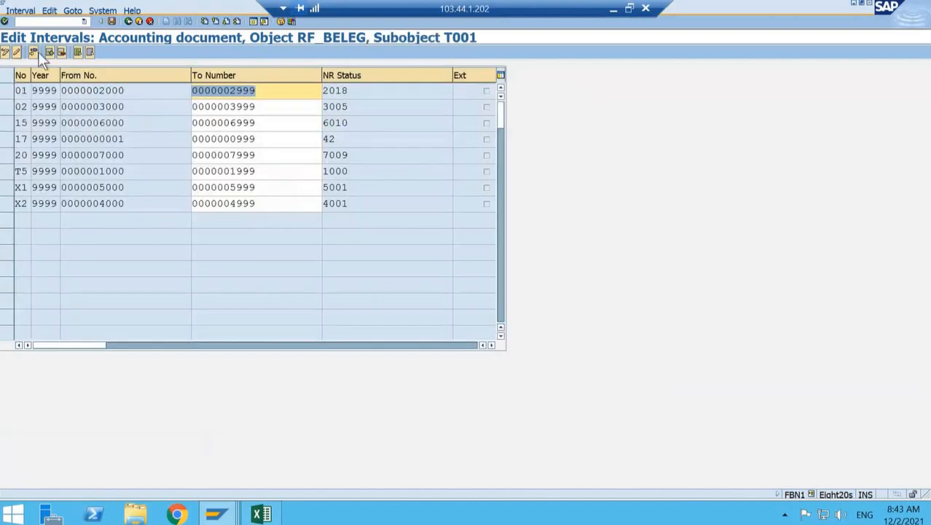
Insert number range interval 16 for year 9999, from 8000 to 8999, and save it.
left_click(47, 52)
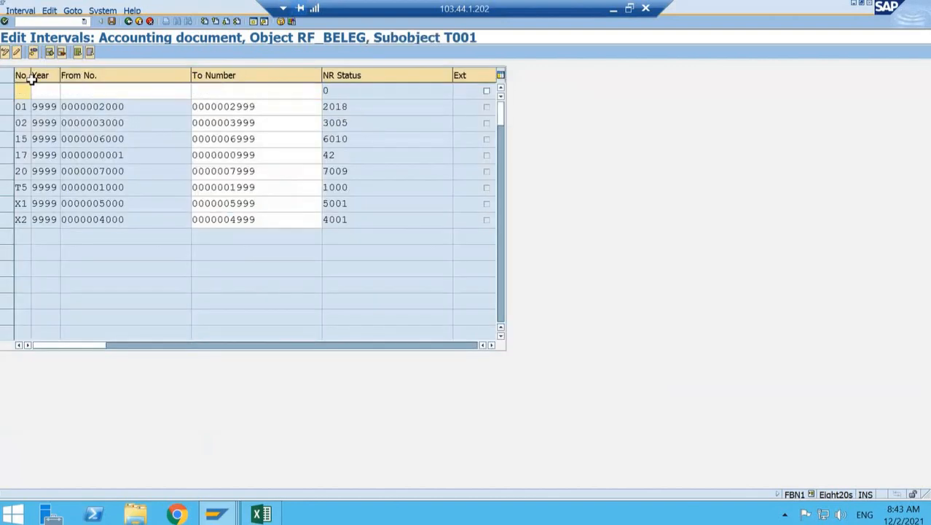
type("16 ")
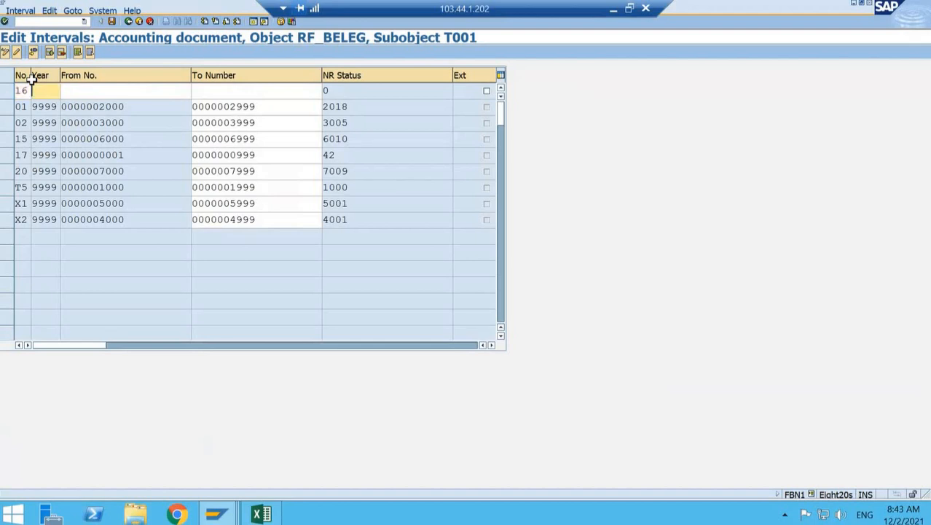
type("9999")
key("Tab")
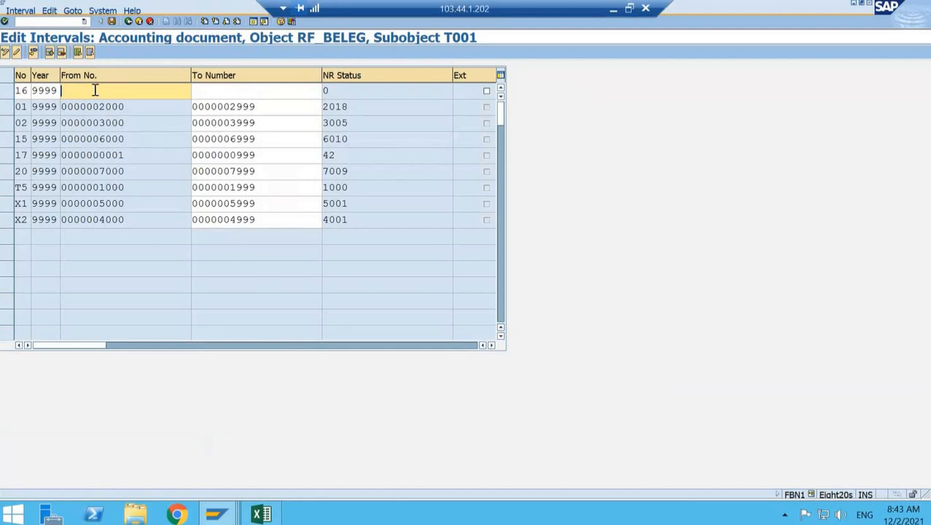
type("8000")
key("Tab")
type("8999")
key("Return")
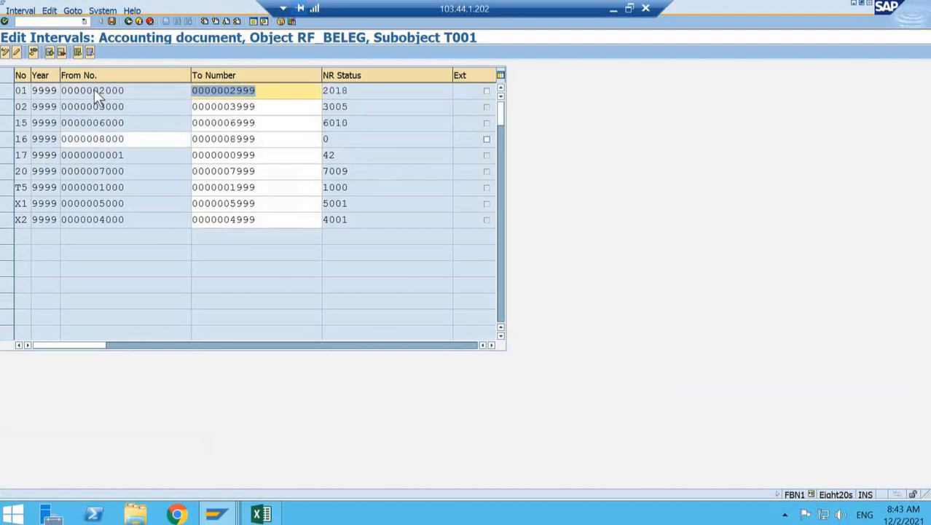
key("ctrl+s")
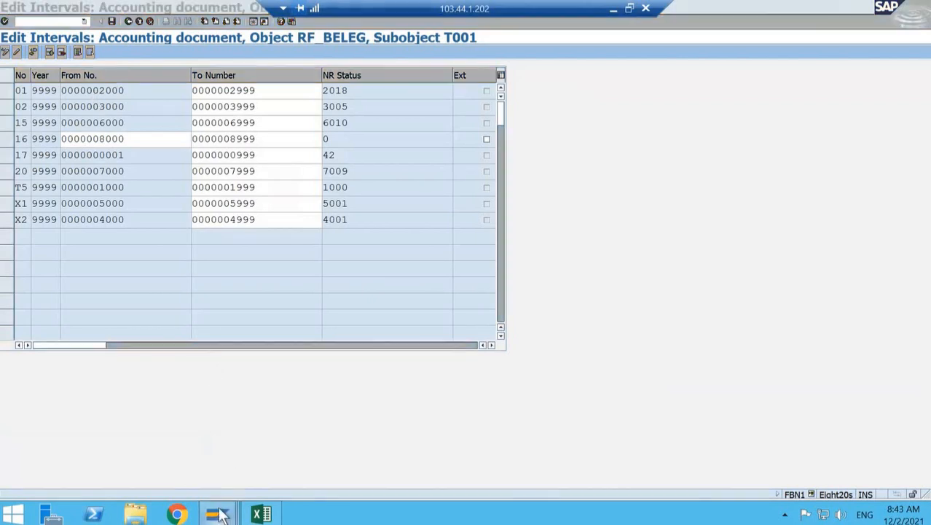
mouse_move(218, 515)
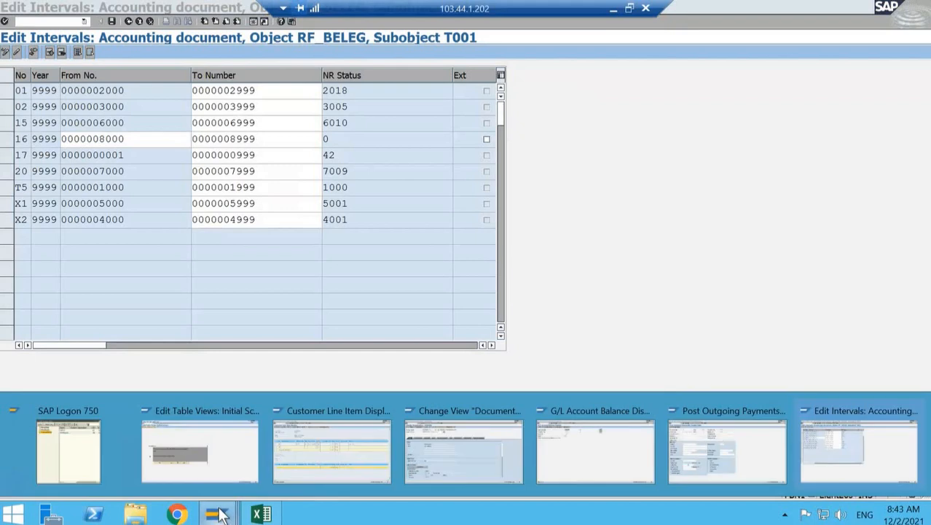
Check the customer line item display and the locked document types session, and return to the number range intervals session.
left_click(328, 463)
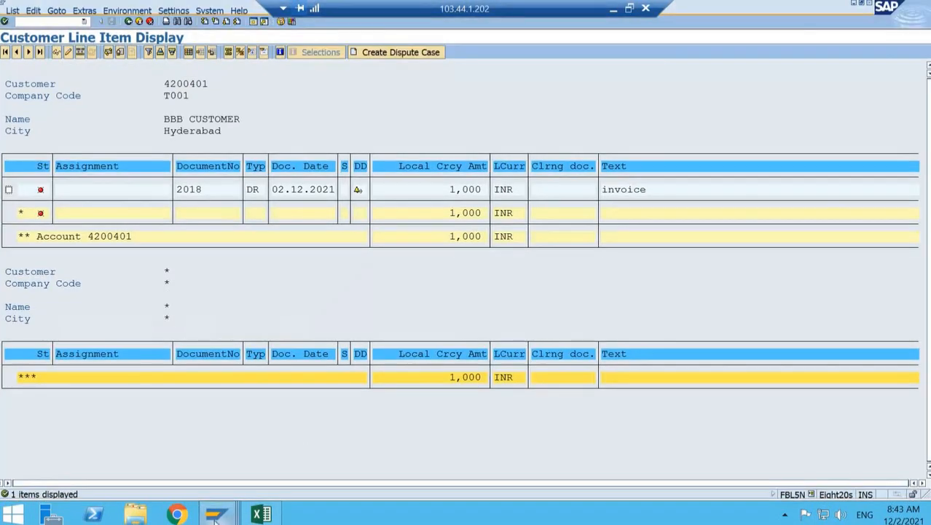
mouse_move(216, 515)
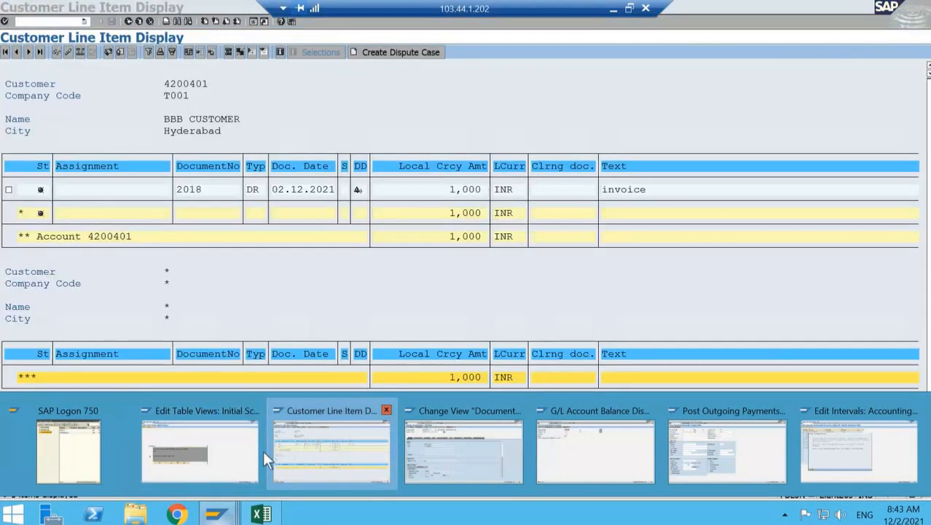
left_click(217, 459)
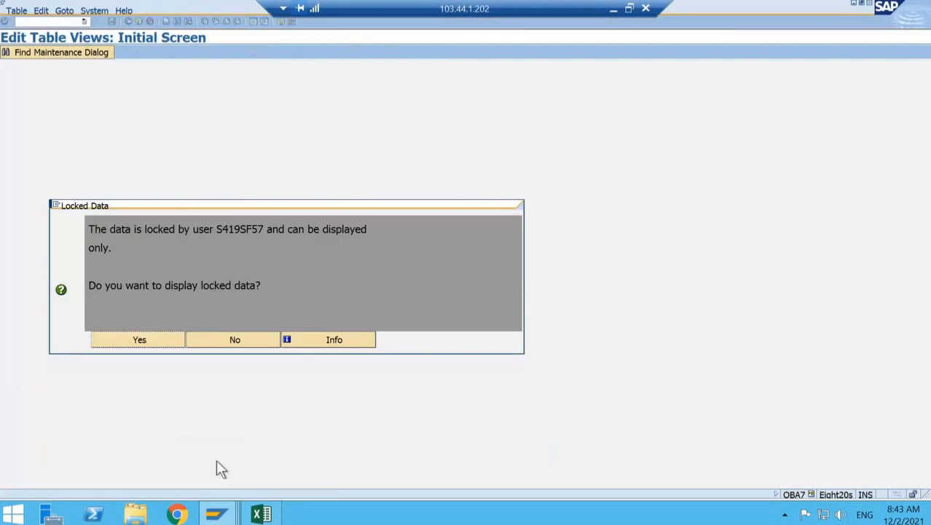
left_click(221, 514)
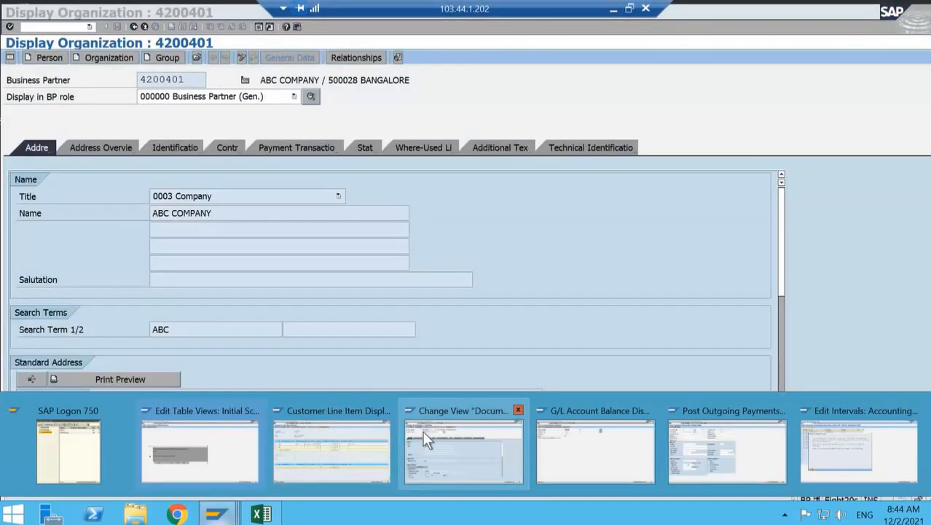
left_click(887, 458)
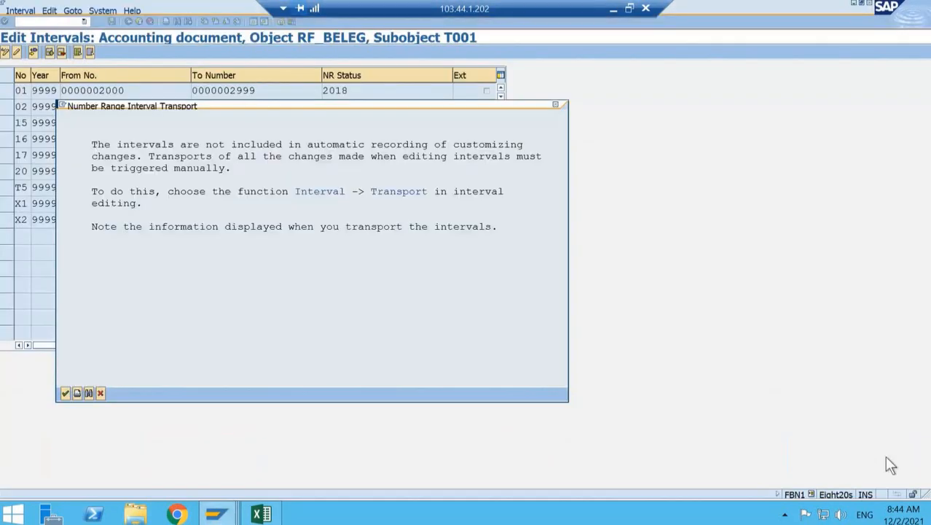
Accept the number range interval transport notice and start transaction FB75 for a customer credit memo.
left_click(64, 393)
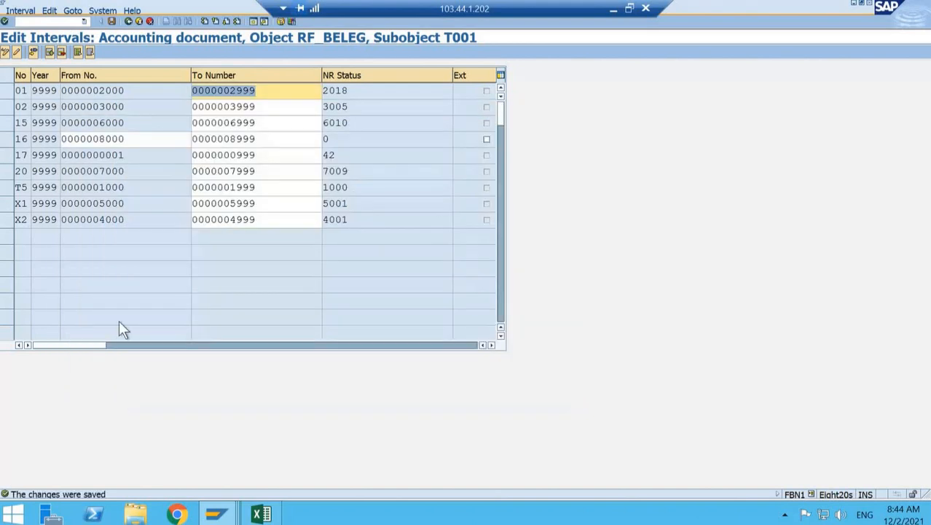
left_click(46, 22)
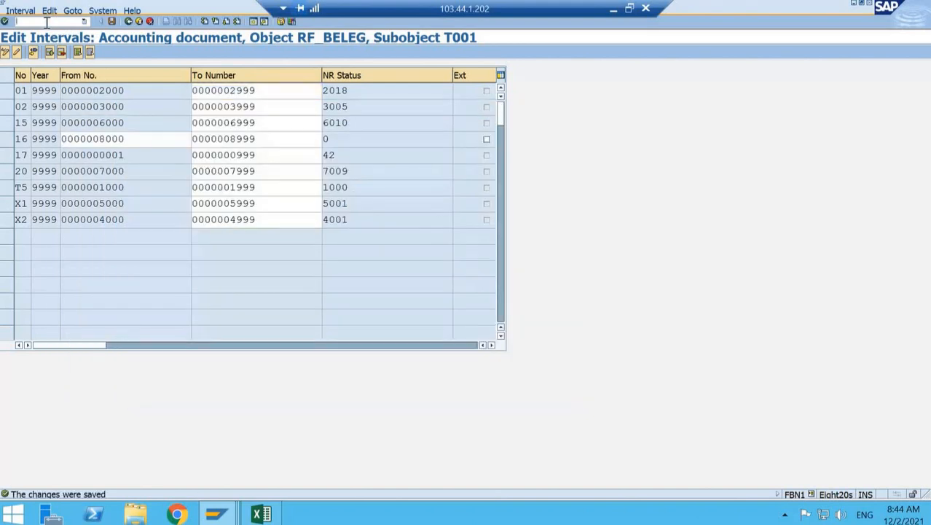
type("/nfb75")
key("Return")
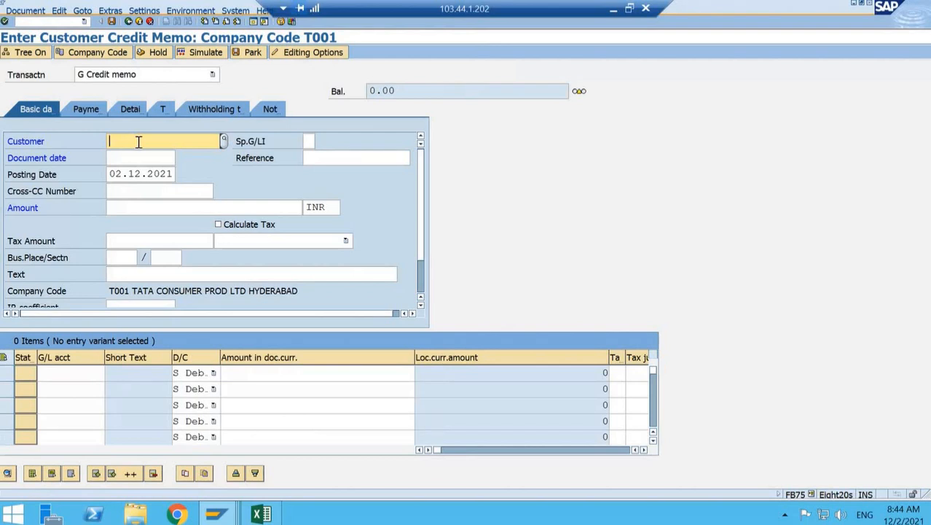
Look up the customers of company code T001 and choose BBB CUSTOMER for the credit memo.
left_click(224, 142)
key("Return")
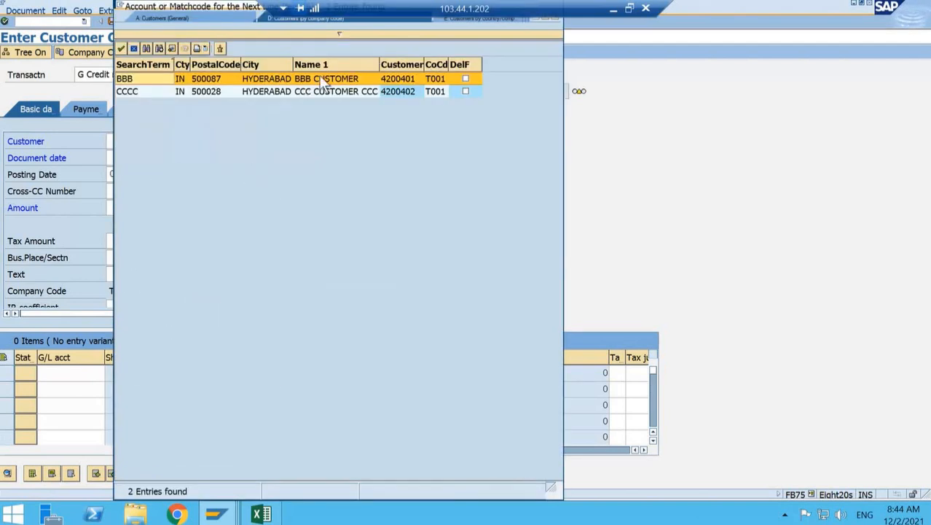
double_click(323, 82)
Fill in the credit memo header with document date 02.12.2021, reference test1 and amount 1000 INR.
left_click(143, 156)
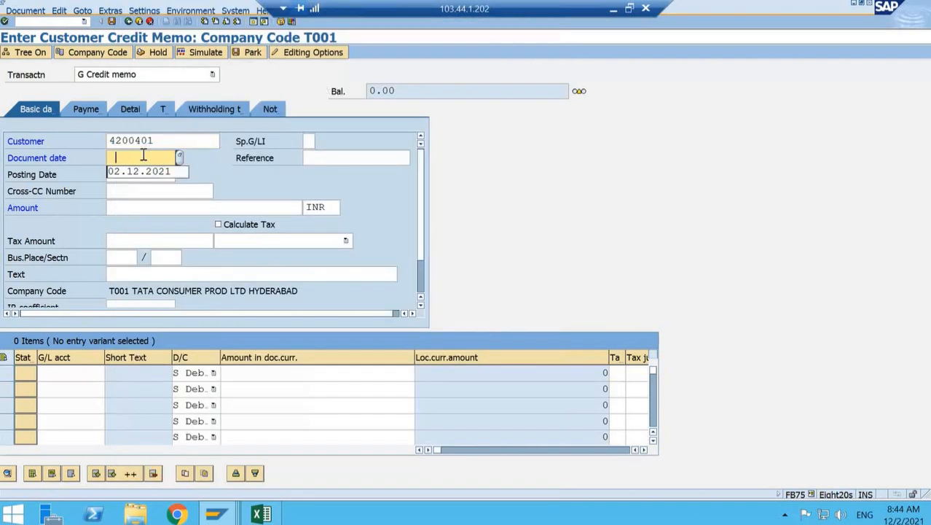
type("02.12.2021")
key("Tab")
type("test1")
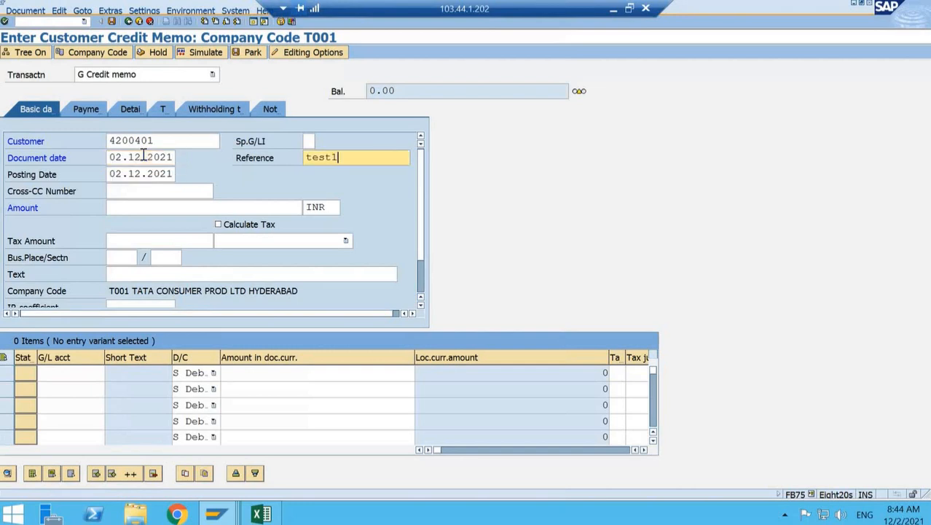
key("Tab")
key("Tab")
key("Tab")
type("1000")
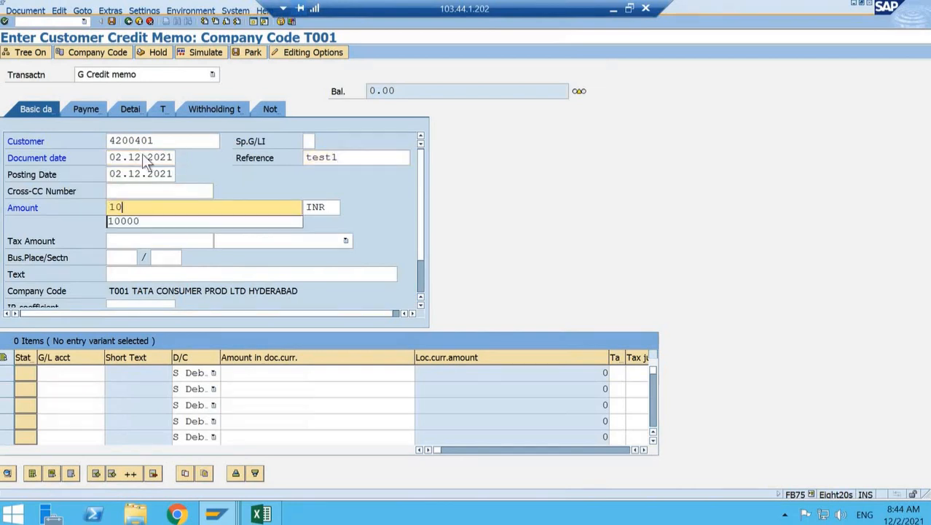
Enter the Domestic Sales Account as the first debit line item with a document currency amount of 1000.
key("Tab")
key("Tab")
key("Tab")
key("Tab")
key("Tab")
key("Tab")
key("Tab")
key("Tab")
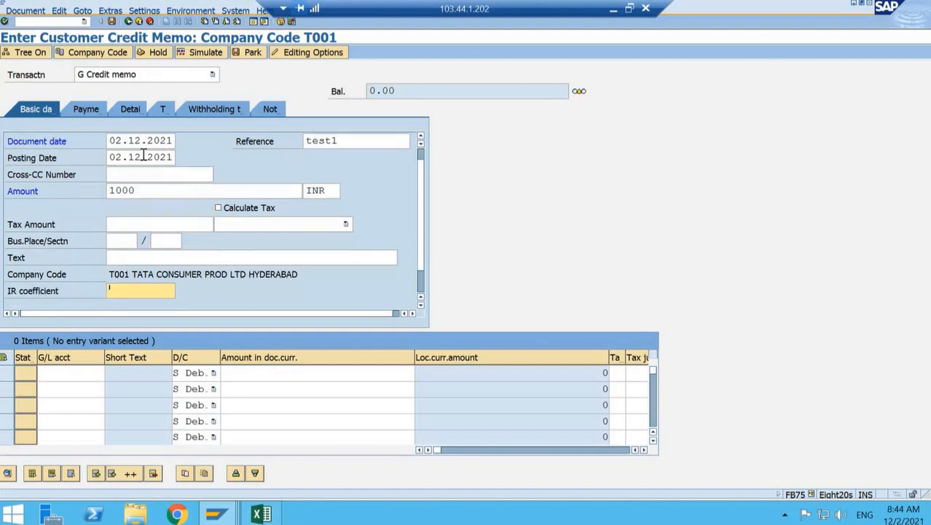
key("Tab")
key("Tab")
key("Tab")
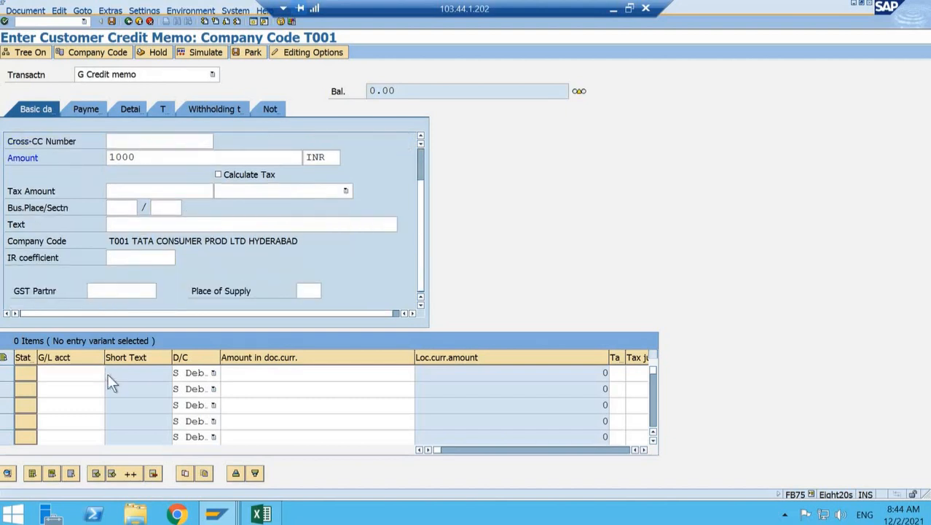
left_click(108, 373)
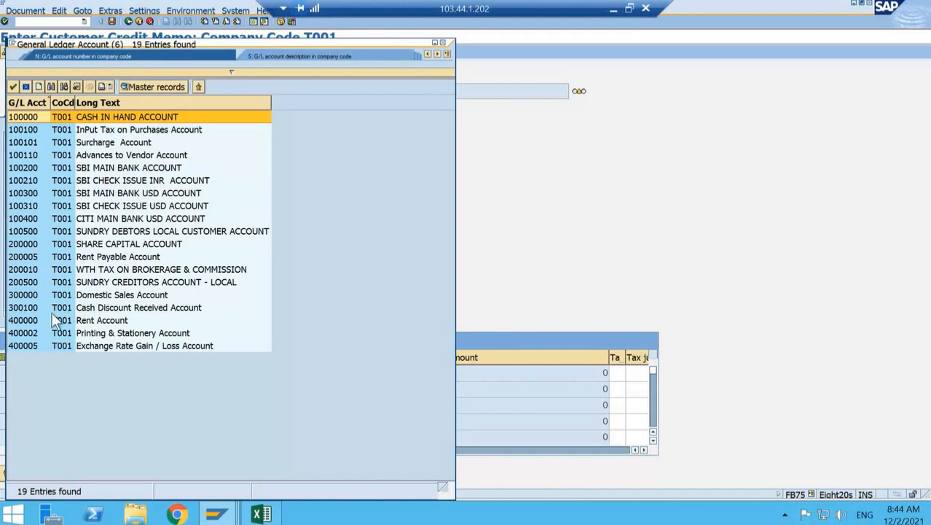
double_click(38, 295)
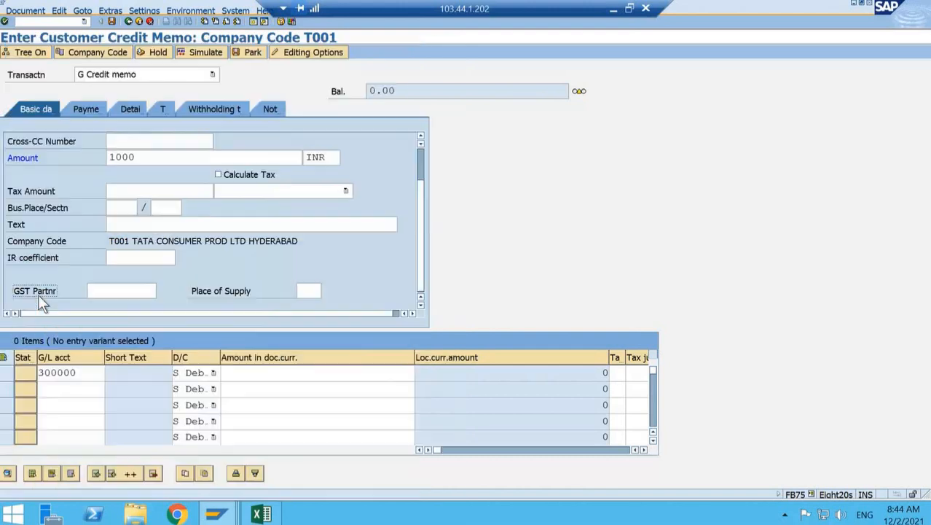
left_click(279, 374)
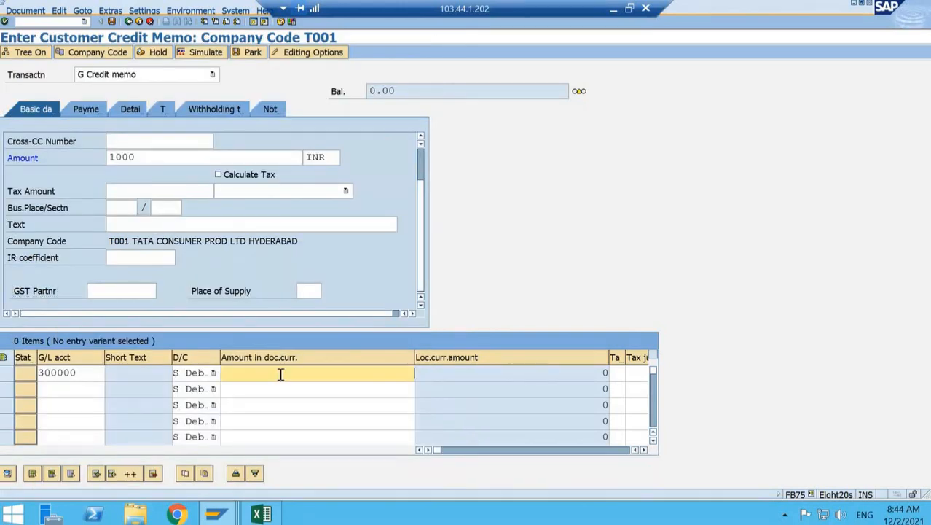
type("1000")
Assign profit center PC10000 to the Domestic Sales line item and confirm the entries.
key("Tab")
key("Tab")
key("Tab")
key("Tab")
key("Tab")
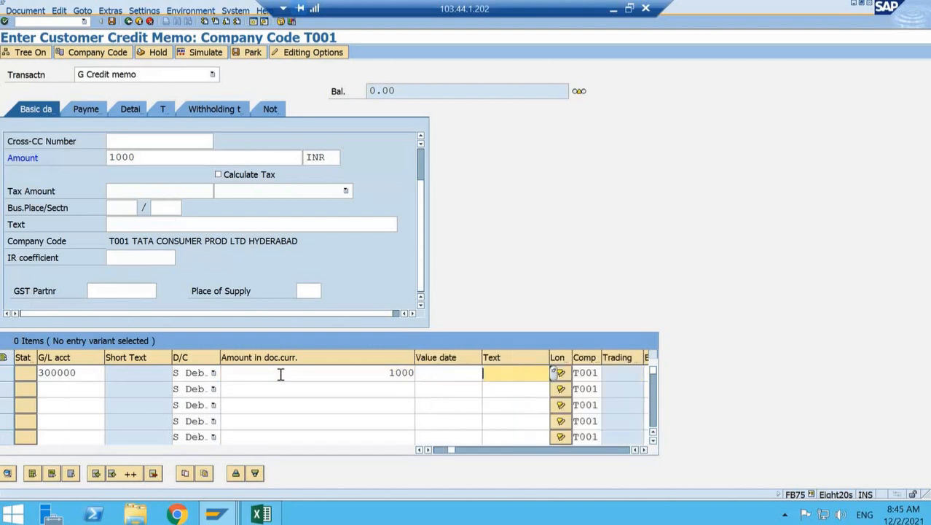
key("Tab")
key("Tab")
key("Tab")
key("Tab")
key("Tab")
key("Tab")
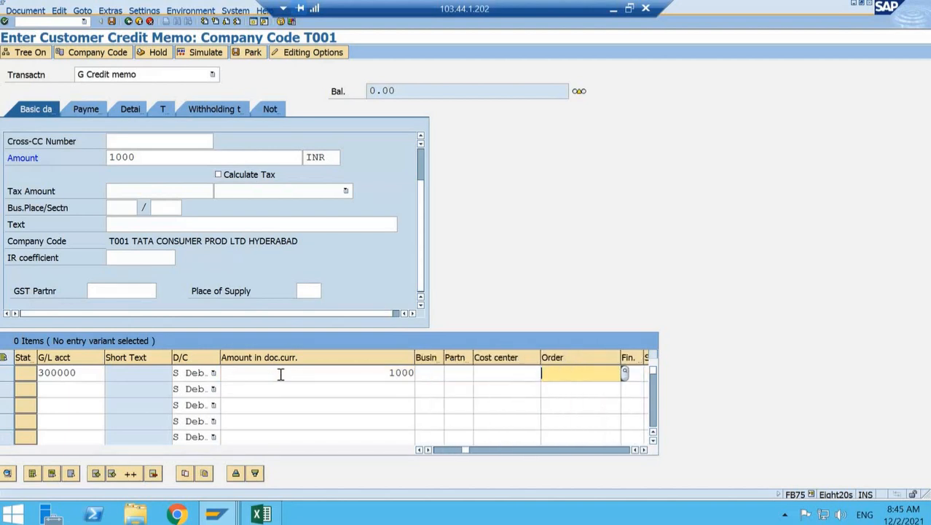
key("Tab")
key("Tab")
key("Tab")
key("Tab")
key("Tab")
key("Tab")
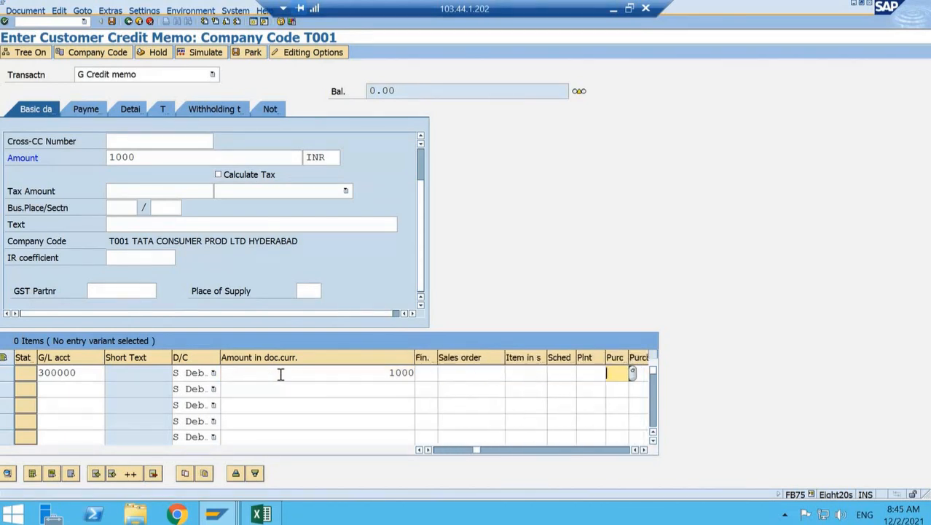
key("Tab")
key("Tab")
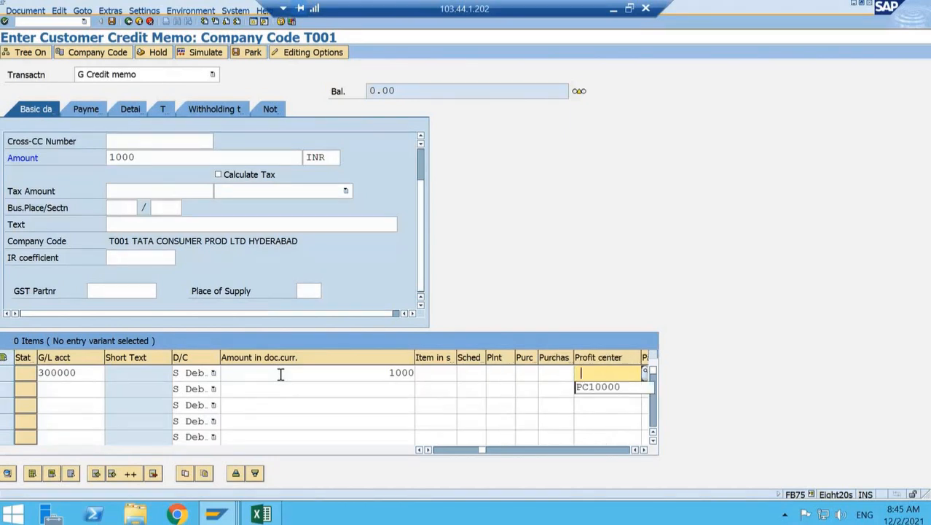
key("Down")
key("Return")
key("Return")
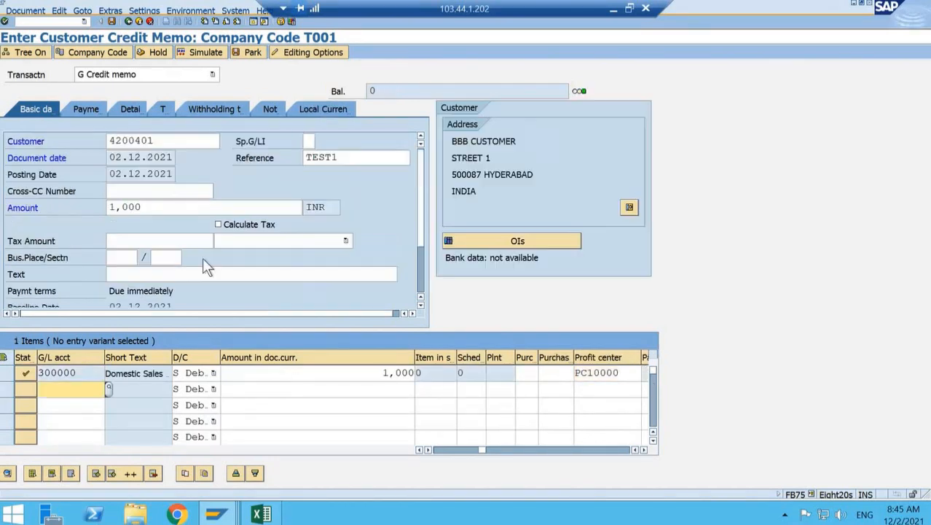
Simulate the customer credit memo and post it.
left_click(196, 54)
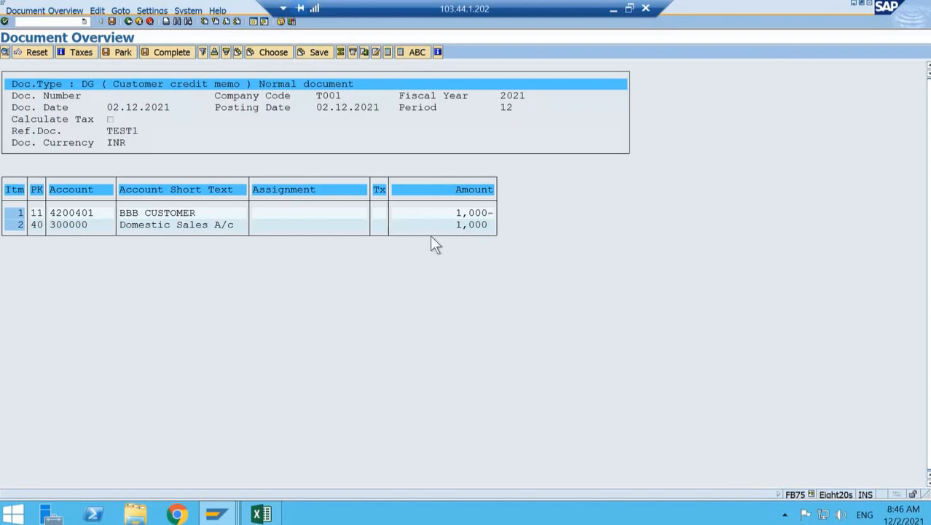
left_click(113, 23)
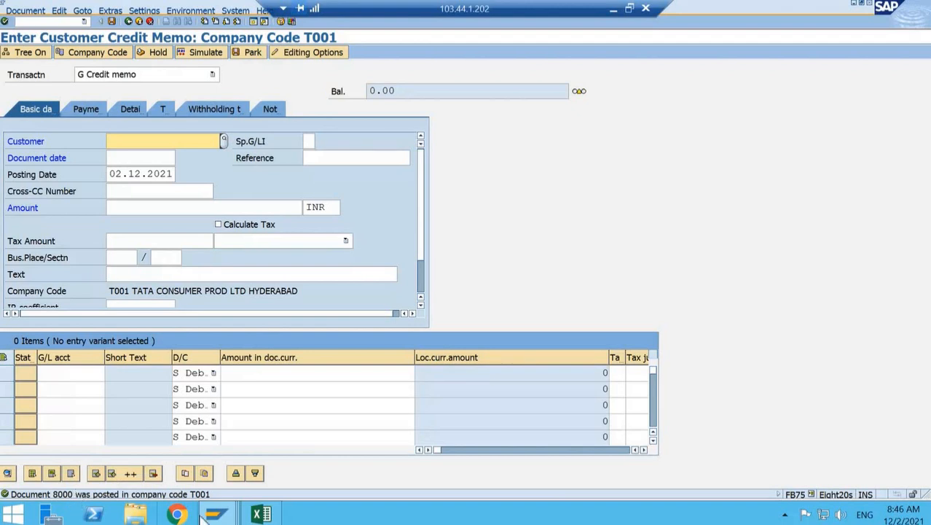
Switch to the Customer Line Item Display session and refresh the list for BBB CUSTOMER.
mouse_move(215, 514)
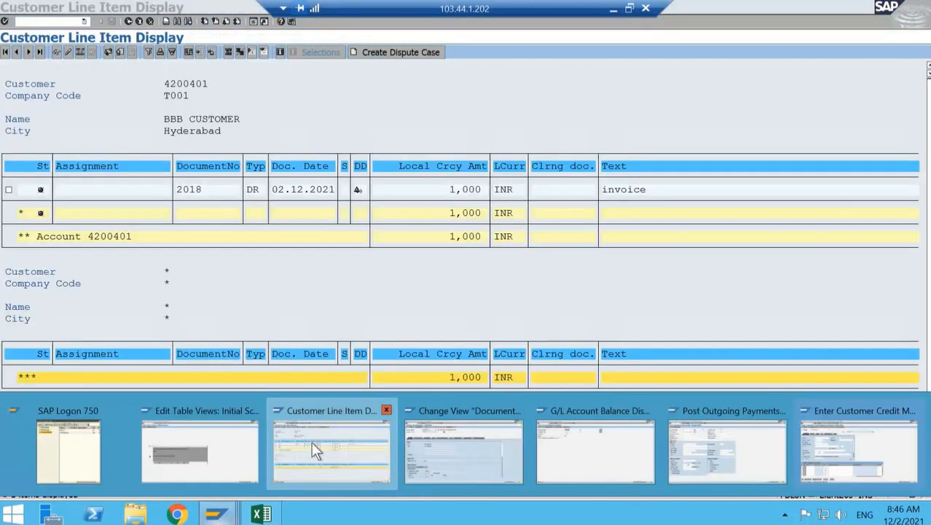
left_click(311, 441)
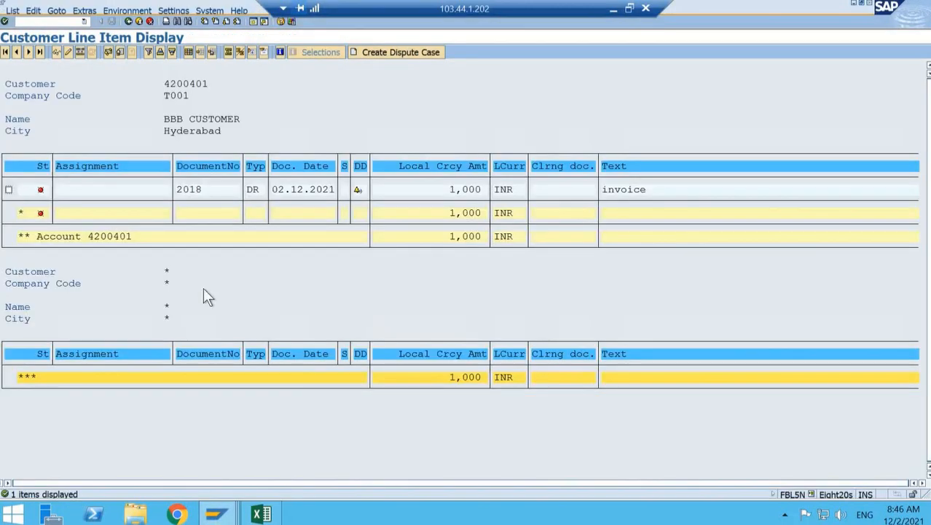
left_click(14, 10)
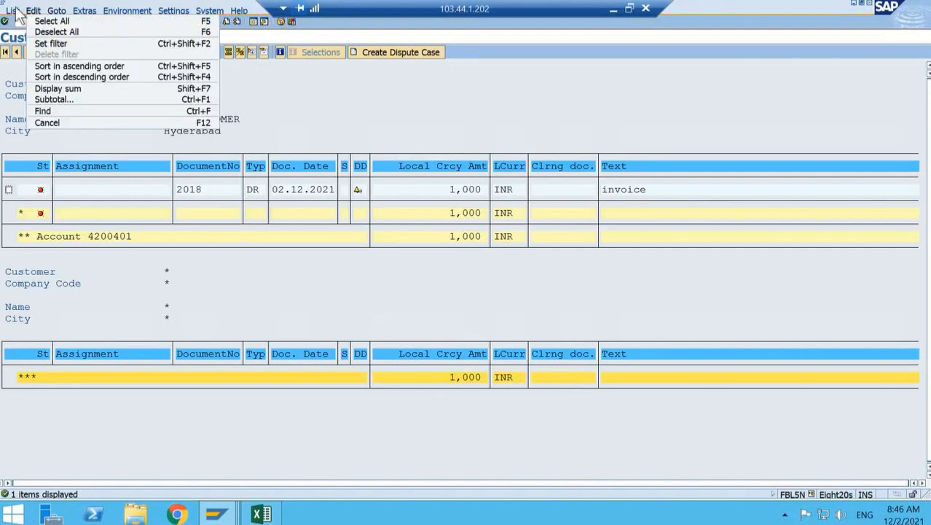
mouse_move(13, 11)
left_click(27, 34)
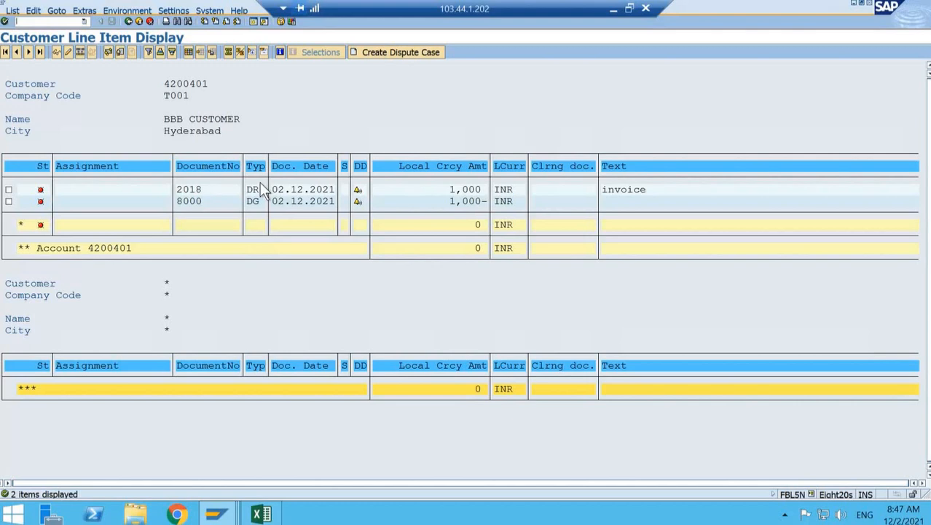
Switch to the Excel workbook and review the invoice, paid and balance amounts of customer A.
left_click(264, 514)
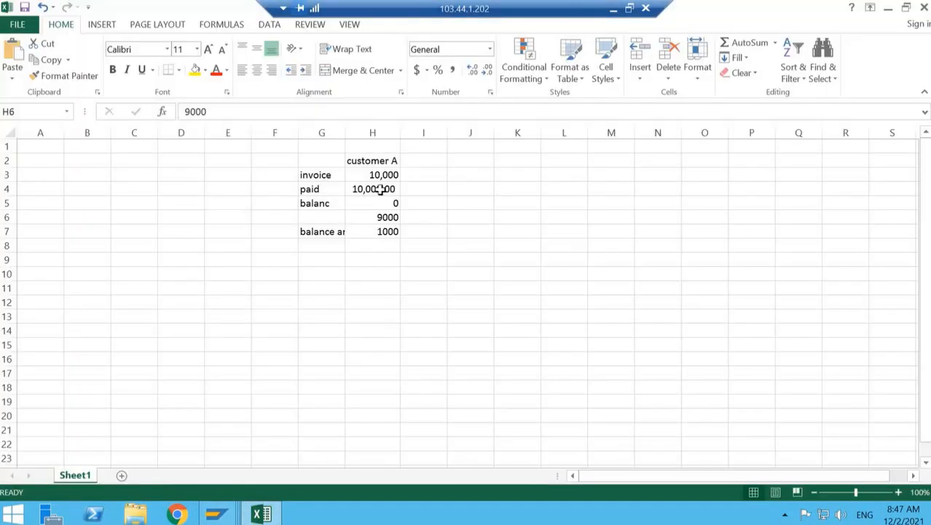
left_click(375, 178)
left_click(372, 189)
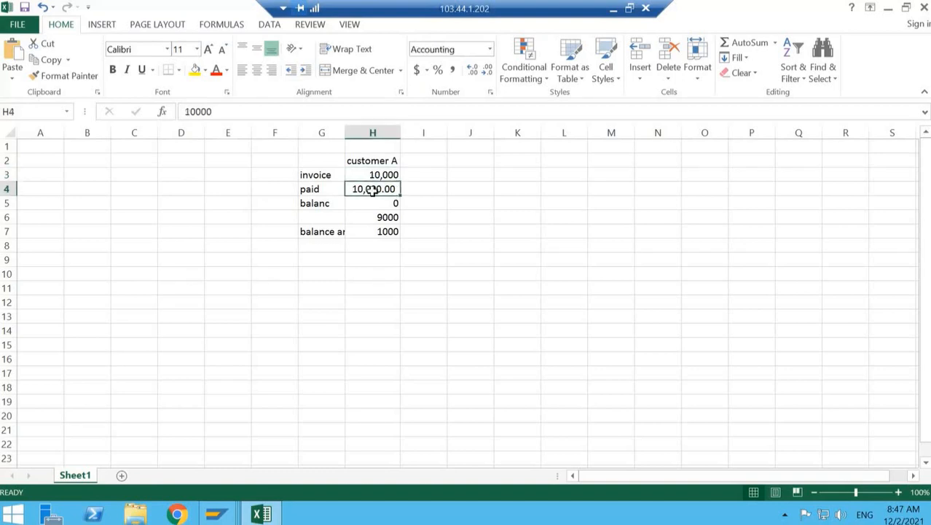
left_click(376, 216)
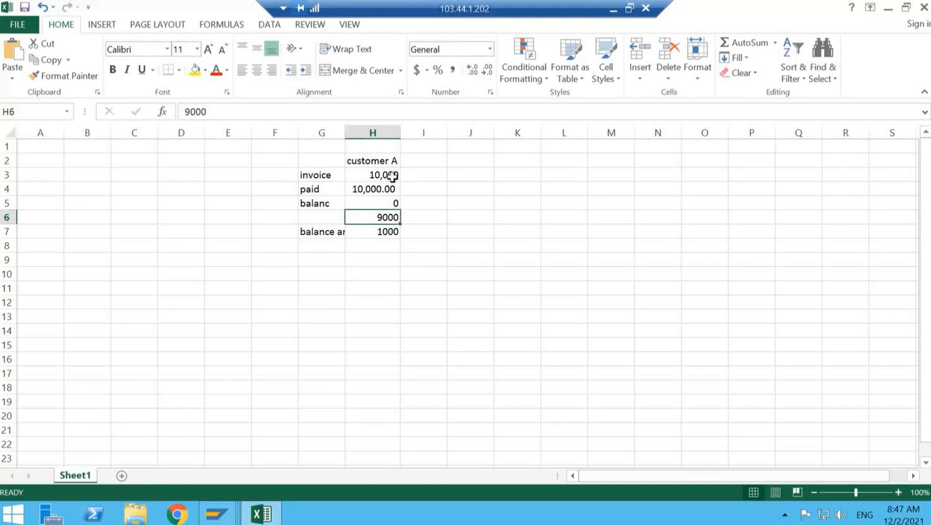
left_click(391, 231)
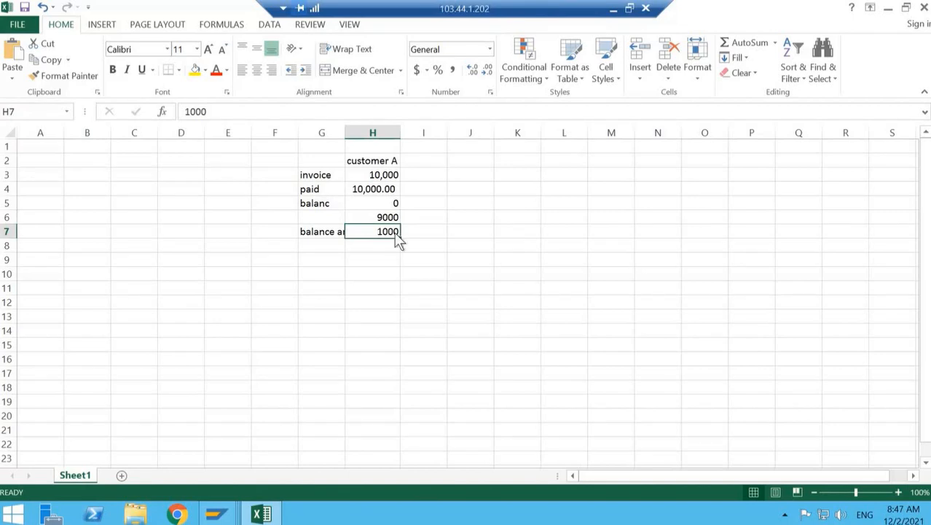
Return to the SAP line item display and open the DR invoice's line item and its full document in the data entry view.
key("alt+Tab")
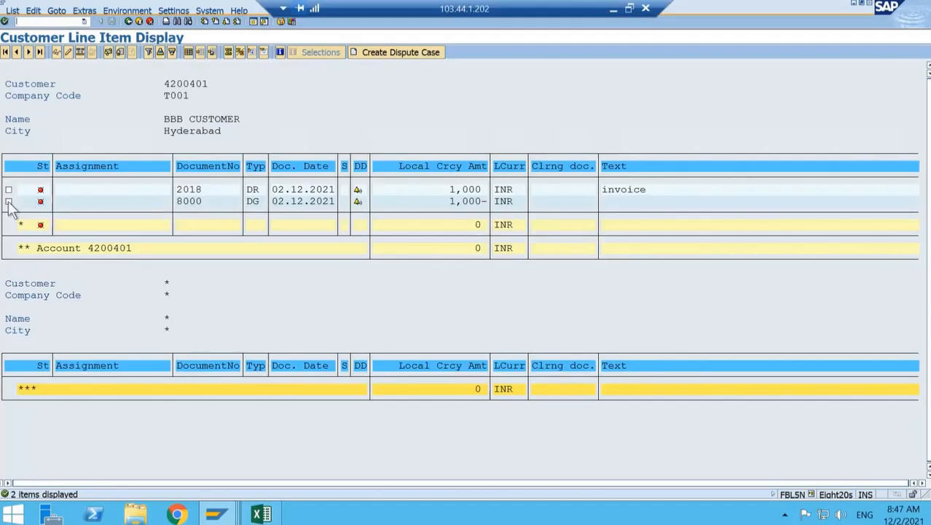
left_click(8, 202)
double_click(192, 189)
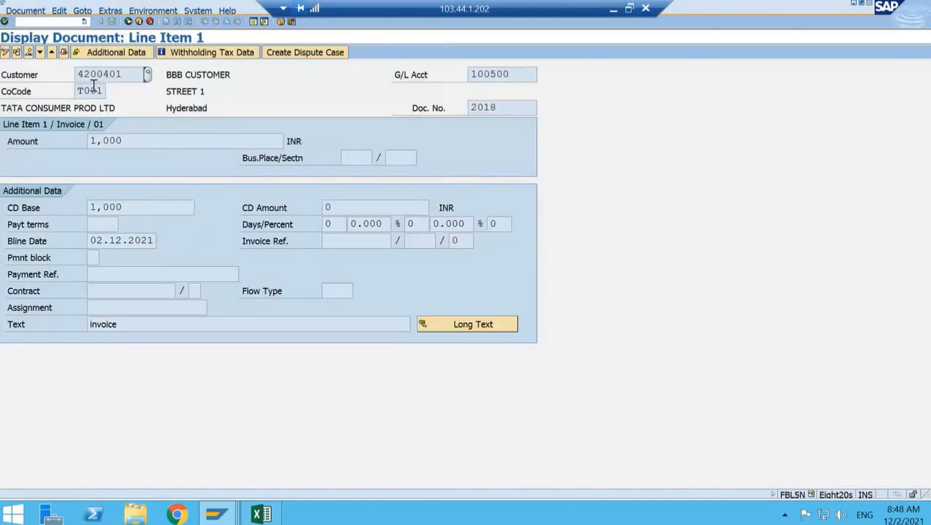
left_click(27, 54)
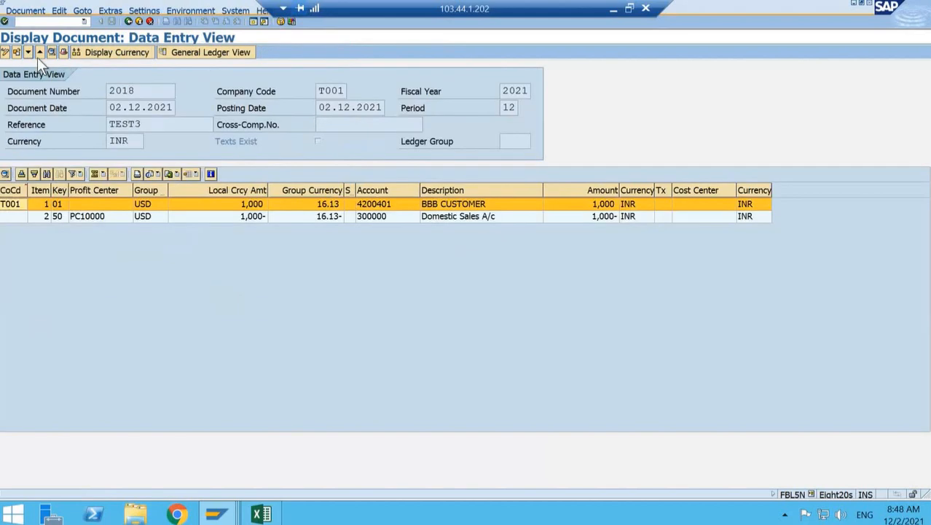
Review the customer and domestic sales items of the DR invoice document, and return to the customer line item list.
left_click(457, 205)
left_click(458, 217)
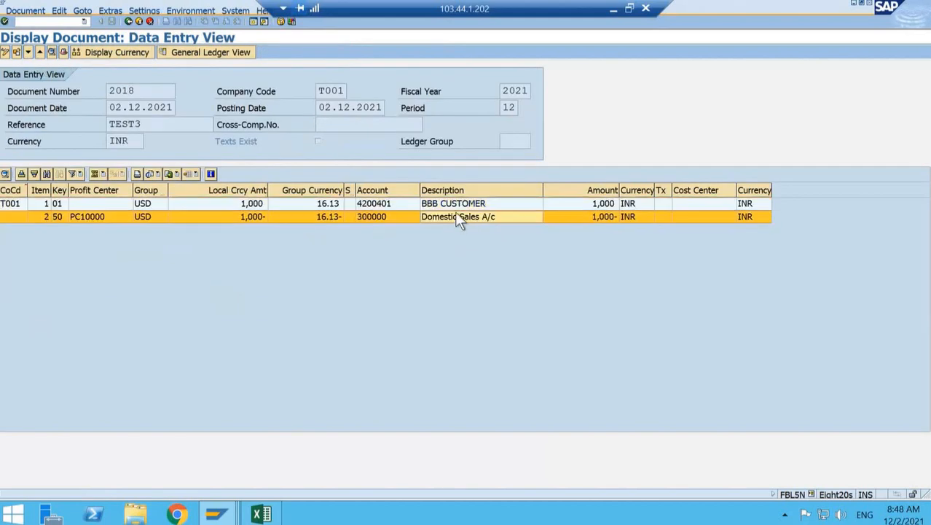
left_click(459, 207)
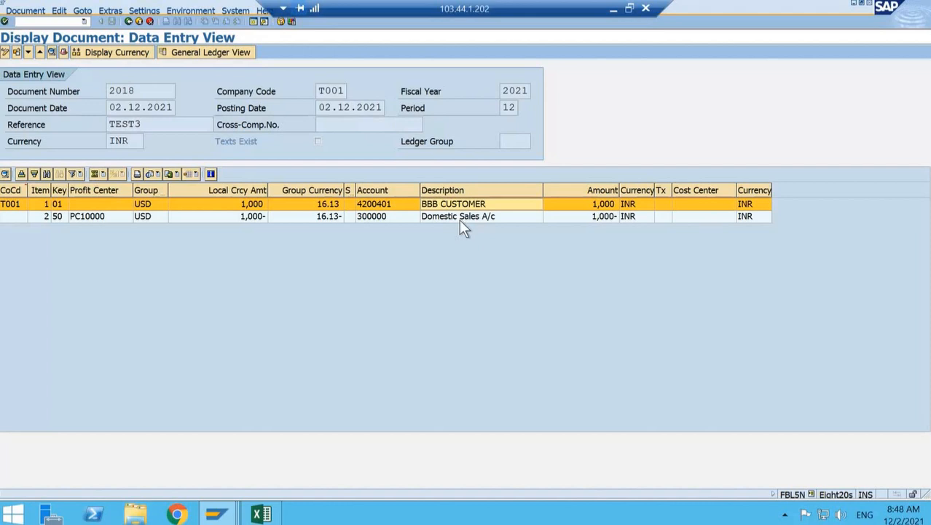
left_click(131, 23)
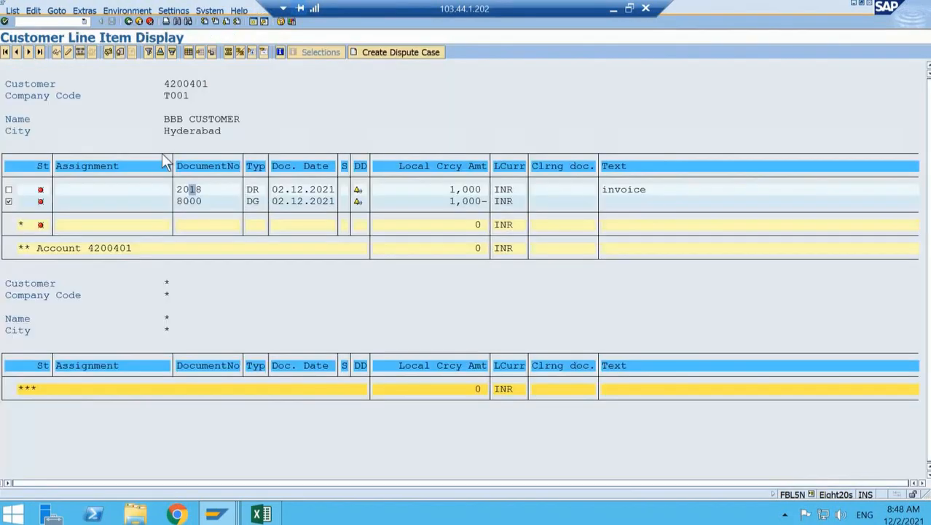
Check the DR invoice's document header from its line item, and compare the invoice and credit memo amounts in the list.
double_click(190, 189)
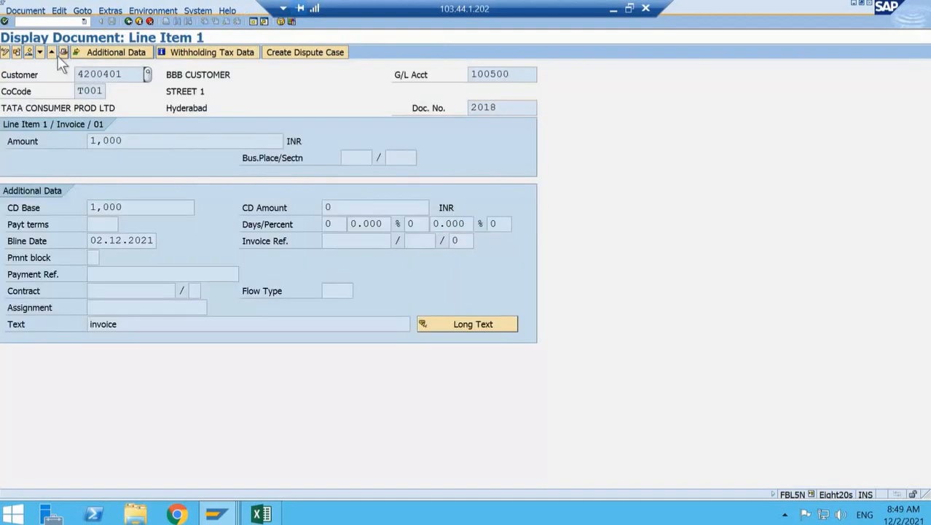
left_click(63, 52)
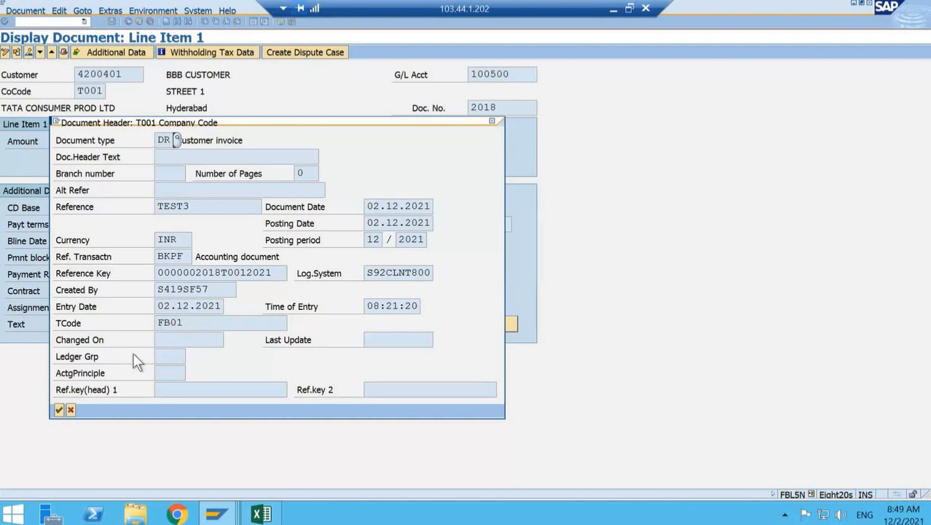
left_click(71, 409)
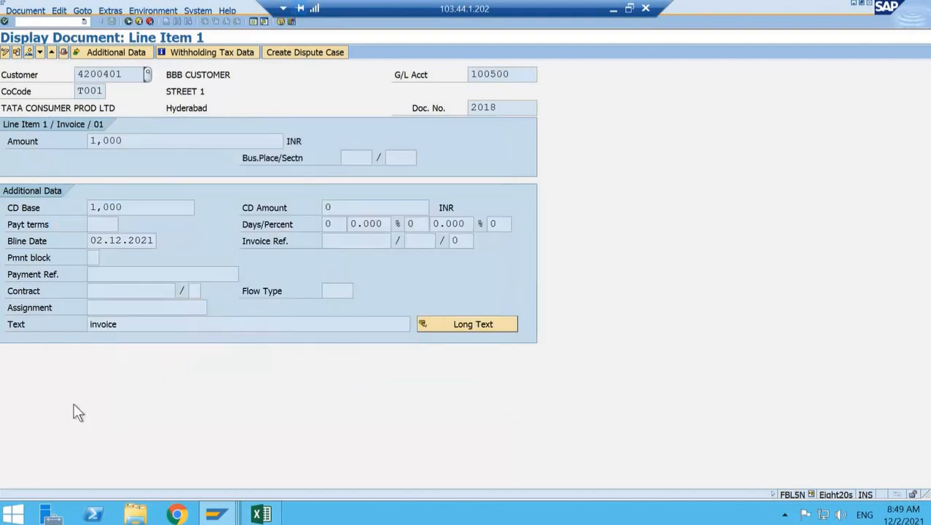
left_click(128, 22)
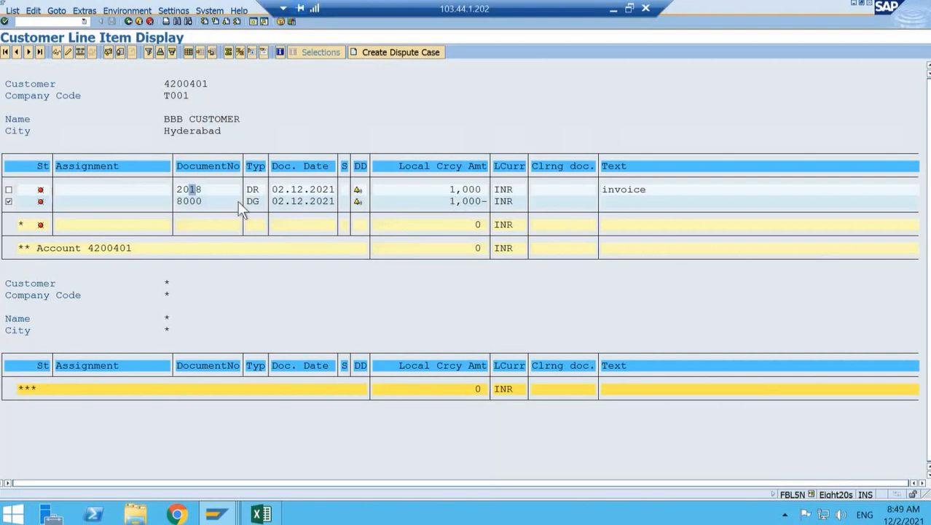
left_click(455, 191)
left_click(454, 200)
Switch to the Edit Table Views session, decline displaying the locked data and start transaction F-32 for clearing customer items.
mouse_move(219, 516)
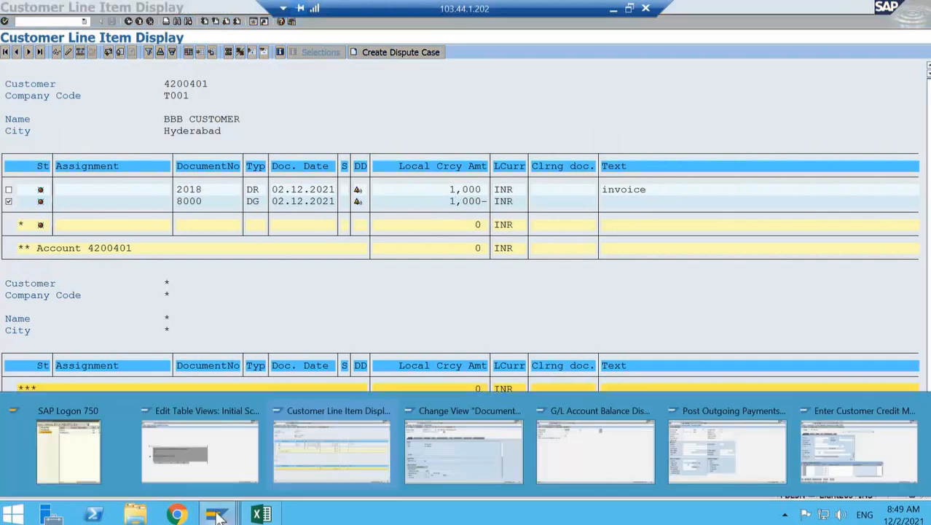
left_click(209, 475)
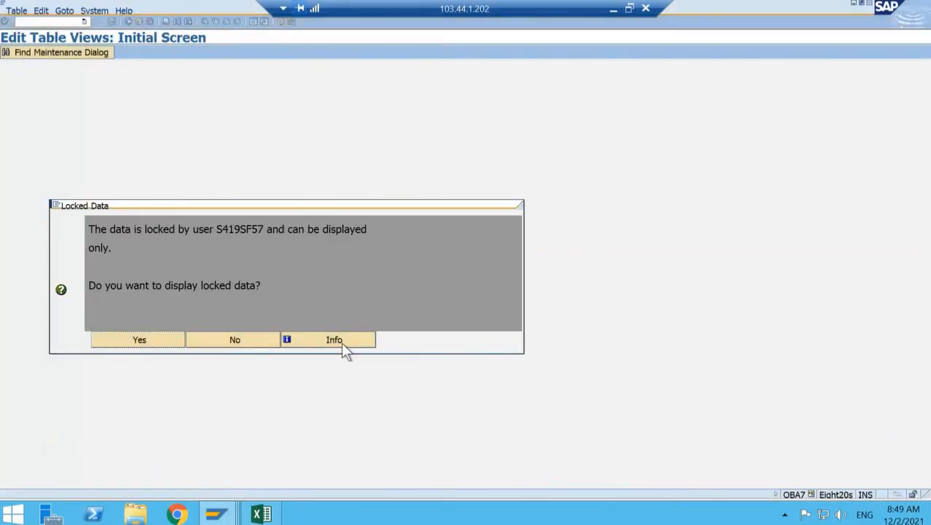
left_click(236, 351)
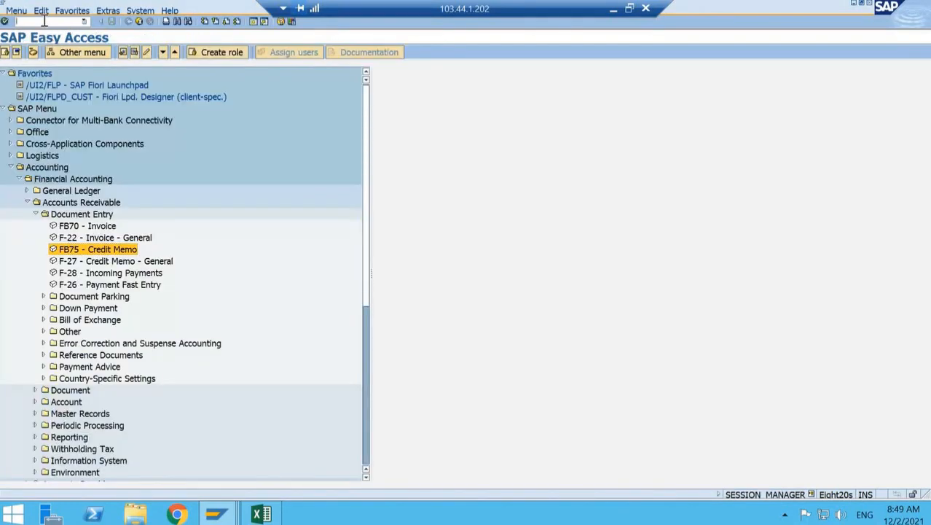
type("f-32")
key("Return")
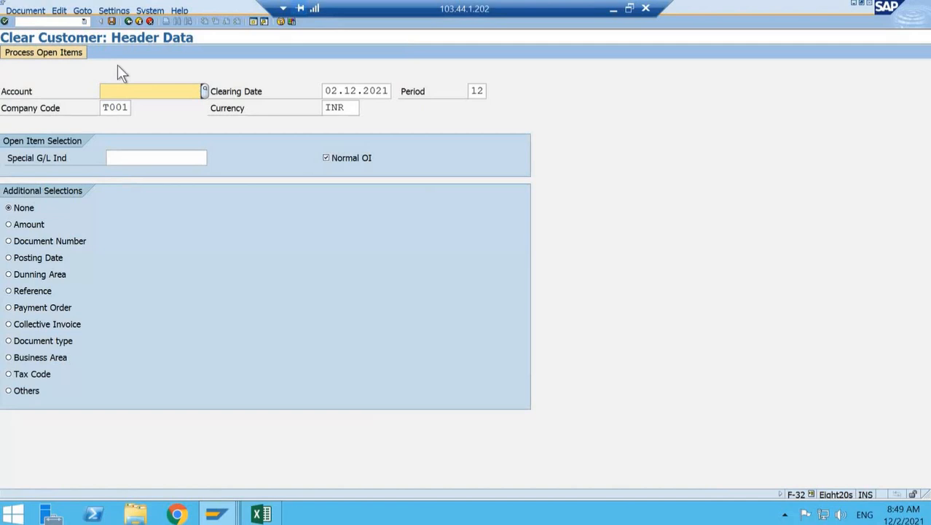
Choose BBB CUSTOMER as the account to clear and process its open items.
left_click(206, 94)
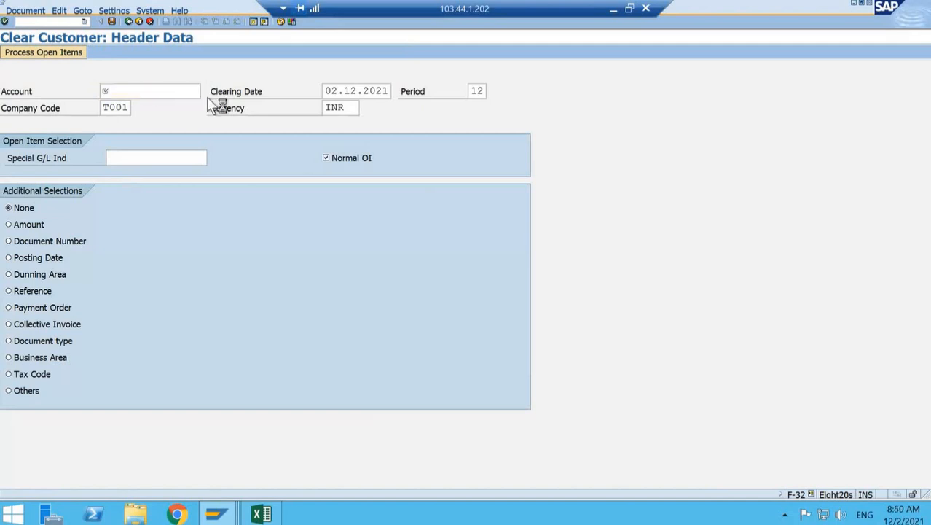
key("Return")
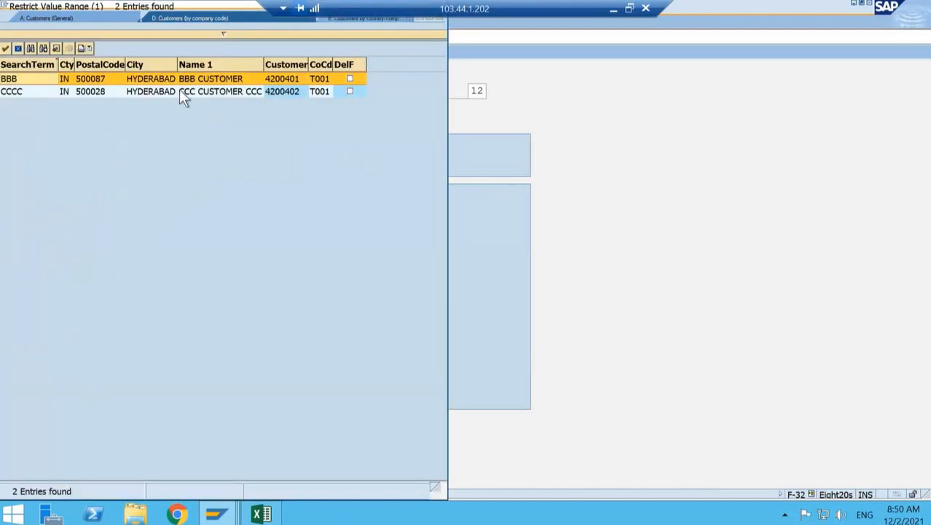
double_click(204, 81)
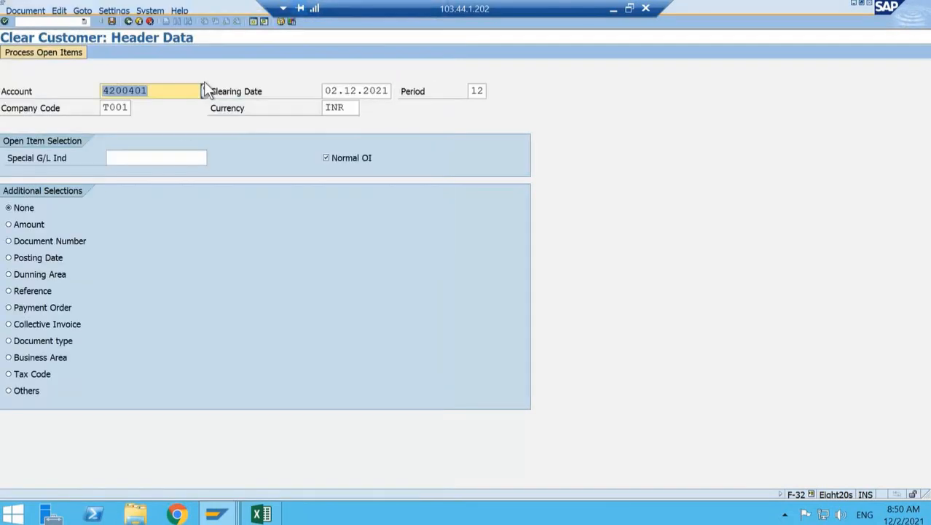
left_click(54, 55)
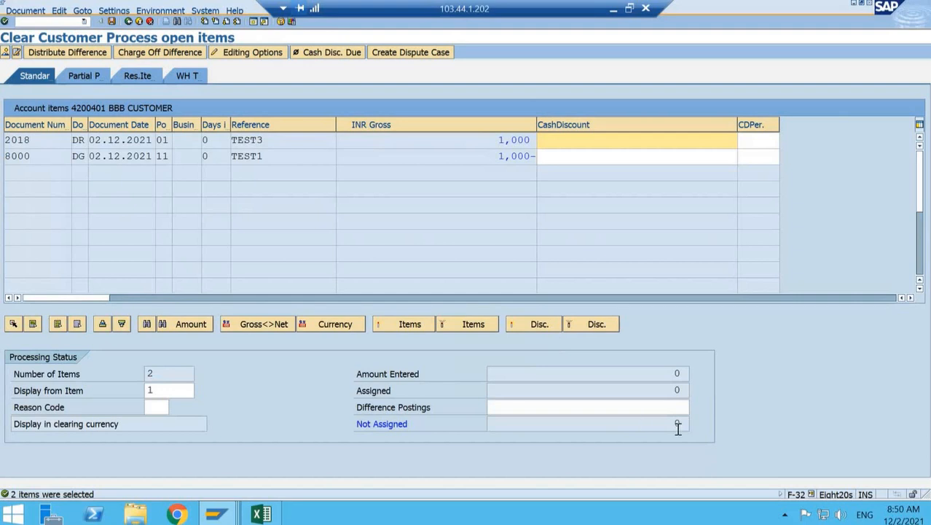
Switch to the Customer Line Item Display session and deselect the DG credit memo line.
left_click(215, 514)
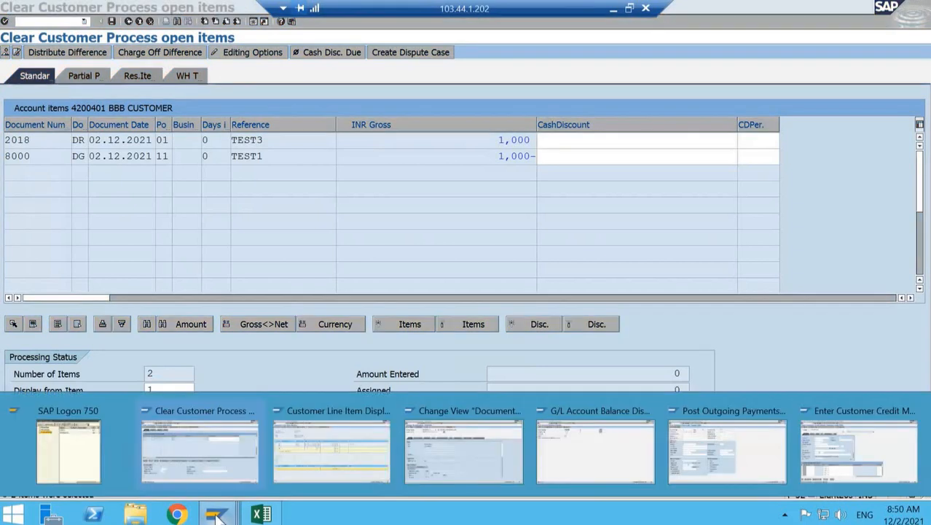
left_click(305, 462)
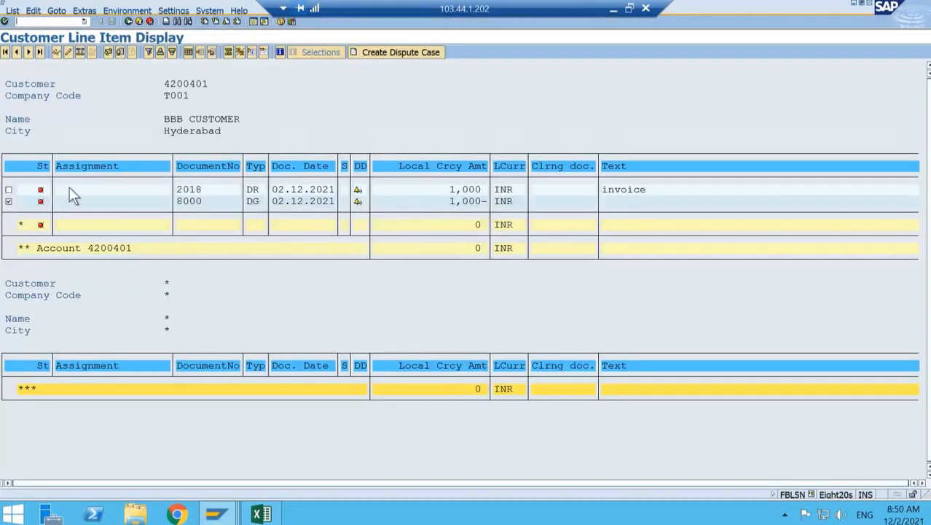
left_click(9, 201)
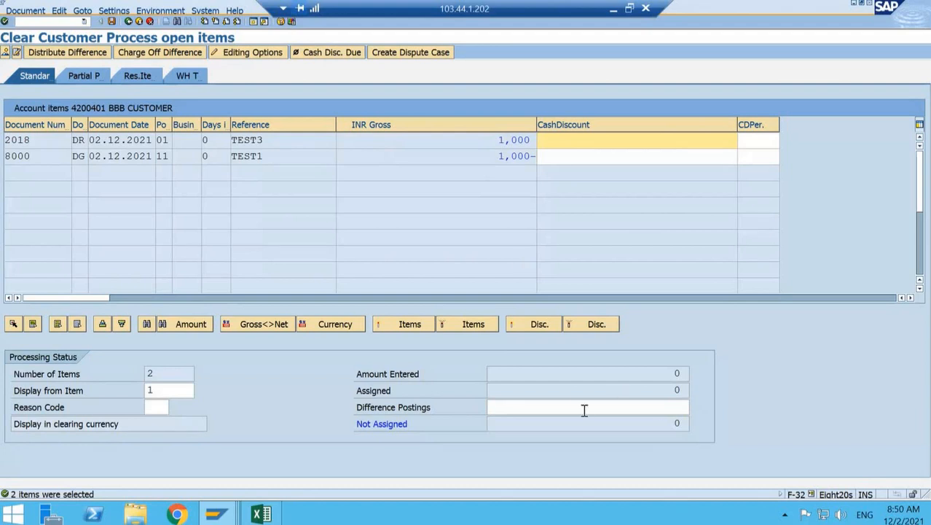
Check the not assigned amount and the gross amounts of both open items in the Clear Customer session.
left_click(662, 428)
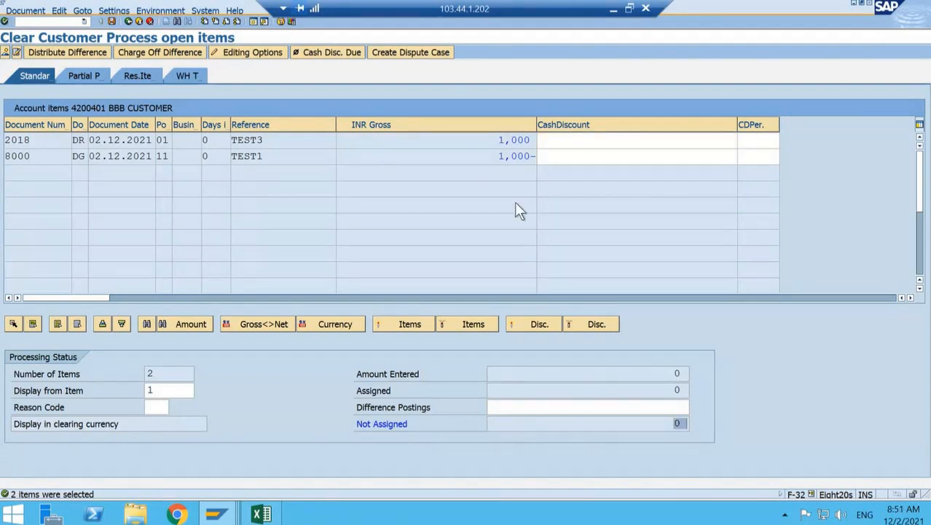
double_click(483, 140)
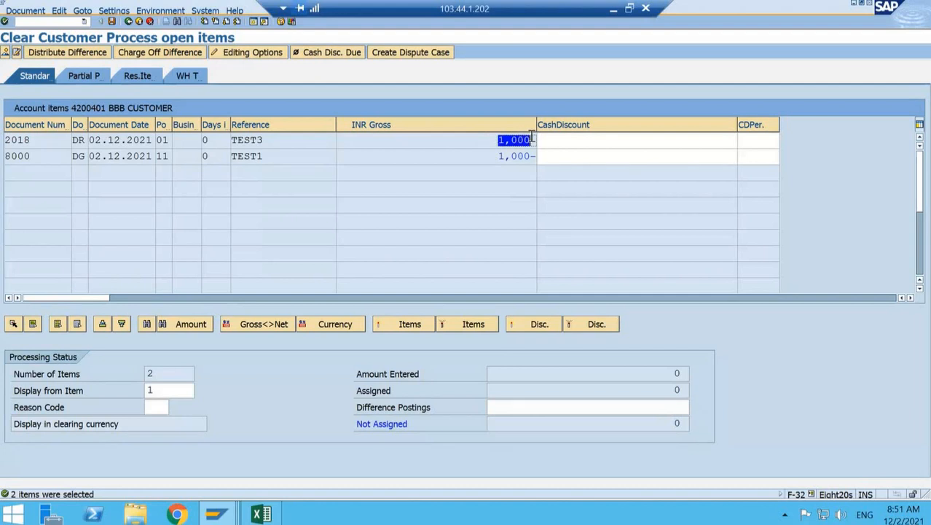
double_click(521, 156)
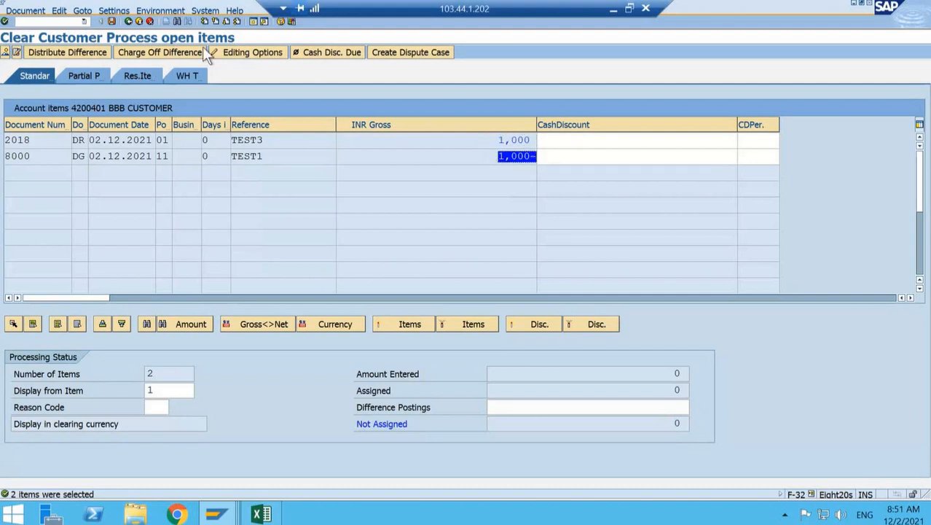
Open the clearing document overview, simulate the customer clearing and post it.
left_click(5, 54)
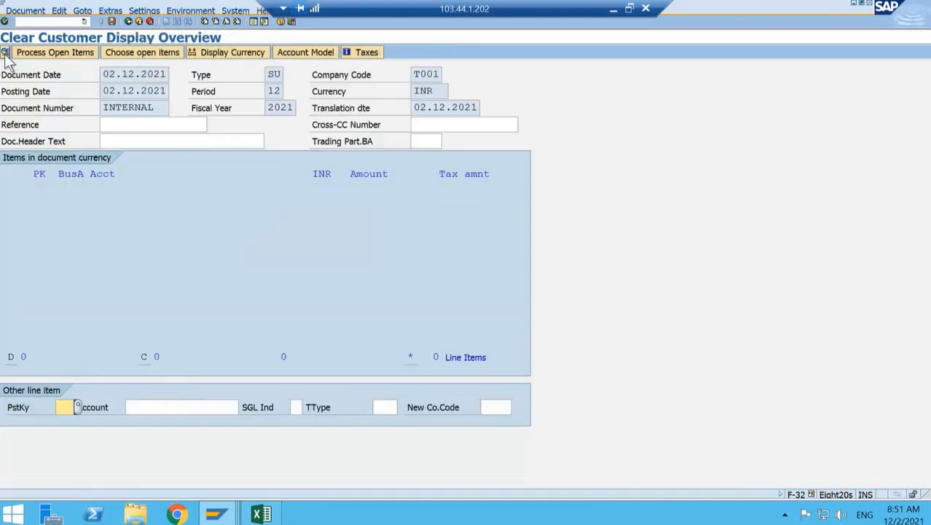
left_click(25, 10)
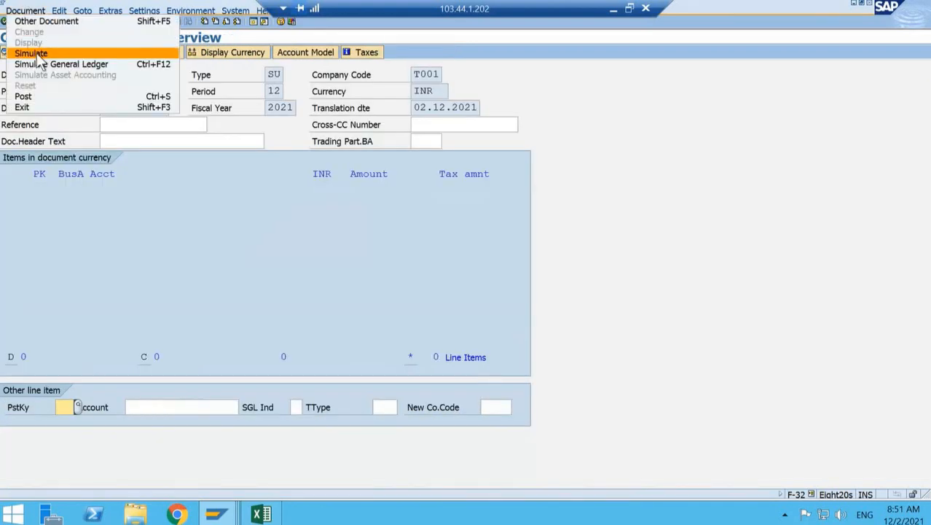
left_click(35, 54)
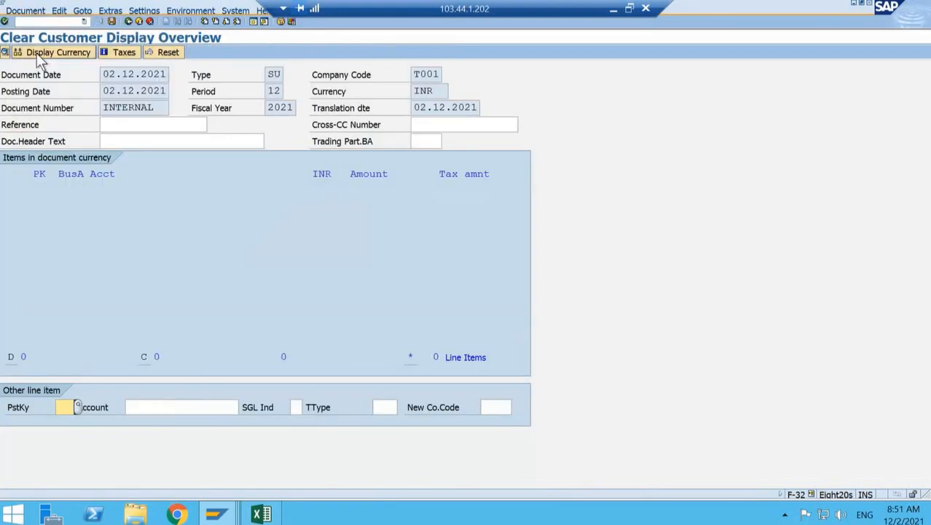
left_click(113, 21)
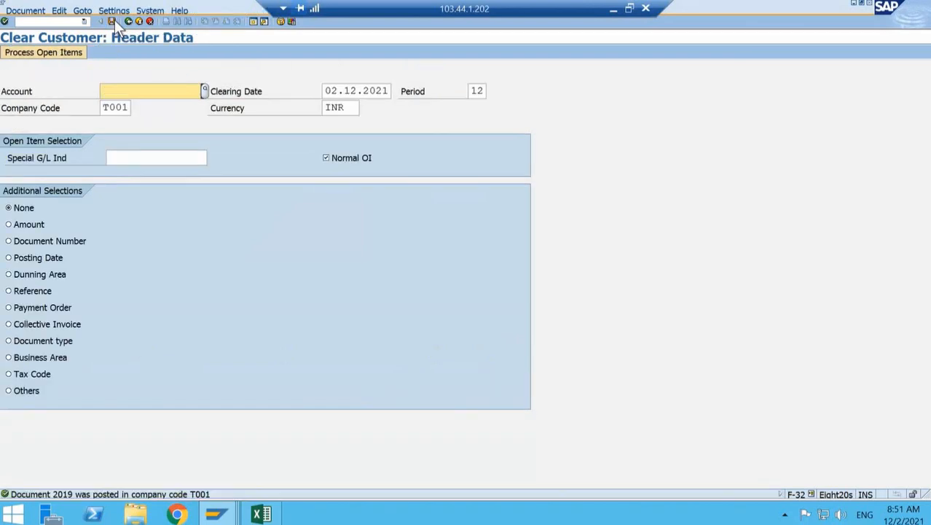
Switch to the Customer Line Item Display session, refresh the open items list and close the information message.
mouse_move(216, 513)
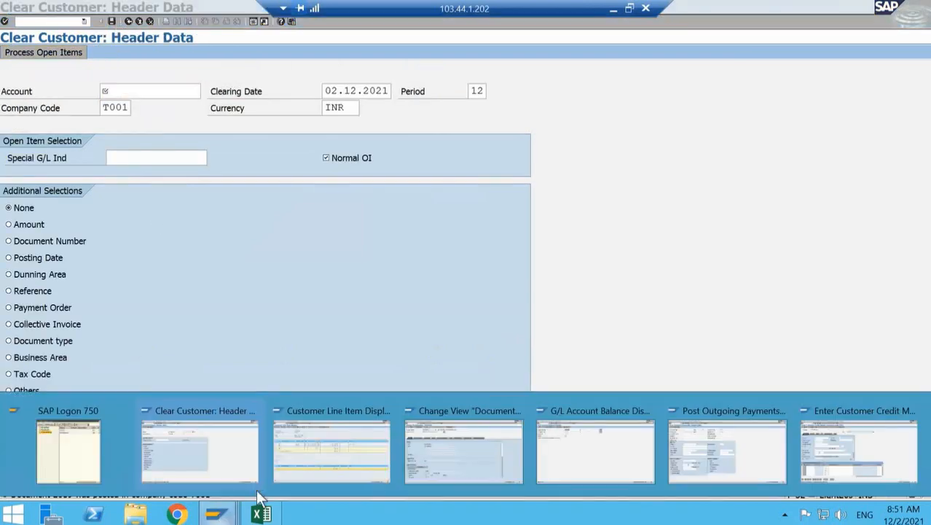
left_click(342, 467)
left_click(13, 10)
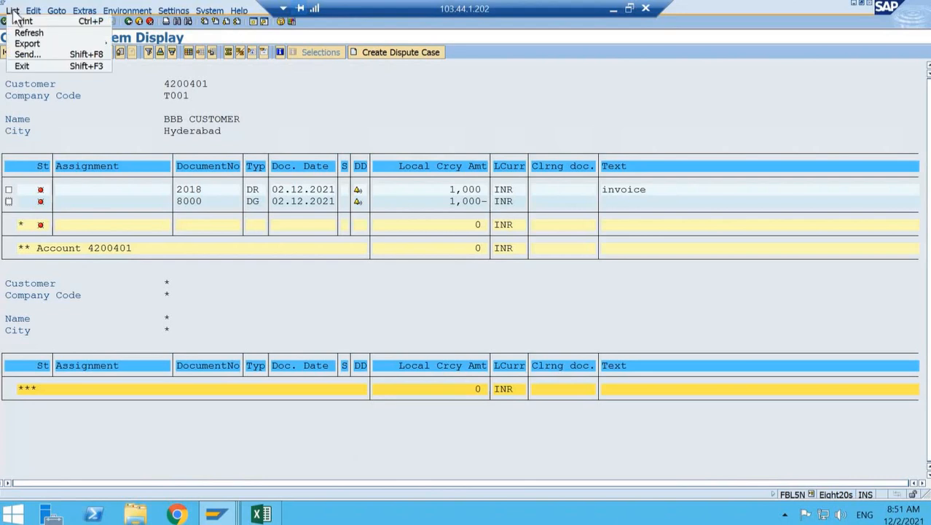
left_click(22, 32)
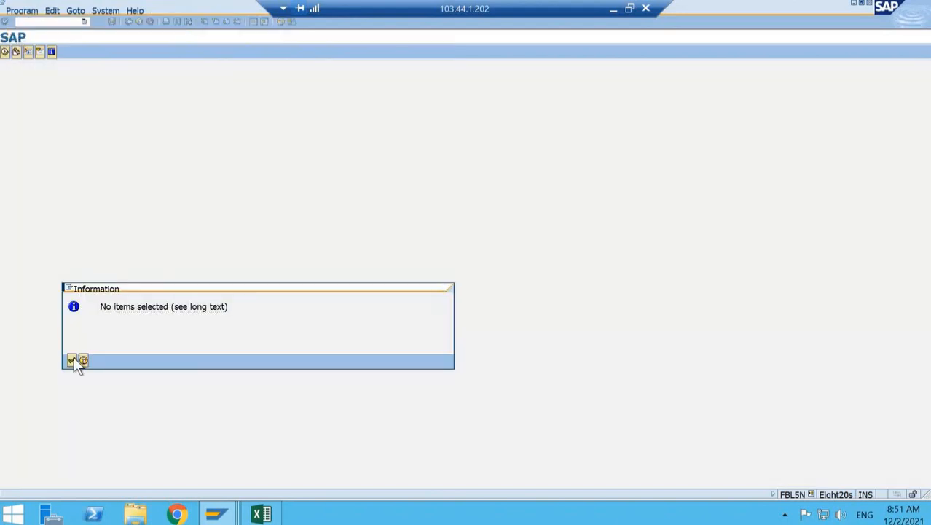
left_click(72, 359)
Restart transaction FBL5N and display the cleared items of BBB CUSTOMER in company code T001.
left_click(128, 21)
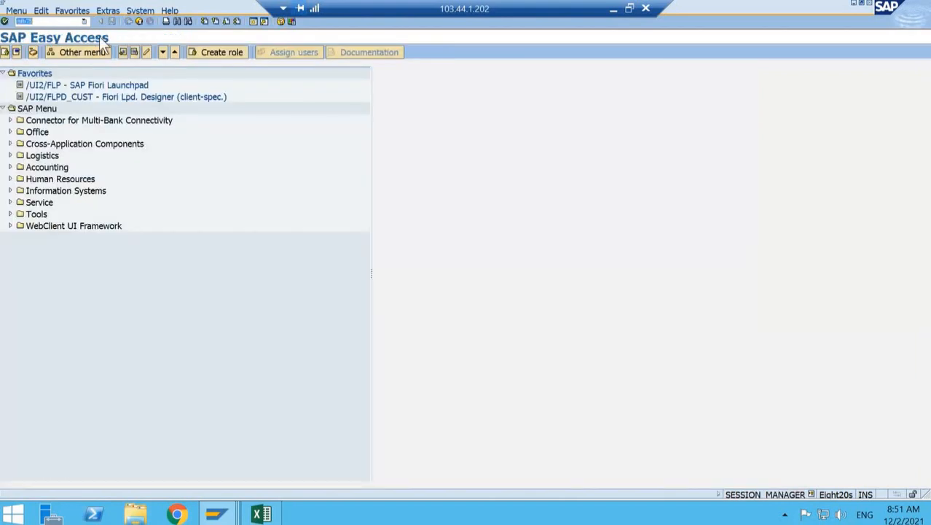
key("Down")
key("Down")
key("Down")
key("Down")
key("Return")
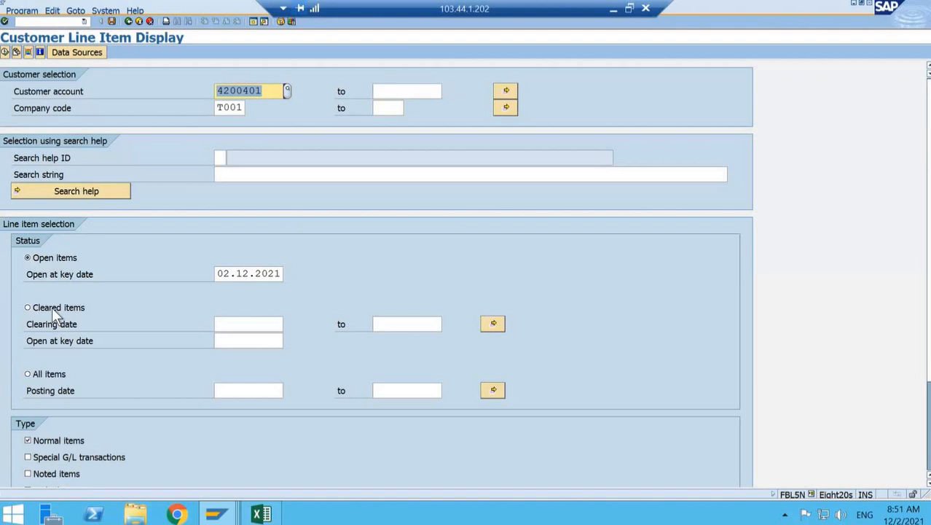
left_click(52, 307)
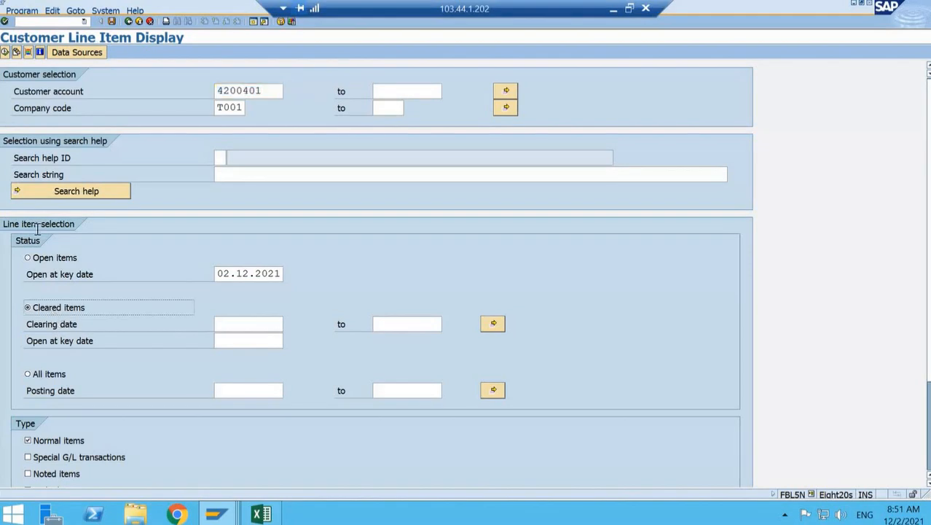
left_click(4, 57)
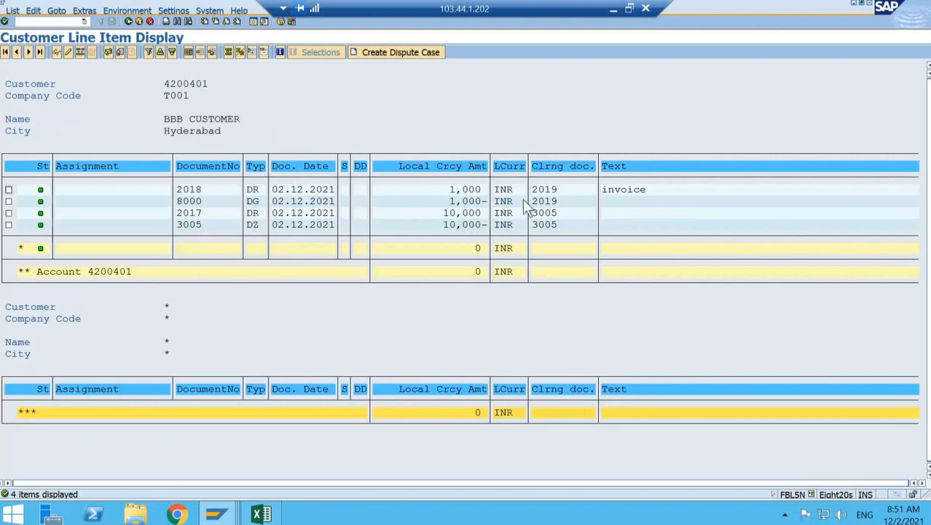
Open the cleared DG credit memo's line item to check its clearing details, and return to the list.
left_click(261, 202)
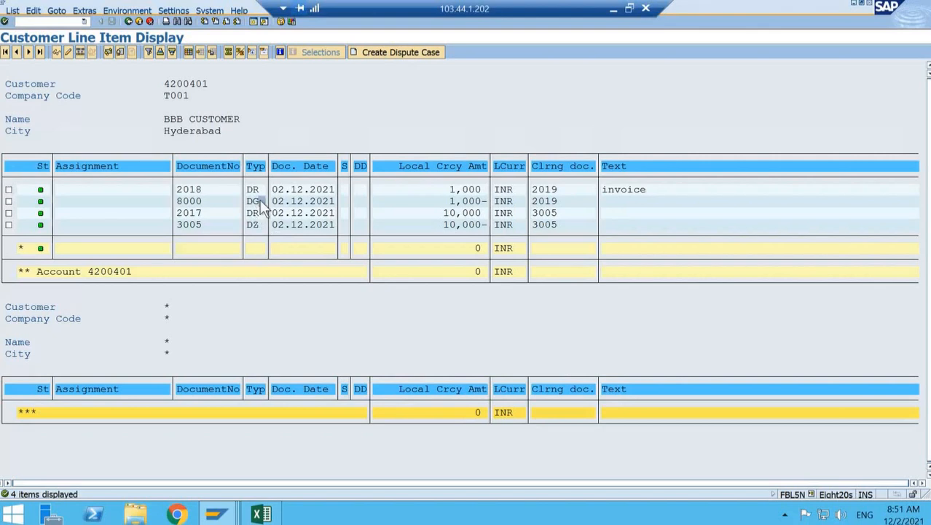
double_click(9, 203)
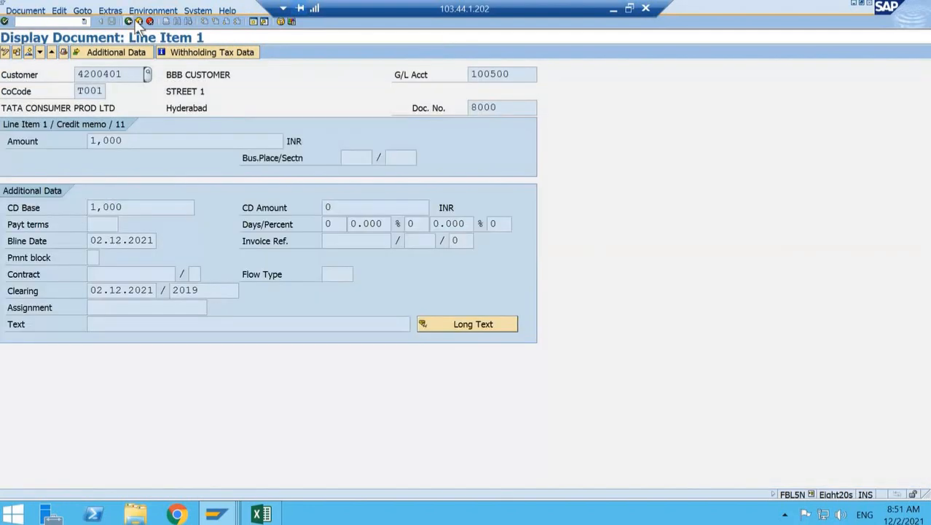
left_click(138, 21)
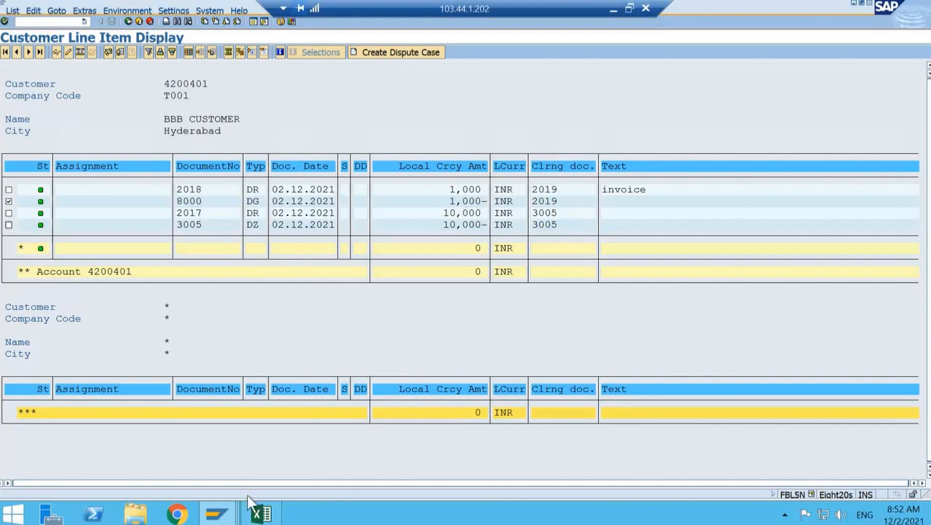
Switch to the Excel worksheet and enter 10000 in J3, 10000 in J4 and 8000 in J6.
left_click(261, 514)
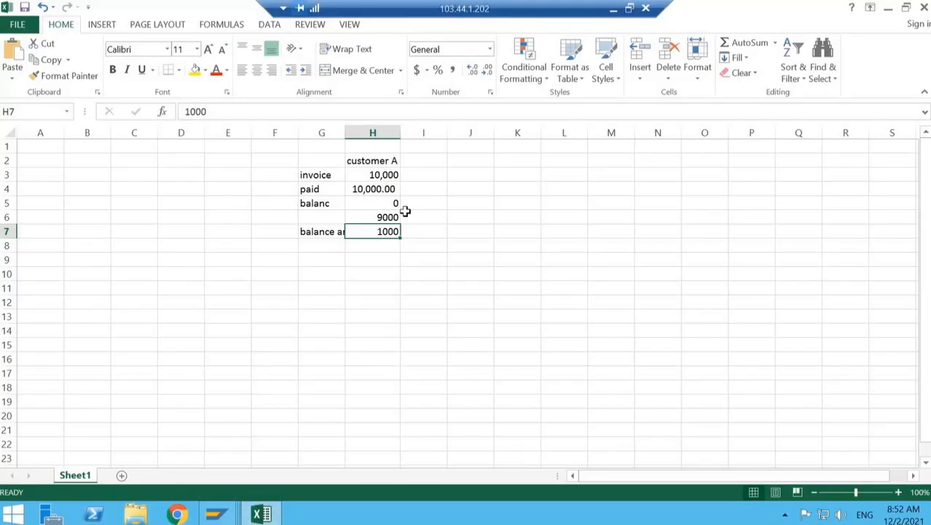
left_click(466, 159)
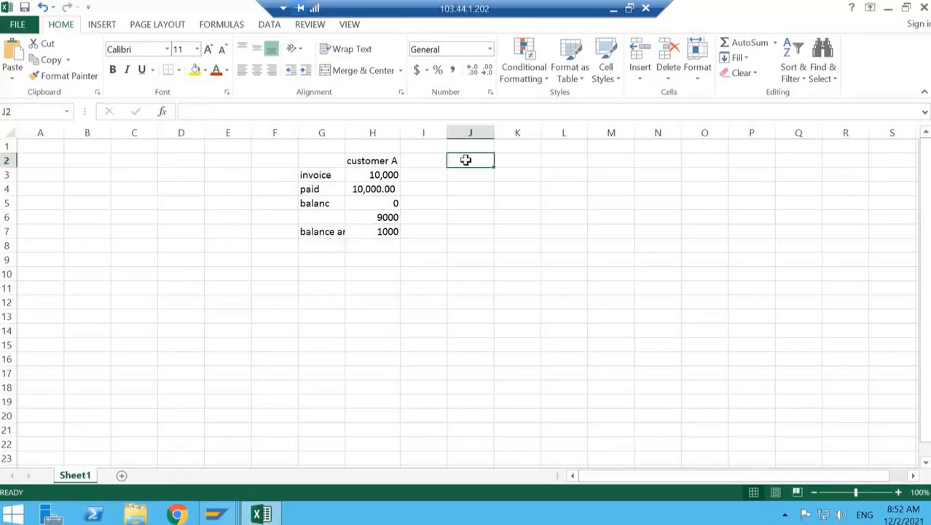
key("Return")
type("1")
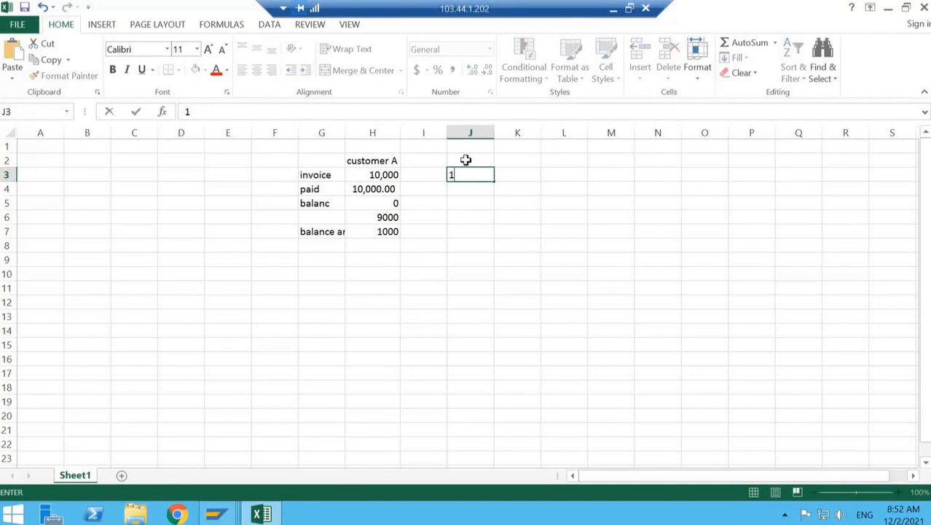
type("0000")
key("Return")
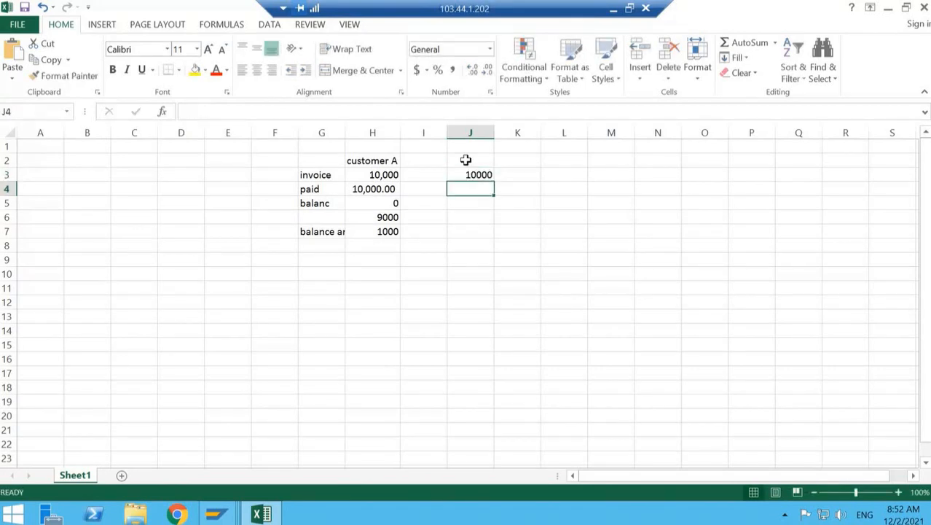
type("10000")
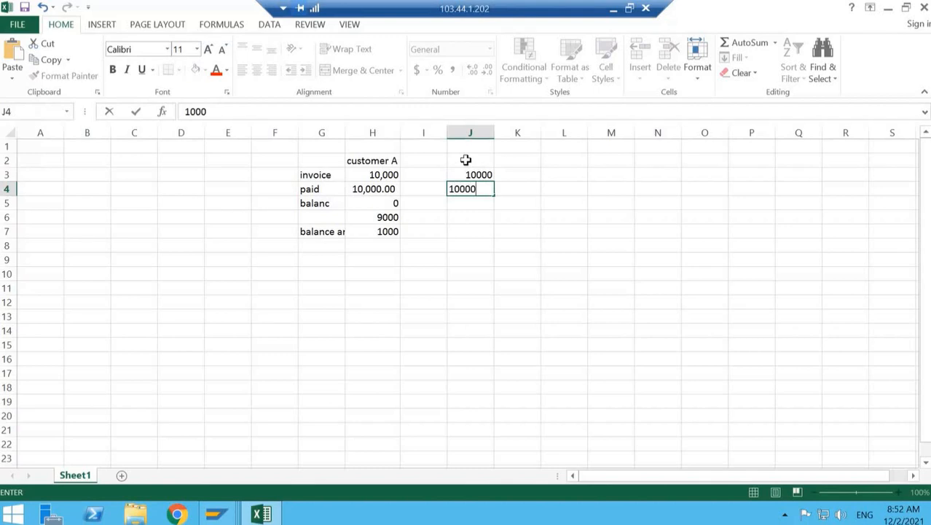
key("Return")
key("Return")
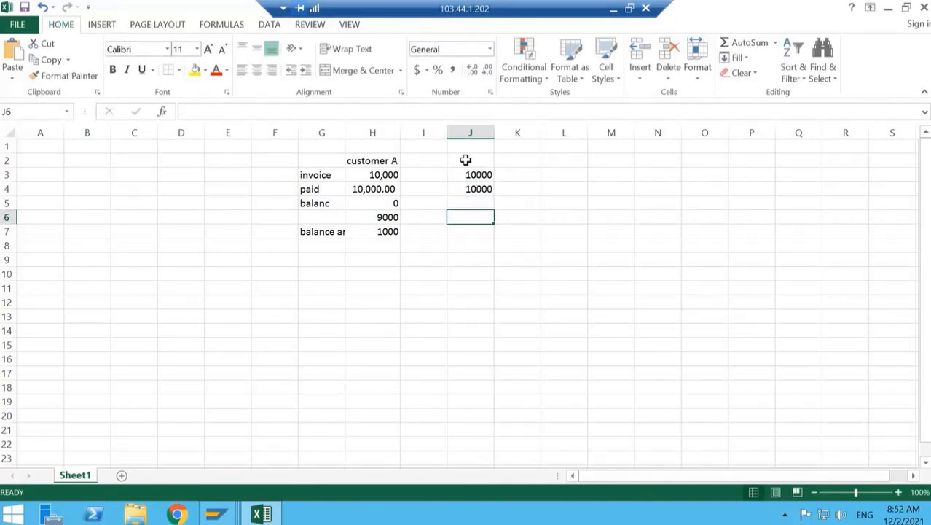
type("8000")
key("Return")
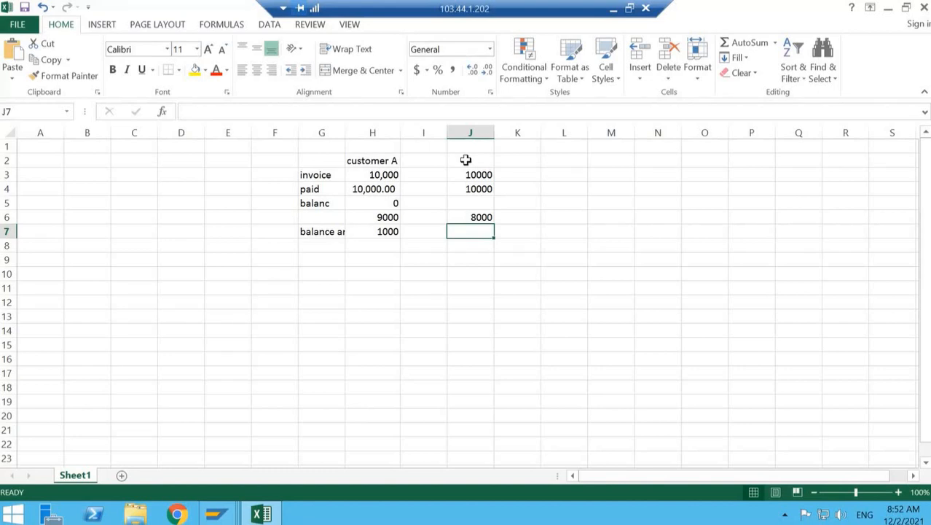
type("1")
key("BackSpace")
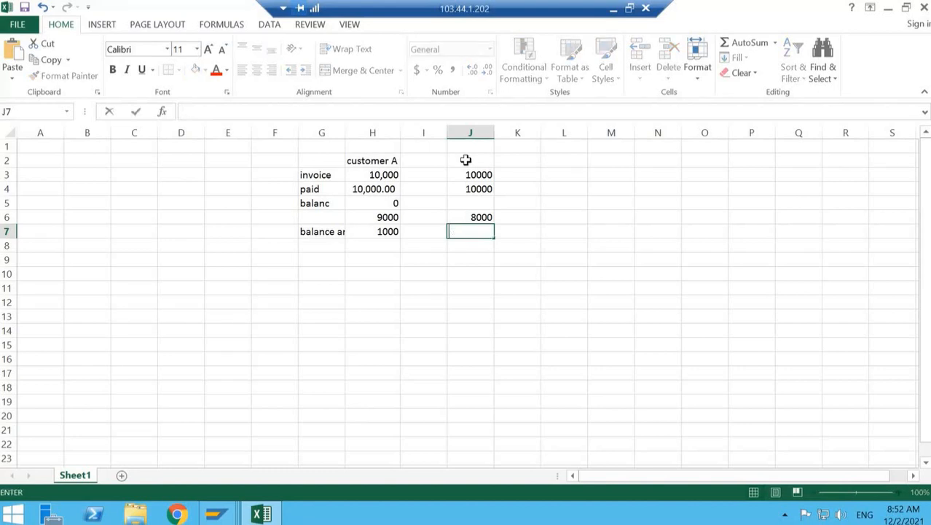
key("Left")
type("fu")
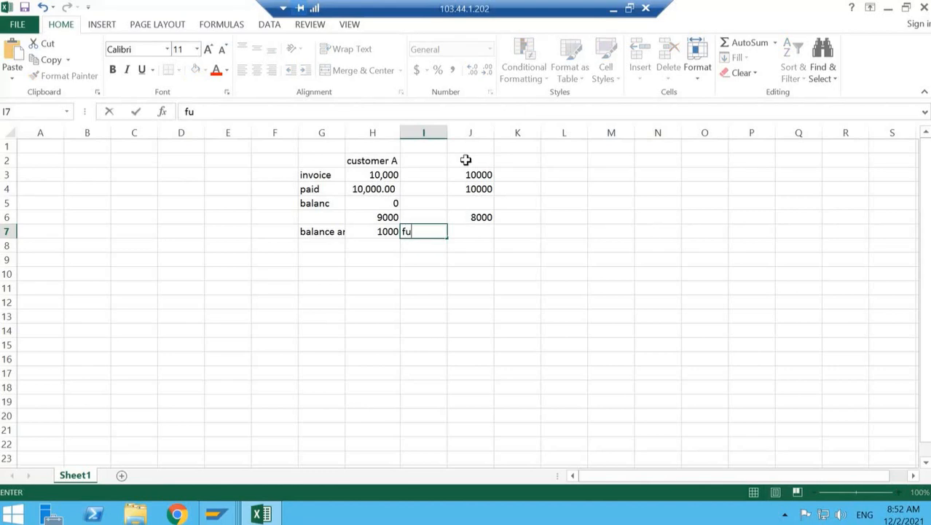
type("ture")
key("BackSpace")
key("BackSpace")
key("BackSpace")
key("BackSpace")
key("BackSpace")
key("BackSpace")
key("Escape")
Label the 8000 amount "Amout to be paid" in K6 and enter "Difference" in K7.
key("Right")
key("Right")
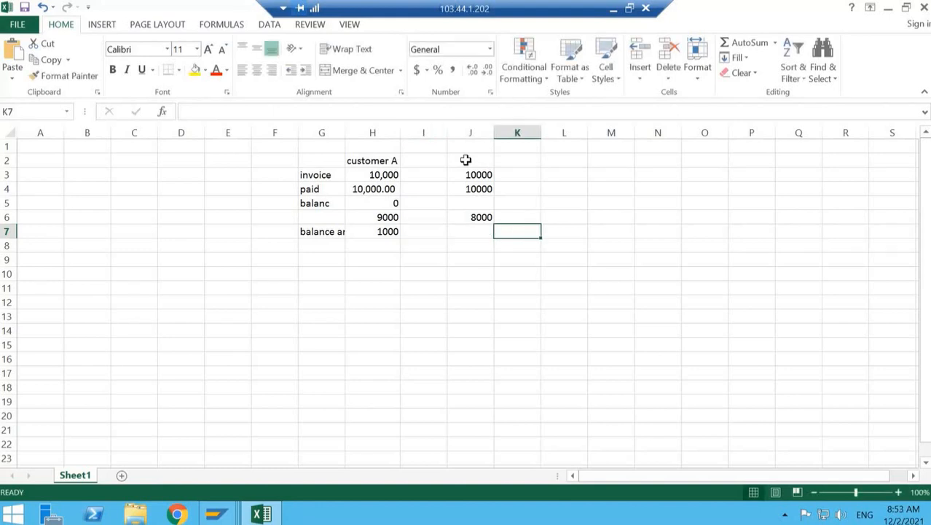
key("Left")
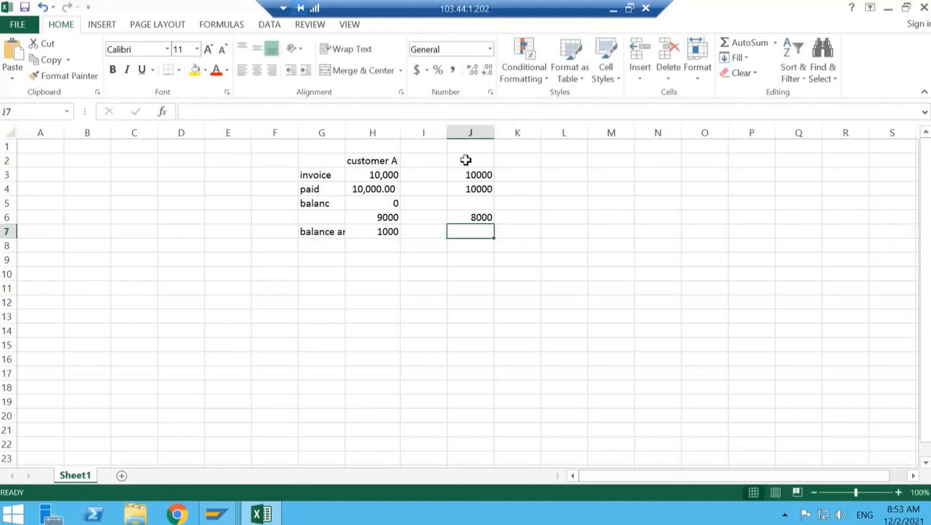
key("Right")
key("Up")
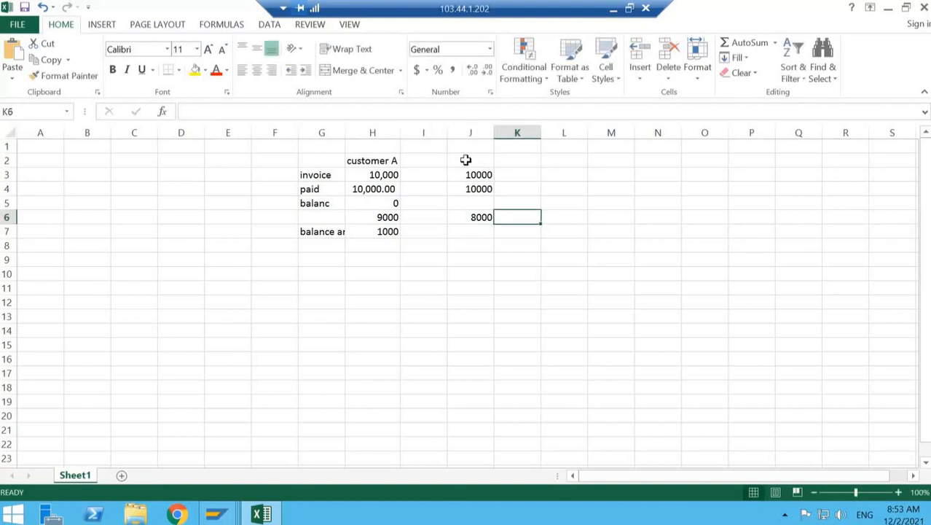
type("Amout")
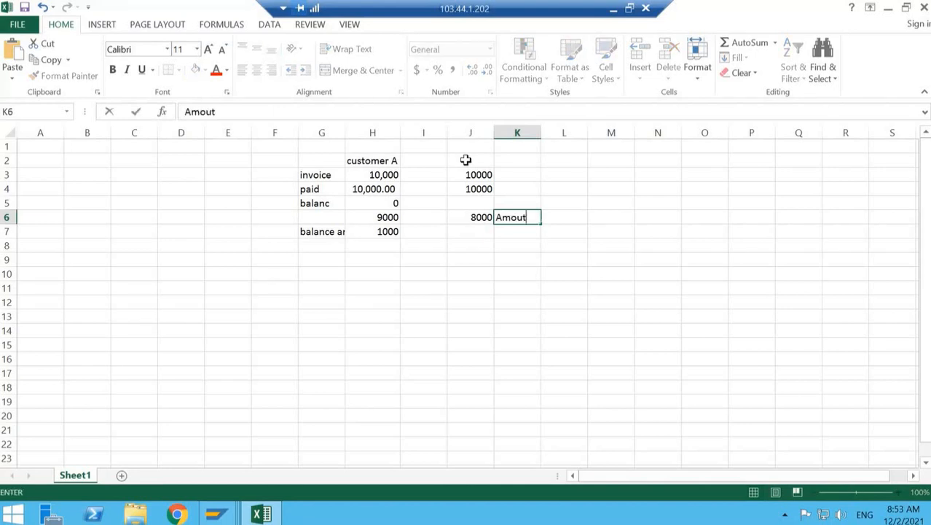
type(" to be pa")
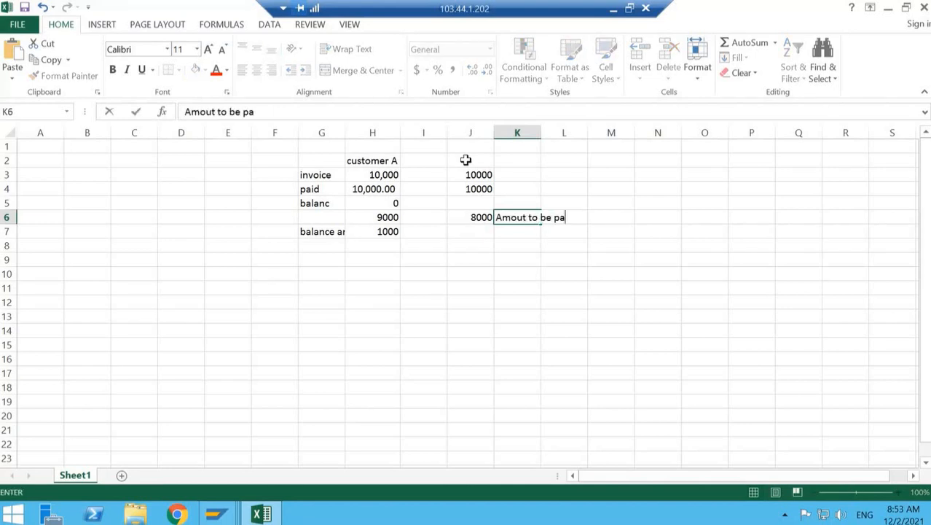
type("id")
key("Return")
key("Left")
key("Right")
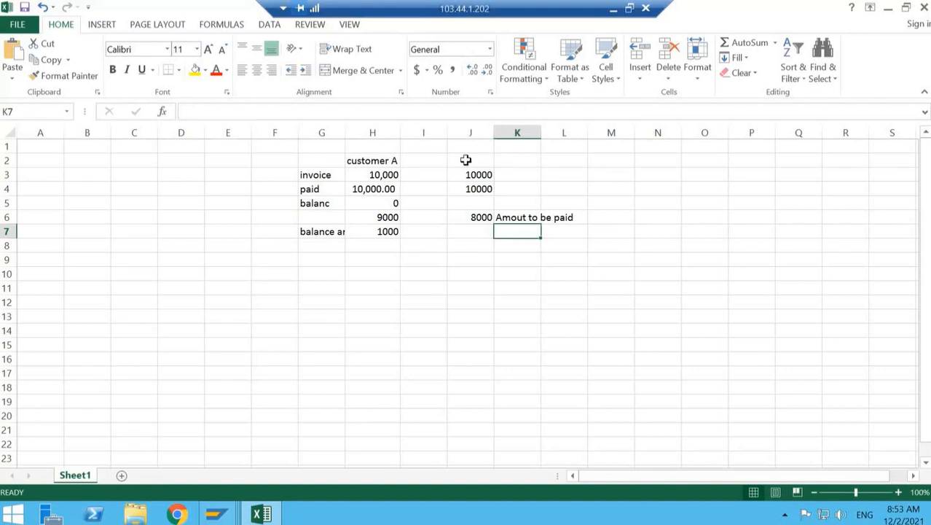
type("Differe")
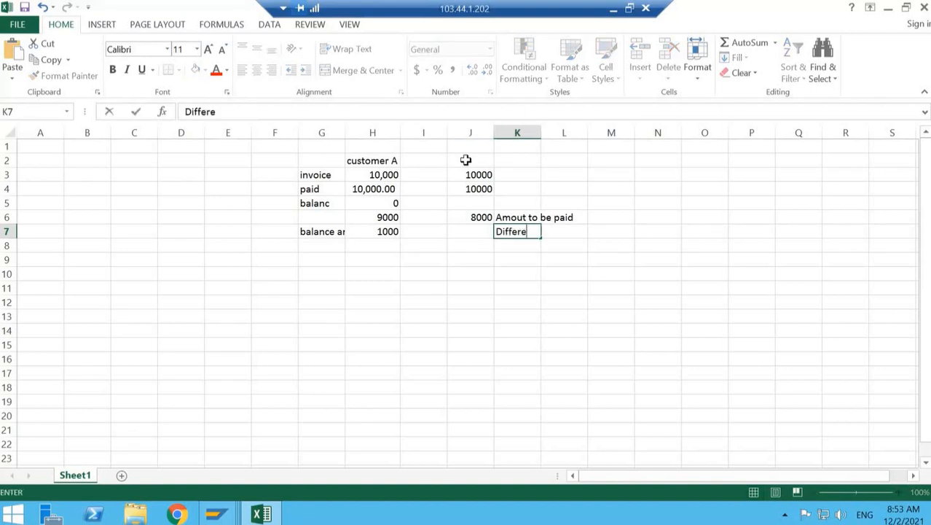
type("nce")
Calculate the difference in J7 with the formula =J4-J6 and make it bold.
key("Left")
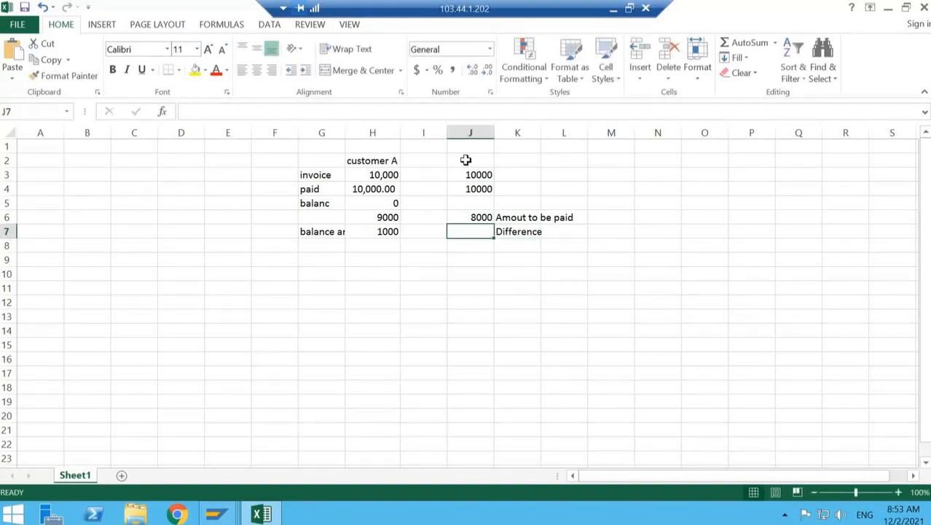
type("=")
key("Up")
key("Up")
key("Up")
type("-")
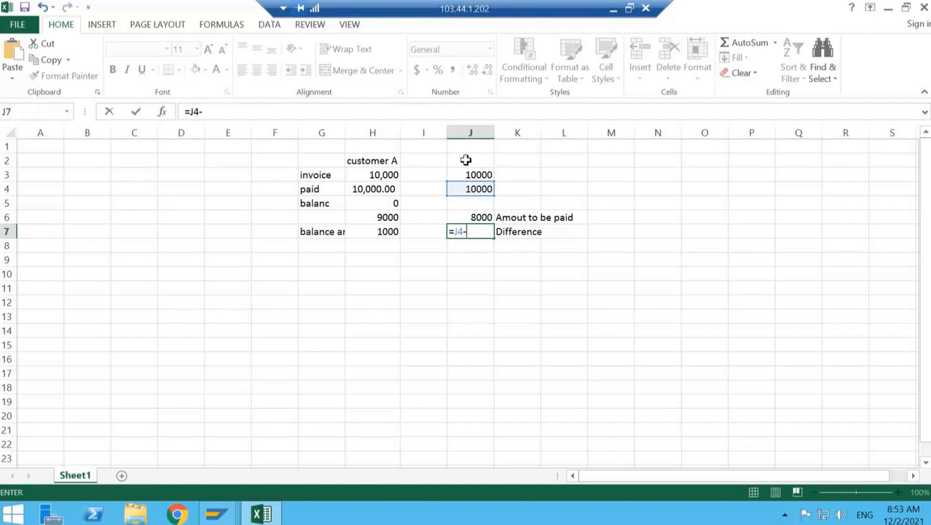
key("Up")
key("Return")
key("Up")
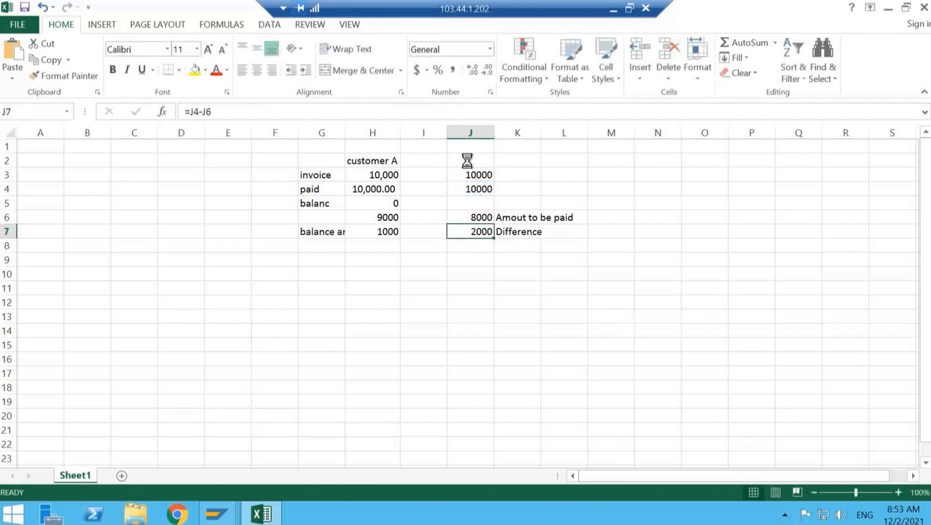
key("ctrl+b")
Enter "Invoice" in I9 with the amount 2500 in J9, and make the amount bold.
key("Down")
key("Down")
key("Left")
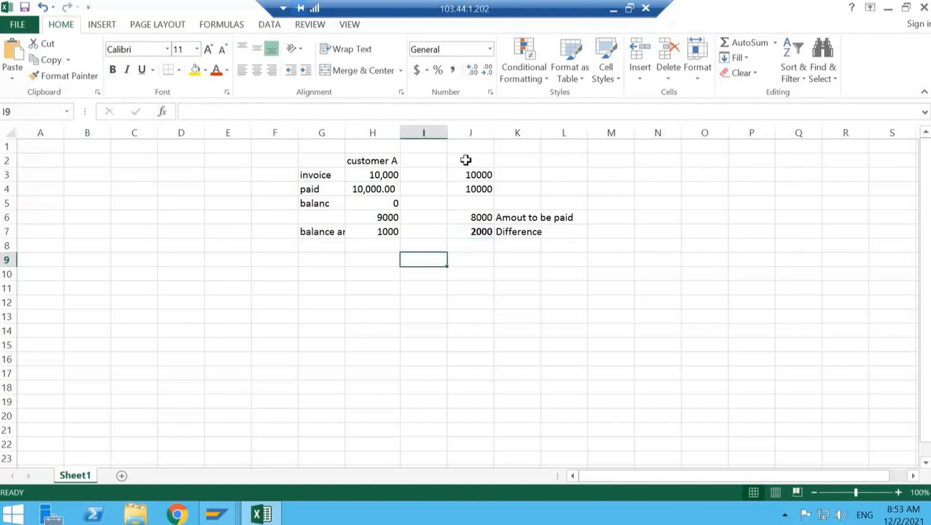
type("Invoice")
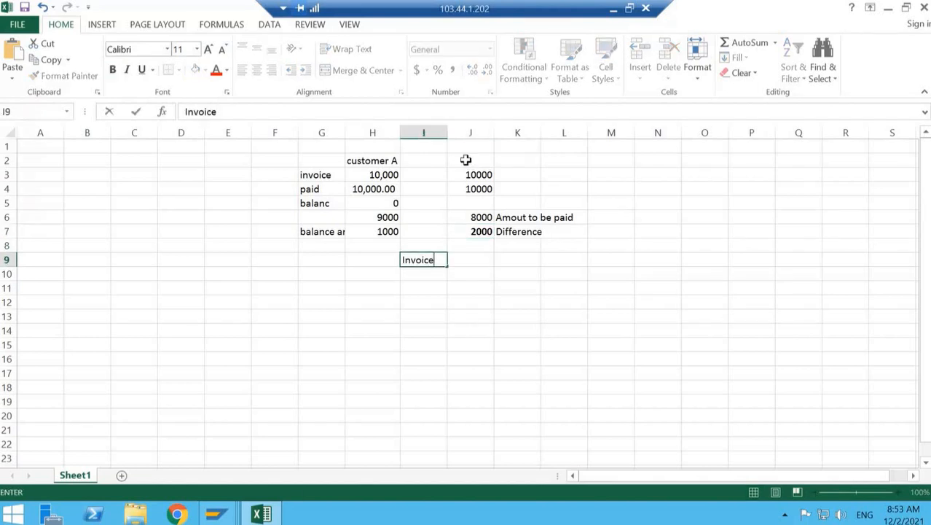
key("Tab")
type("2")
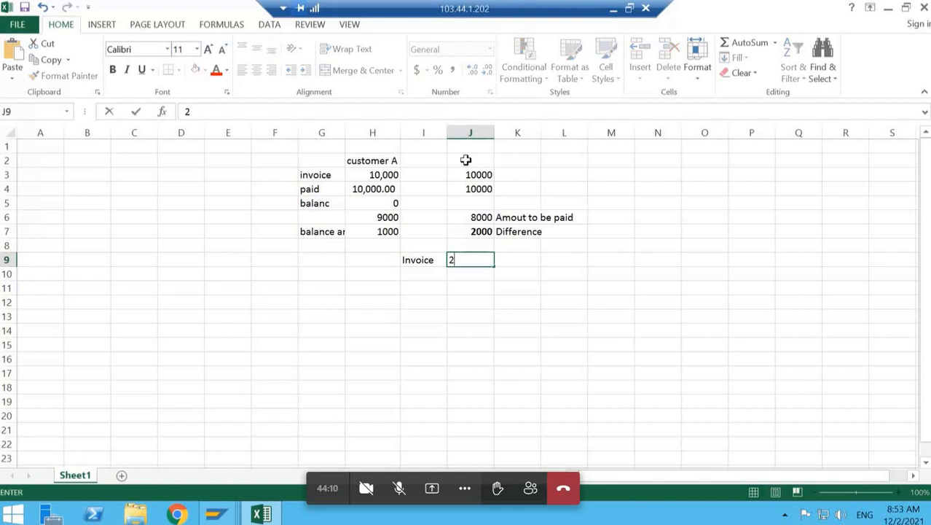
type("500")
key("Return")
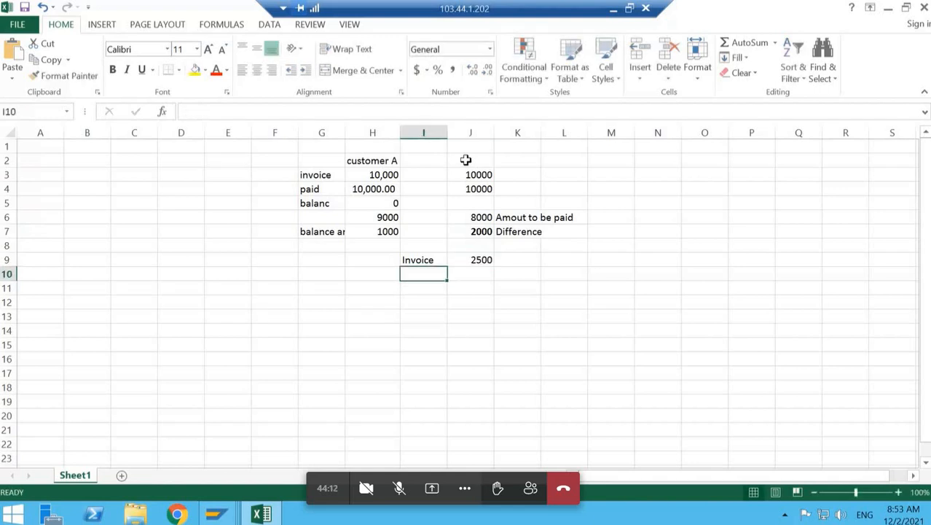
key("Up")
key("Right")
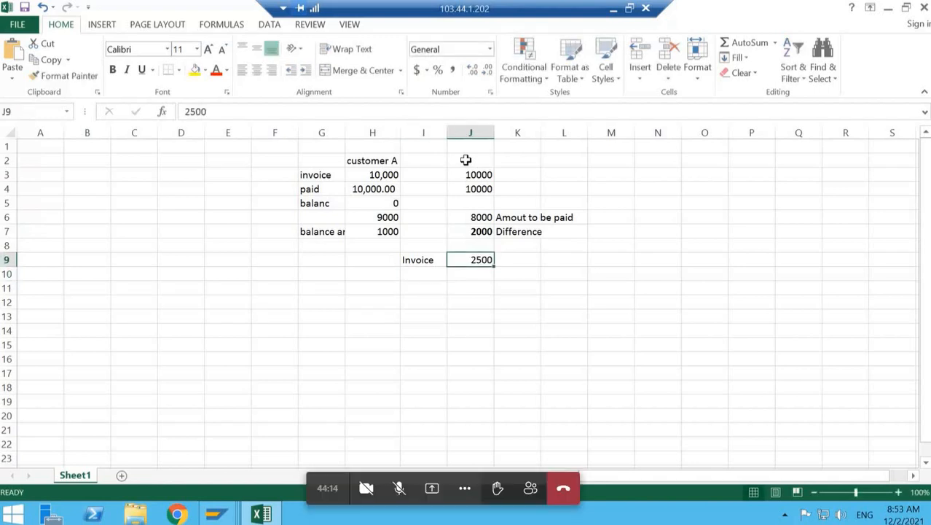
key("ctrl+b")
key("Down")
key("Up")
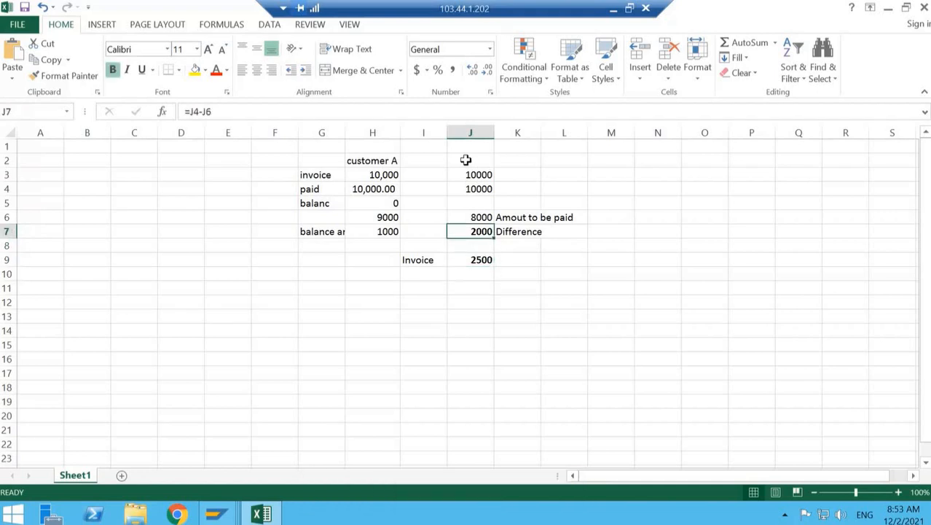
Enter "Payment" in I11 with the amount 500 in J11.
key("Down")
key("Down")
key("Down")
key("Down")
key("Left")
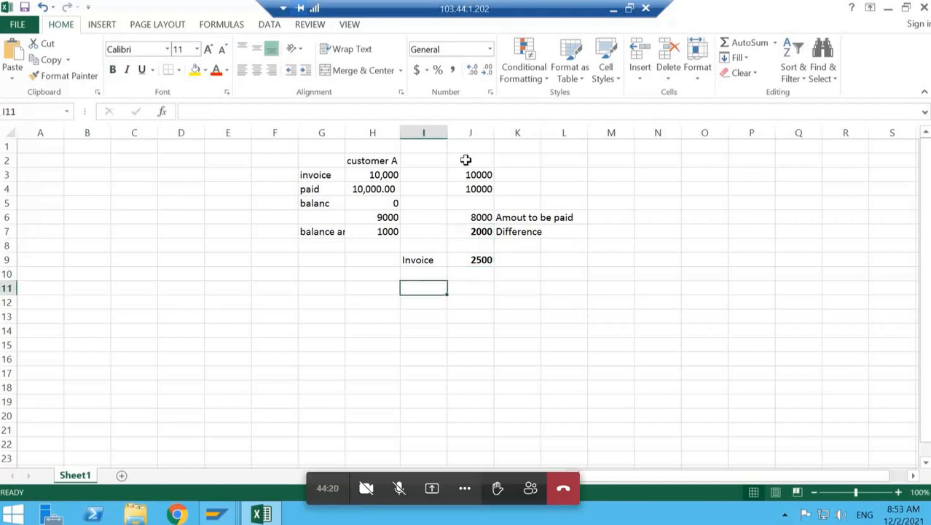
type("Paid")
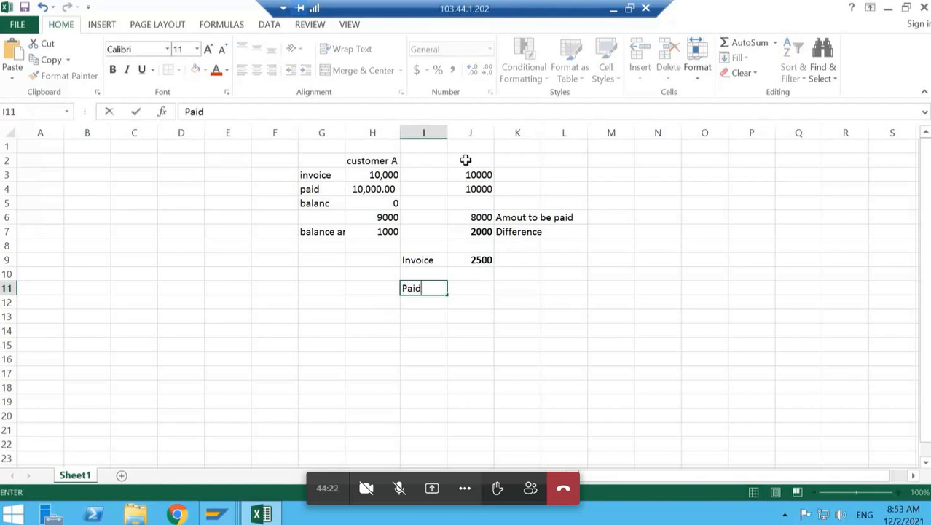
key("BackSpace")
key("BackSpace")
type("ye")
key("BackSpace")
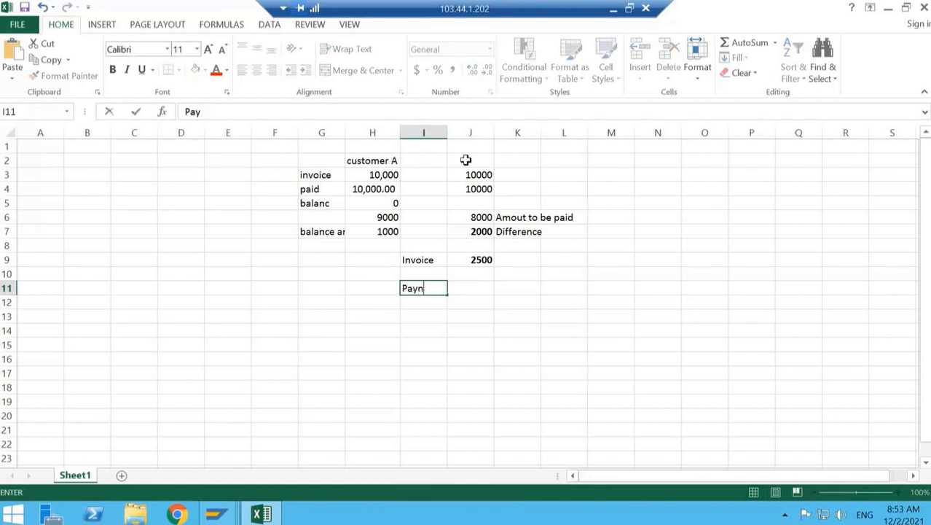
type("ment")
key("Right")
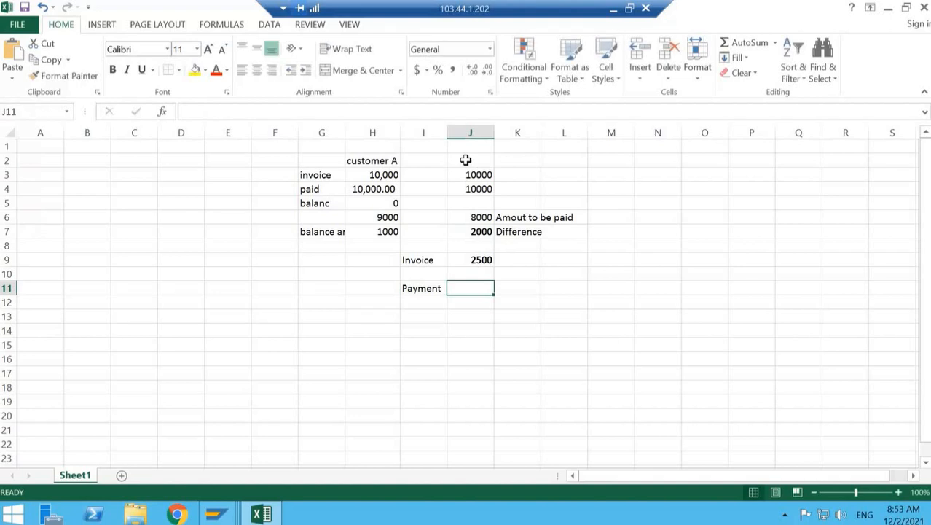
type("500")
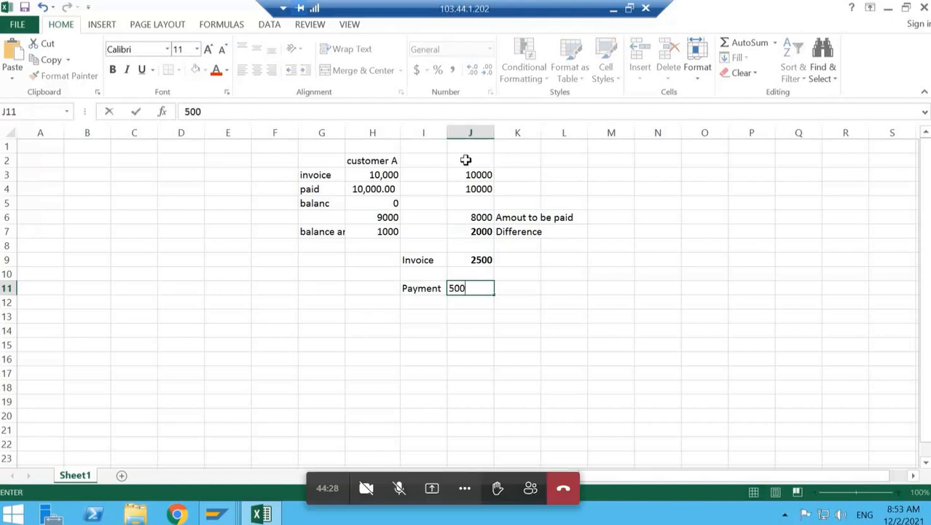
key("Left")
Enter "Credit not" in I10 with the amount -2000 in J10.
key("Up")
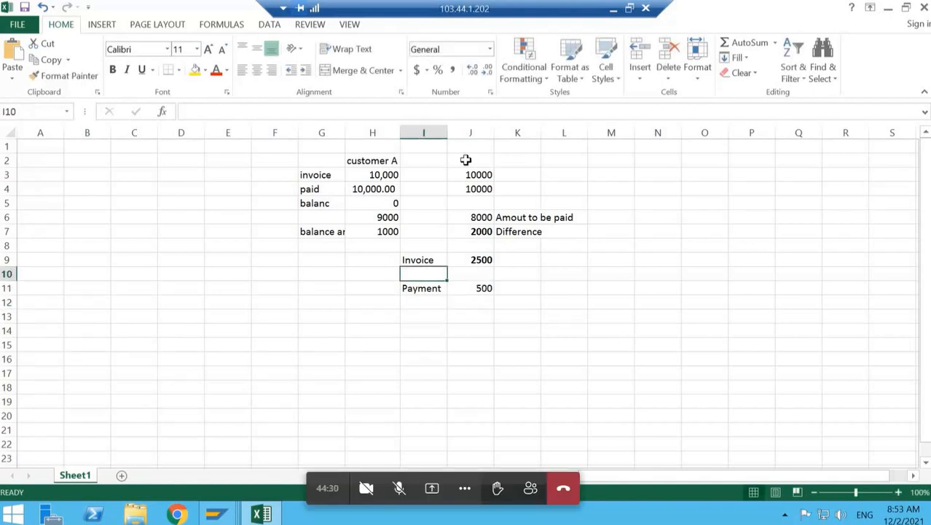
type("Credit")
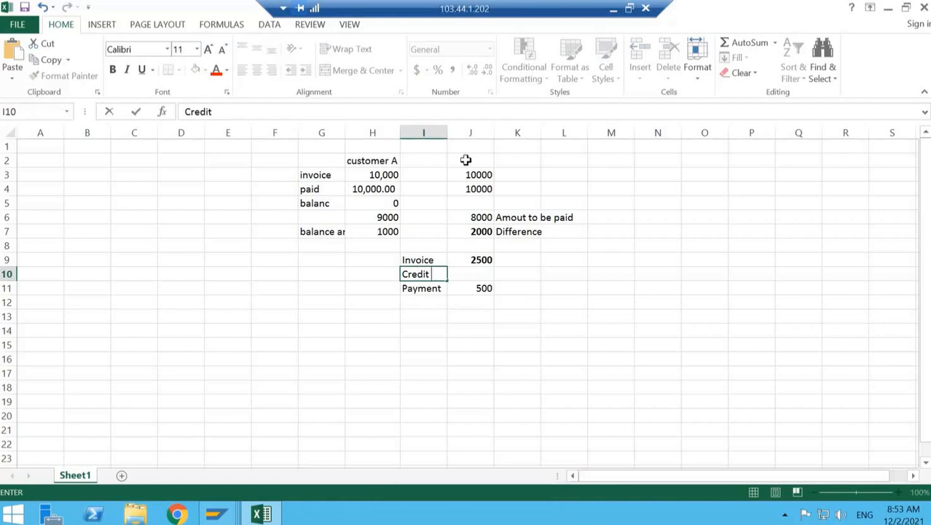
type(" not")
key("Right")
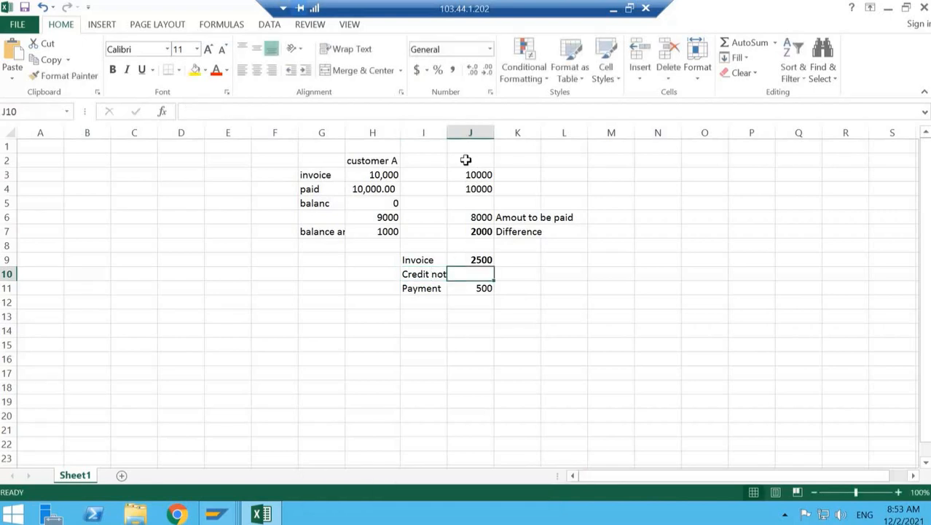
type("-2000")
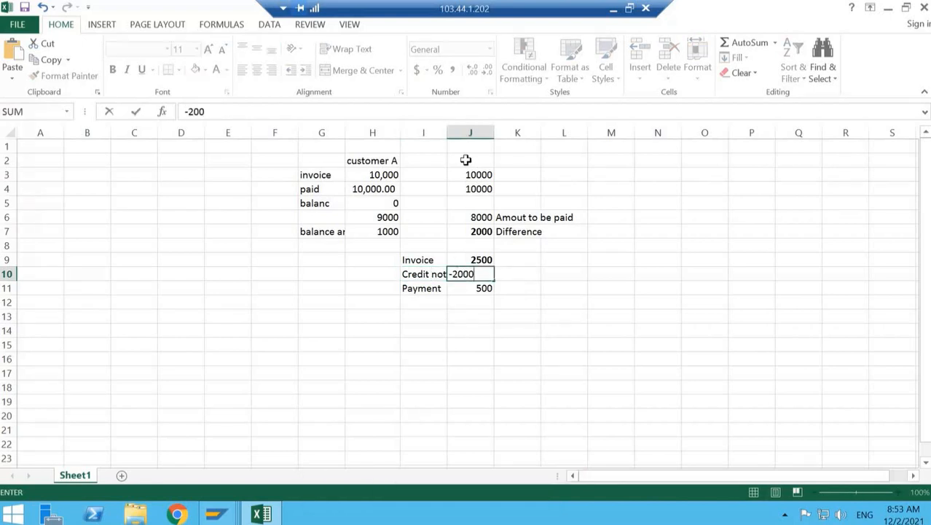
key("Return")
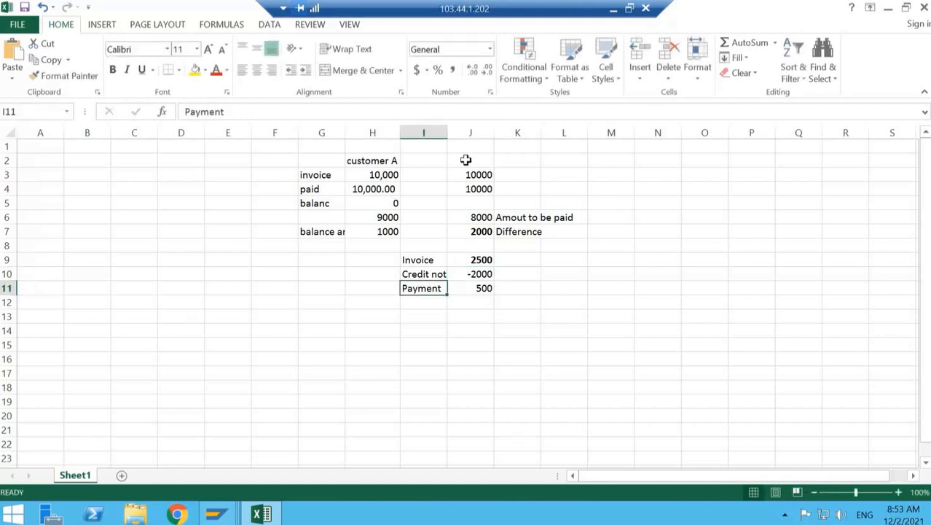
Change the Payment amount in J11 to -500 and total the invoice, credit note and payment amounts in J12.
key("Tab")
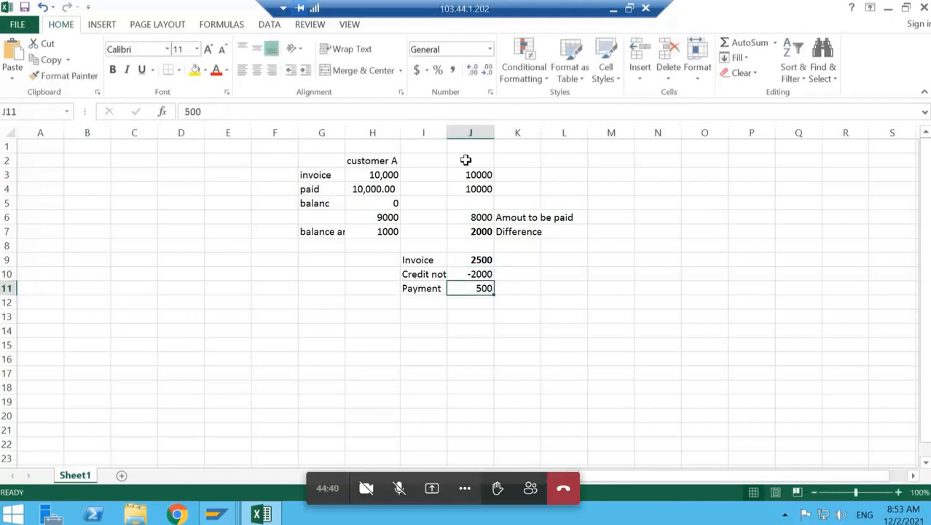
key("Down")
key("Up")
type("-500")
key("Return")
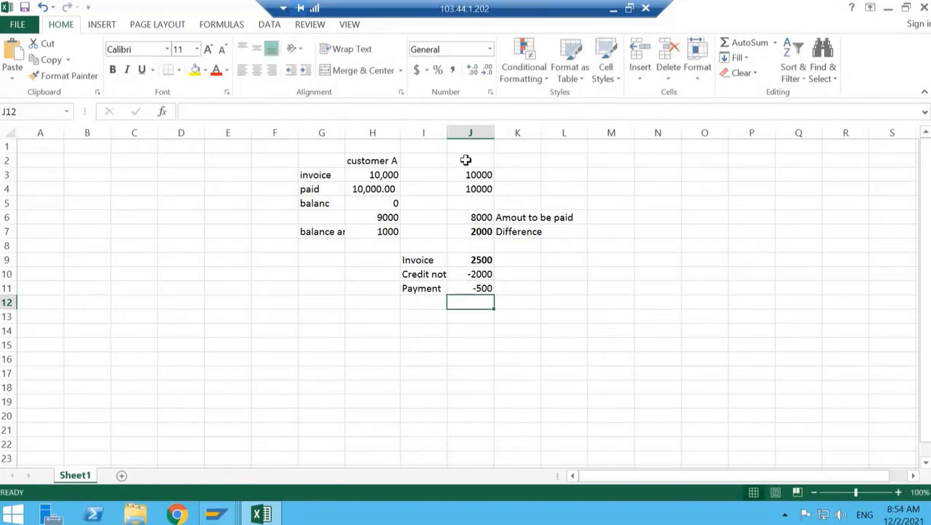
key("alt+equal")
key("ctrl+Return")
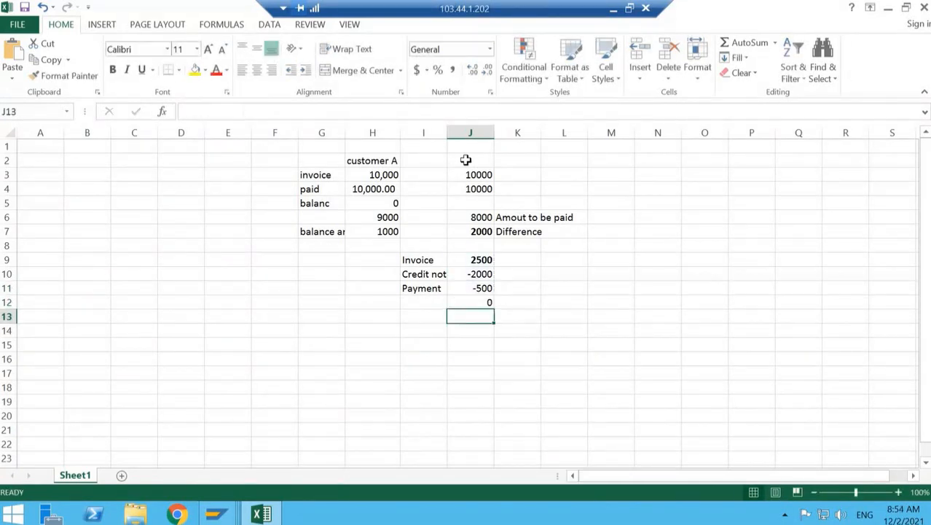
Review how the difference in J7 relates to the invoice, credit note and payment amounts in I9:J12.
key("Up")
key("Up")
key("Left")
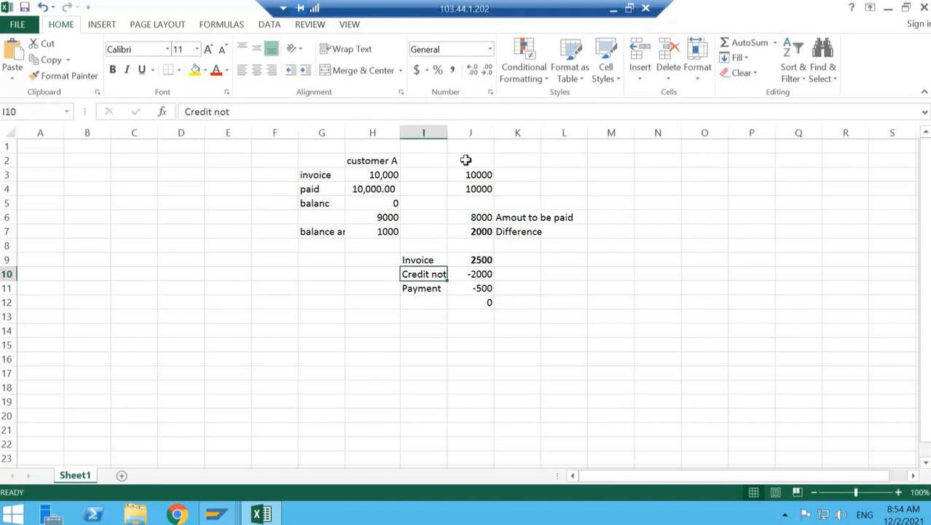
key("Up")
key("Up")
key("Up")
key("Left")
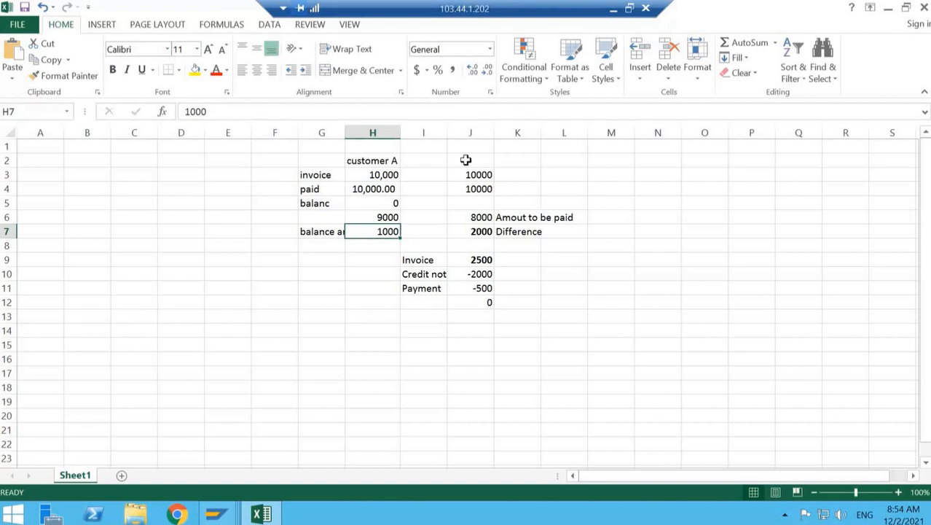
key("Down")
key("Right")
key("Right")
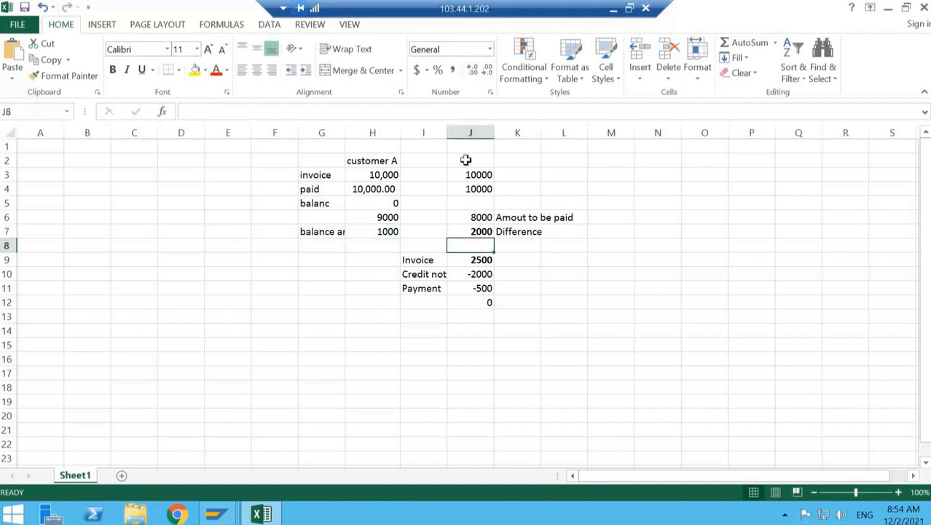
key("Down")
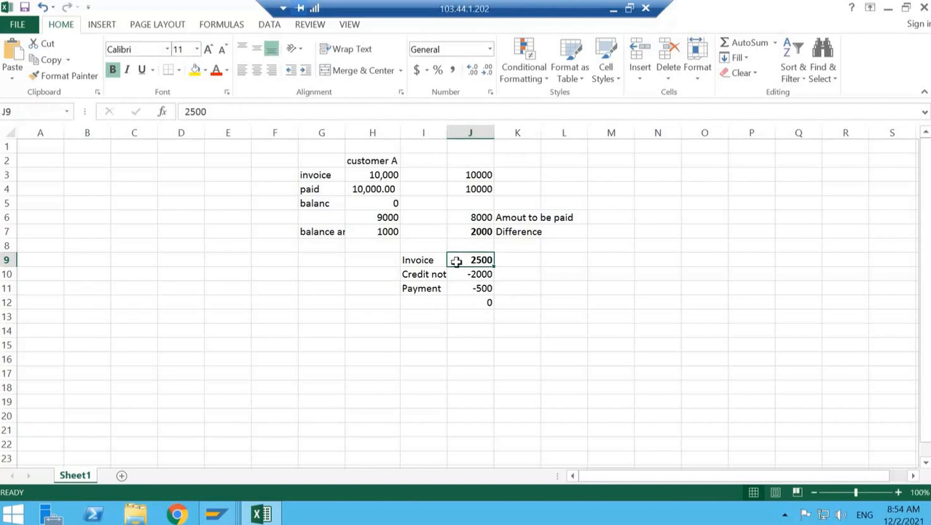
left_click(482, 231)
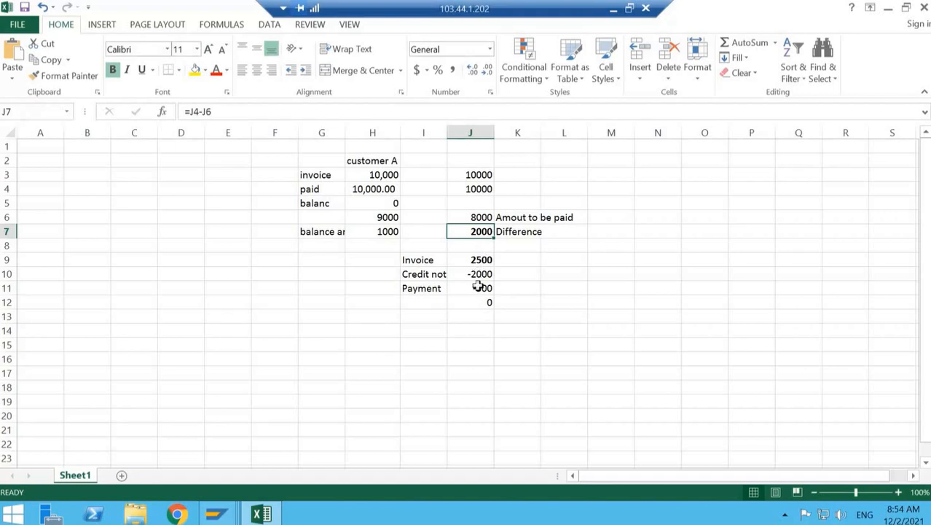
left_click(489, 261)
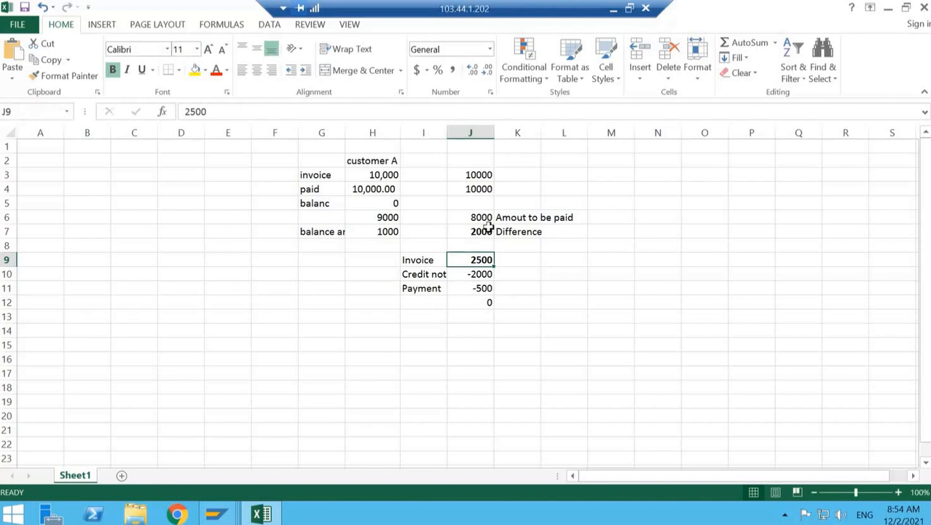
left_click(478, 274)
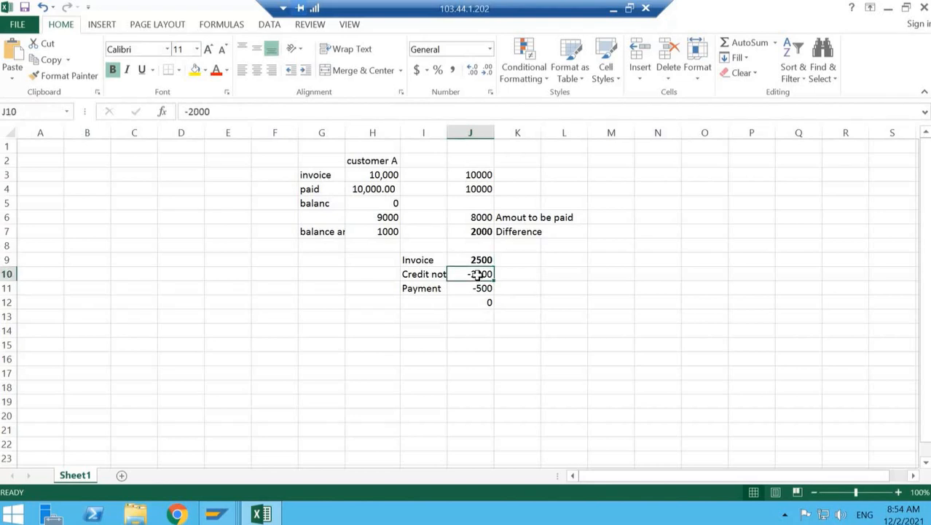
left_click_drag(429, 297, 474, 288)
left_click(478, 288)
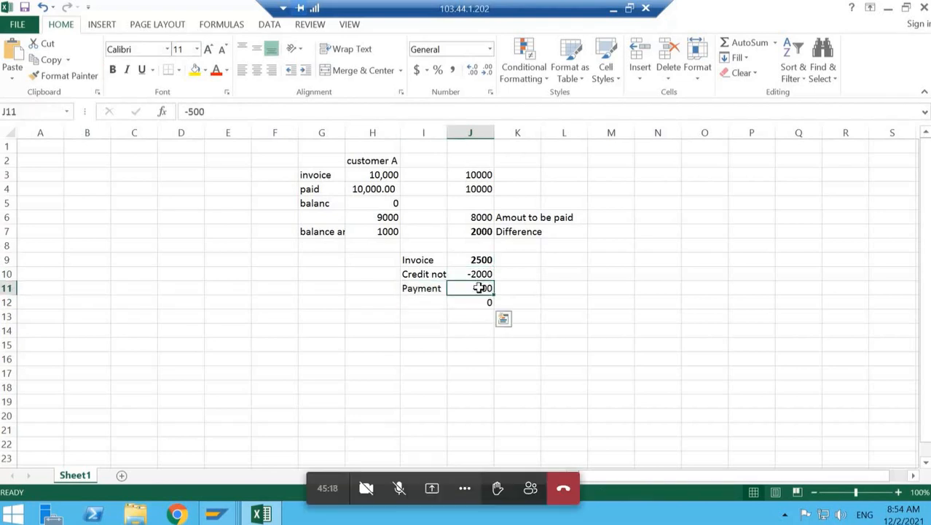
left_click_drag(419, 261, 508, 303)
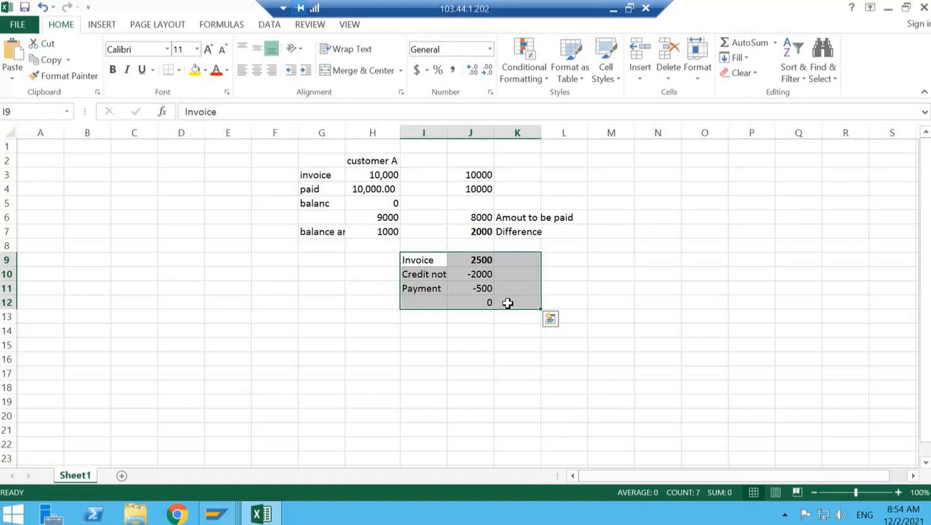
left_click(429, 275)
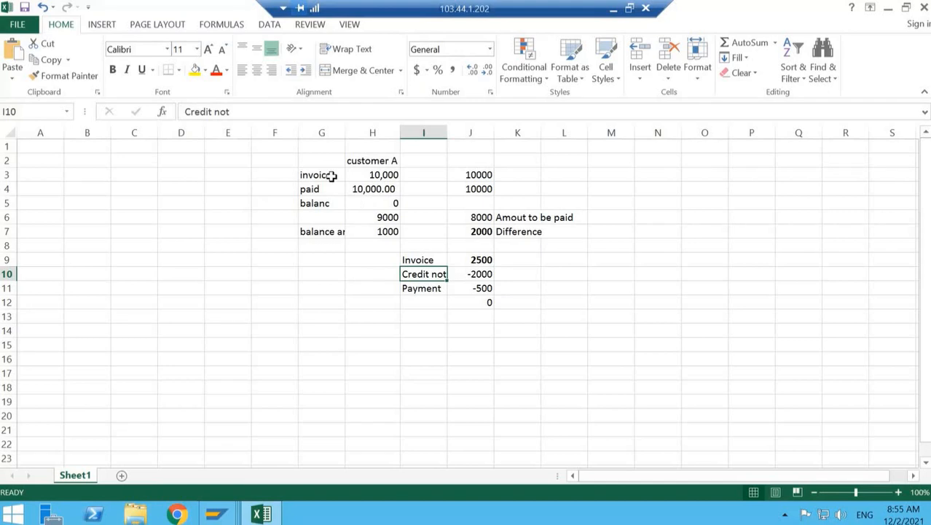
left_click_drag(312, 160, 596, 311)
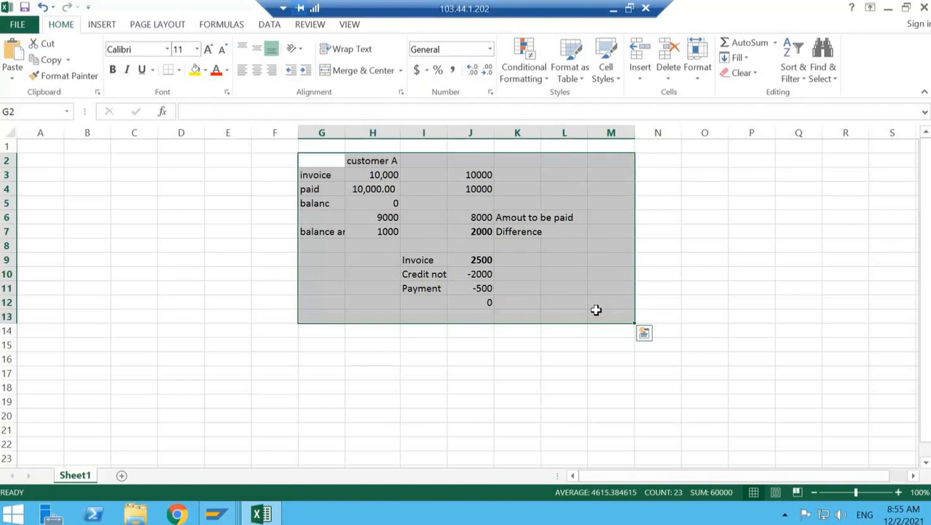
left_click(471, 262)
key("ctrl+b")
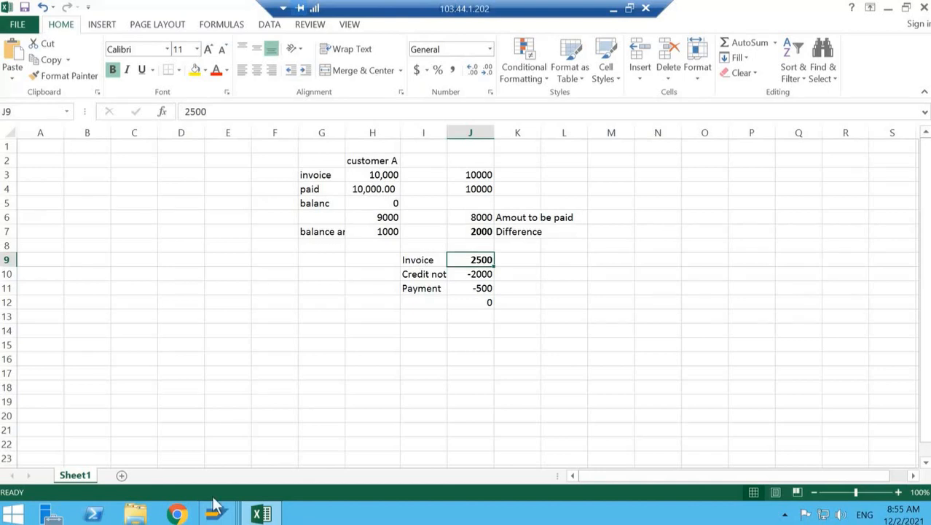
Switch to the SAP Customer Line Item Display session and open the customer invoice entry transaction FB70.
mouse_move(215, 505)
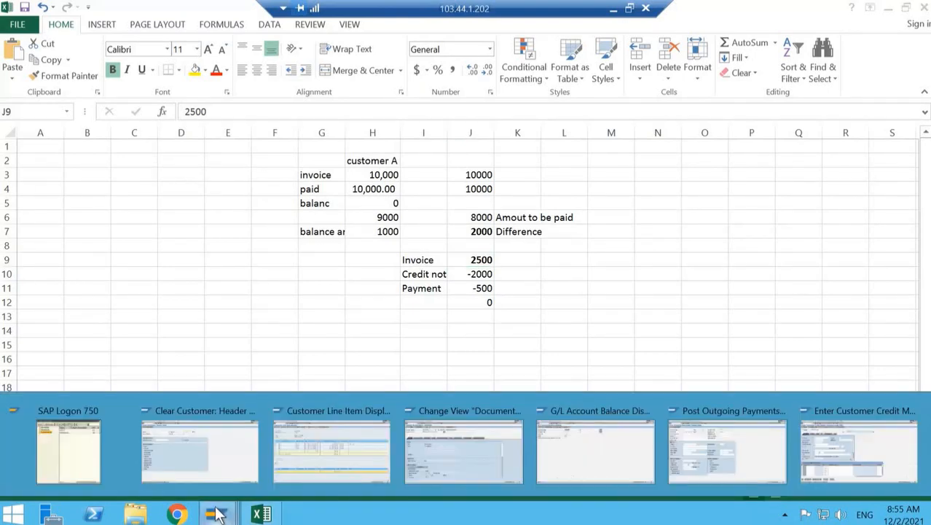
left_click(228, 441)
left_click(215, 514)
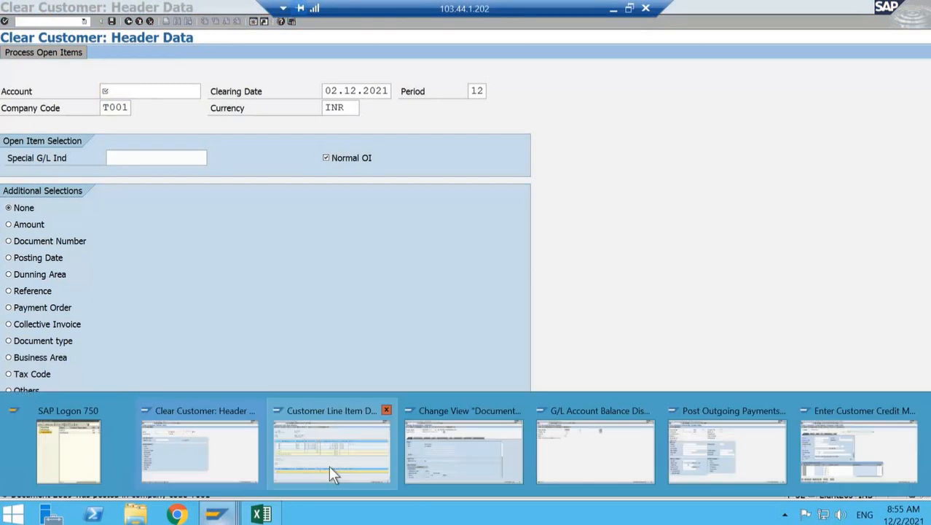
left_click(329, 465)
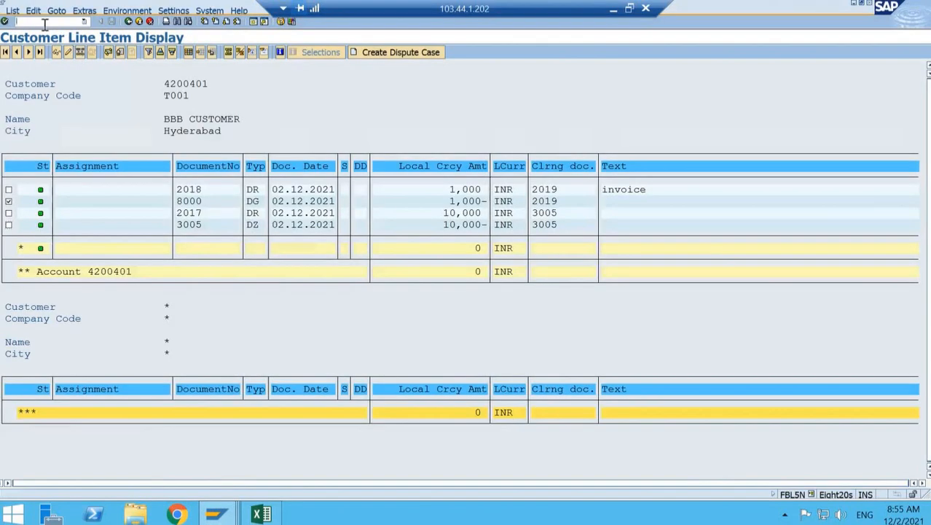
left_click(44, 23)
type("/nfbl5n")
key("Return")
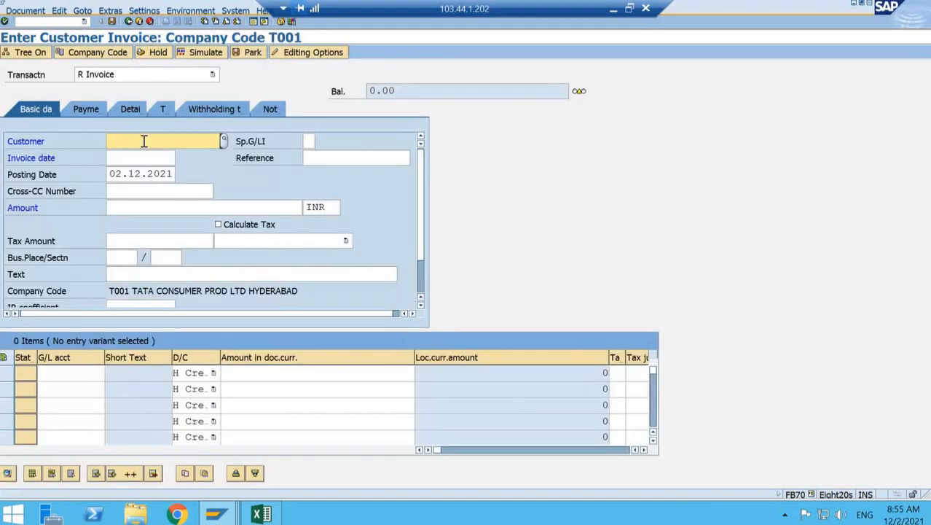
Enter the customer number, the invoice date 02.12.2021 and the reference test2 in the invoice's basic data.
left_click(143, 141)
type("4200401")
key("Tab")
key("Tab")
key("Down")
key("Tab")
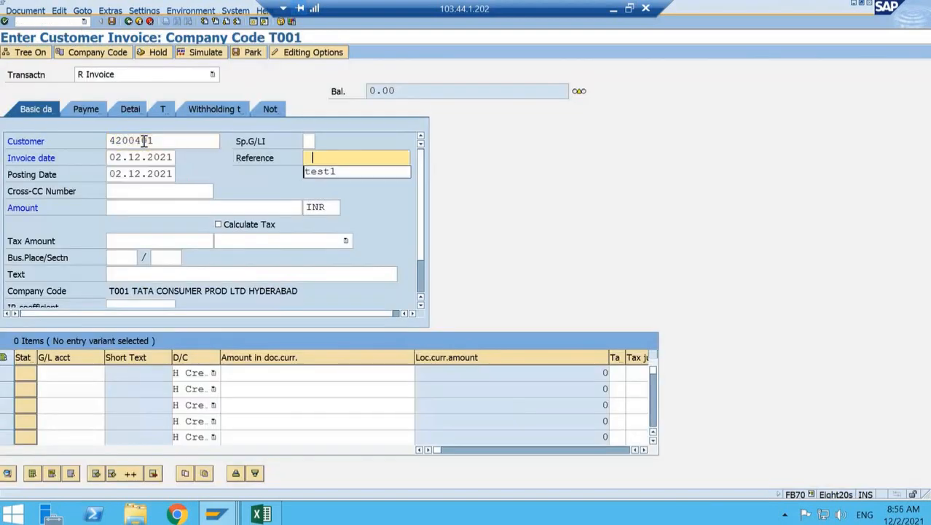
key("Down")
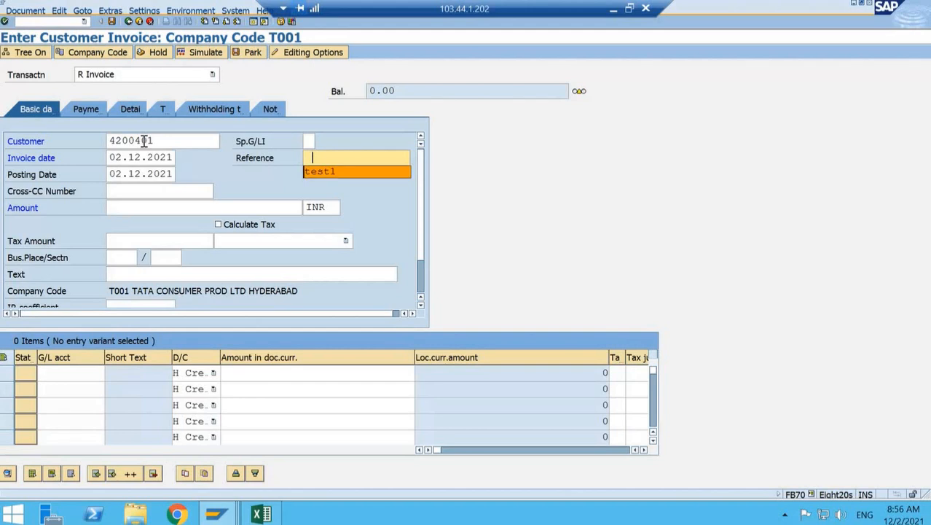
key("Return")
key("BackSpace")
type("2")
key("Tab")
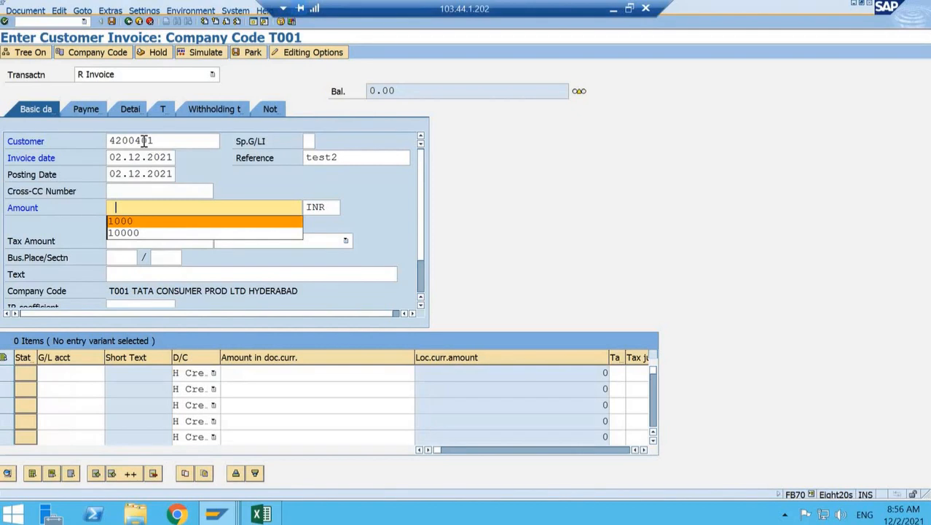
key("BackSpace")
type("2500")
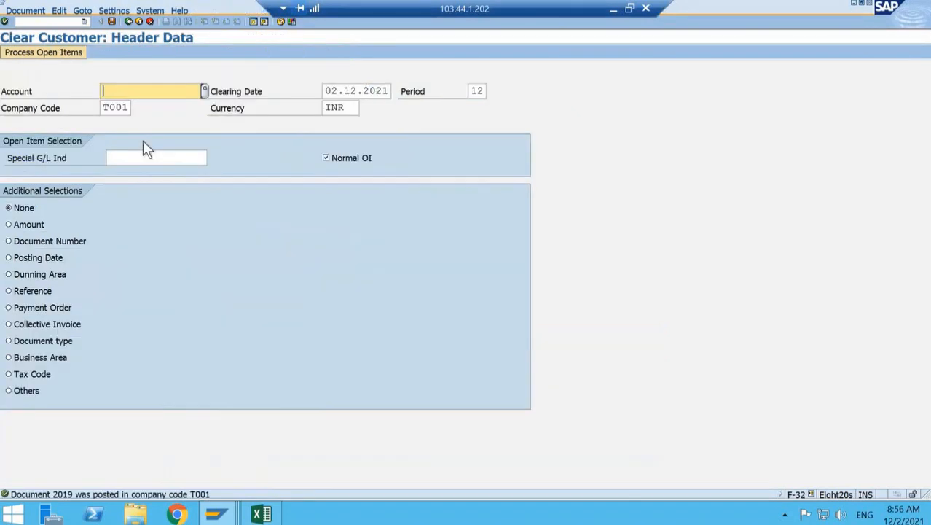
key("alt+Tab")
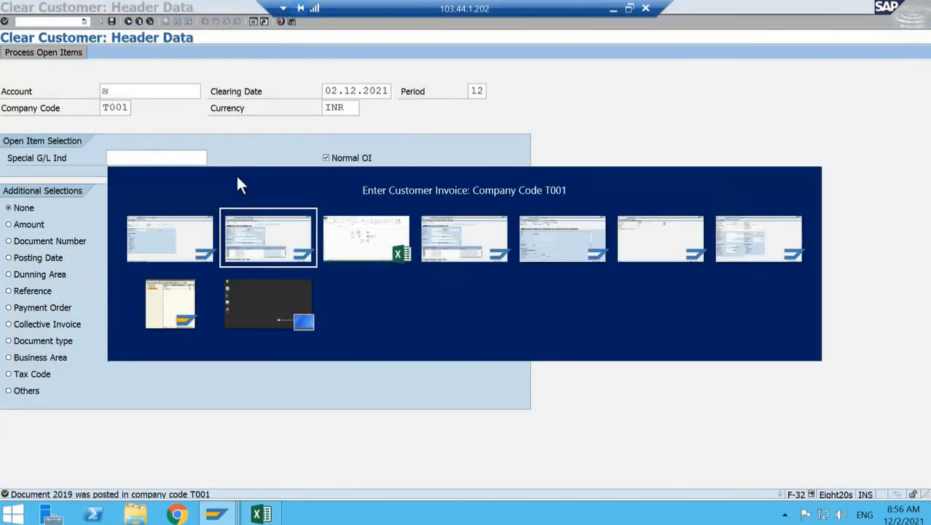
key("Tab")
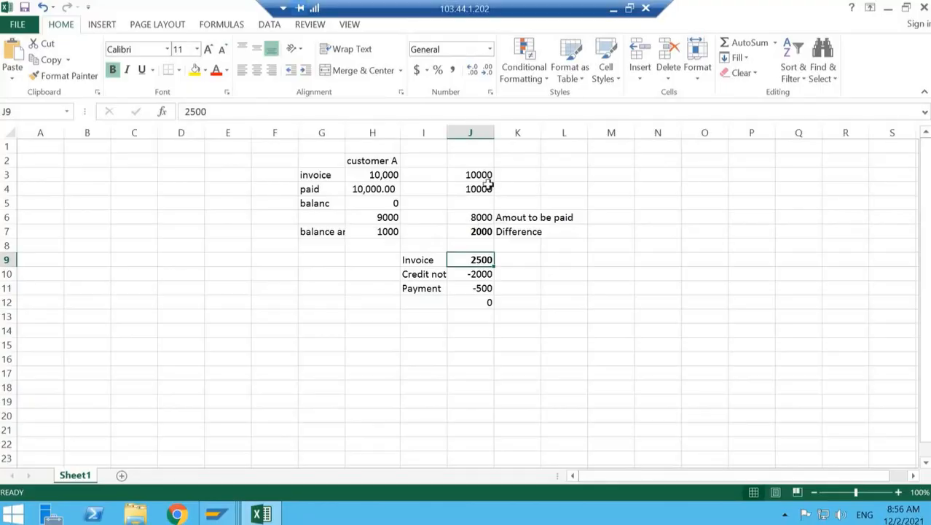
key("alt+Tab")
key("alt+Tab")
key("alt+Tab")
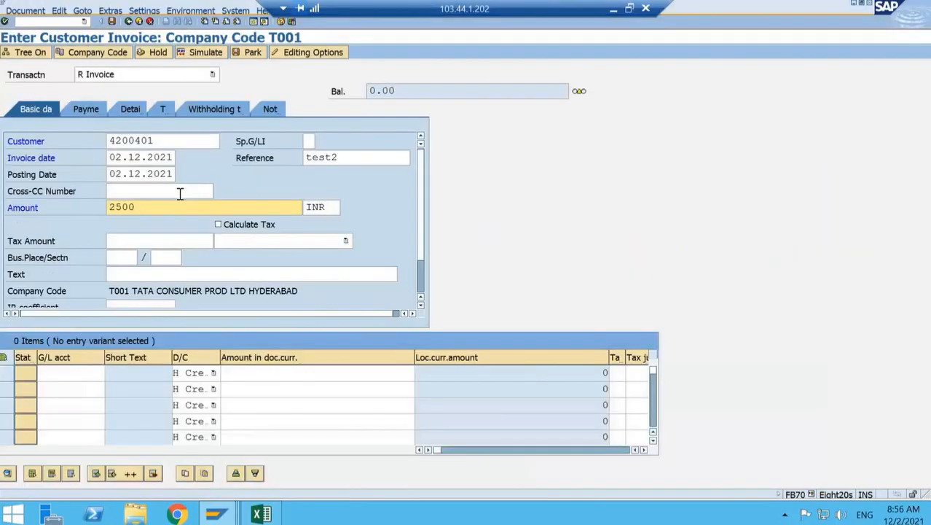
key("BackSpace")
key("BackSpace")
key("BackSpace")
key("BackSpace")
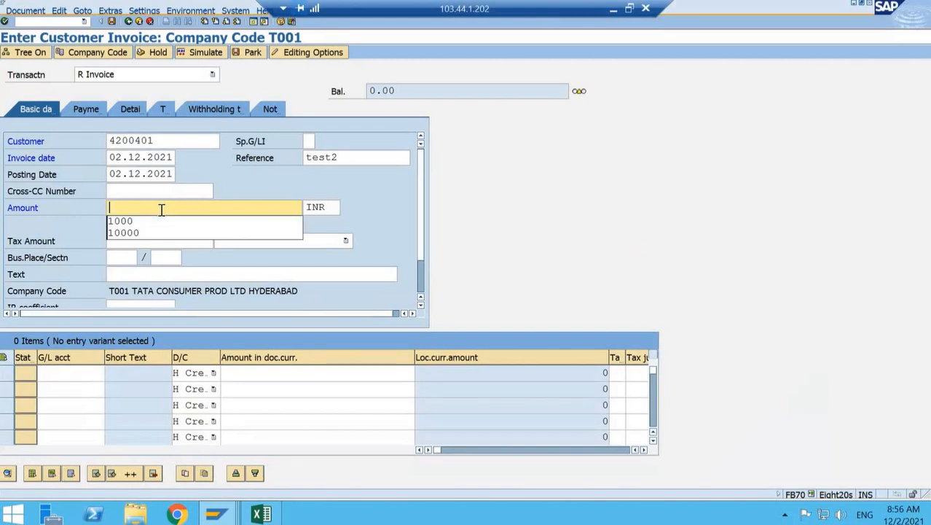
Set the customer invoice amount to 10000 INR.
key("Down")
key("Down")
key("Return")
key("Down")
key("Down")
key("Down")
key("Down")
key("Down")
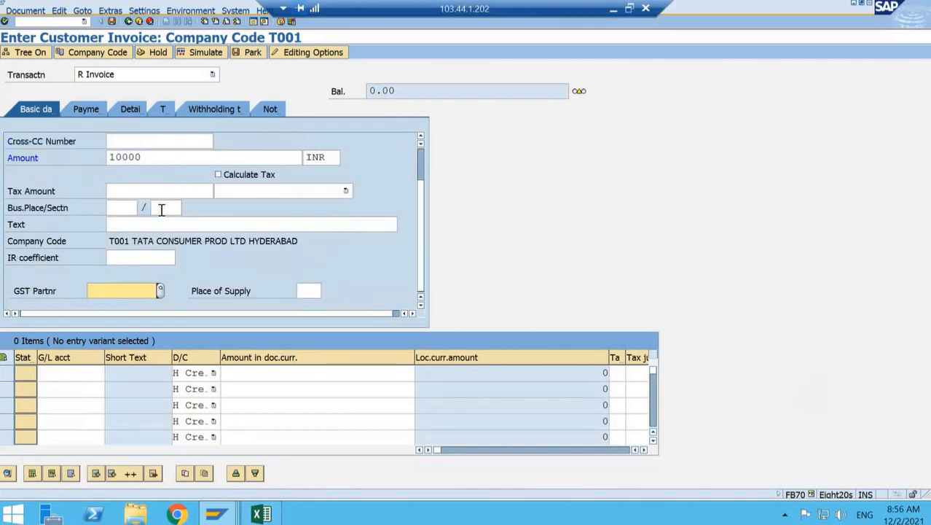
Add a credit line item for the Domestic Sales G/L account with the amount 10000.
left_click(73, 374)
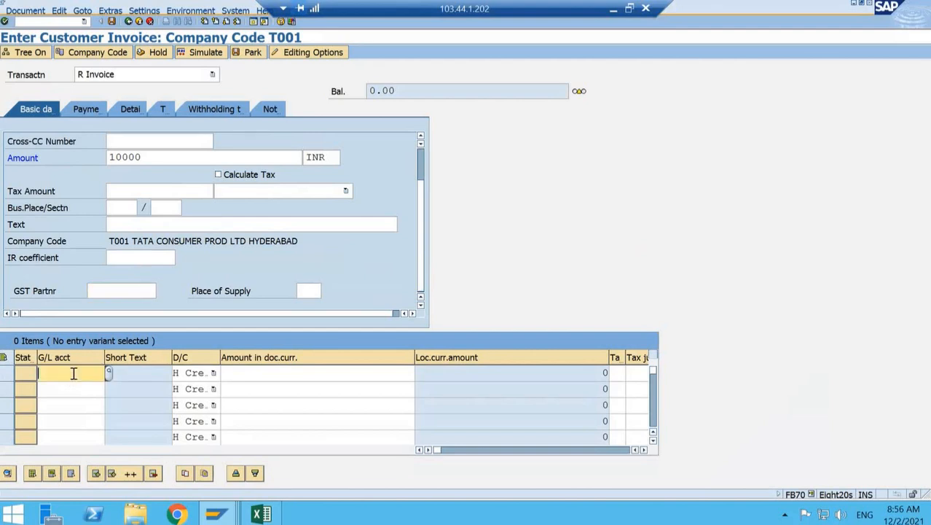
key("Down")
key("Return")
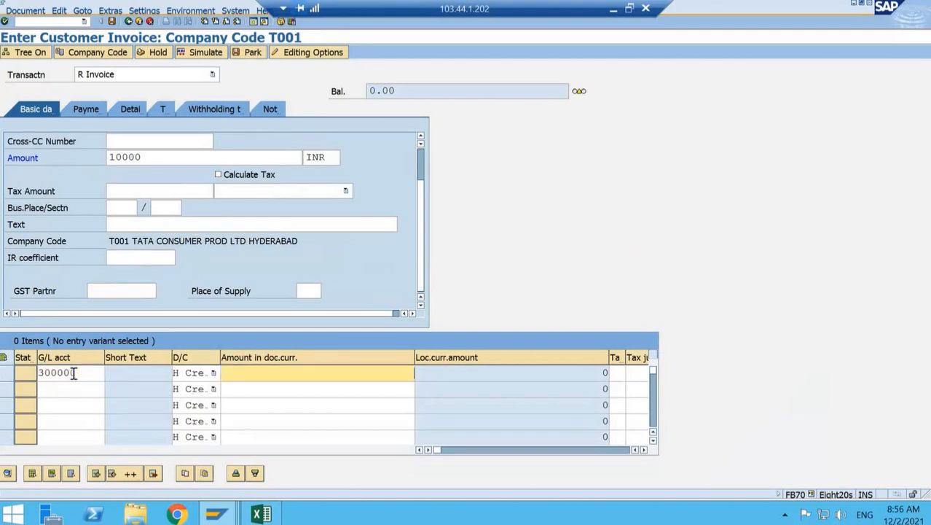
type("10000")
Assign profit center PC10000 to the Domestic Sales line item and validate the invoice entries.
key("Tab")
key("Tab")
key("Tab")
key("Tab")
key("Tab")
key("Tab")
key("Tab")
key("Tab")
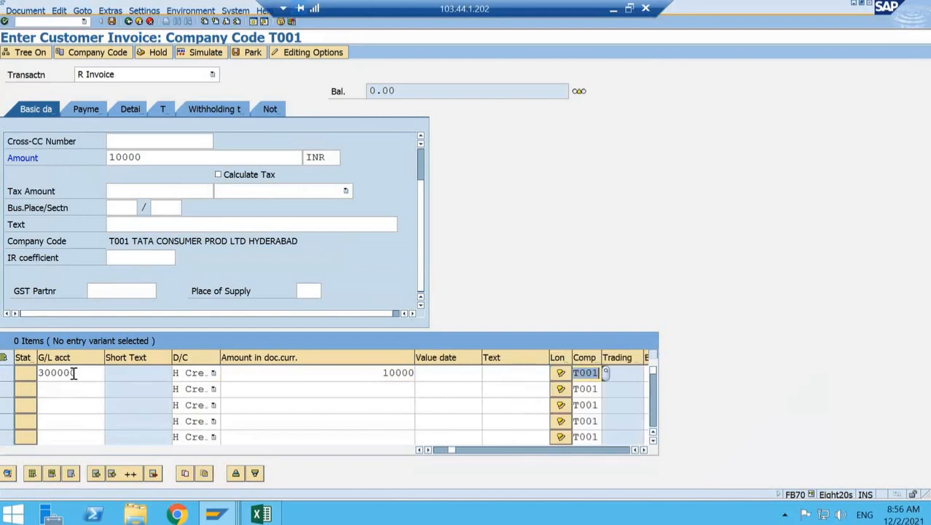
key("Tab")
key("Tab")
key("Tab")
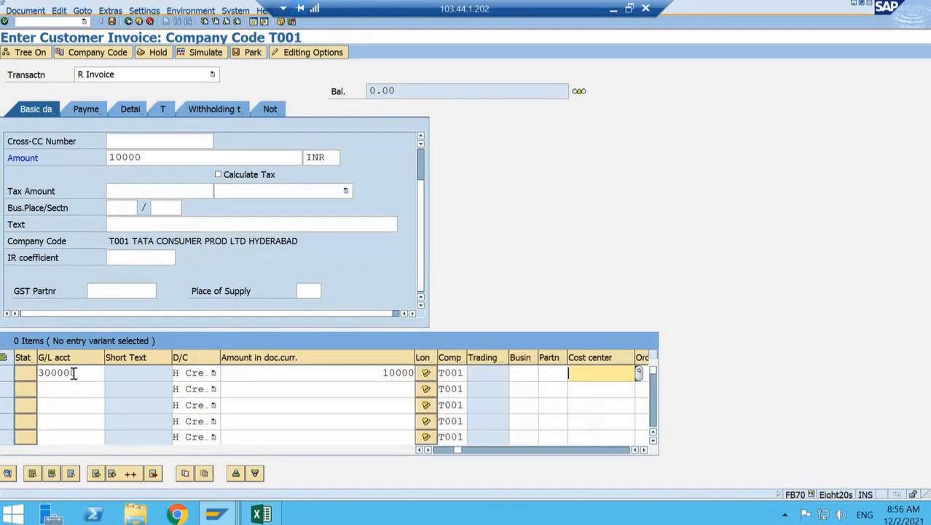
key("Tab")
key("Tab")
key("Tab")
key("Tab")
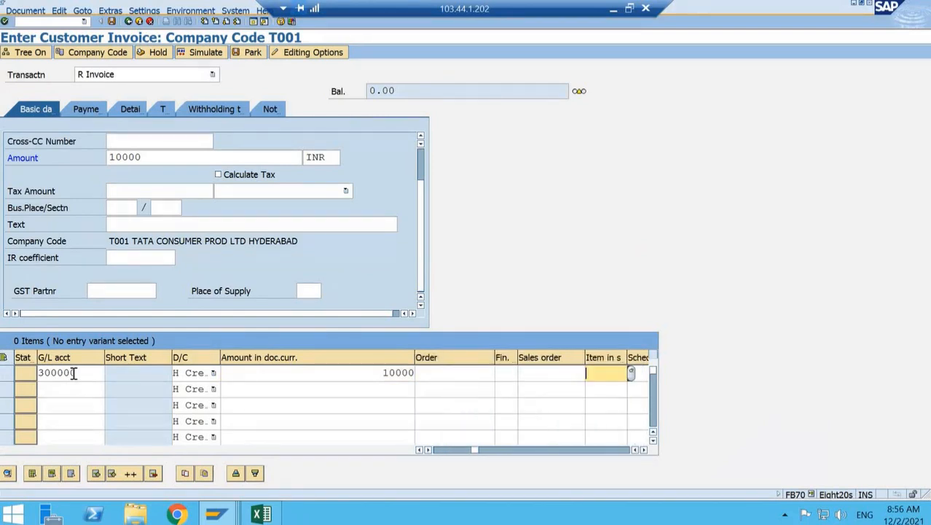
key("Tab")
key("Tab")
key("Tab")
key("Tab")
key("Tab")
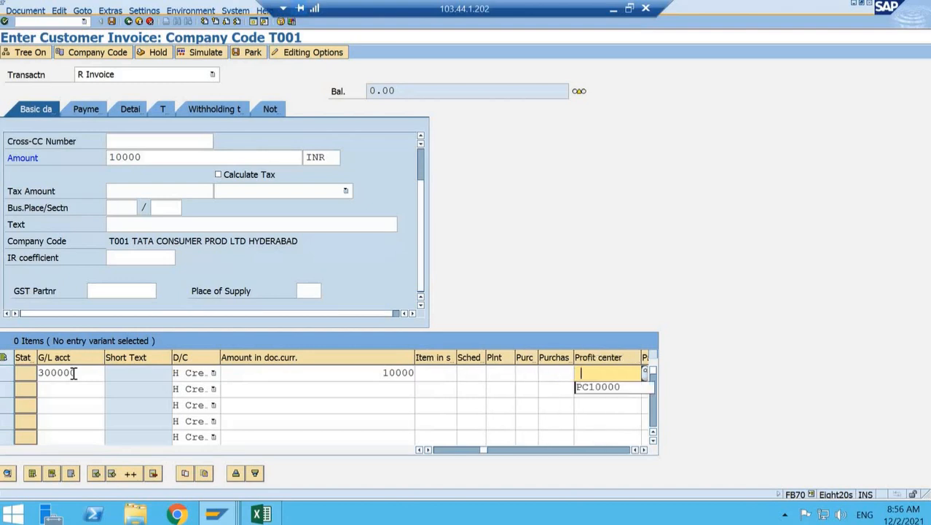
key("Down")
key("Return")
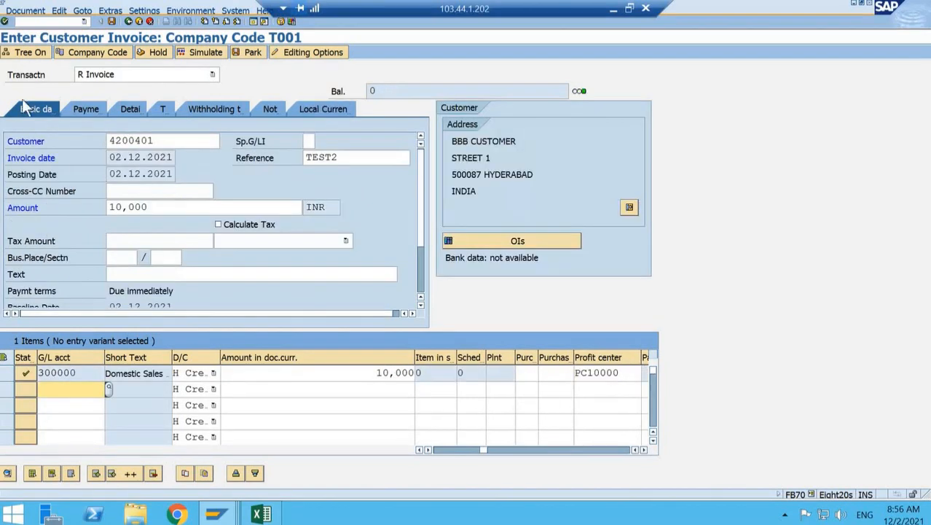
Simulate the customer invoice and post it.
left_click(201, 52)
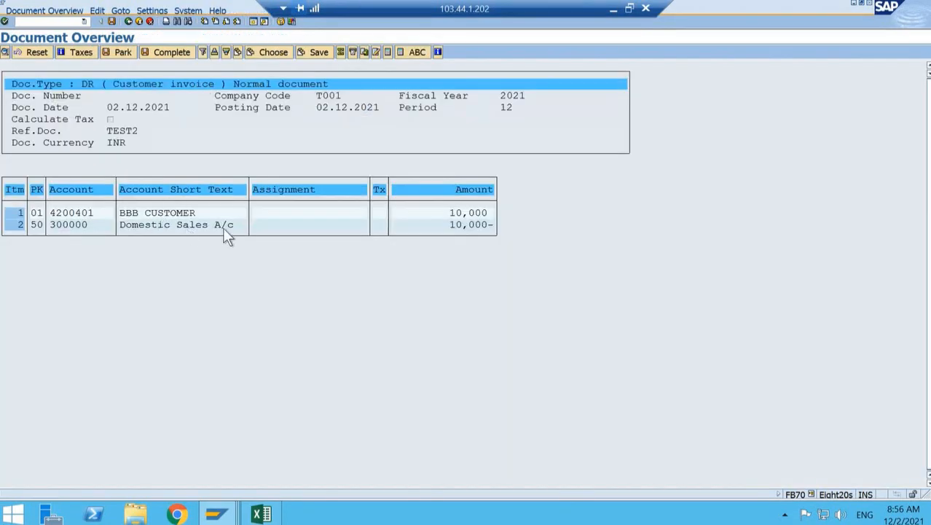
key("ctrl+s")
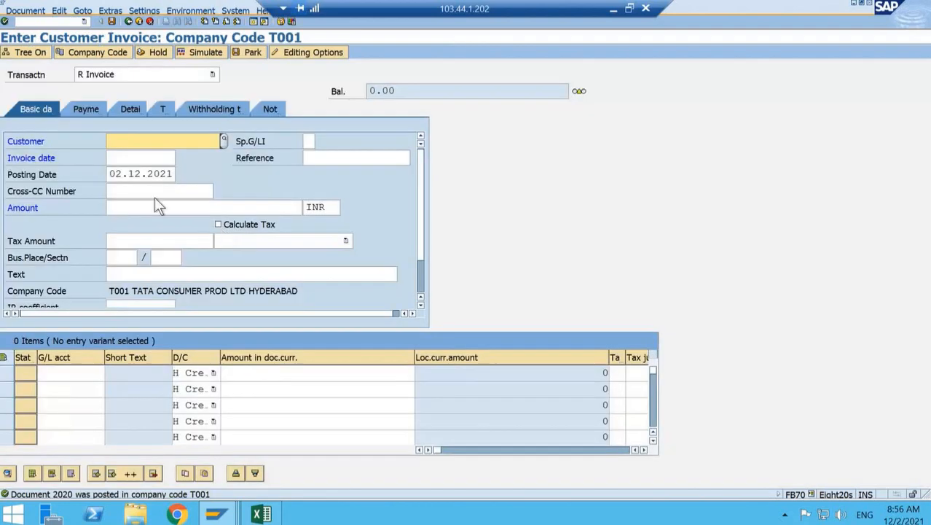
Open transaction F-28 for posting incoming payments.
left_click(49, 22)
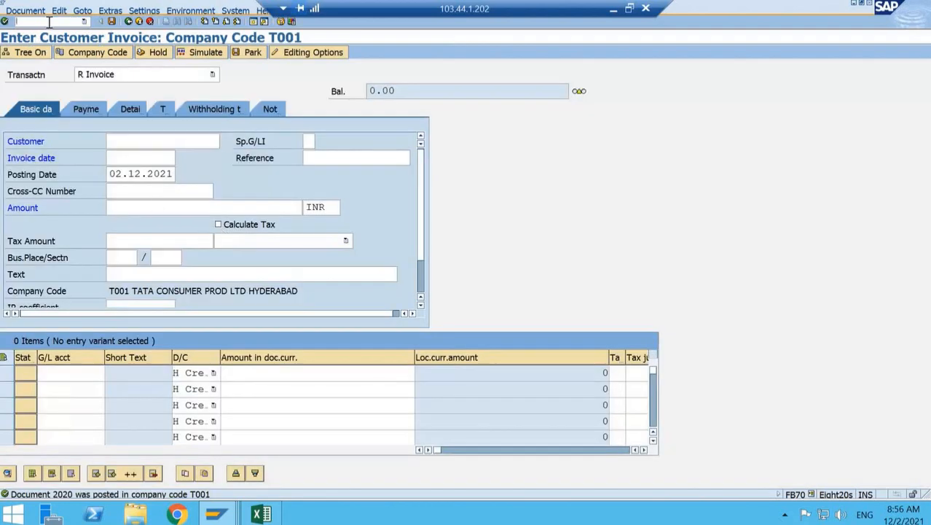
type("/")
type("nf")
type("-28")
key("Return")
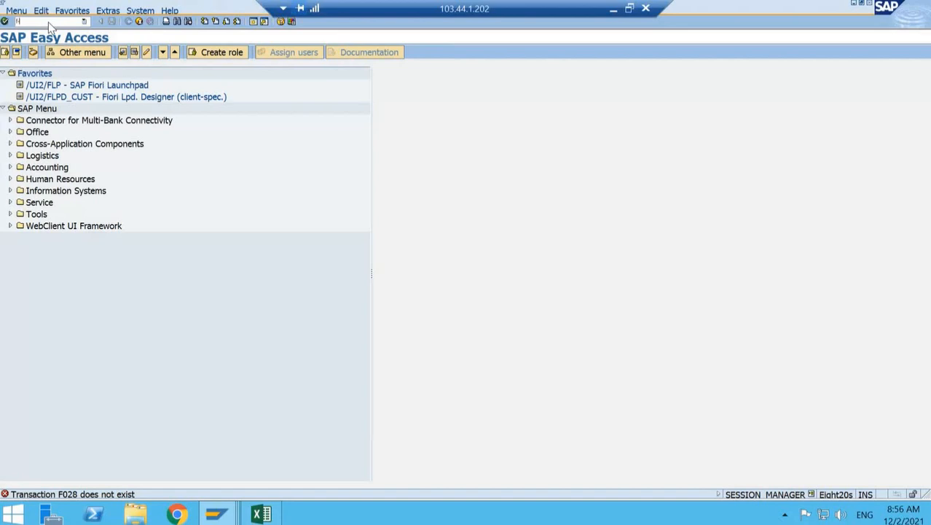
type("-28")
key("Return")
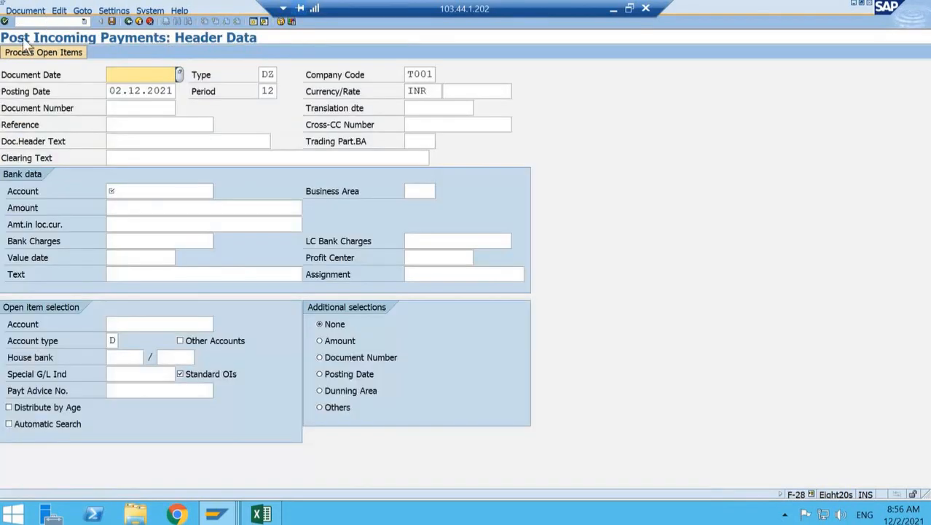
Enter document date 02.12.2021 and, as bank data, the Cash in Hand G/L account with the amount 10000.
key("Down")
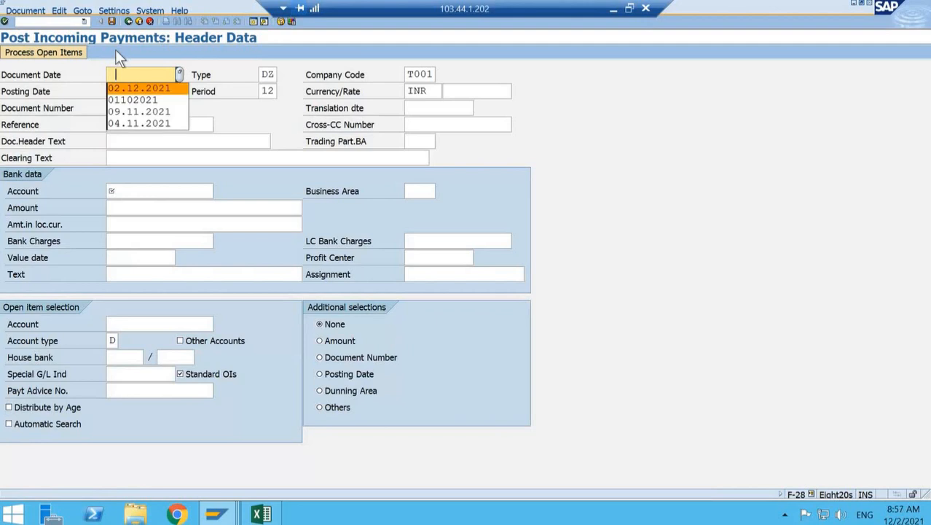
key("Return")
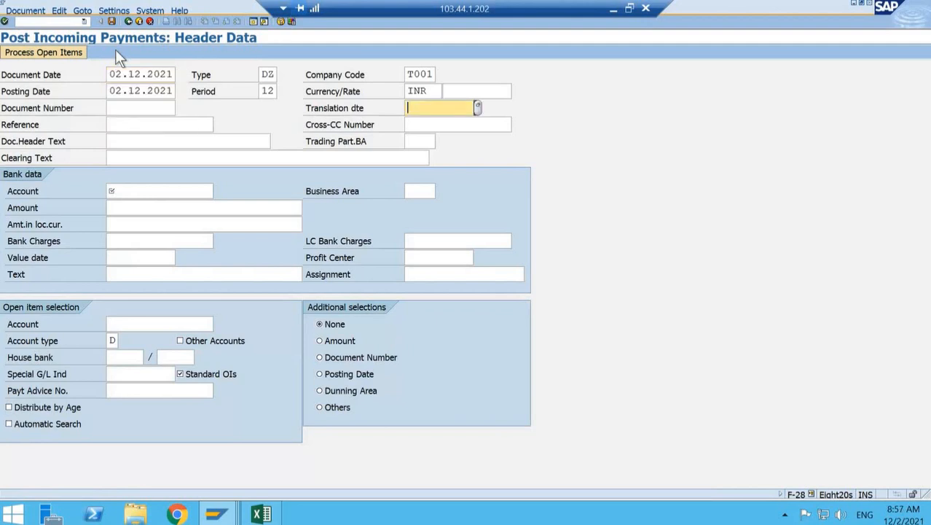
key("Tab")
key("Tab")
key("Tab")
key("Tab")
key("Tab")
key("Tab")
type("100000")
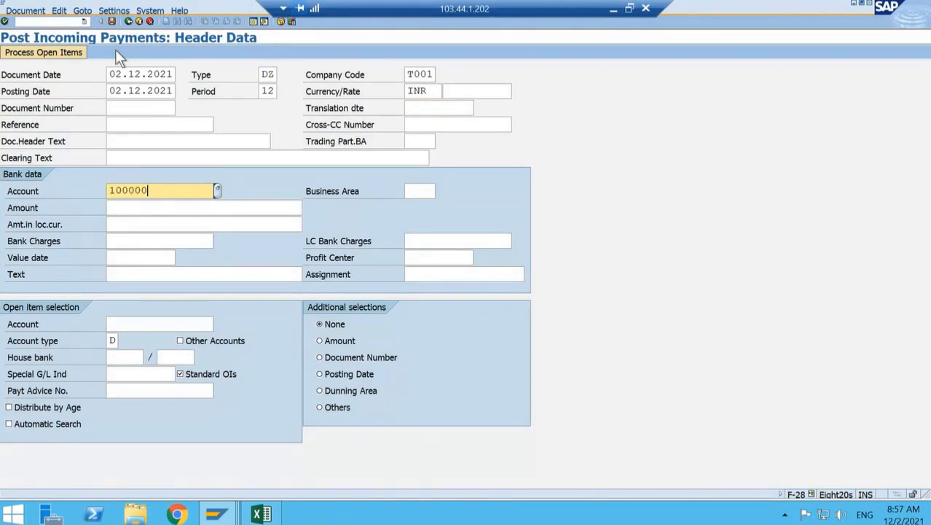
key("Tab")
type("10000")
Add the bank data text "being amount received from customer" and enter the customer's account number for the open item selection.
key("Tab")
key("Tab")
key("Tab")
key("Tab")
key("Tab")
key("Tab")
key("Down")
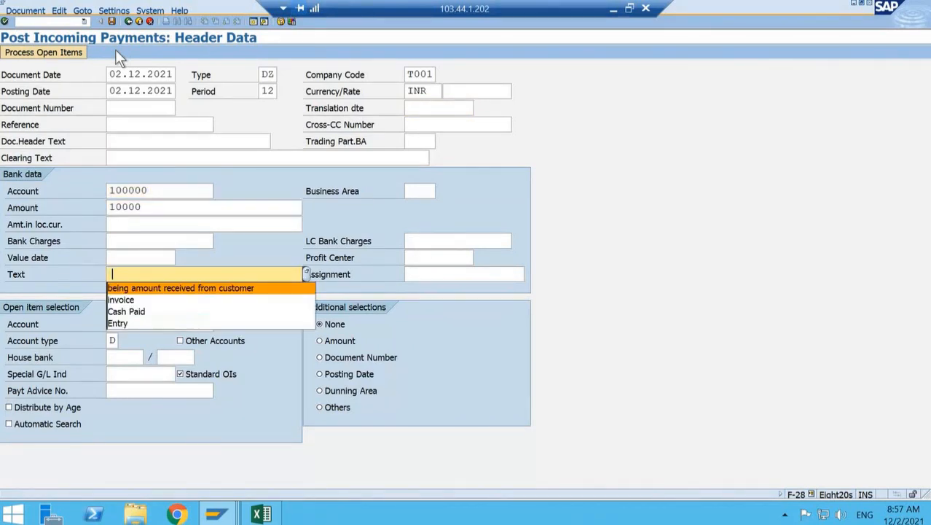
key("Return")
key("Tab")
key("Tab")
key("Tab")
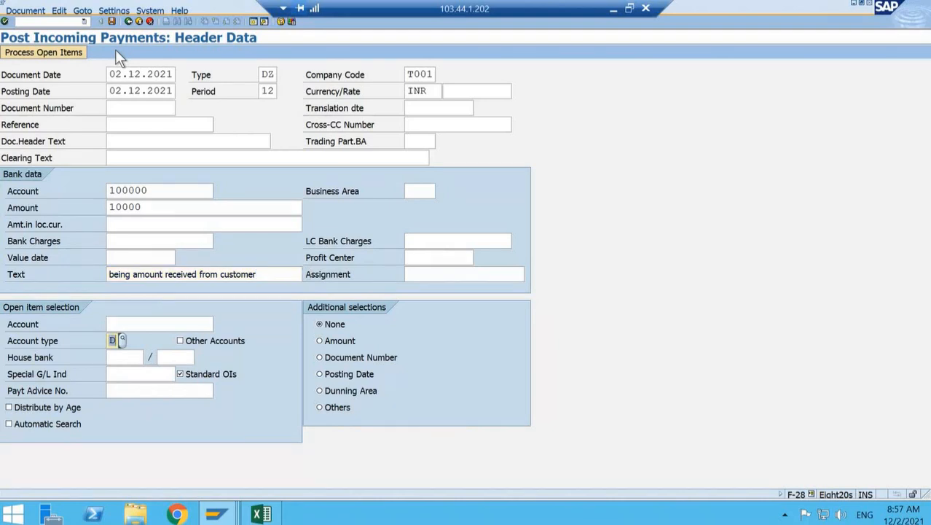
key("shift+Tab")
key("Down")
key("Return")
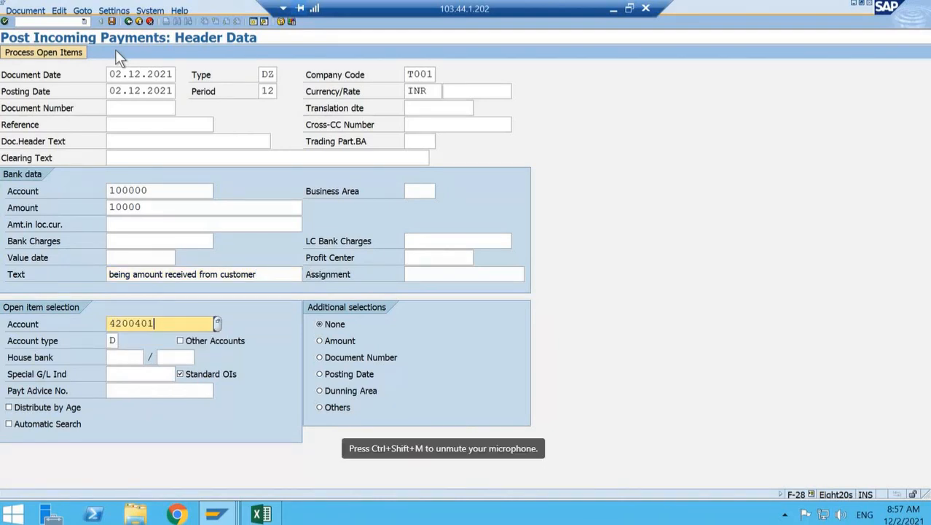
Assign the incoming payment to the customer's open invoice, then simulate and post the payment document.
left_click(72, 55)
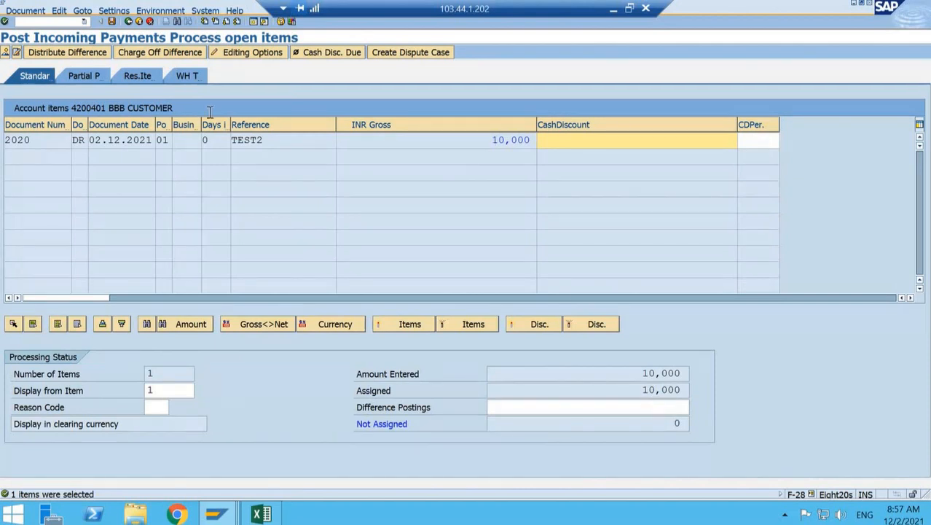
left_click(5, 52)
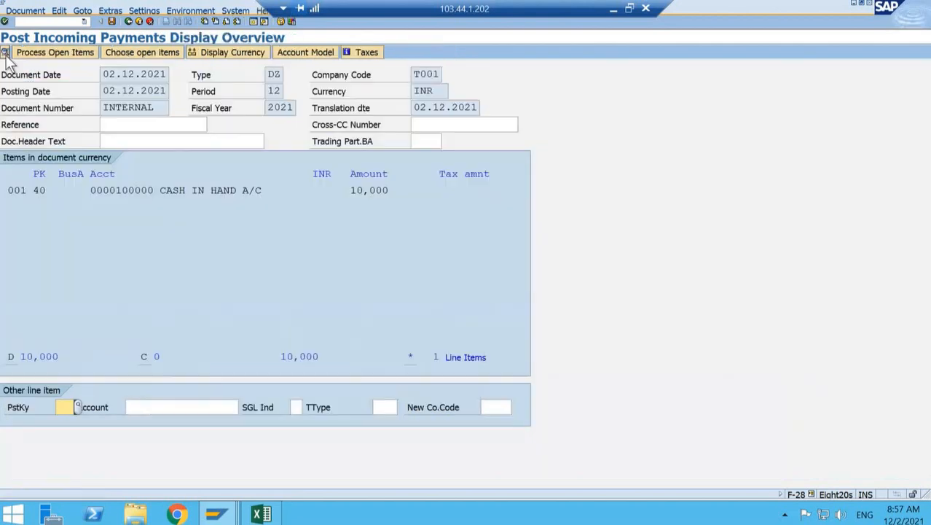
left_click(26, 10)
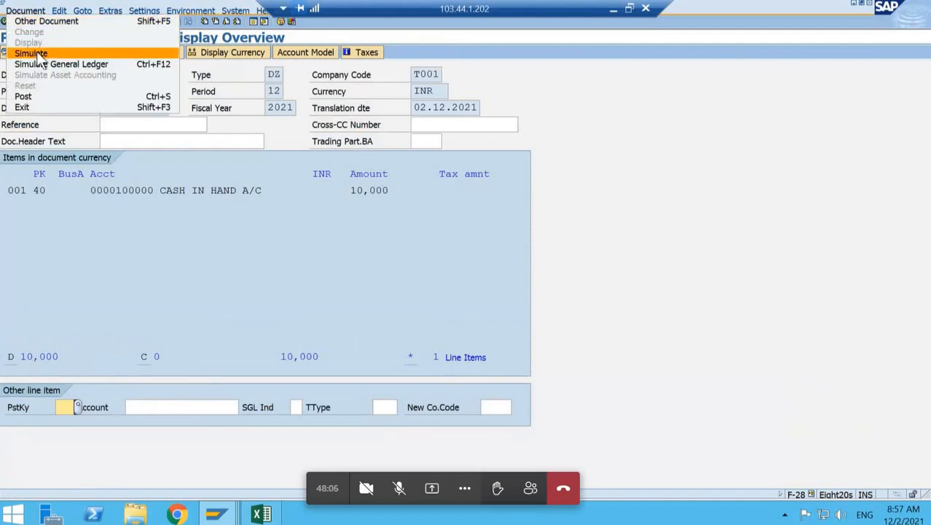
left_click(32, 53)
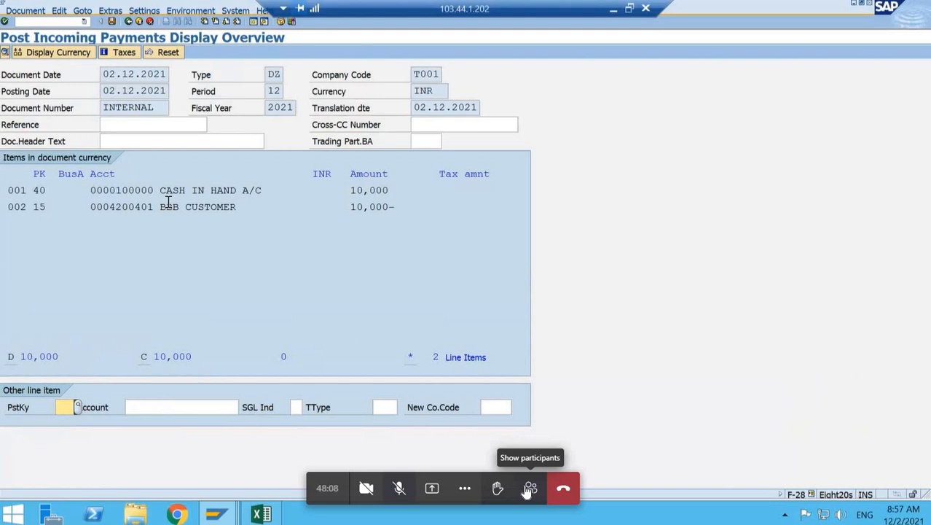
left_click(530, 488)
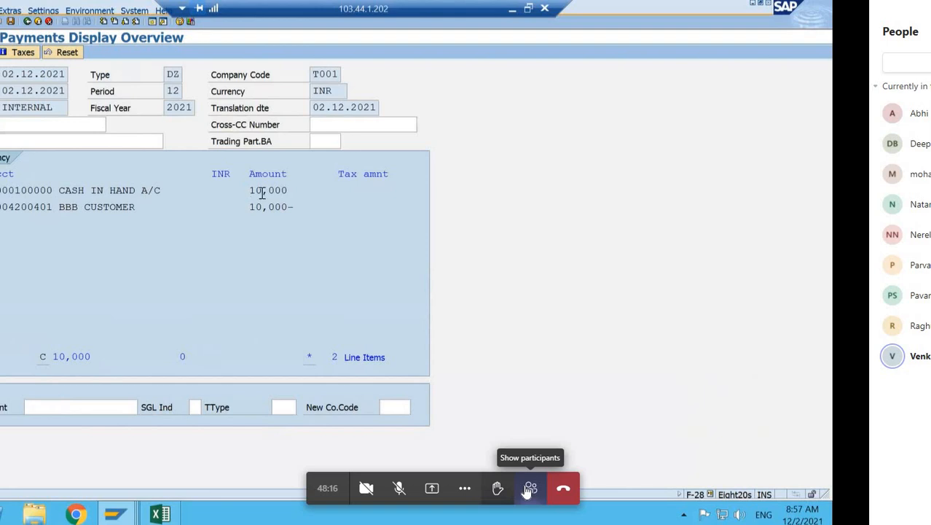
left_click(529, 489)
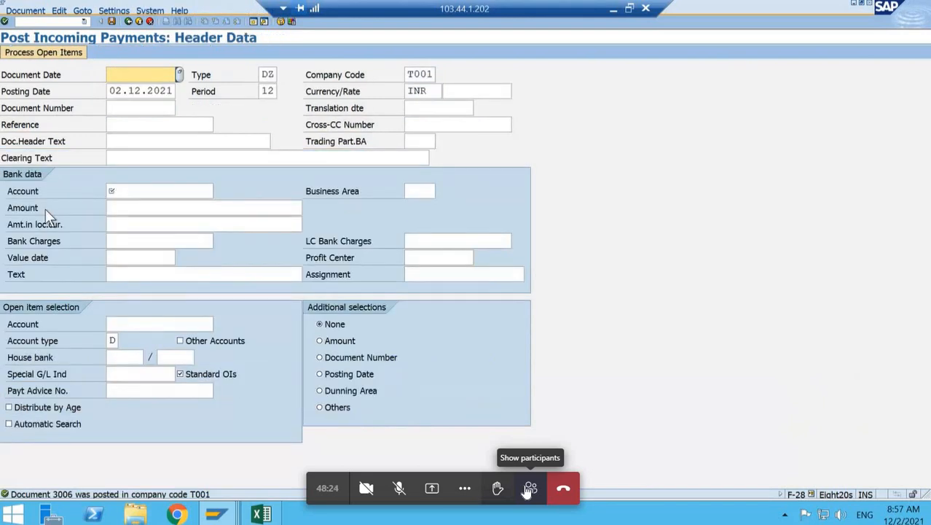
Switch to the Excel sheet and apply comma style to the amounts in J3:J4.
key("alt+Tab")
key("alt+Tab")
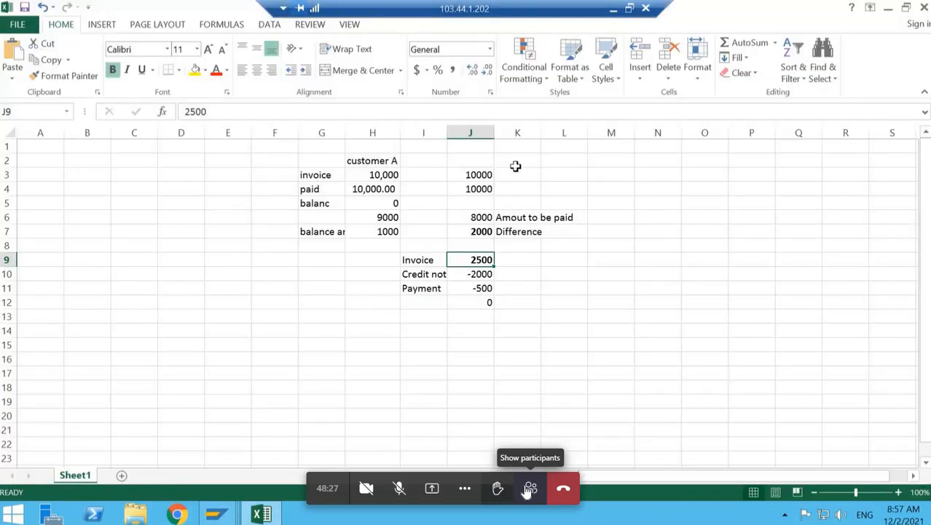
left_click(512, 174)
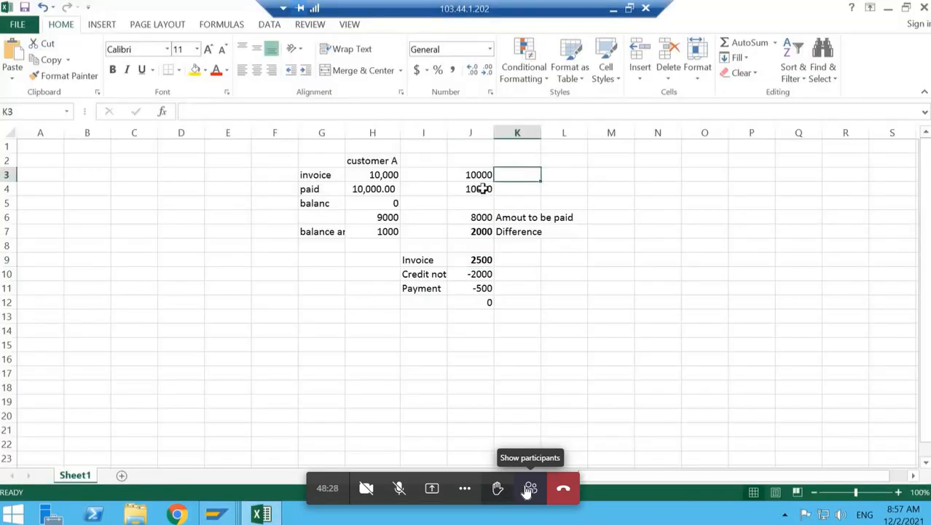
left_click_drag(483, 189, 481, 176)
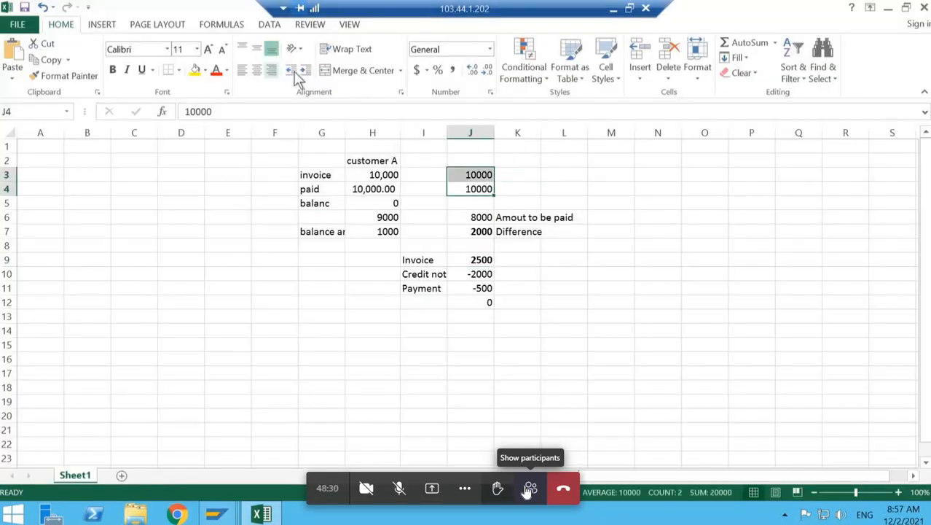
left_click(453, 69)
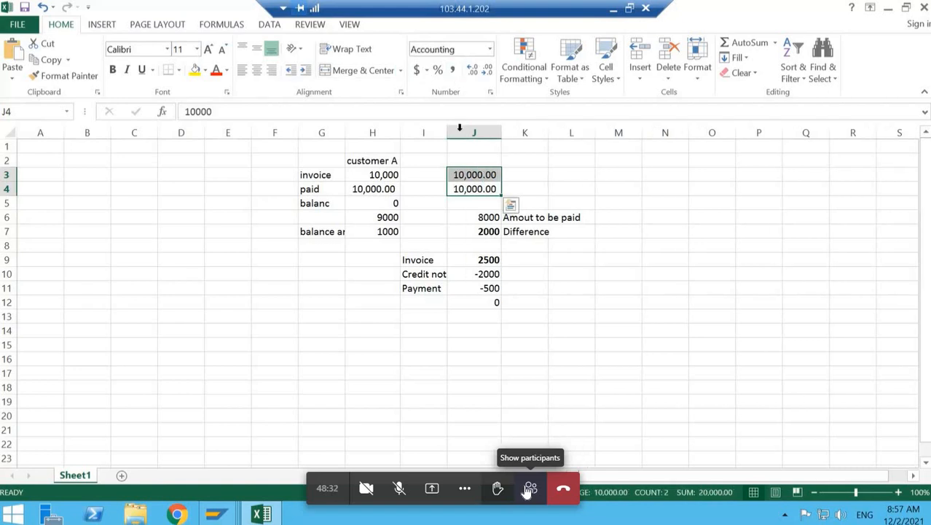
Calculate the balance in J5 with =J3-J4 and make it bold.
left_click(480, 203)
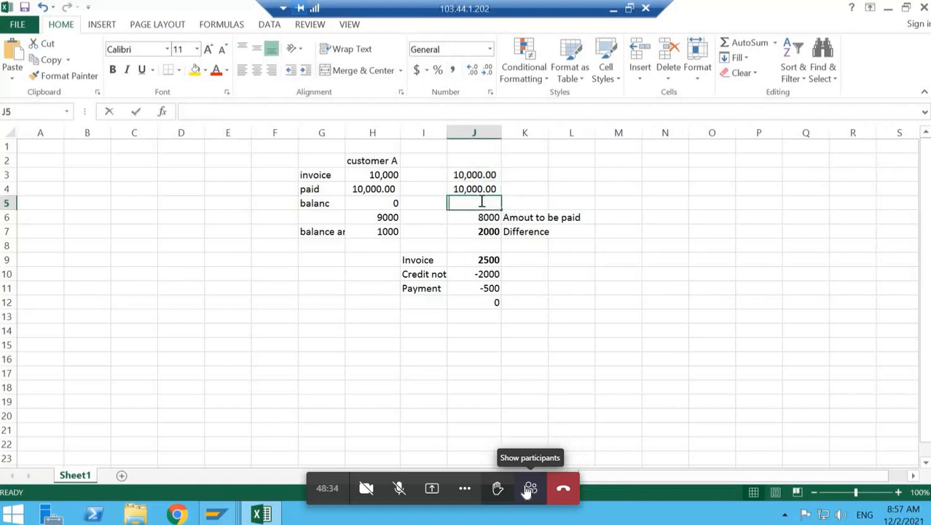
type("=J3-J4")
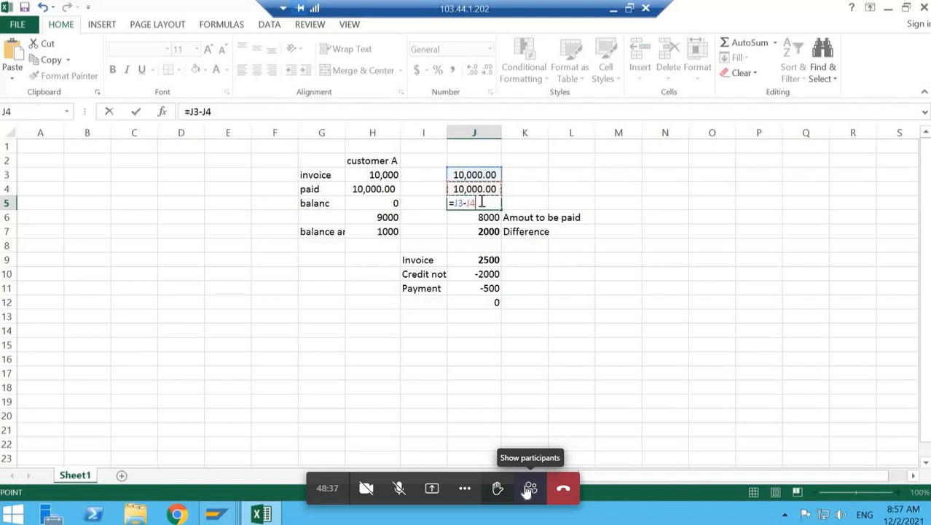
key("Return")
left_click(474, 206)
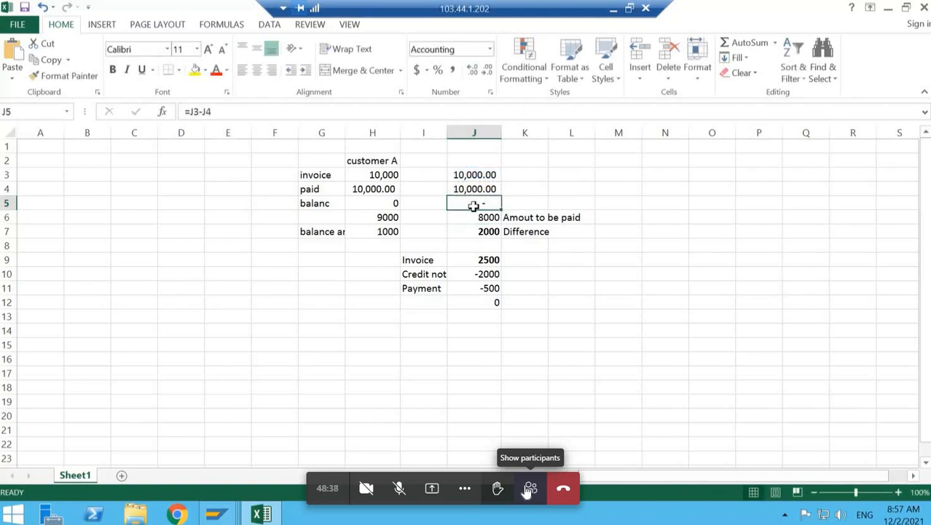
key("ctrl+b")
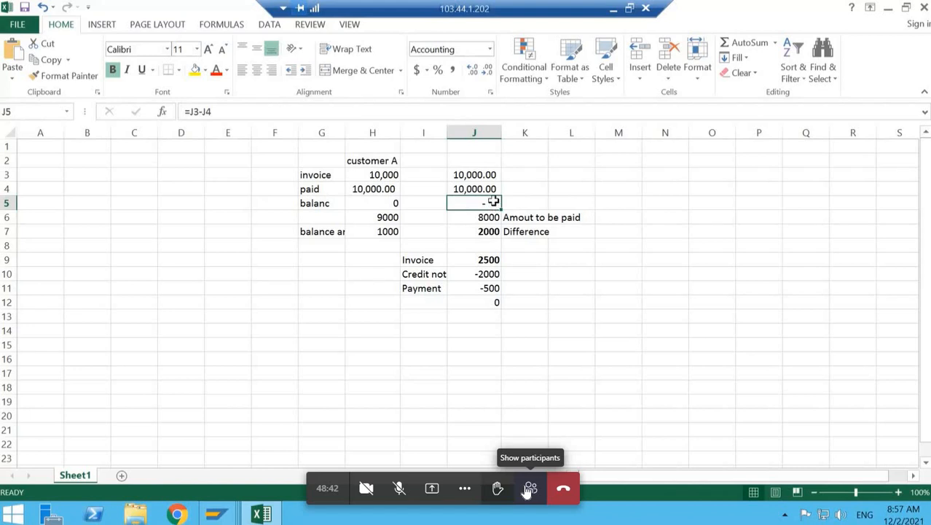
left_click(489, 218)
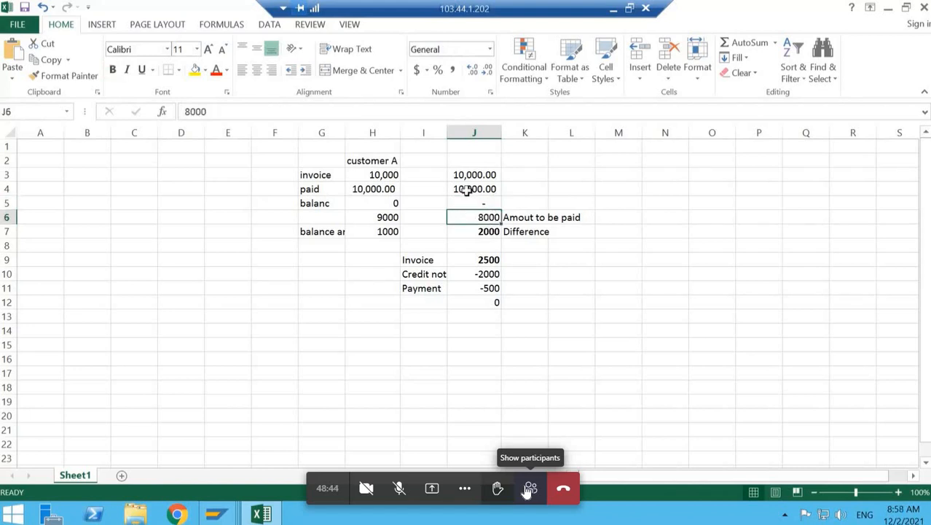
left_click(475, 232)
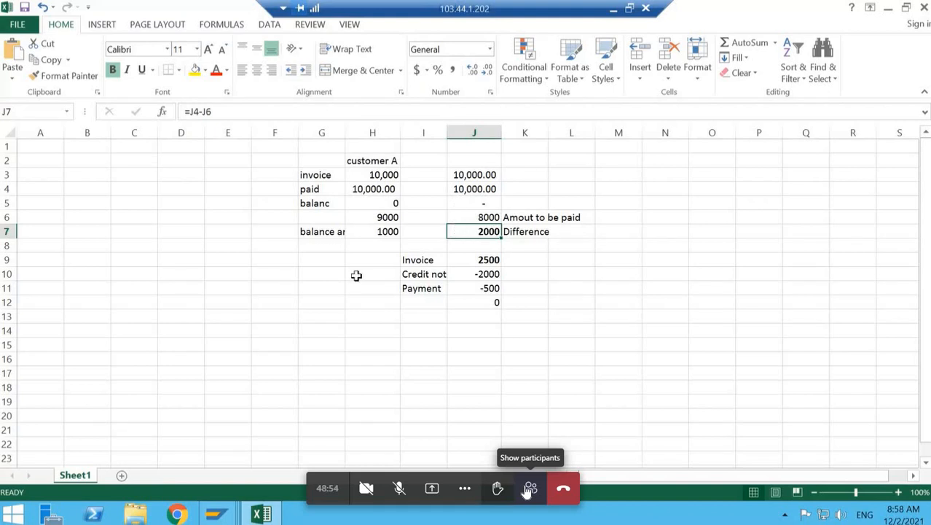
Switch to the Clear Customer session in SAP and open transaction FB75 for a customer credit memo.
mouse_move(213, 513)
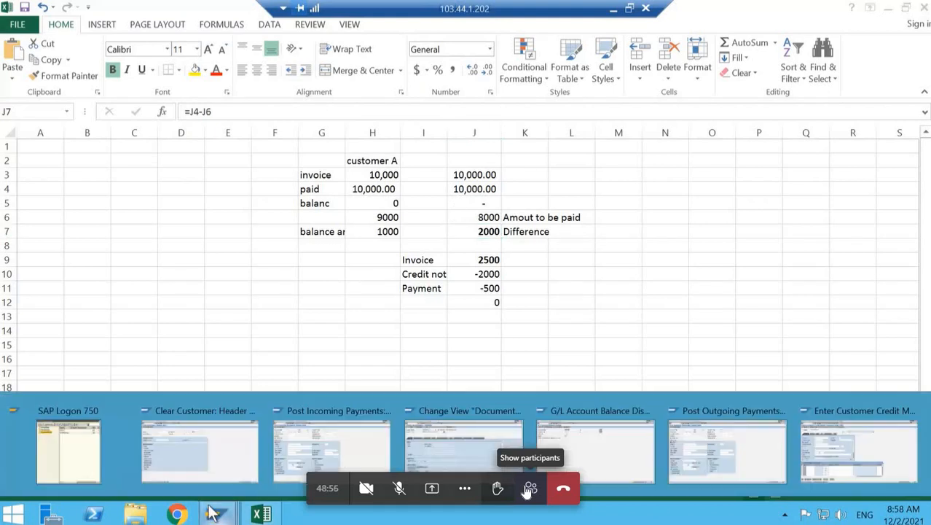
left_click(199, 448)
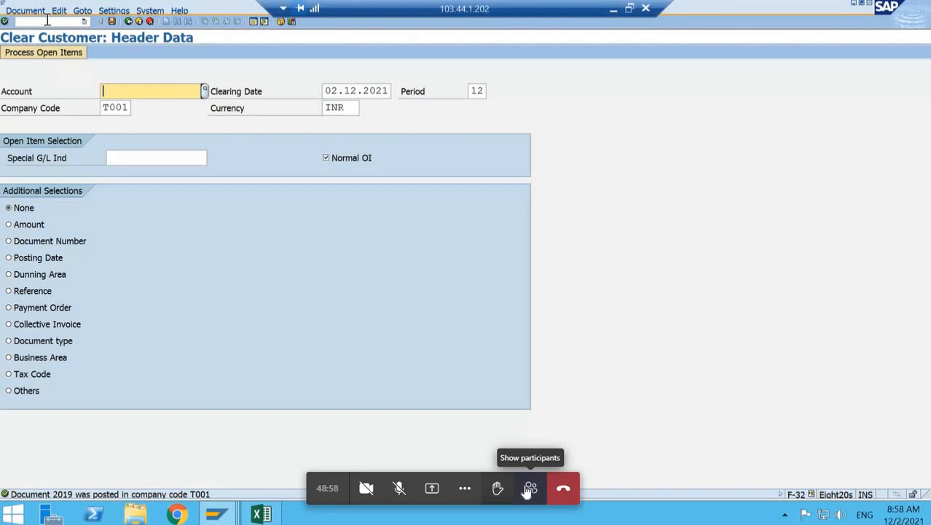
type("/nfb")
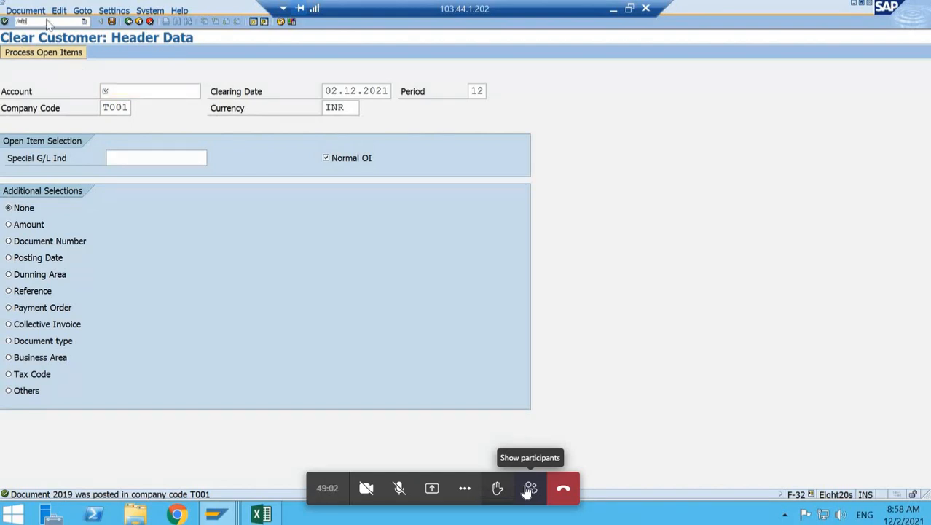
type("75")
key("Return")
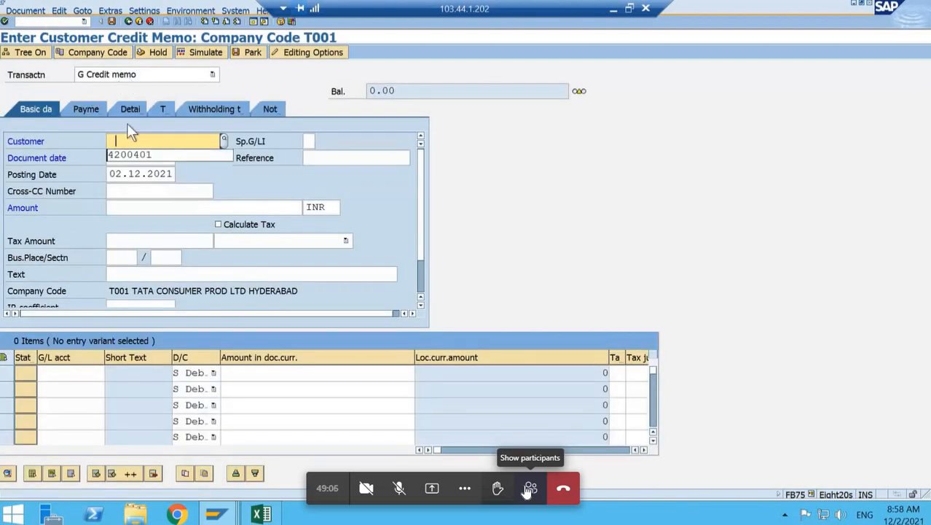
Enter the customer number, document date 02.12.2021 and reference test2 in the credit memo's basic data.
left_click(127, 156)
left_click(128, 158)
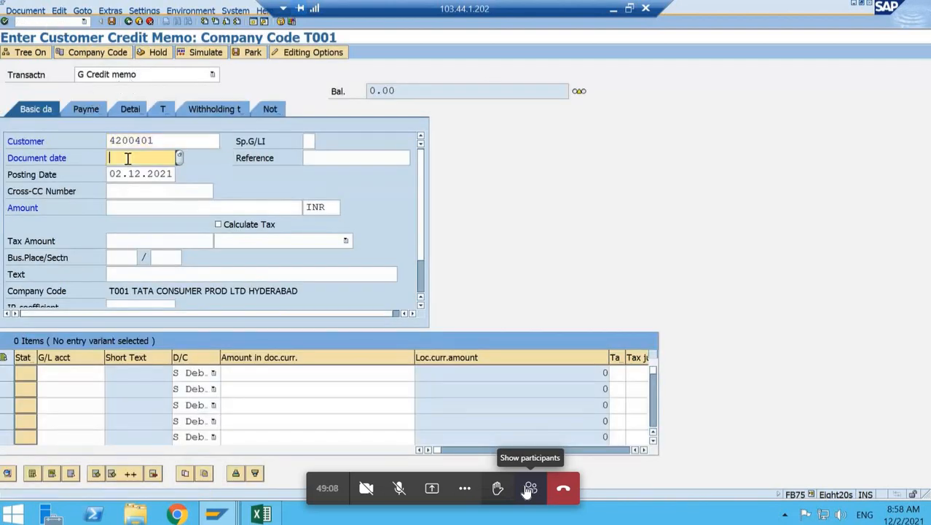
key("Down")
key("Return")
key("Tab")
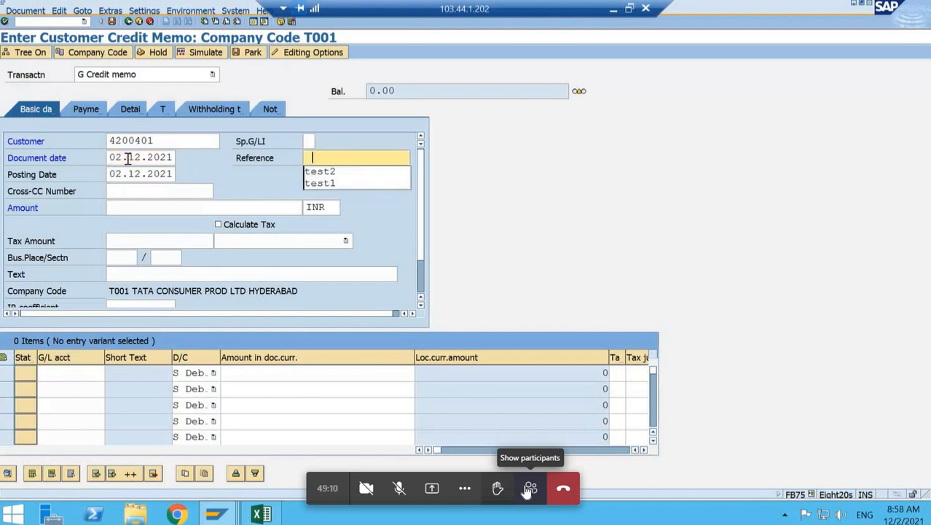
key("Down")
key("Return")
key("Tab")
key("Tab")
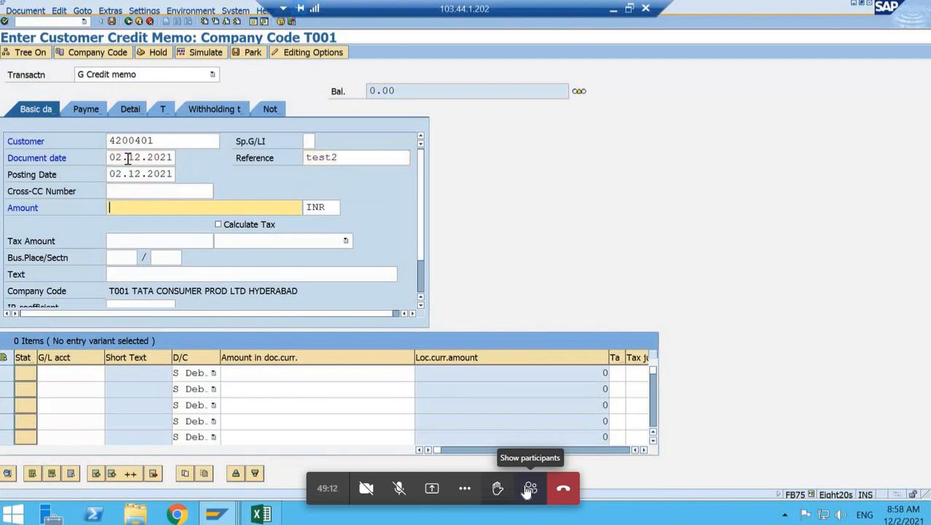
Set the customer credit memo amount to 2000 INR.
type("2000")
key("Tab")
key("Tab")
key("Tab")
key("Tab")
key("Tab")
key("Tab")
key("Tab")
key("Tab")
key("Tab")
key("Tab")
key("Tab")
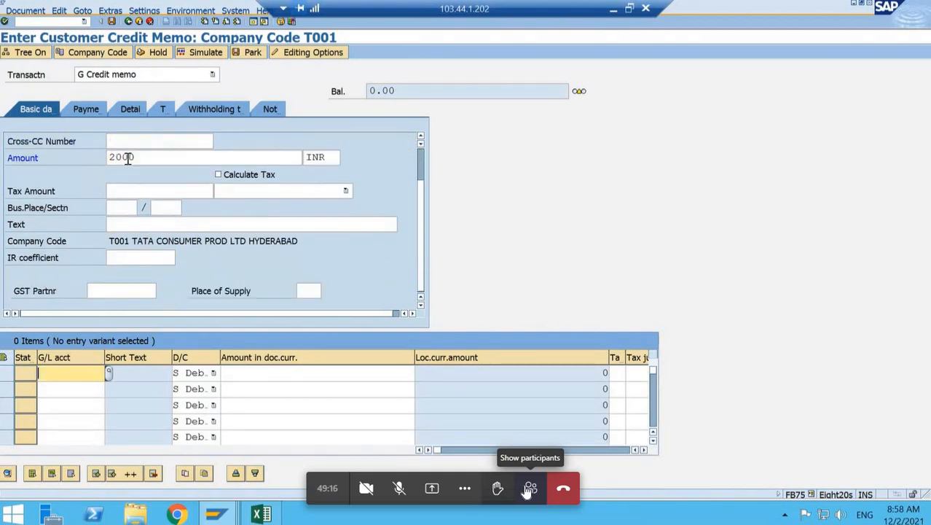
Enter G/L account 300000 with a debit amount of 2000 in the credit memo's first line item.
type("300000")
key("Tab")
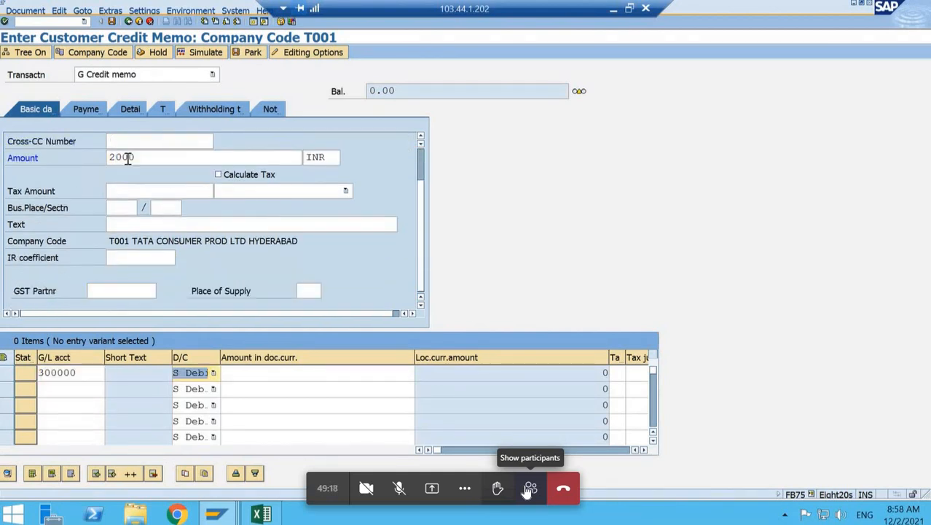
key("Tab")
type("2000")
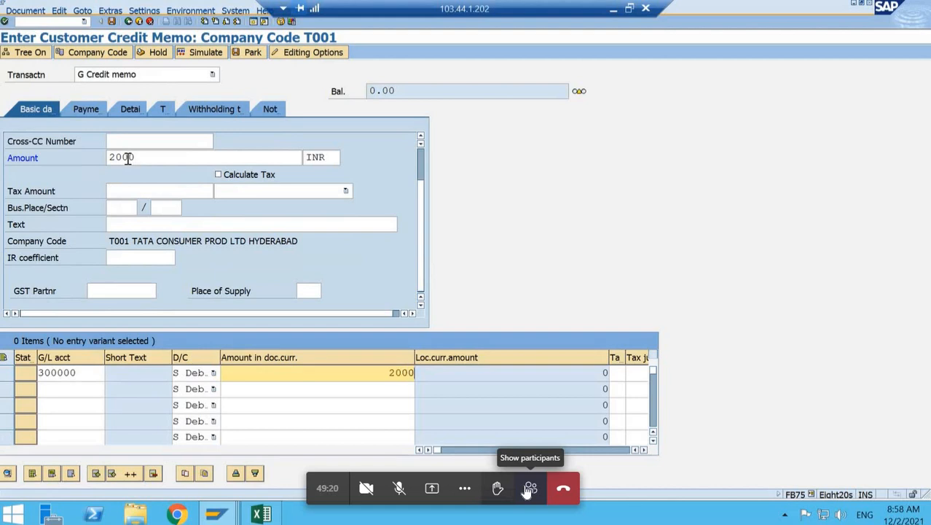
Set the profit center of the credit memo's G/L line item to PC10000.
key("Tab")
key("Tab")
key("Tab")
key("Tab")
key("Tab")
key("Tab")
key("Tab")
key("Tab")
key("Tab")
key("Tab")
key("Tab")
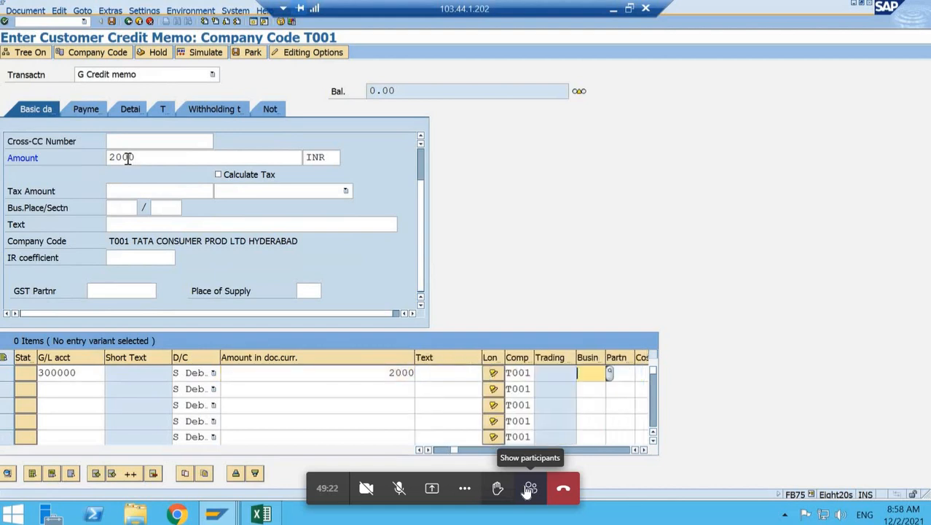
key("Tab")
key("Tab")
key("Tab")
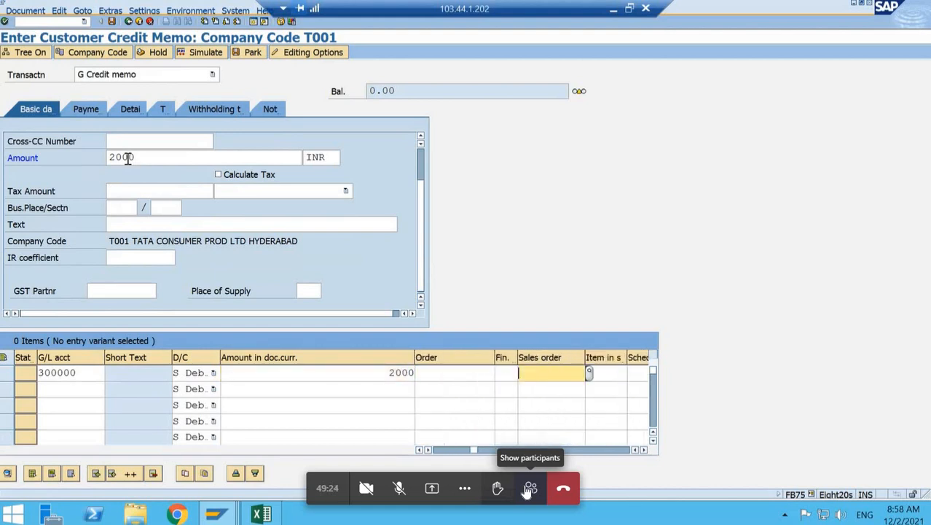
key("Tab")
key("Tab")
key("Tab")
key("Tab")
key("Tab")
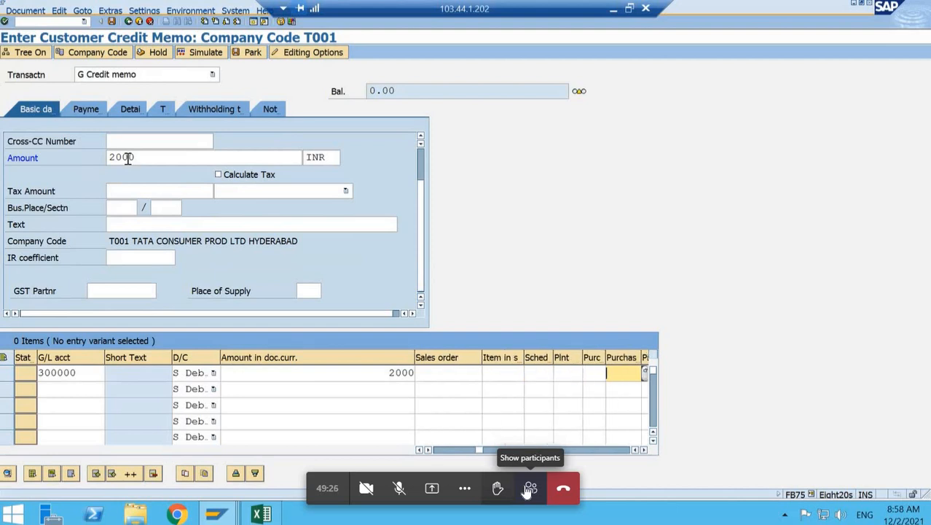
key("Tab")
type("PC10000")
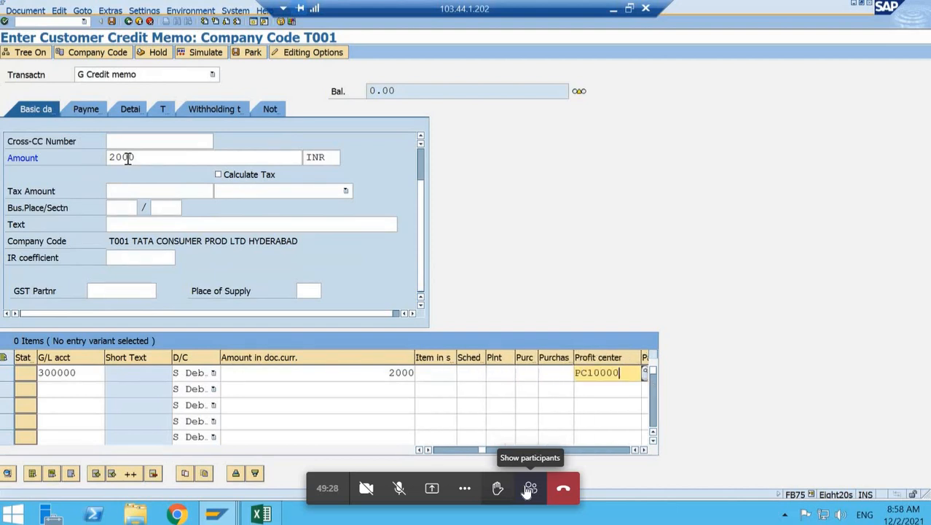
Simulate the customer credit memo and post it.
key("Return")
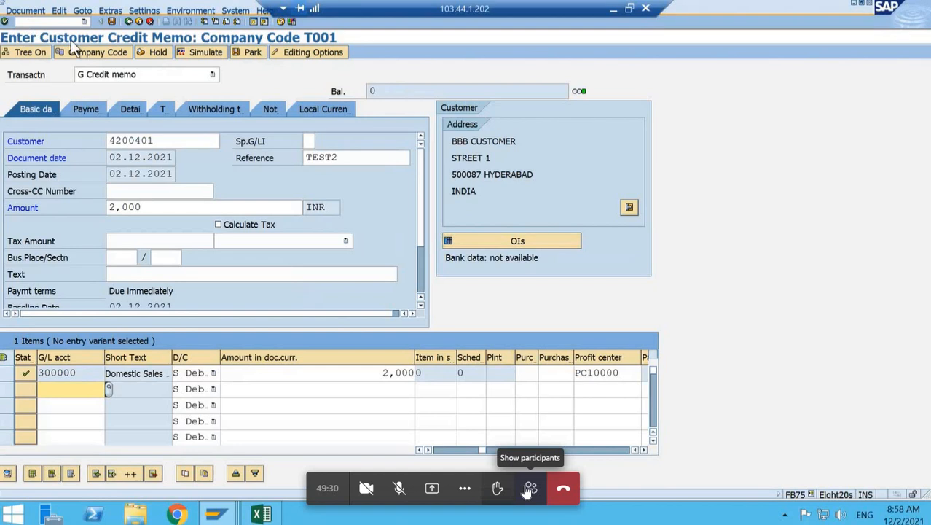
left_click(205, 54)
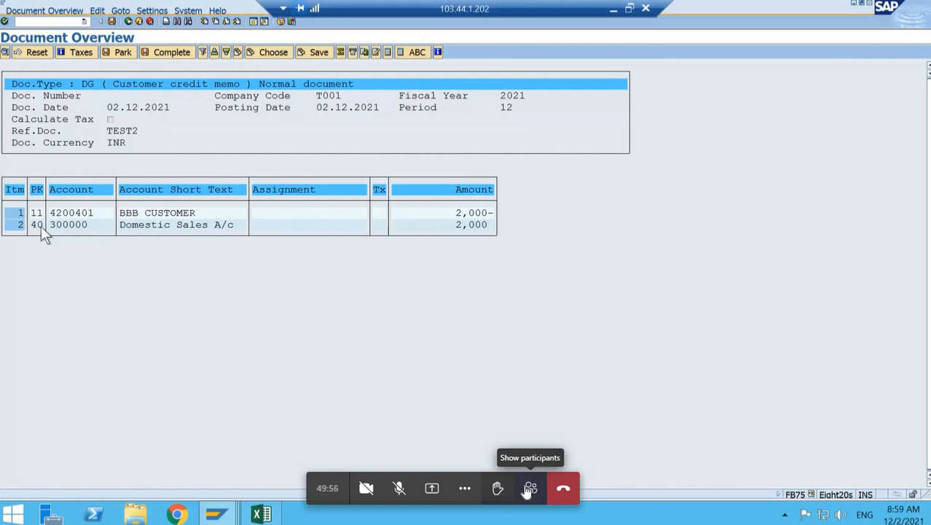
left_click(111, 21)
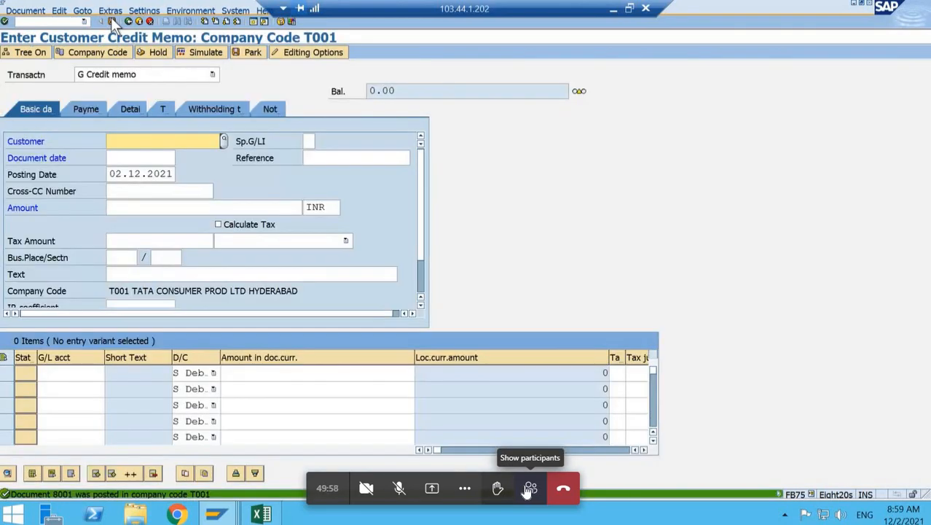
Open transaction FBL5N and display the customer's open line items in company code T001.
left_click(49, 22)
type("/nfbl5")
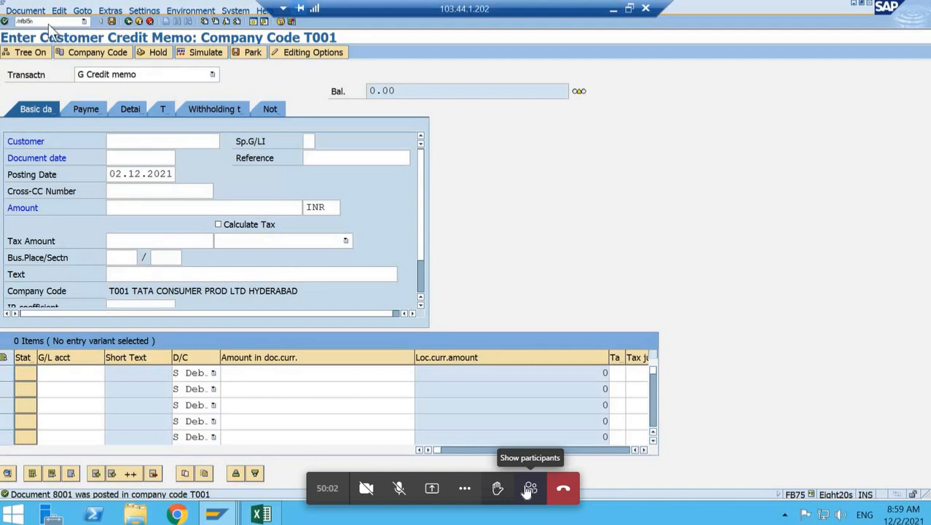
type("n")
key("Return")
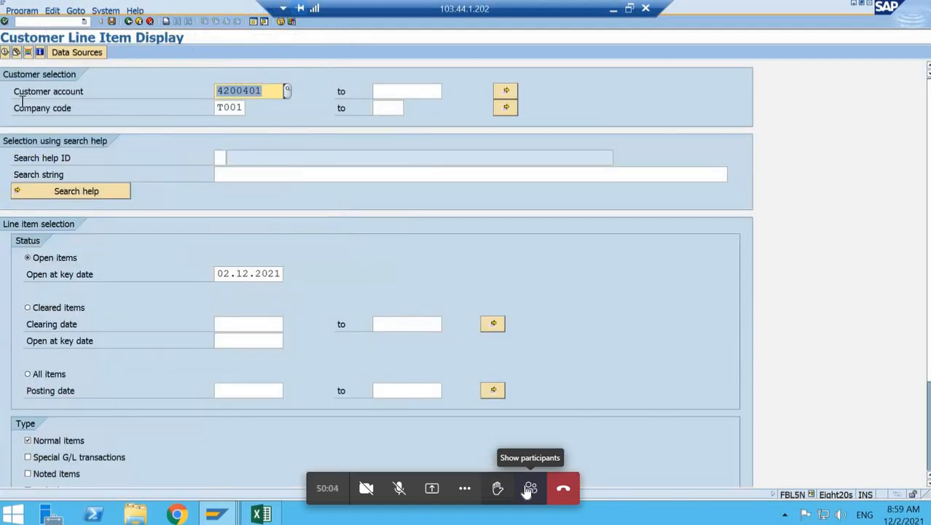
left_click(5, 52)
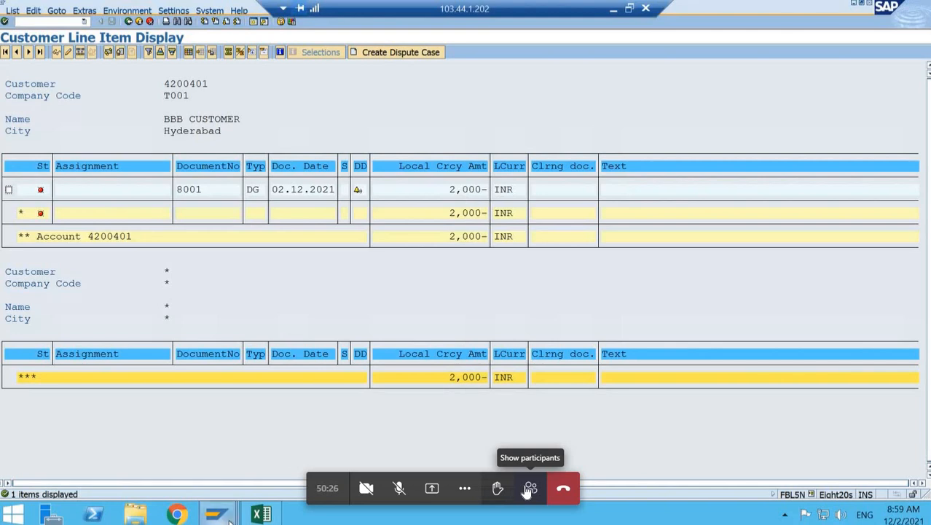
Switch to the Excel example and examine the original invoice, payment and difference in column J, plus the new invoice amount in J9.
left_click(255, 515)
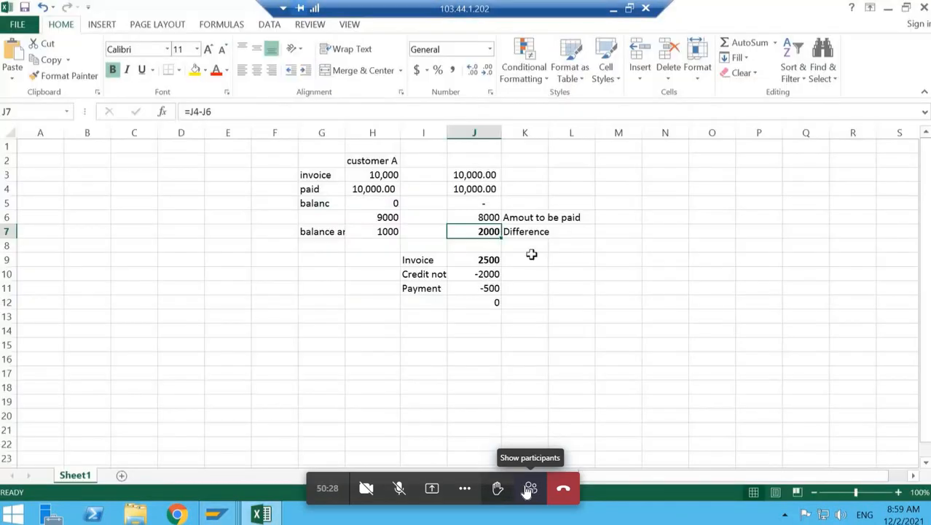
key("Right")
key("Down")
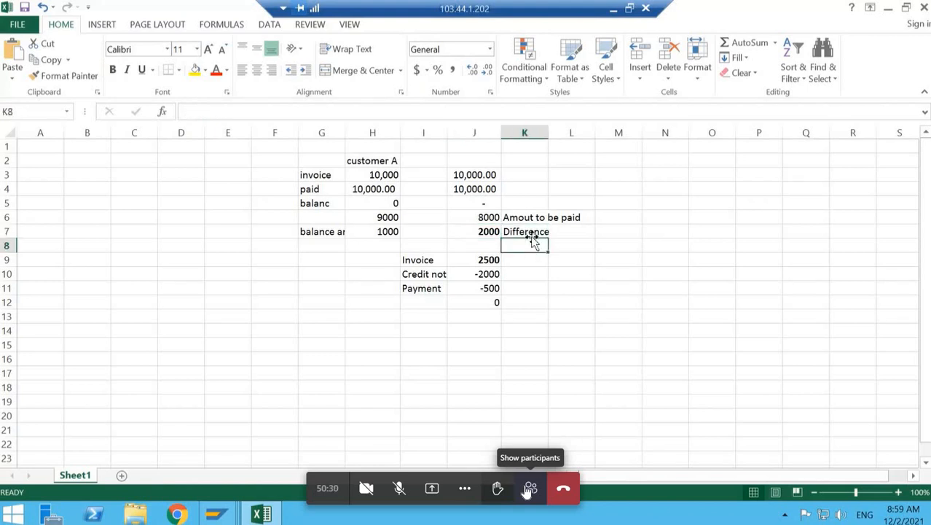
key("Left")
key("Up")
key("Up")
key("Up")
key("Up")
key("Up")
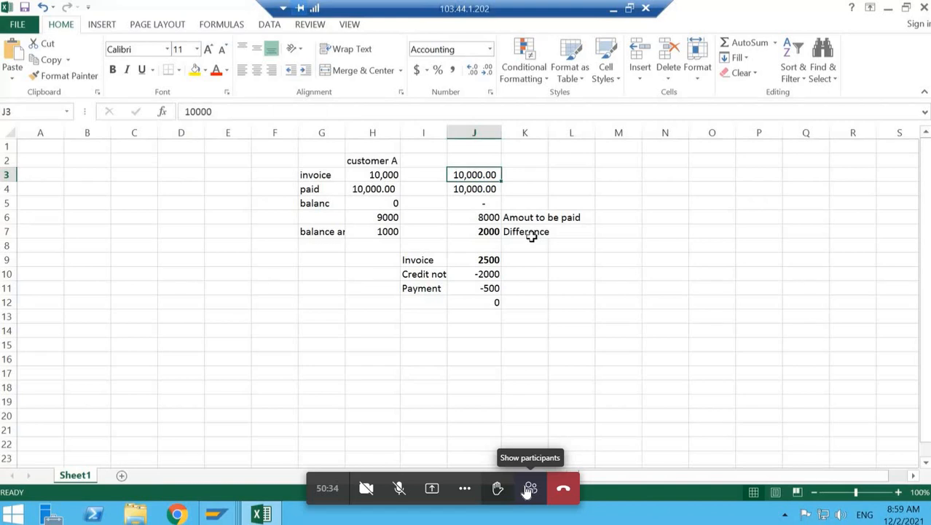
key("Down")
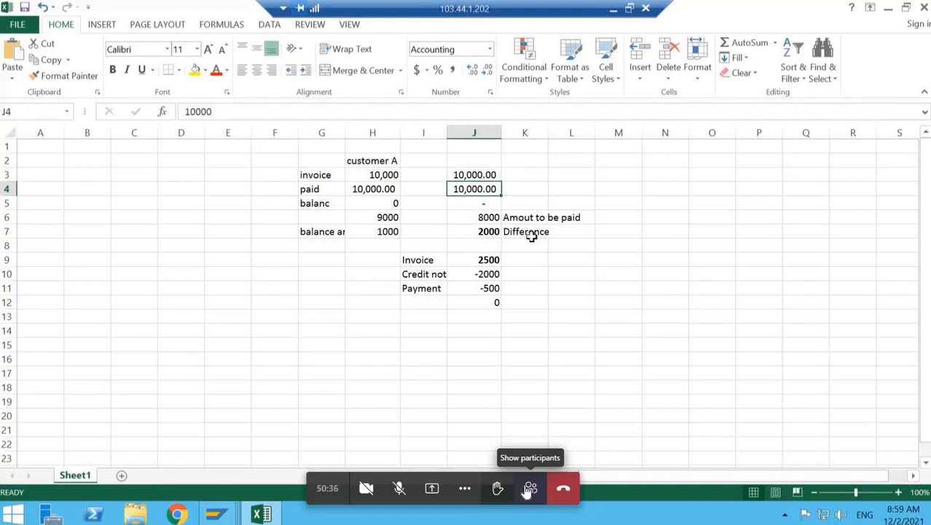
key("alt+Tab")
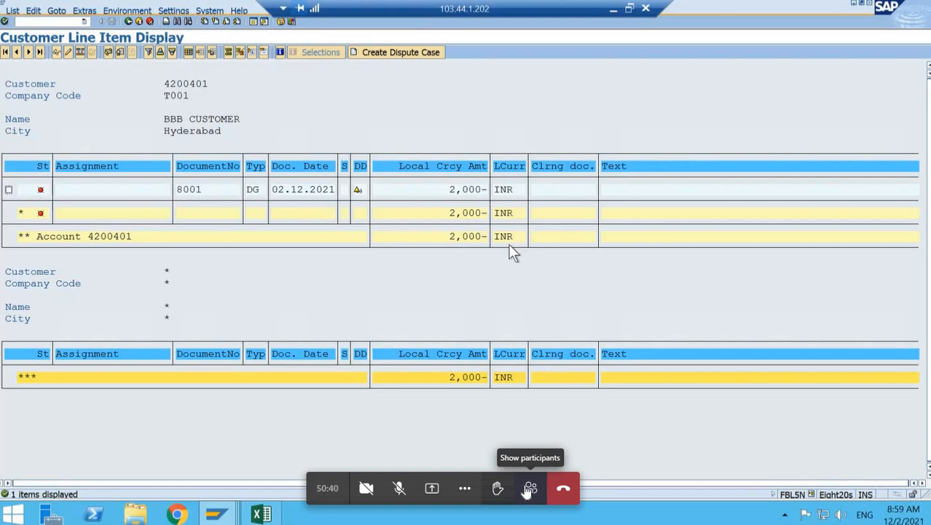
key("alt+Tab")
left_click(424, 260)
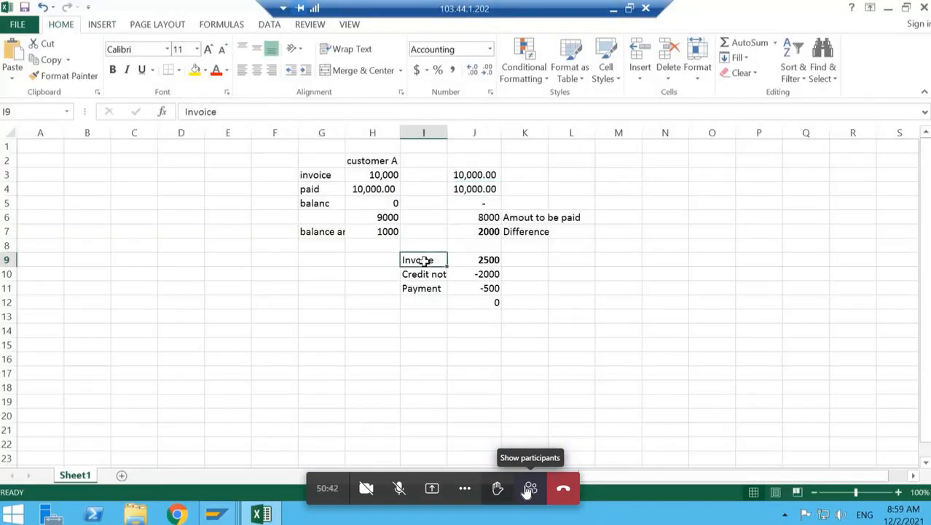
key("Right")
Switch to the Post Incoming Payments session in SAP and open transaction FB70 for a customer invoice.
key("alt+Tab")
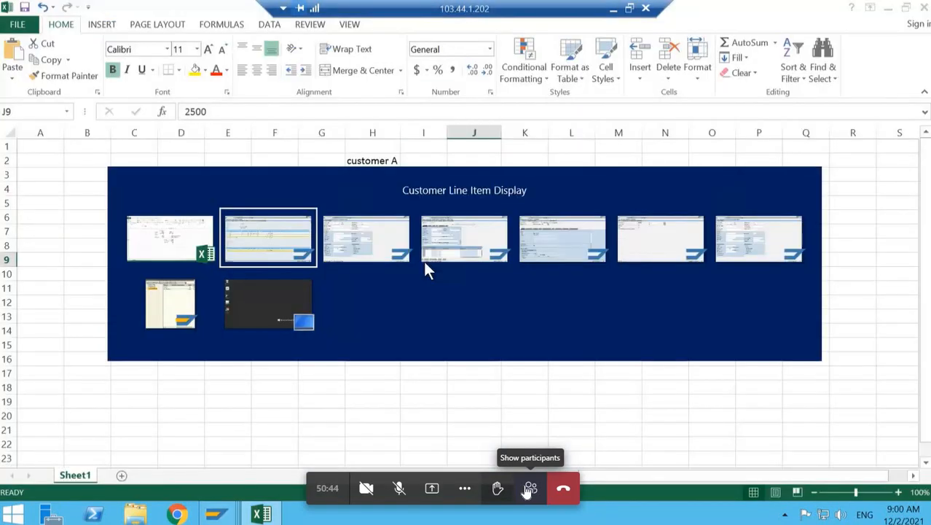
left_click(217, 515)
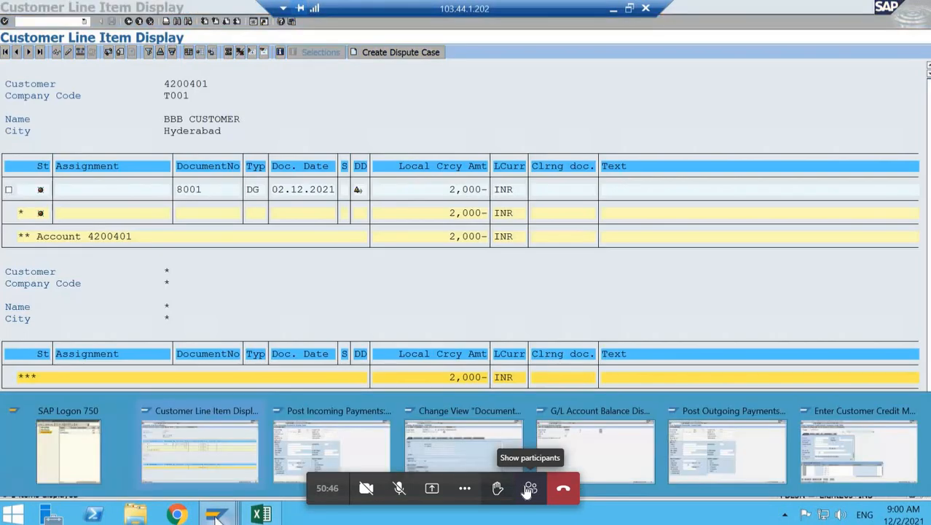
left_click(317, 451)
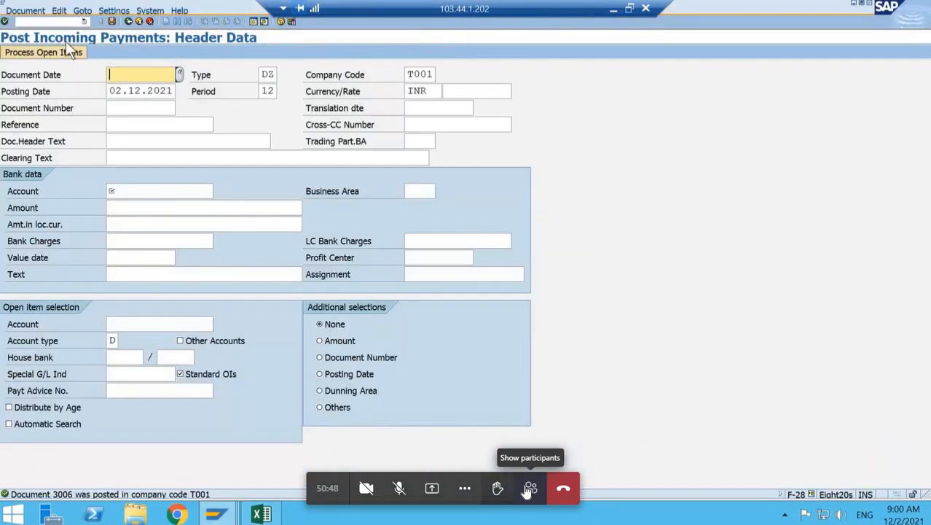
left_click(45, 22)
type("/n")
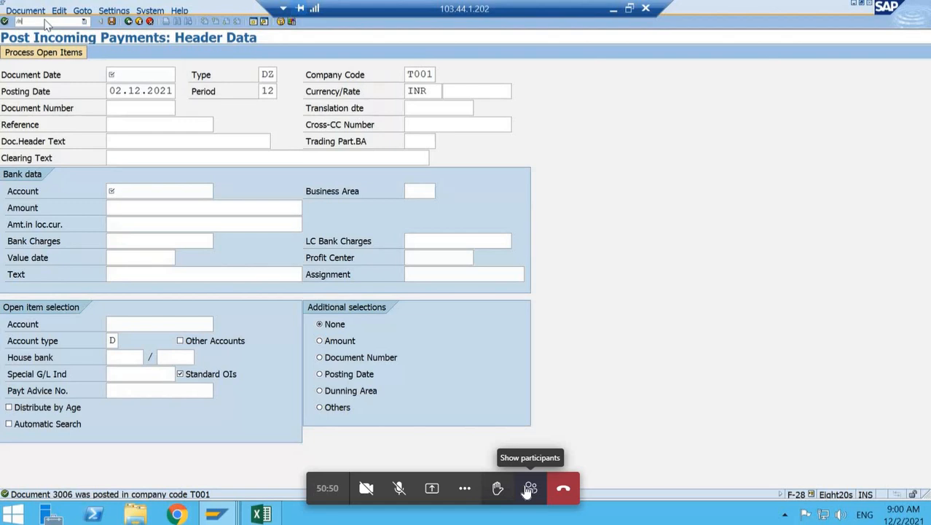
type("fb")
type("05")
key("Return")
Enter the customer number, invoice date 02.12.2021, reference test3 and amount 2500 INR in the invoice's basic data.
key("Down")
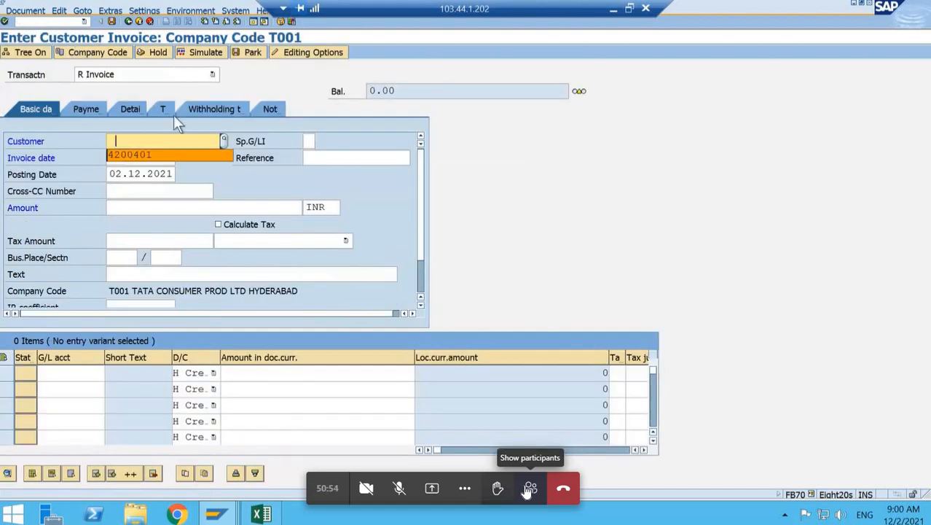
key("Return")
key("Tab")
key("Down")
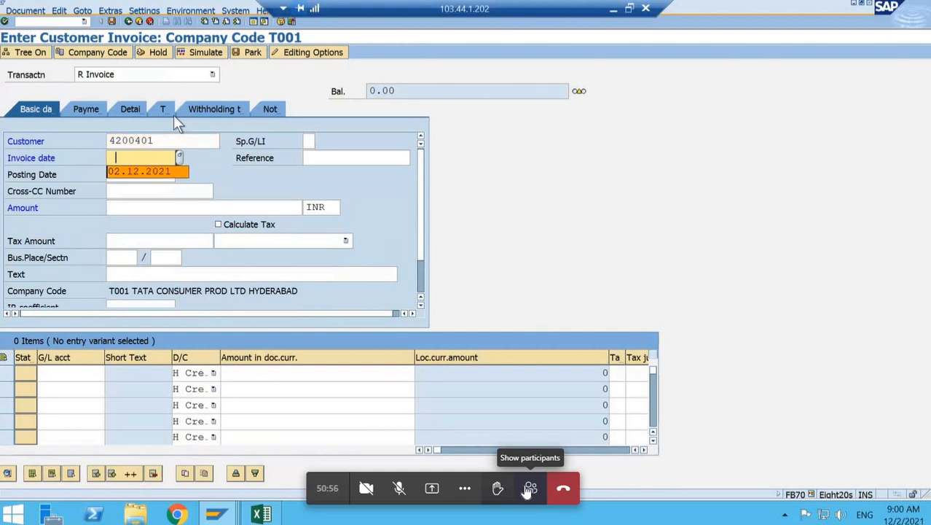
key("Return")
key("Tab")
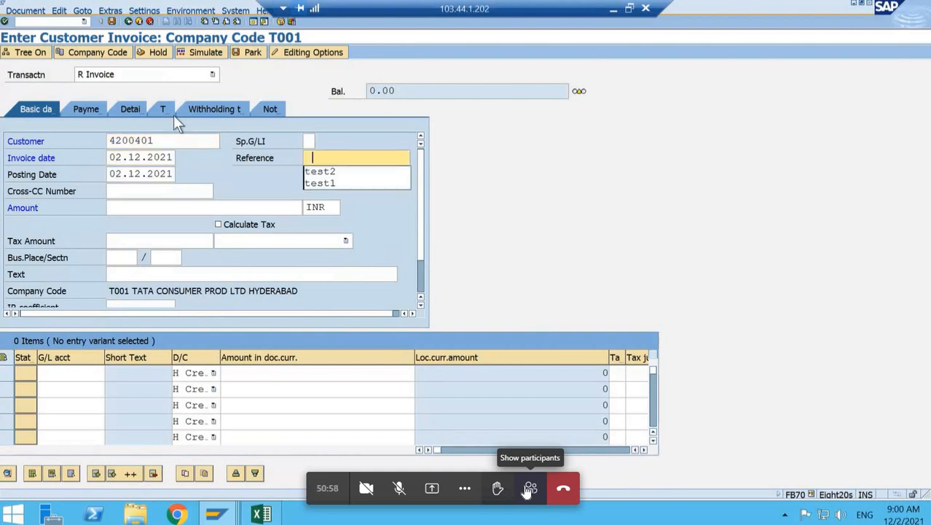
key("Down")
type("test3")
key("Tab")
key("Tab")
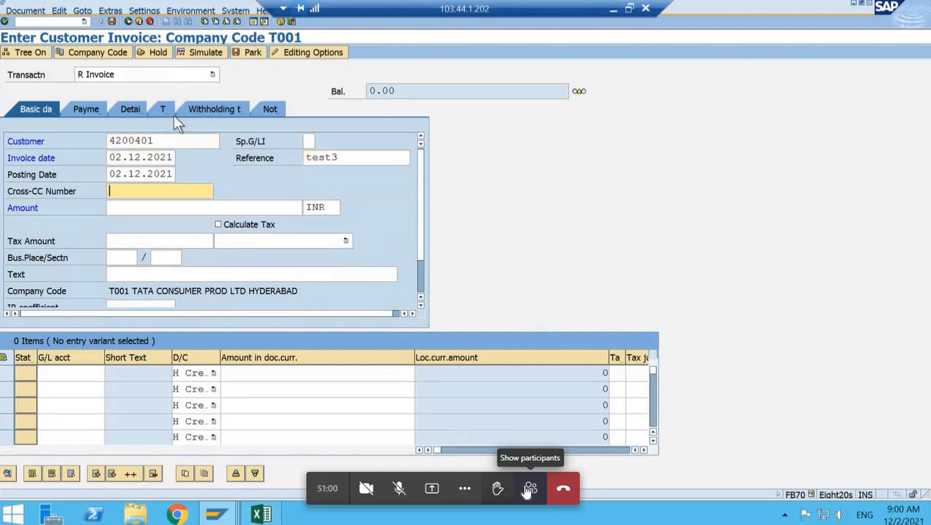
type("2500")
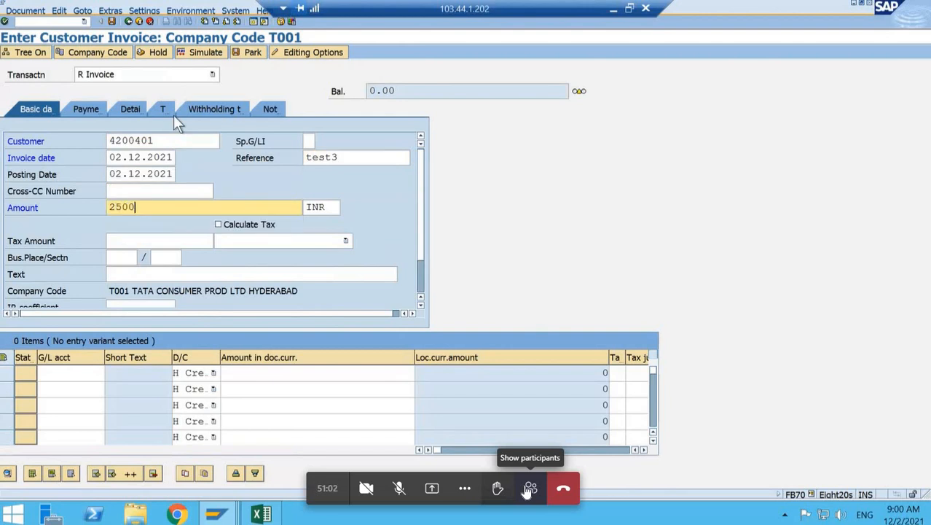
Enter G/L account 300000 with a credit amount of 2500 in the invoice's first line item.
key("Tab")
key("Tab")
key("Tab")
key("Tab")
key("Tab")
key("Tab")
key("Tab")
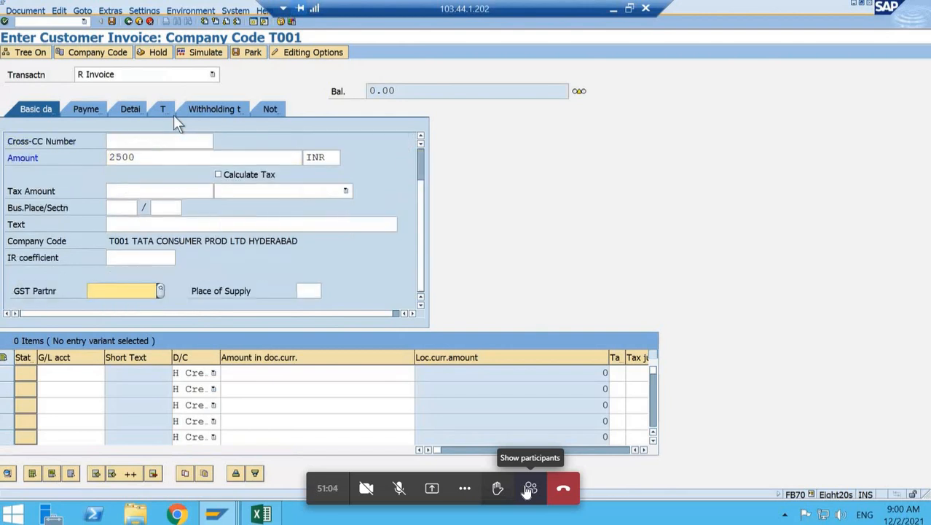
key("Tab")
key("Tab")
key("Tab")
key("Tab")
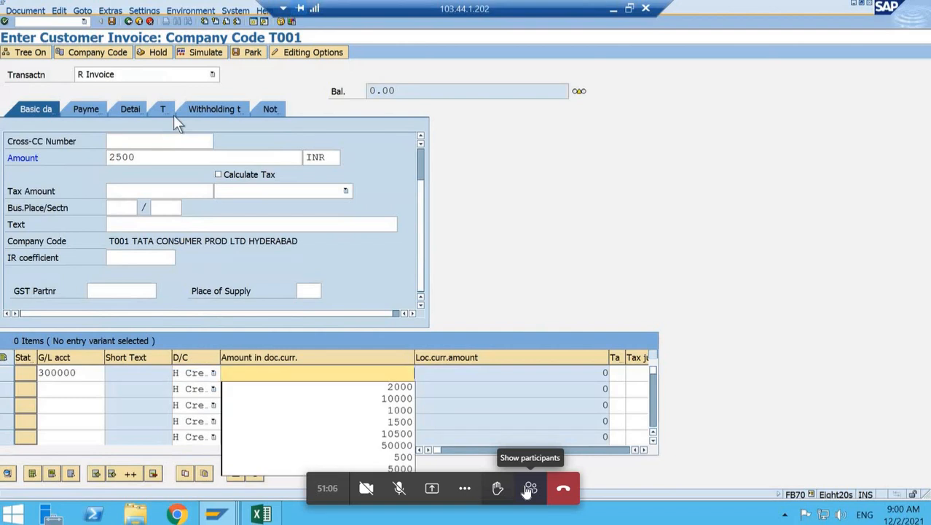
type("2500")
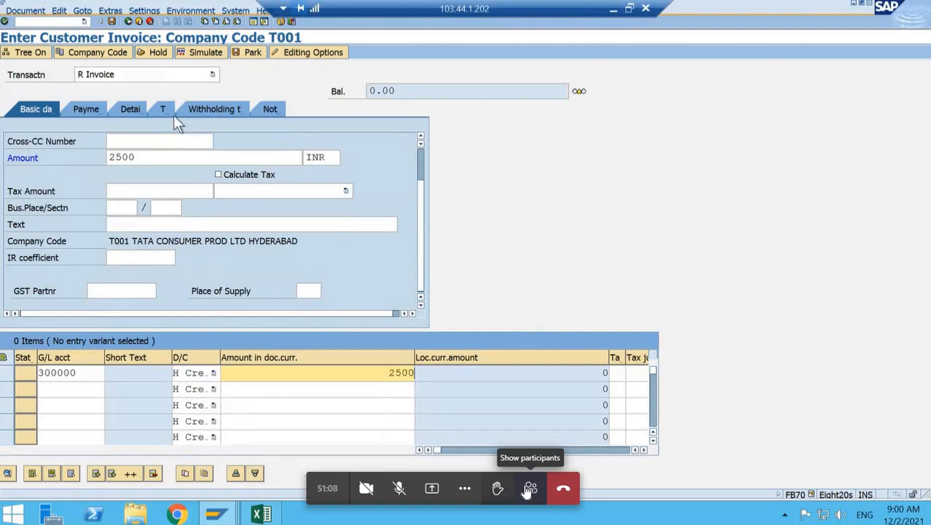
Set the profit center of the invoice's G/L line item to PC10000.
key("Tab")
key("Tab")
key("Tab")
key("Tab")
key("Tab")
key("Tab")
key("Tab")
key("Tab")
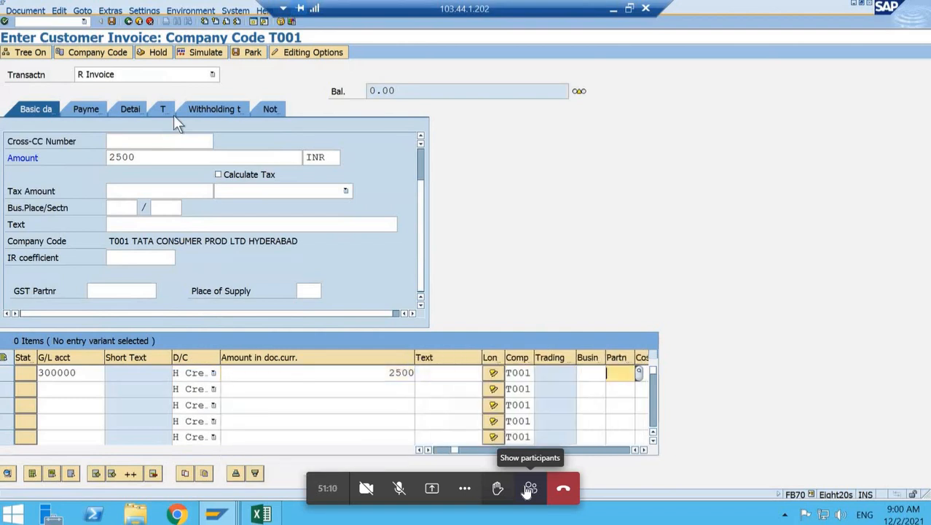
key("Tab")
key("Tab")
key("Tab")
key("Tab")
key("Tab")
key("Tab")
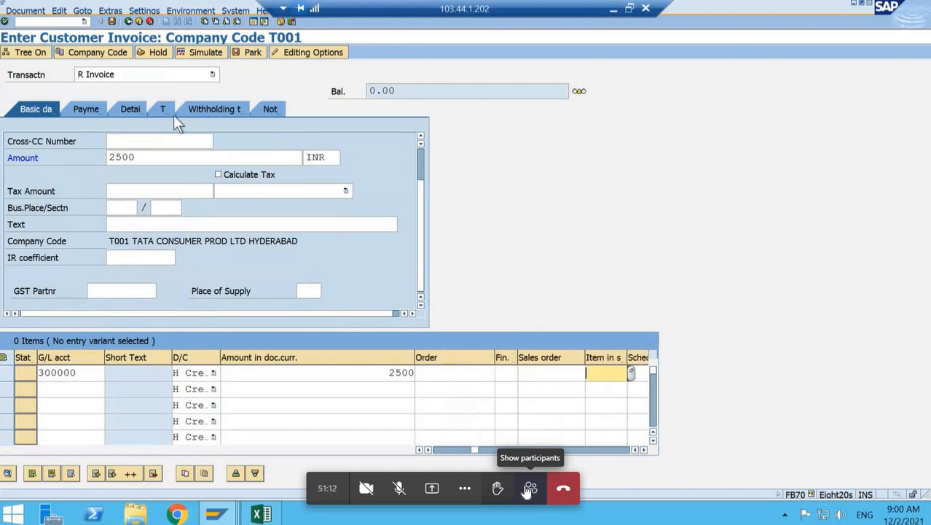
key("Tab")
key("Tab")
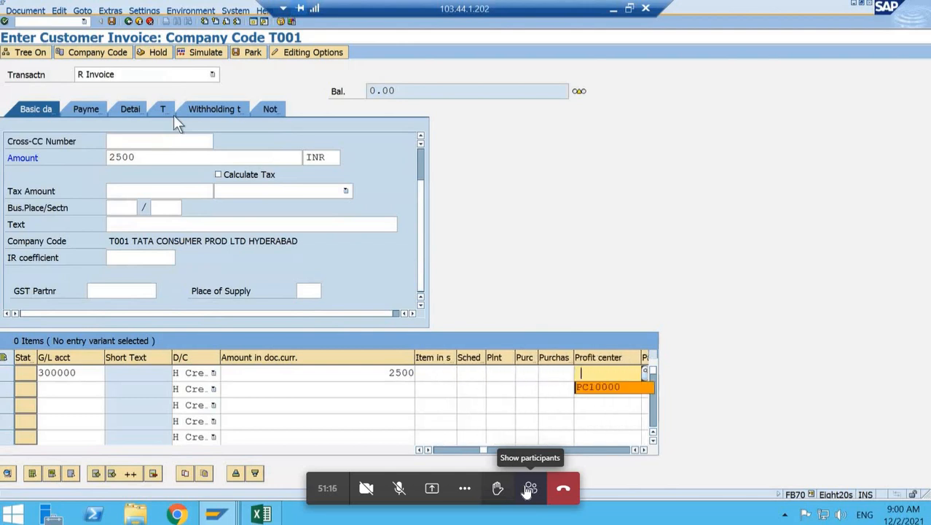
Simulate the customer invoice and post it.
left_click(192, 51)
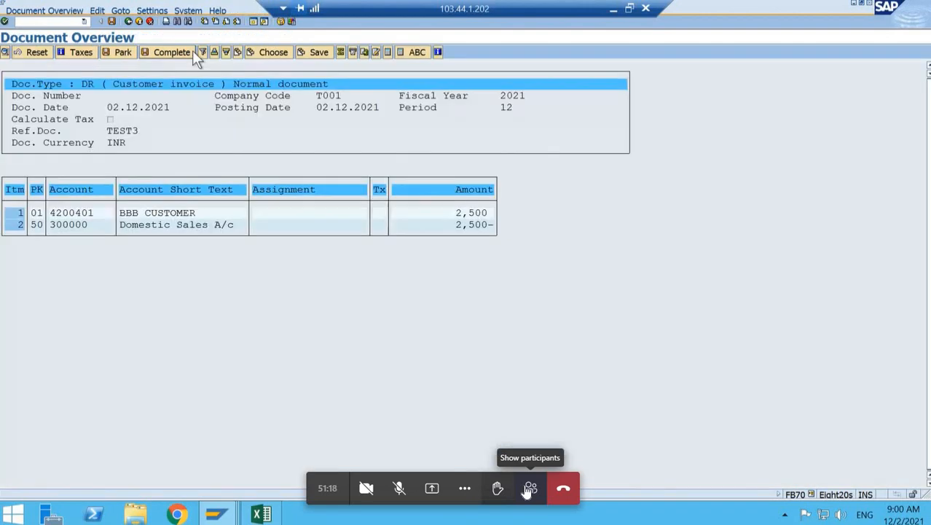
double_click(152, 215)
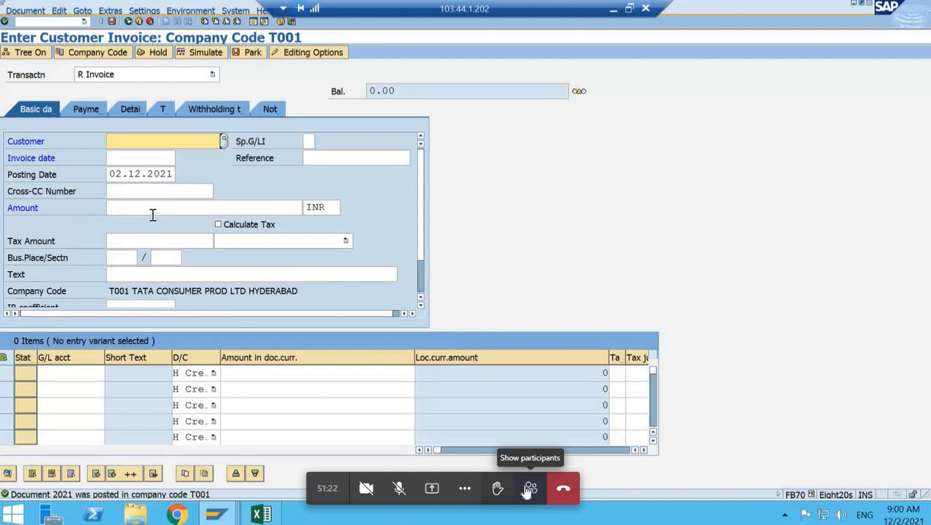
Refresh the customer line item display to include the newly posted invoice.
key("alt+Tab")
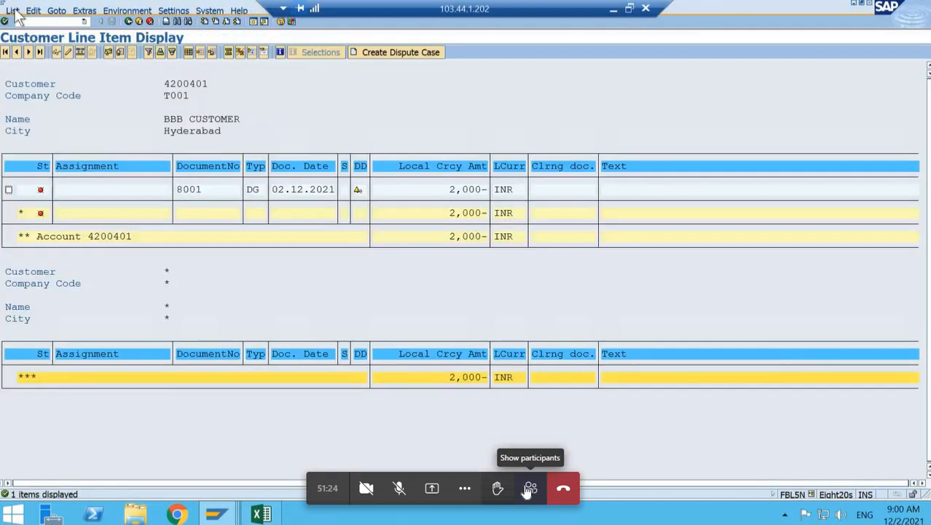
left_click(13, 11)
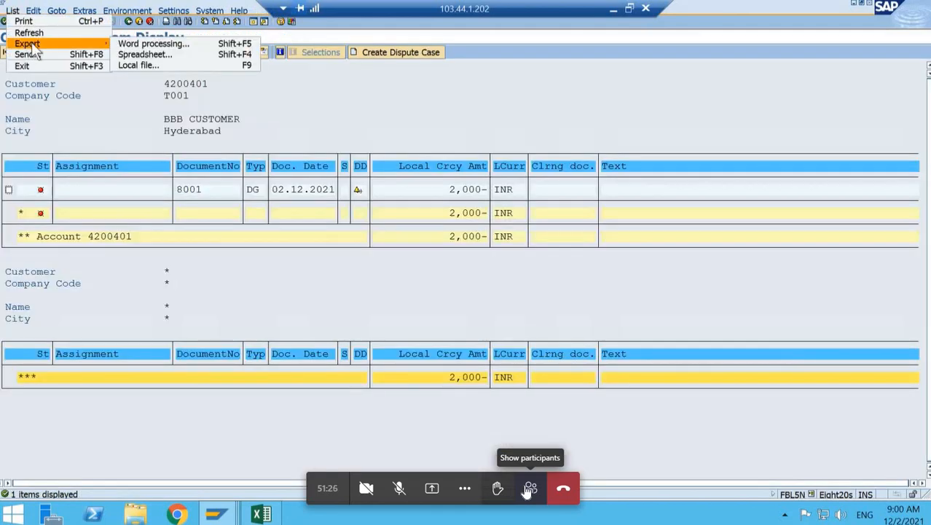
left_click(44, 35)
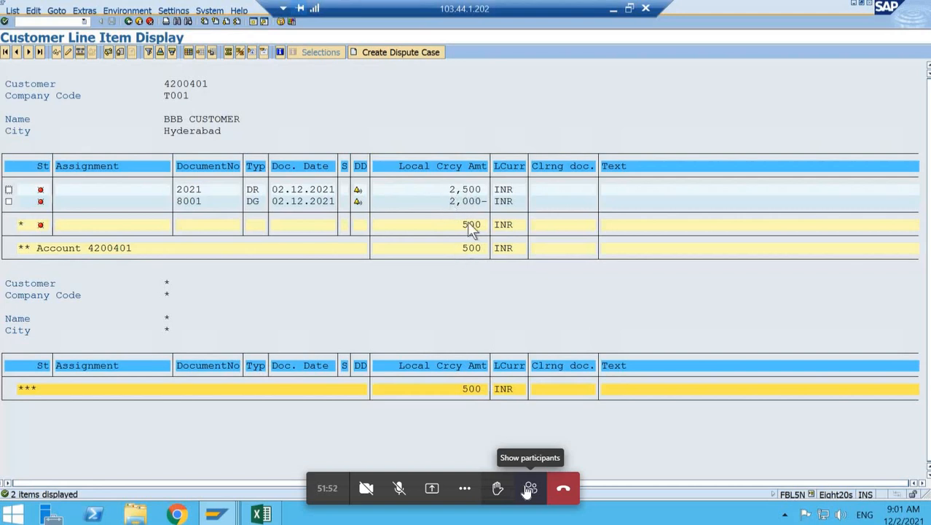
Switch to the Excel sheet and compare its invoice, credit note, payment and difference figures with the customer's open items in SAP.
left_click(264, 515)
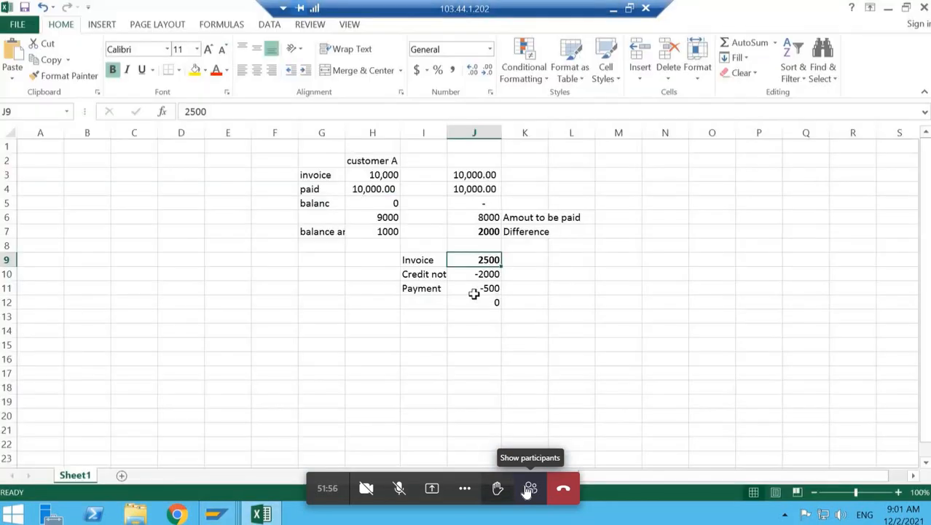
key("alt+Tab")
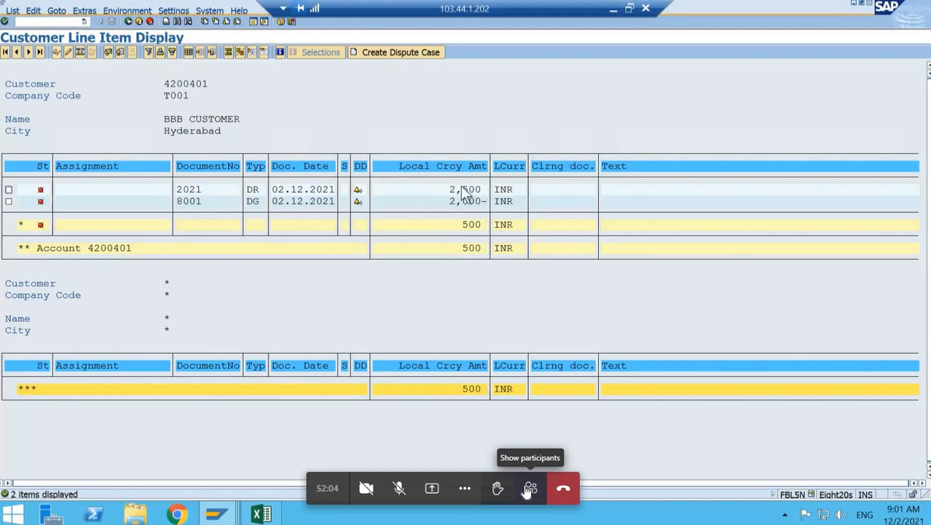
key("alt+Tab")
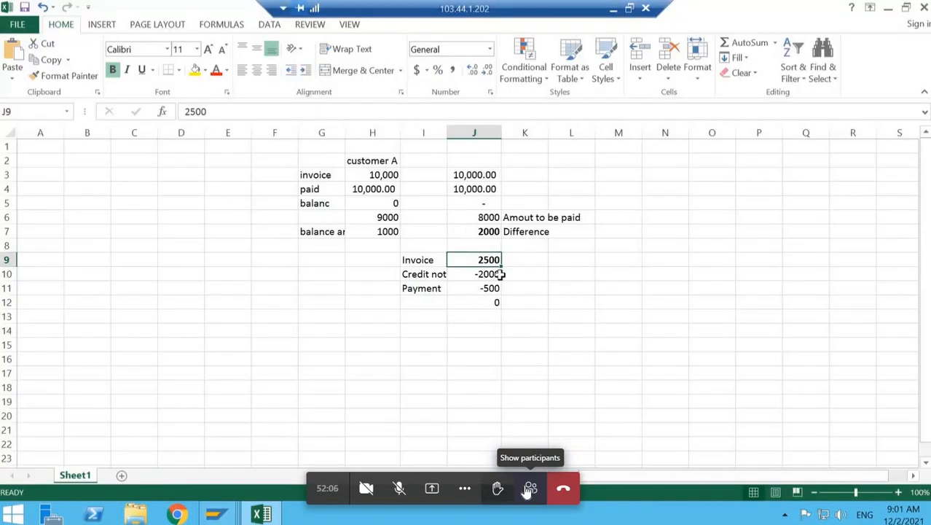
left_click(496, 231)
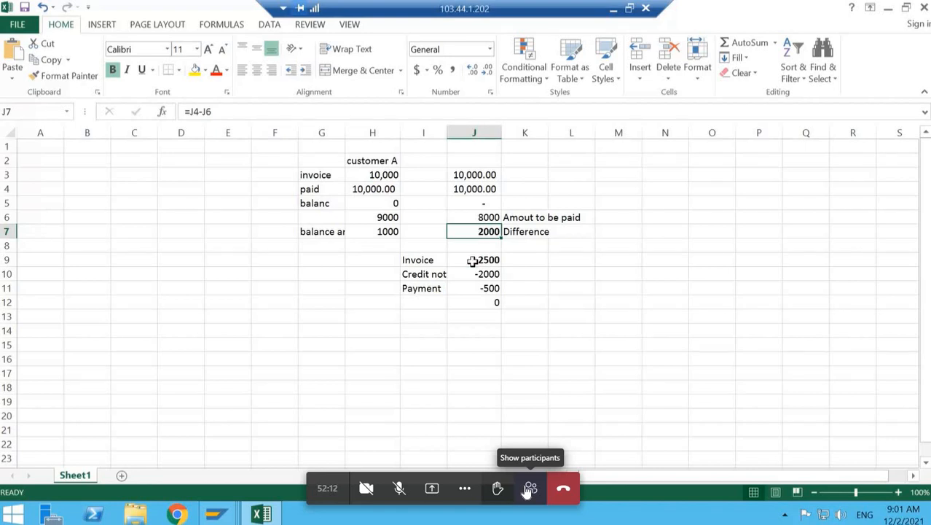
left_click(474, 260)
left_click(428, 261)
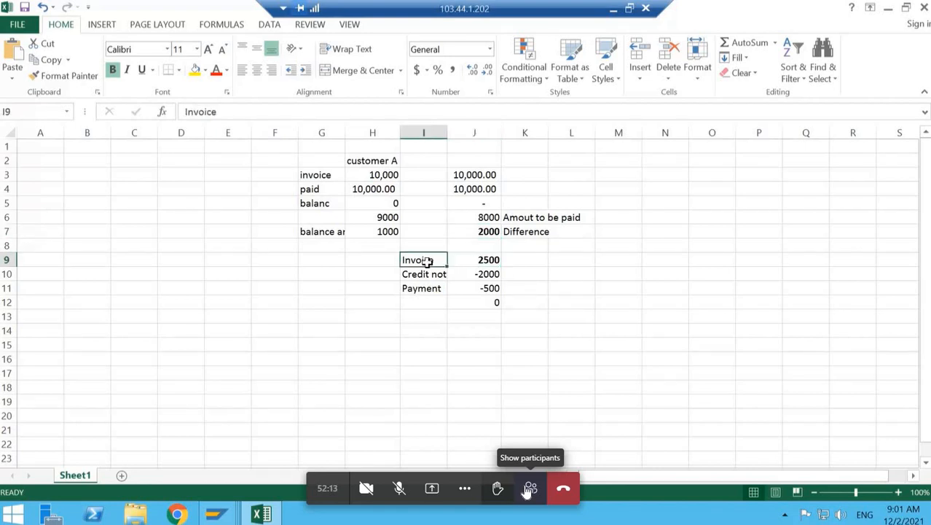
left_click(496, 261)
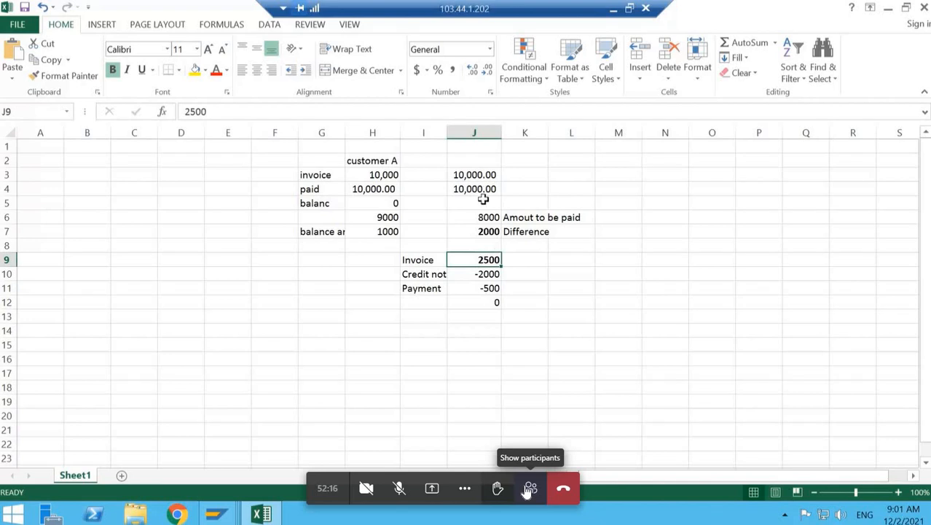
left_click(438, 271)
key("alt+Tab")
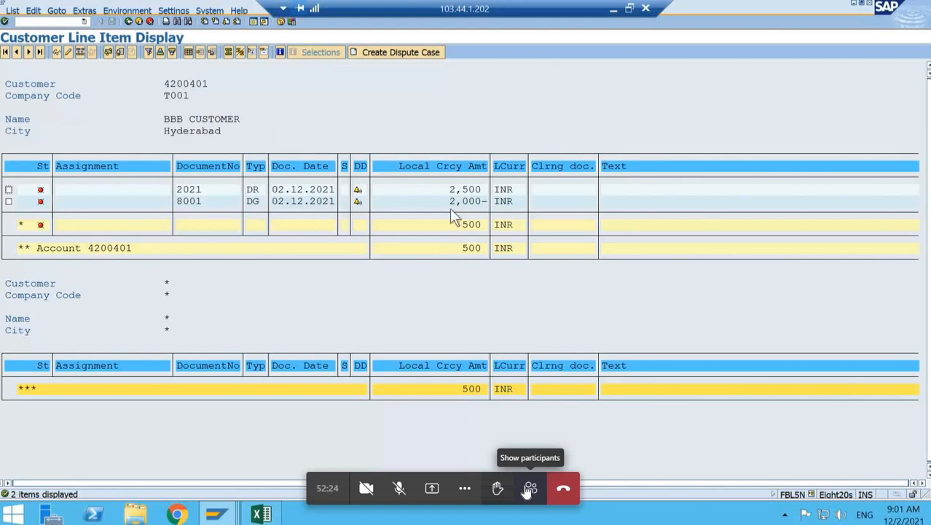
Open transaction F-28 in the customer invoice session and set the incoming payment's document date to 02.12.2021.
mouse_move(217, 516)
left_click(332, 447)
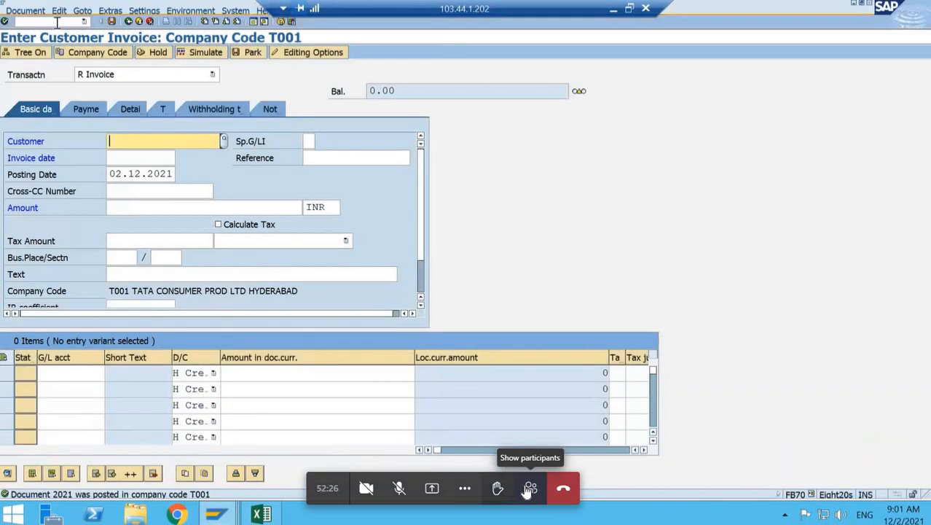
left_click(57, 23)
type("/nf")
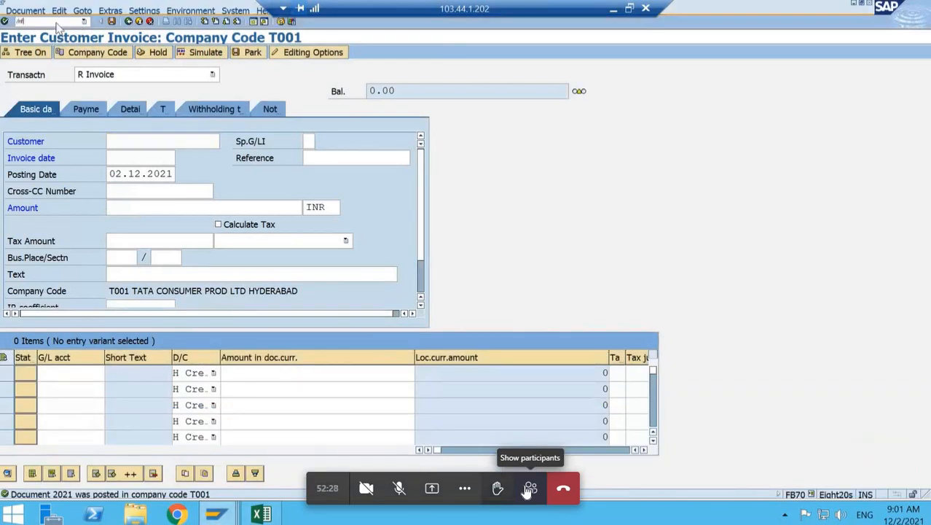
type("-28")
key("Return")
key("space")
key("Down")
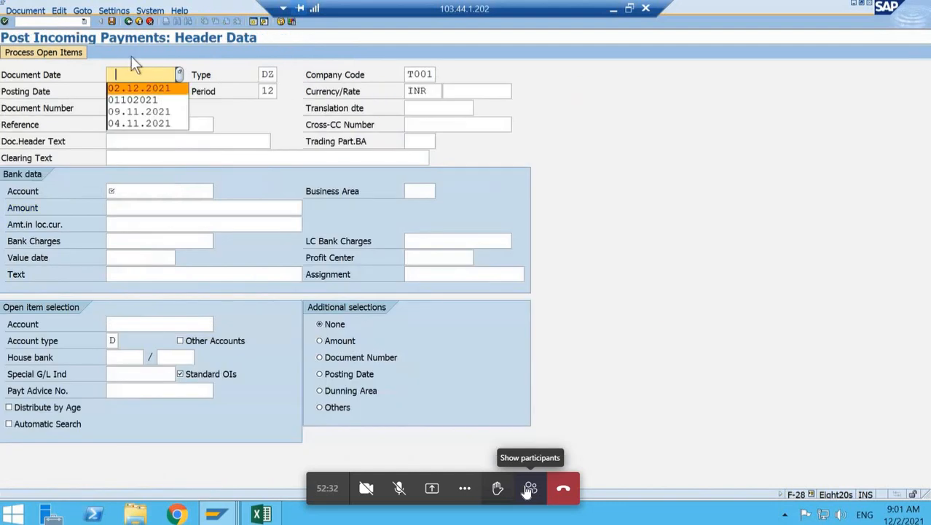
key("Return")
Enter bank account 100000, amount 500 and the customer number for open item selection, and proceed to processing the open items.
key("Down")
key("Down")
key("Down")
key("Down")
key("Down")
key("Down")
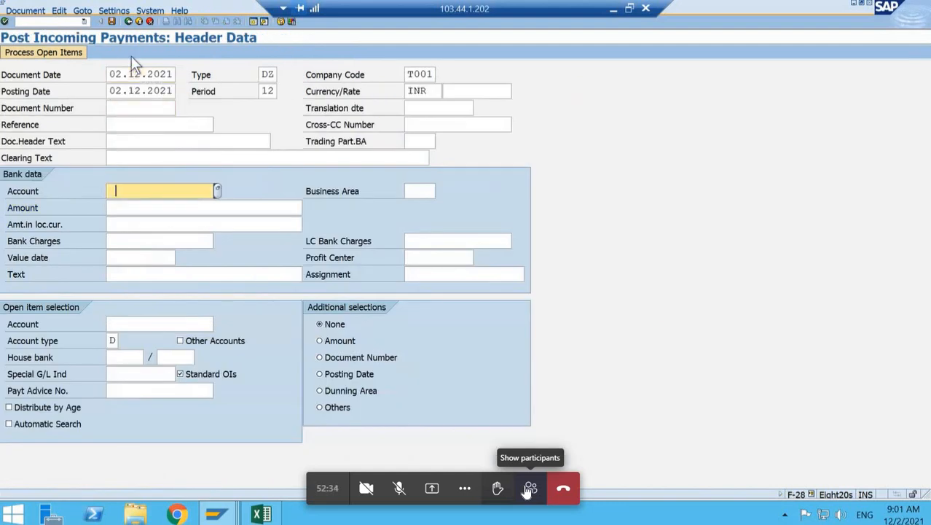
type("100000")
key("Down")
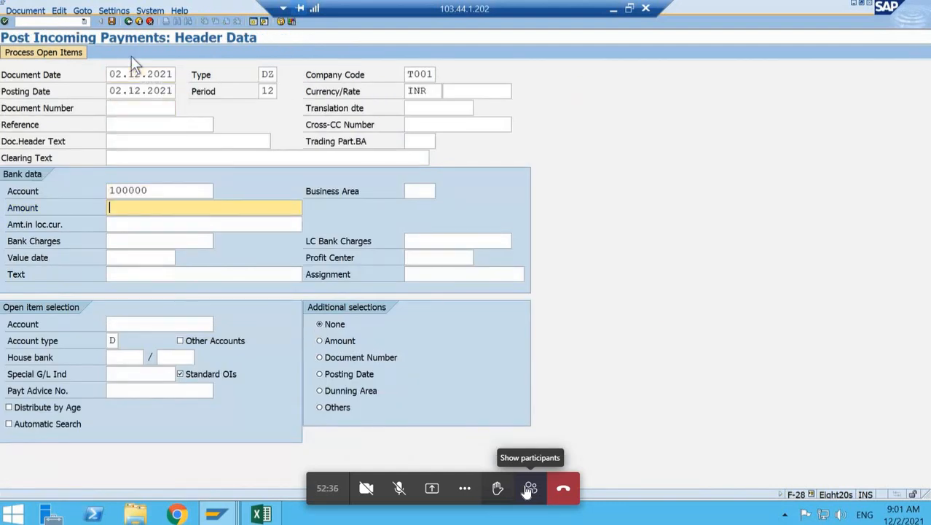
type("5000")
key("BackSpace")
key("Down")
key("Down")
key("Down")
key("Down")
type("4200401")
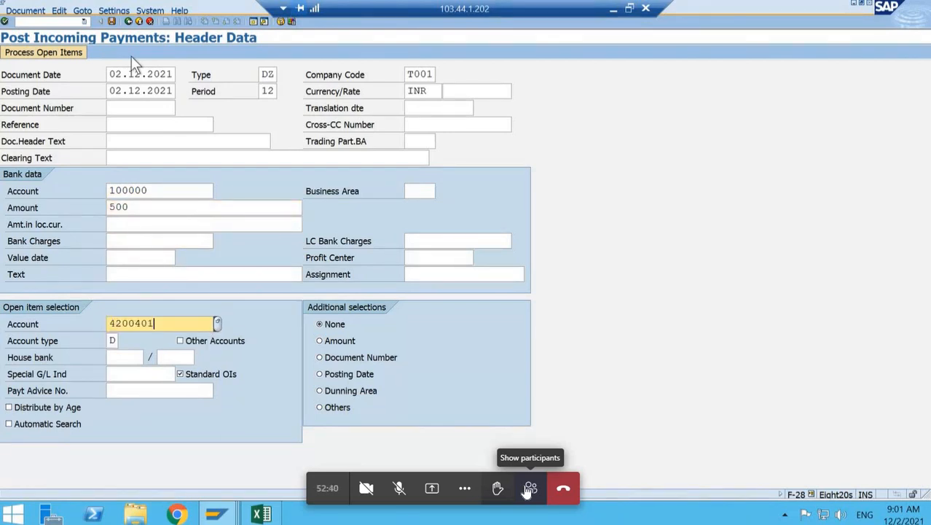
left_click(68, 52)
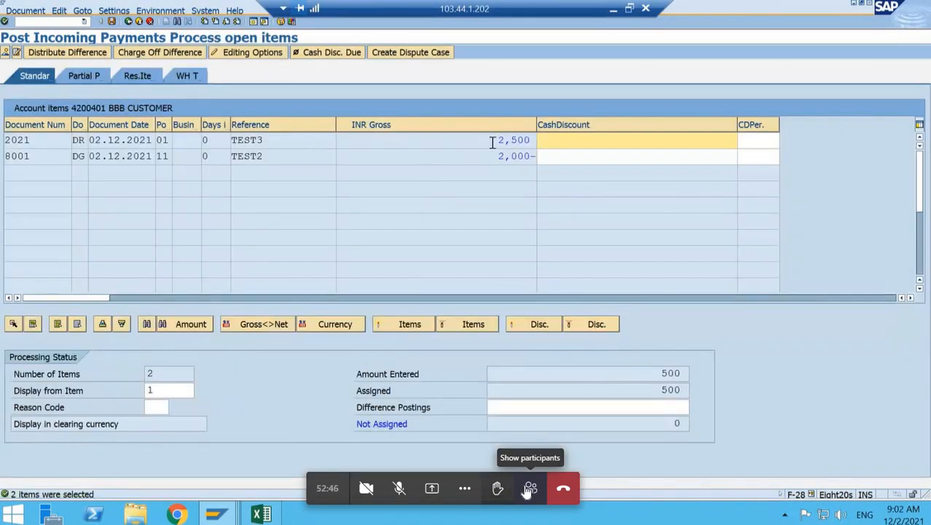
Examine the gross amounts of the open invoice and credit memo against the payment's not assigned amount.
left_click_drag(490, 141, 533, 141)
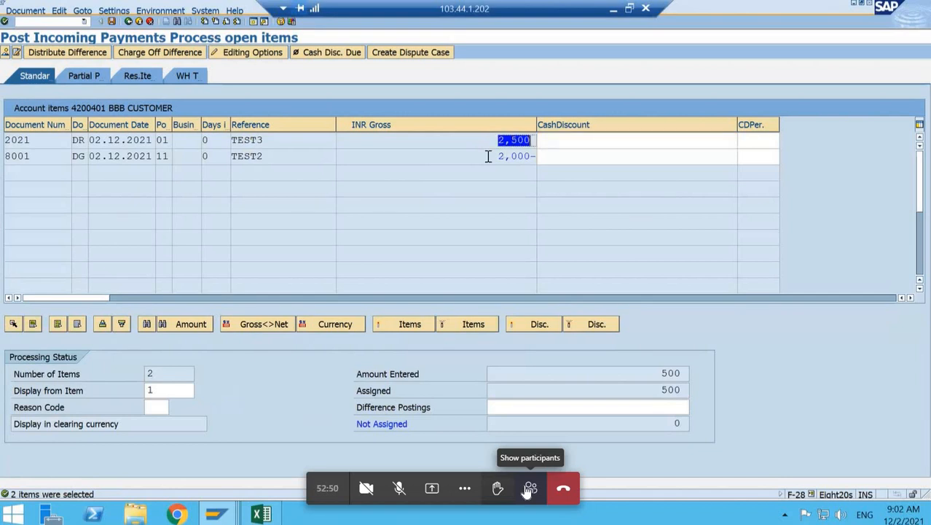
left_click_drag(488, 156, 537, 155)
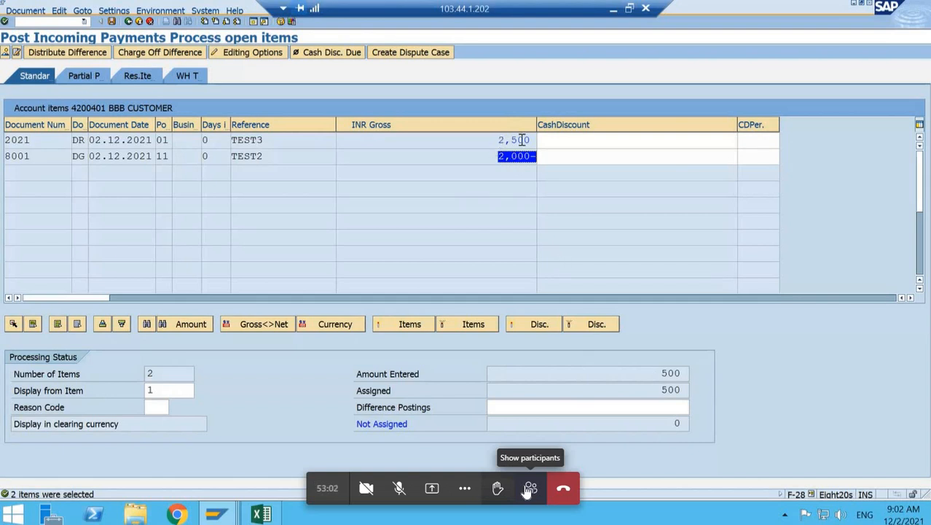
right_click(671, 426)
left_click(649, 433)
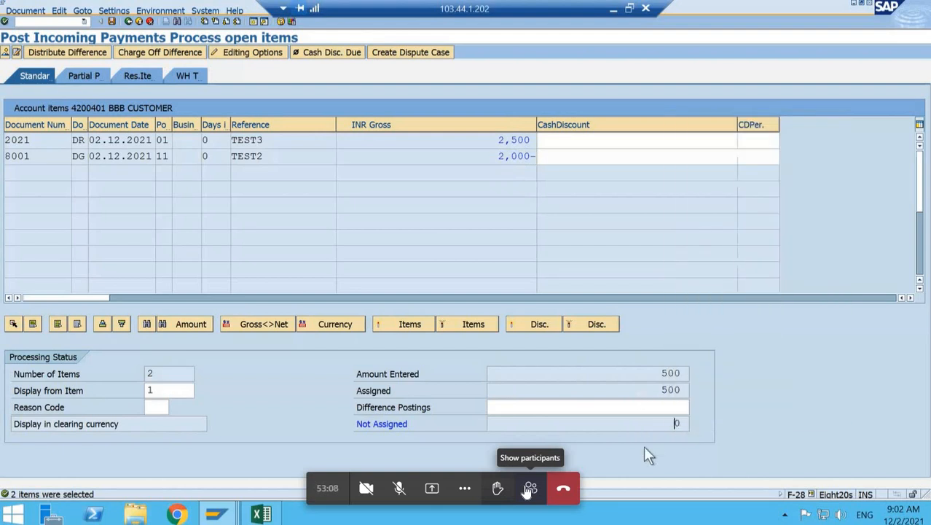
right_click(496, 156)
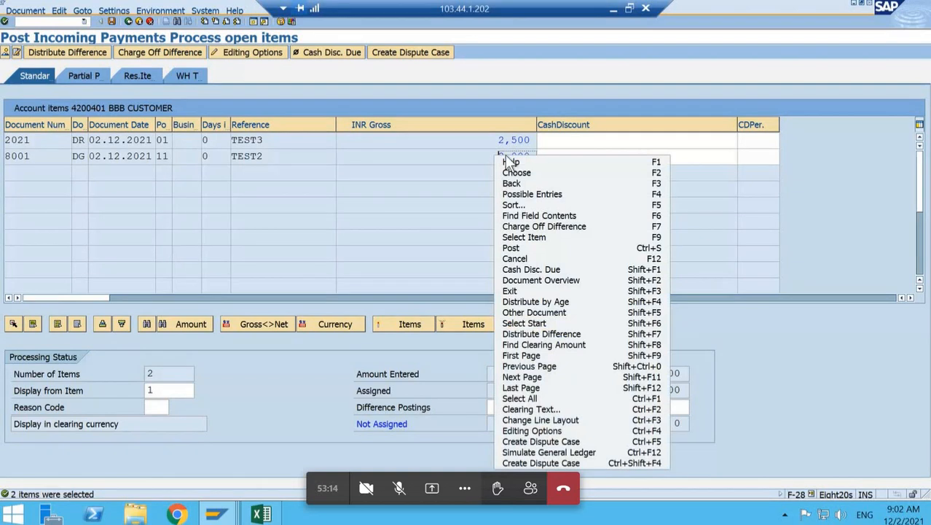
left_click(461, 324)
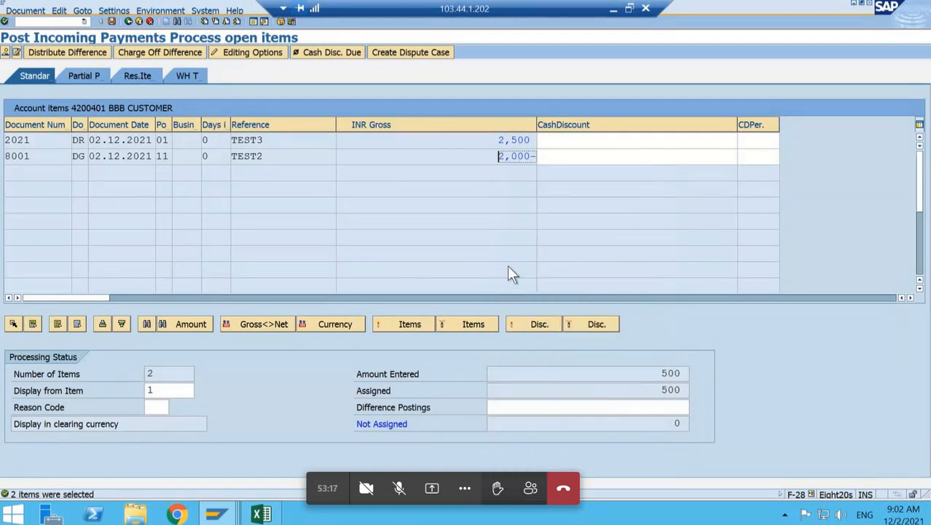
right_click(498, 139)
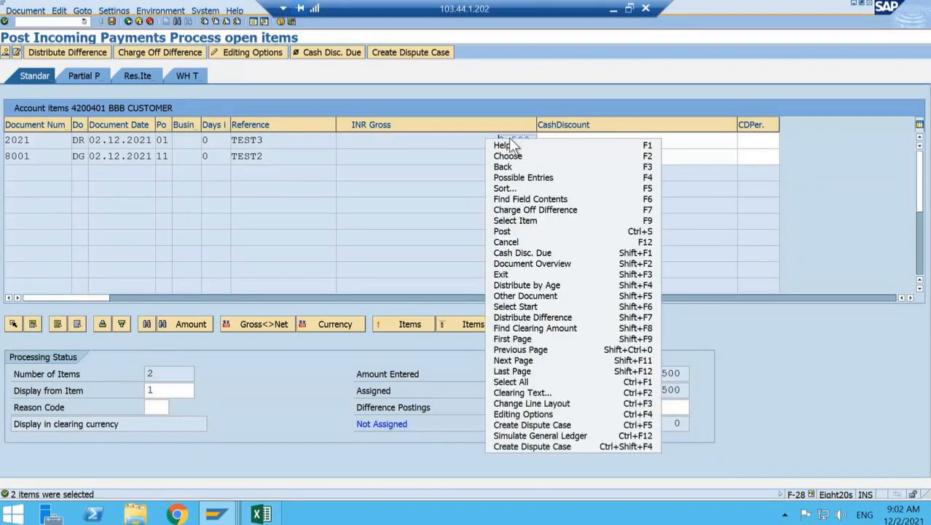
left_click(422, 133)
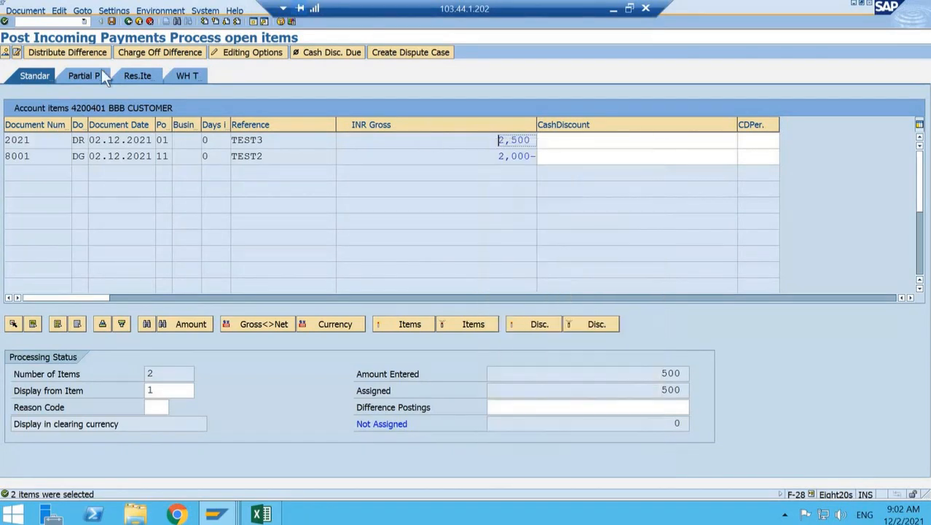
Display the incoming payment's document overview, simulate the document and post it.
left_click(5, 53)
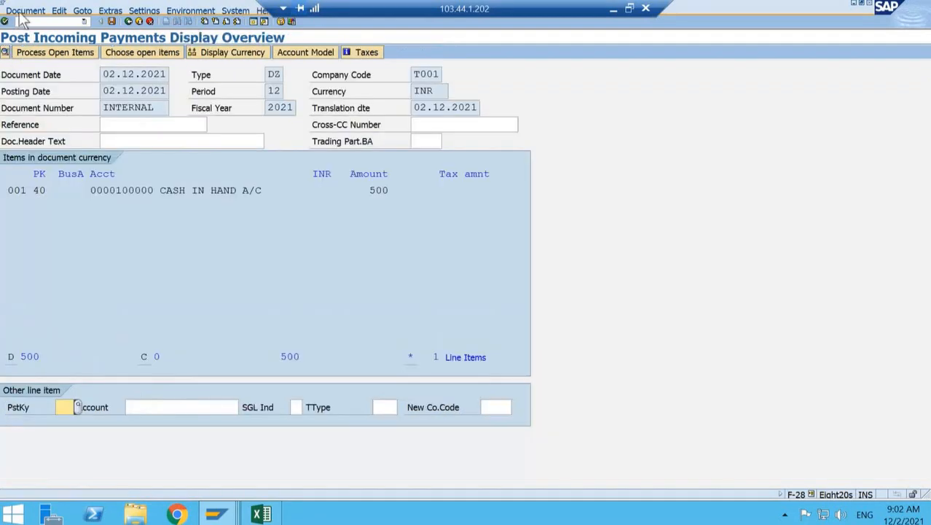
left_click(22, 12)
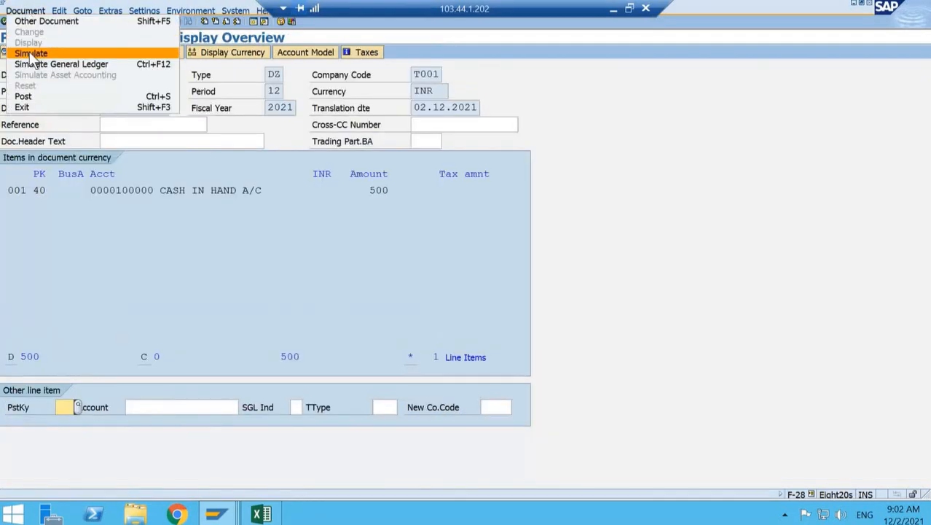
left_click(30, 53)
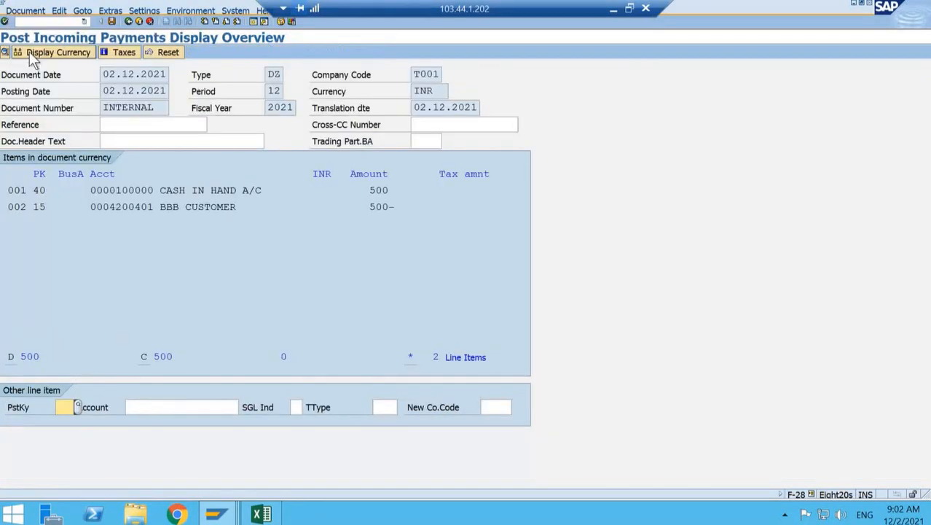
left_click(112, 22)
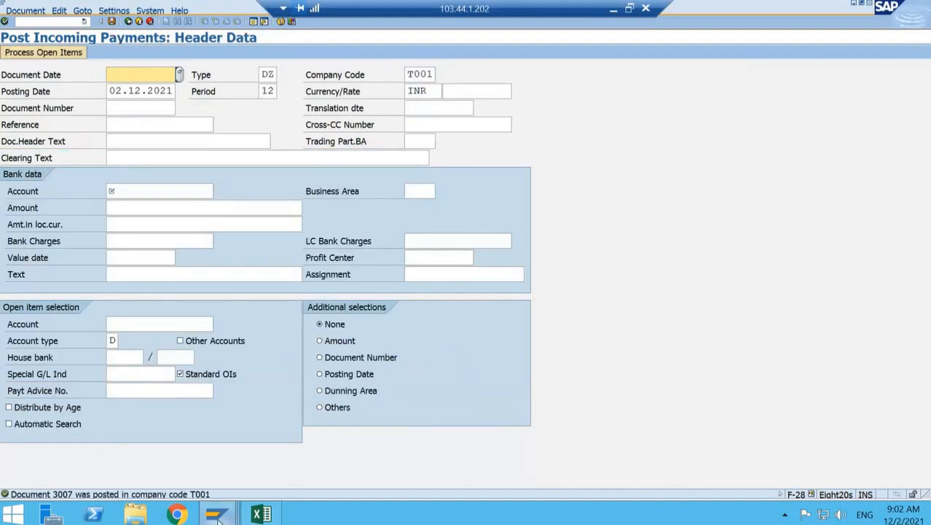
Refresh the customer's open line items after the payment, and list the customer's cleared items instead.
mouse_move(219, 518)
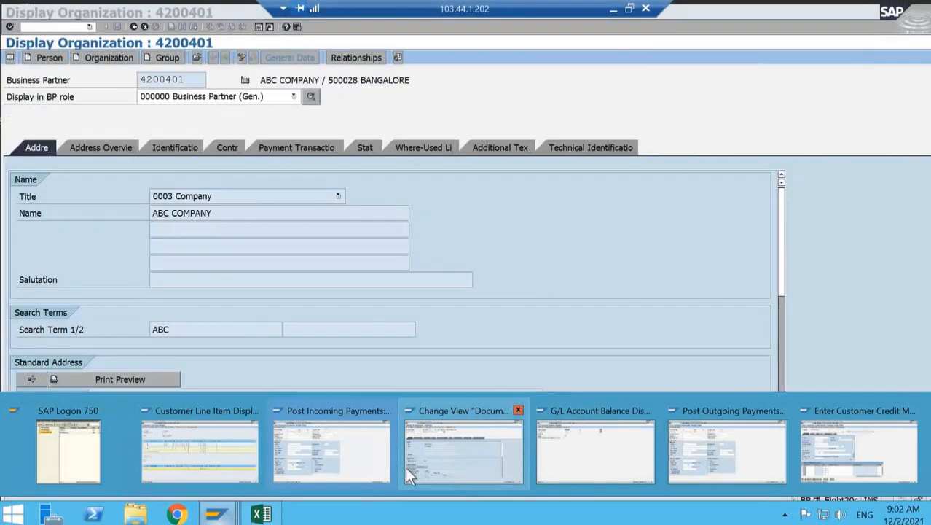
left_click(200, 452)
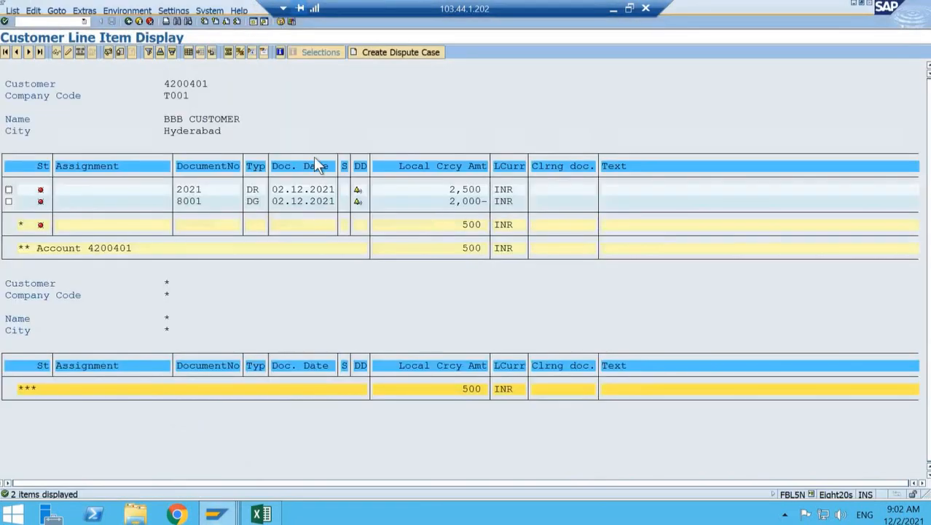
left_click(12, 10)
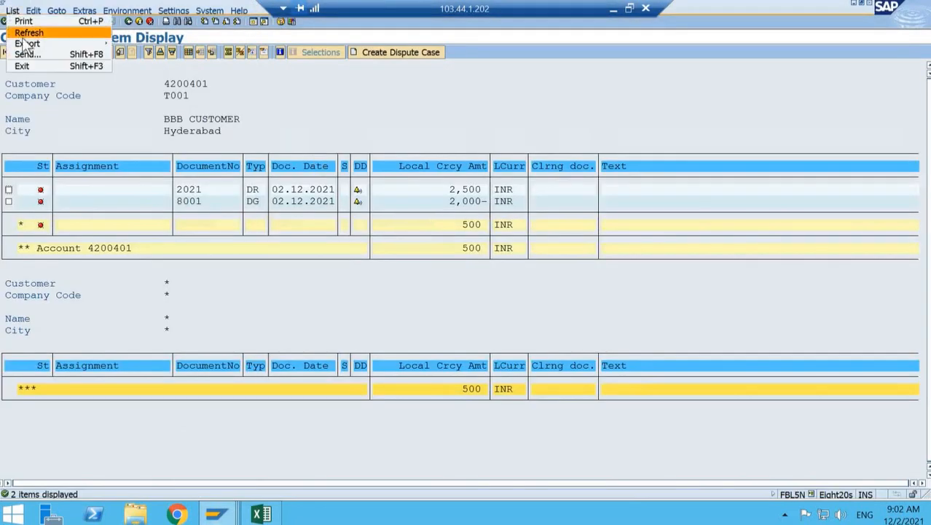
left_click(36, 33)
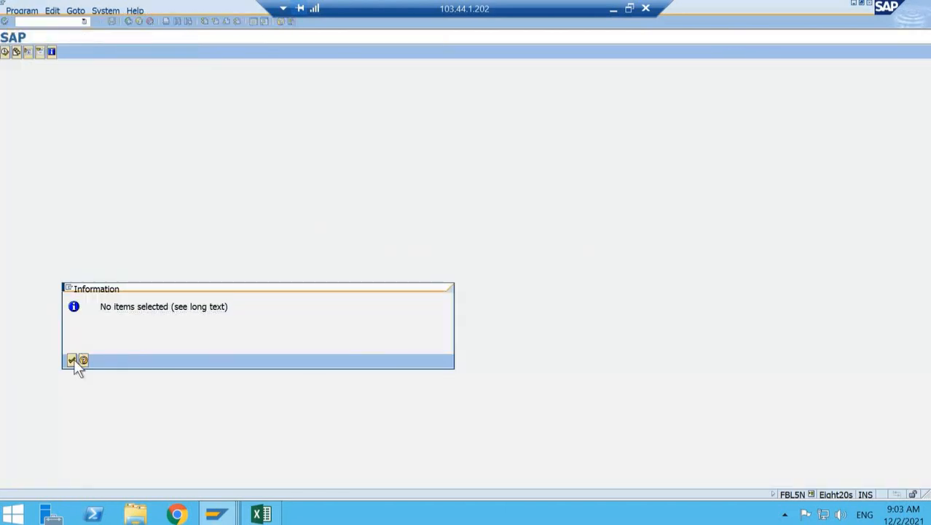
left_click(73, 359)
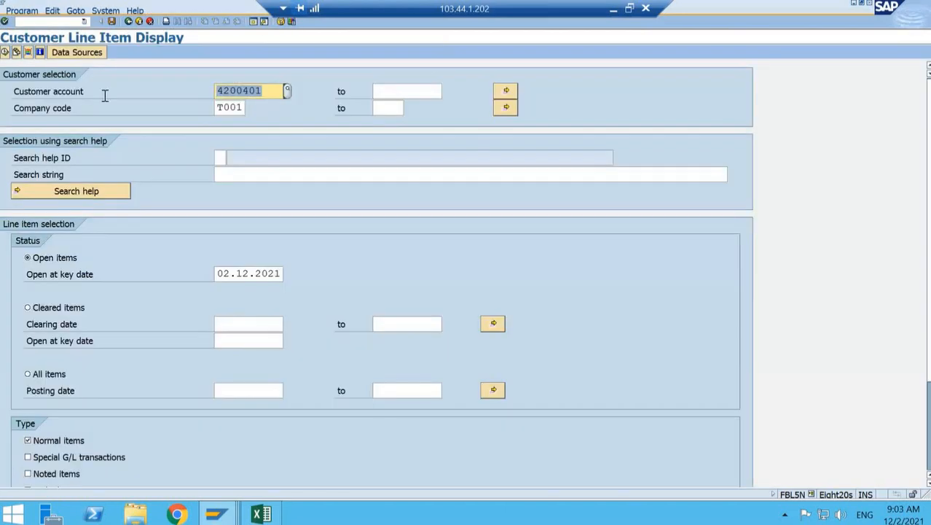
left_click(29, 306)
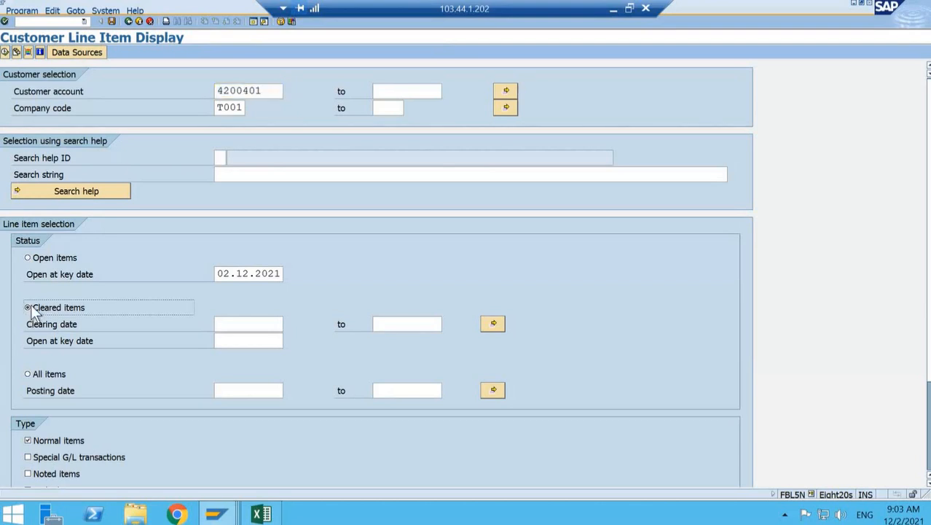
left_click(5, 52)
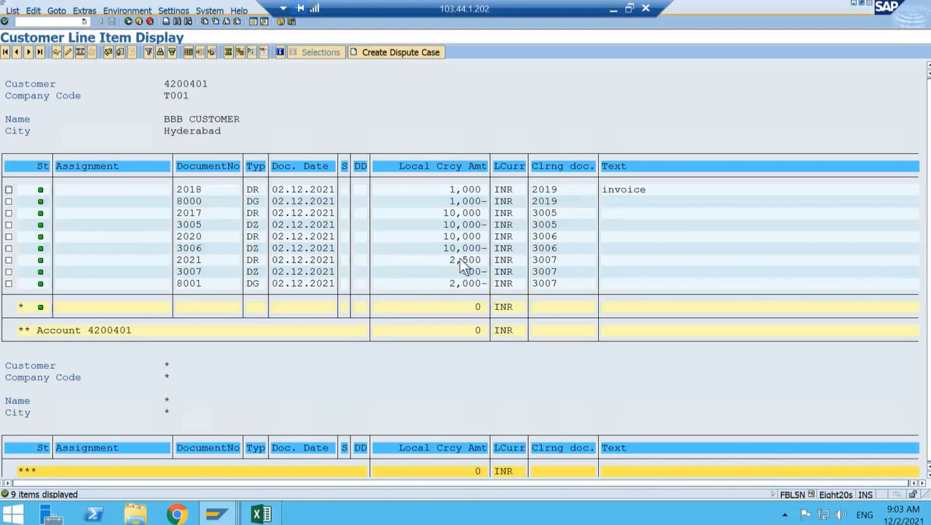
Compare the cleared invoice, payment and credit memo amounts with the credit note example in Excel, and return to SAP.
left_click(190, 261)
left_click(470, 260)
left_click(477, 271)
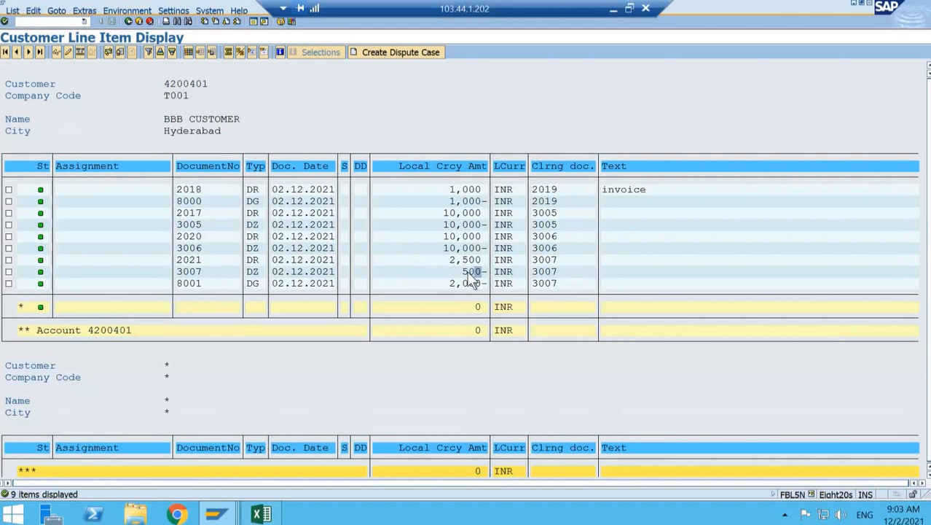
left_click(261, 515)
left_click(495, 301)
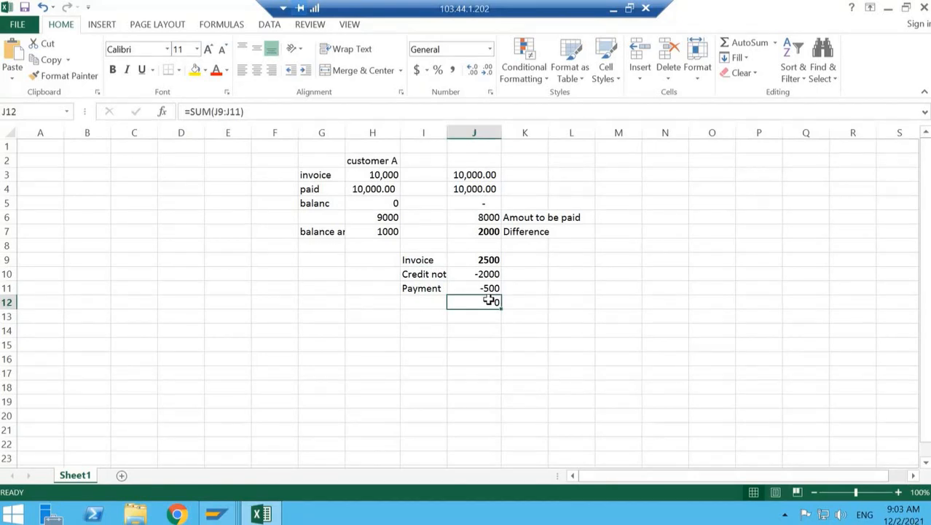
key("alt+Tab")
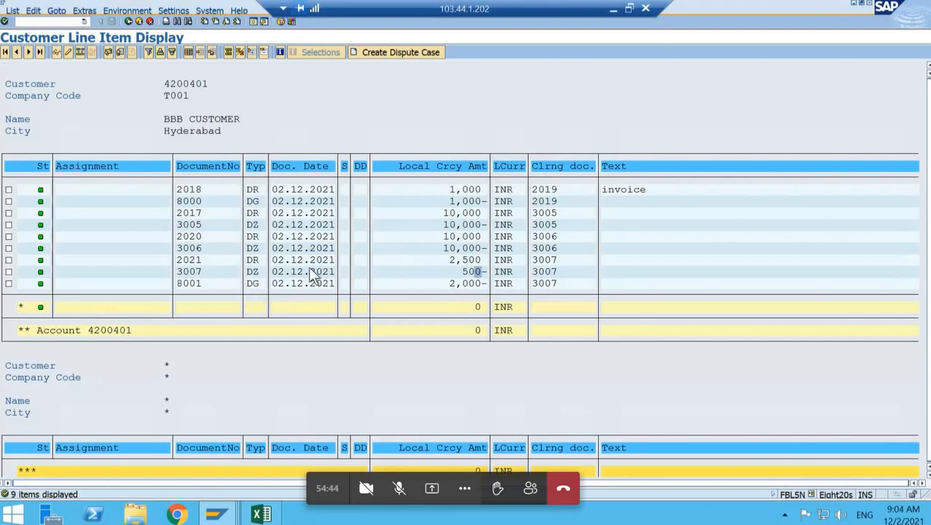
left_click(530, 488)
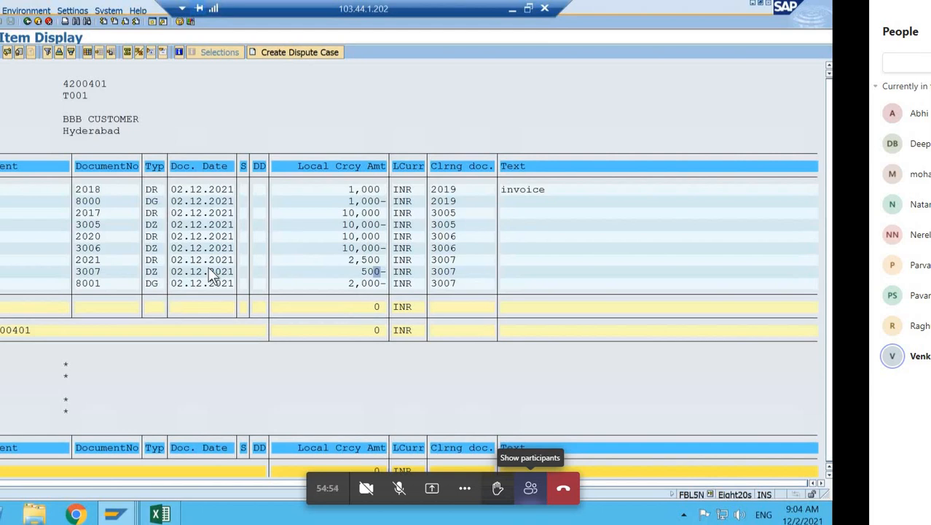
left_click(531, 488)
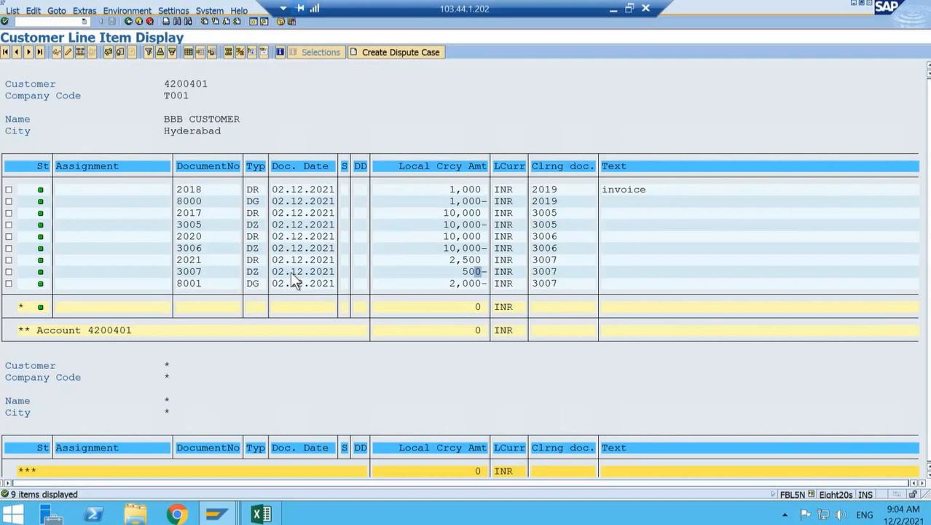
left_click(218, 513)
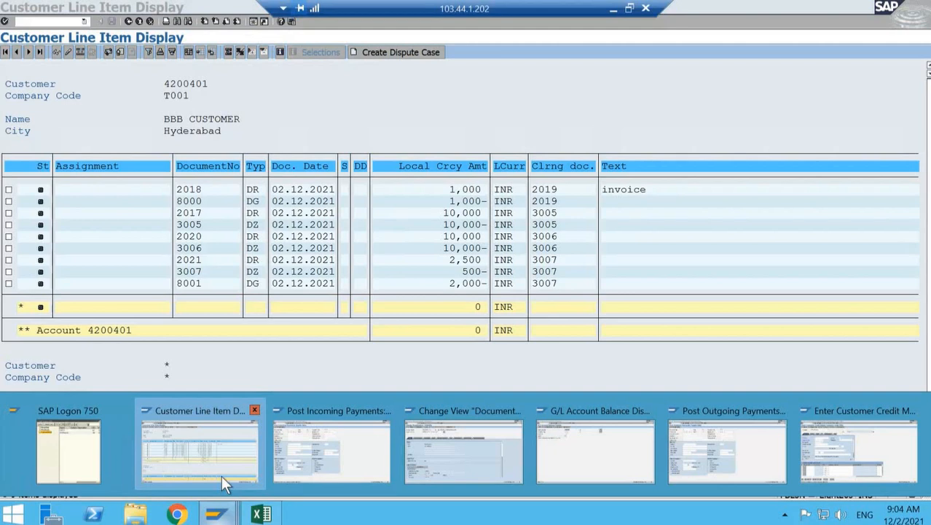
left_click(221, 475)
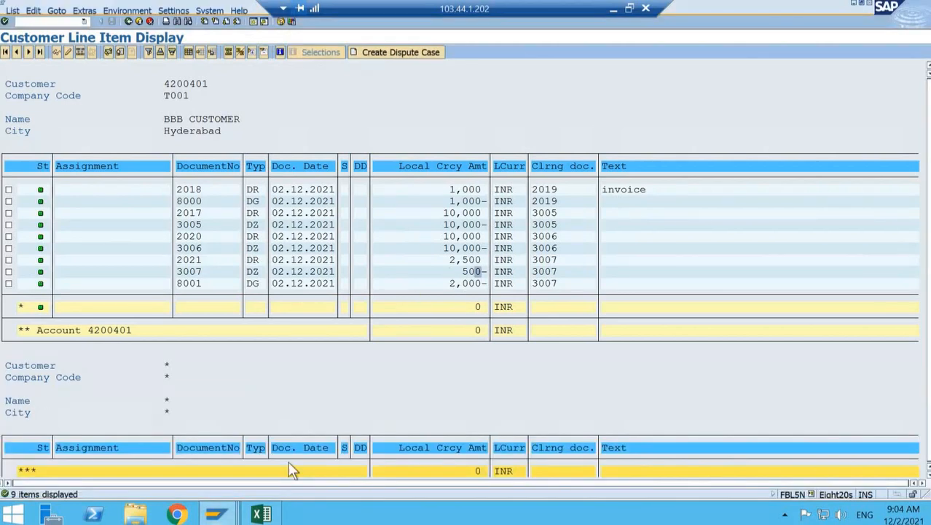
left_click(262, 514)
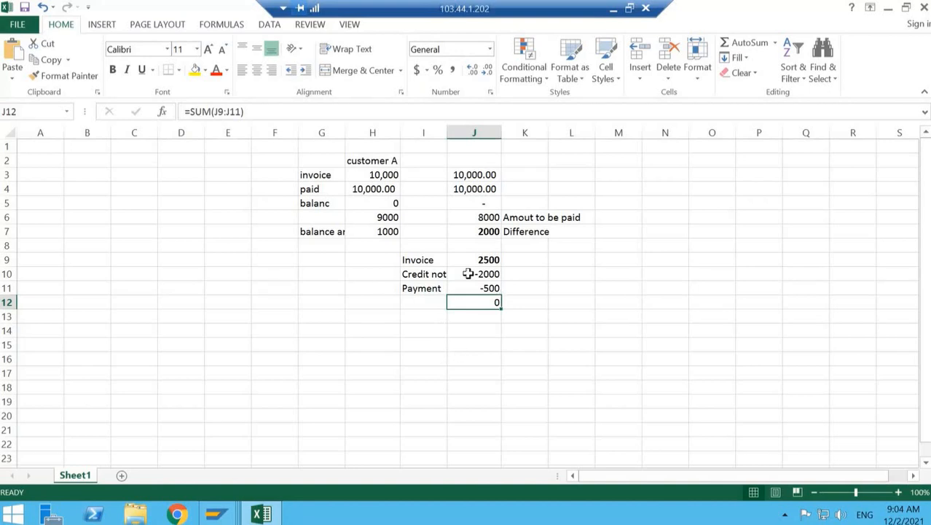
left_click(226, 516)
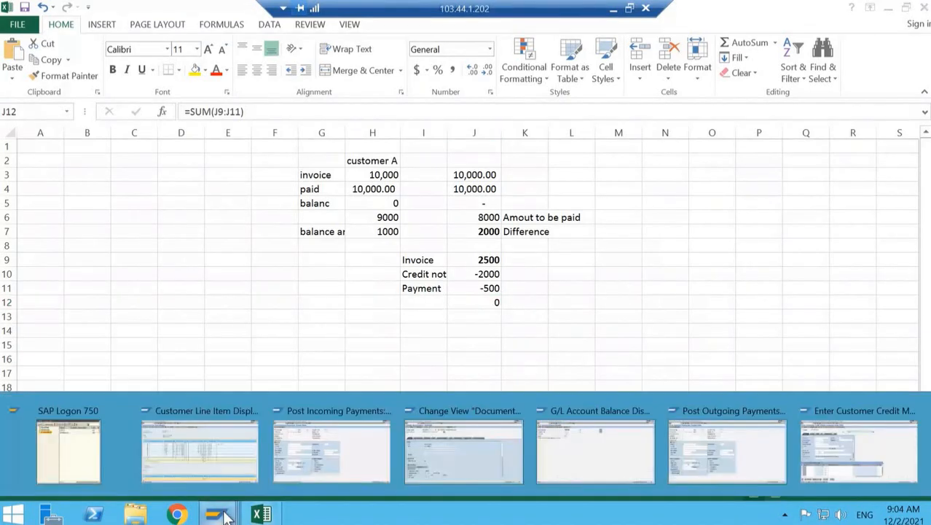
left_click(334, 445)
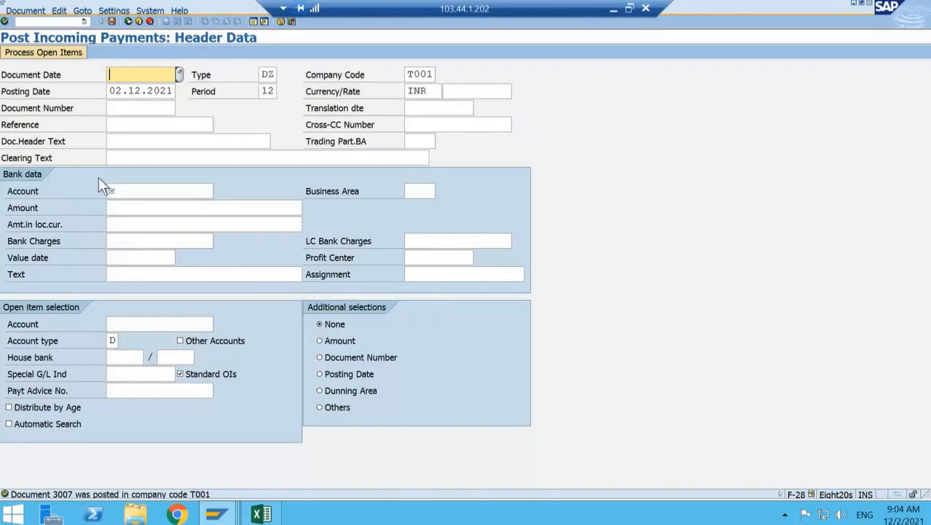
left_click(37, 21)
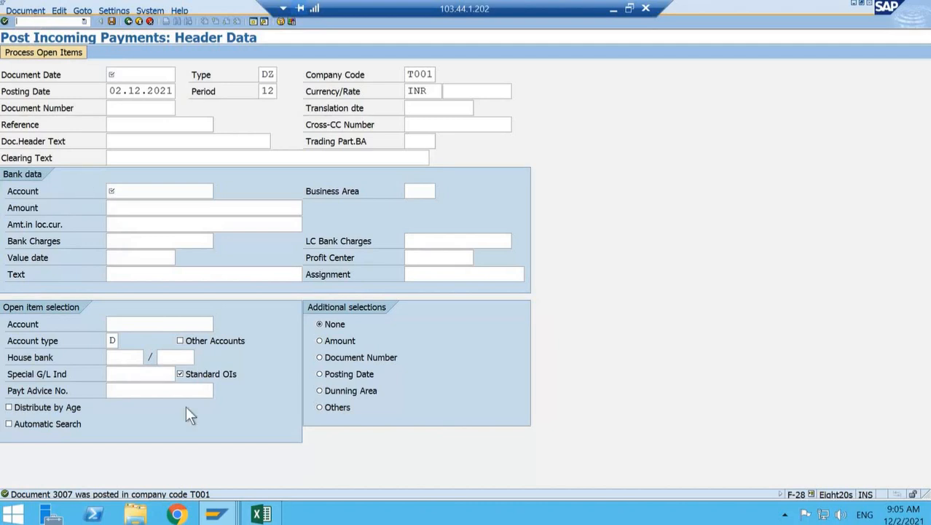
mouse_move(228, 515)
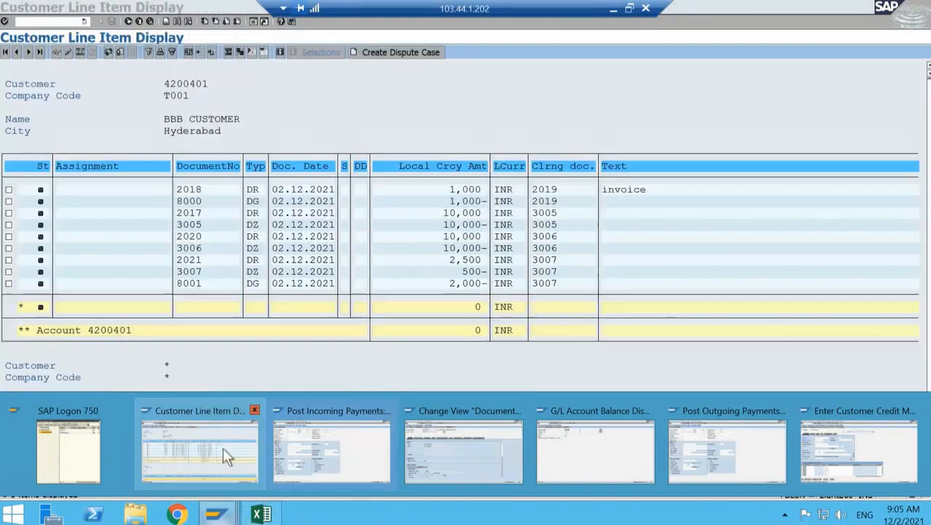
left_click(223, 447)
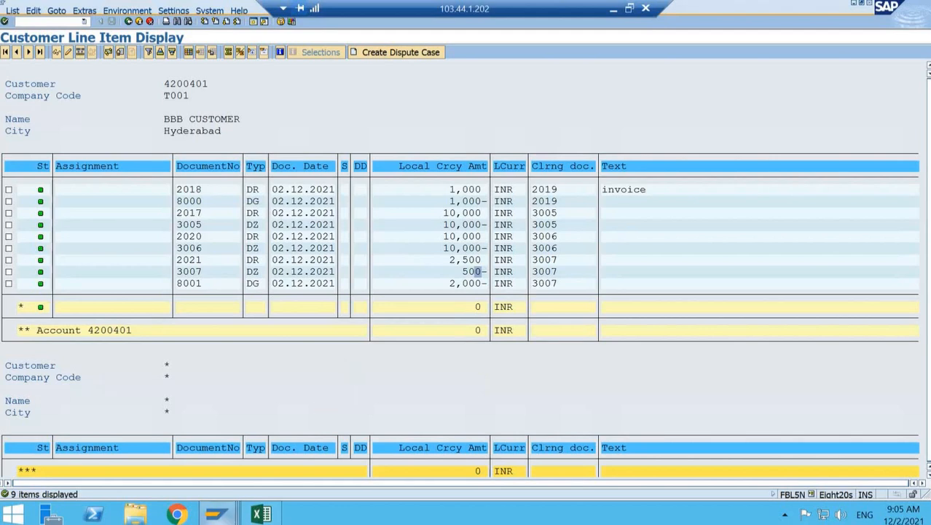
mouse_move(216, 514)
left_click(331, 445)
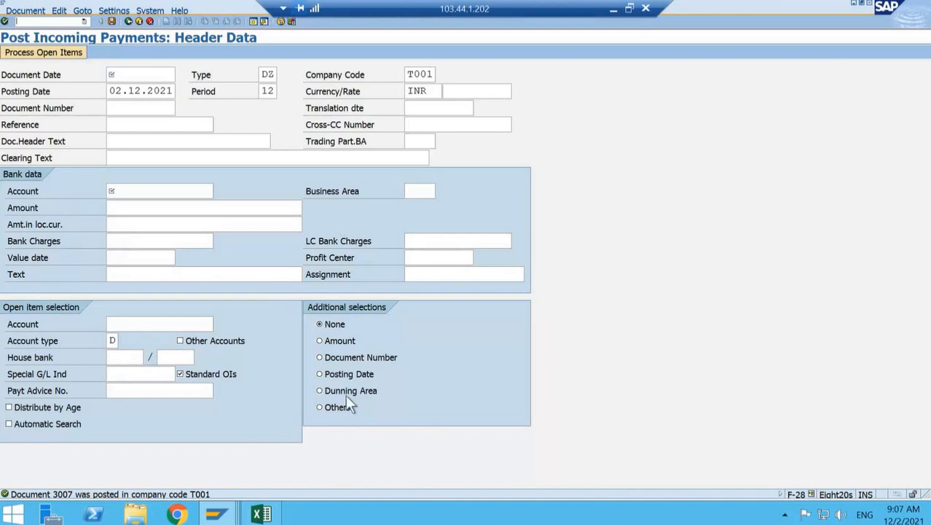
Close the Excel workbook Book1 with the credit note example without saving its changes.
left_click(261, 514)
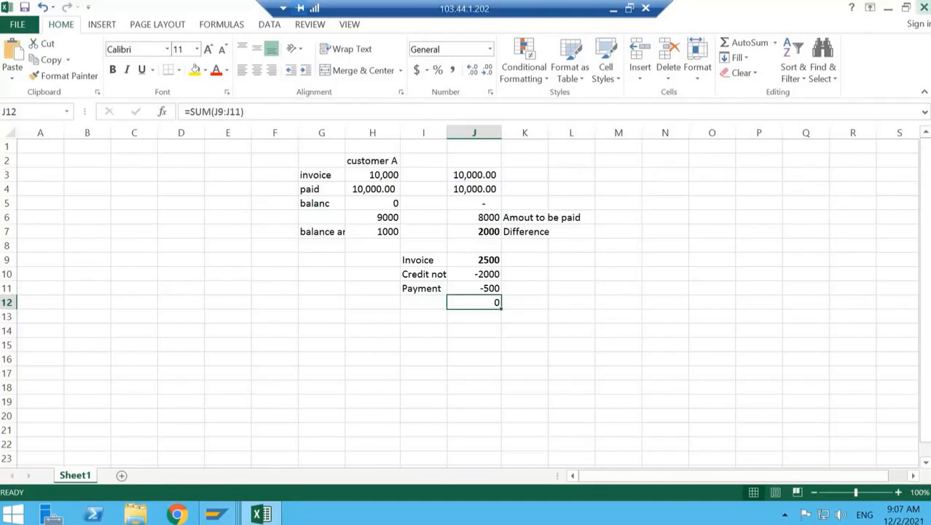
left_click(924, 8)
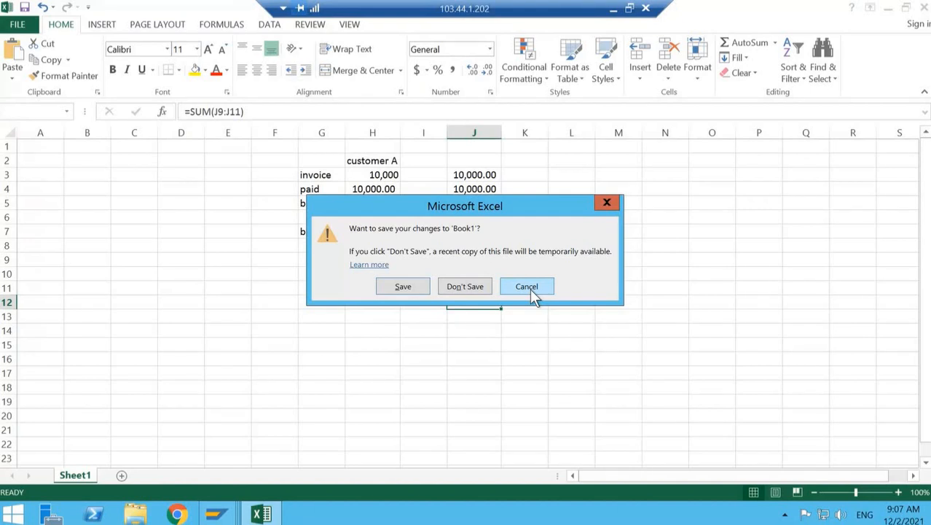
left_click(608, 203)
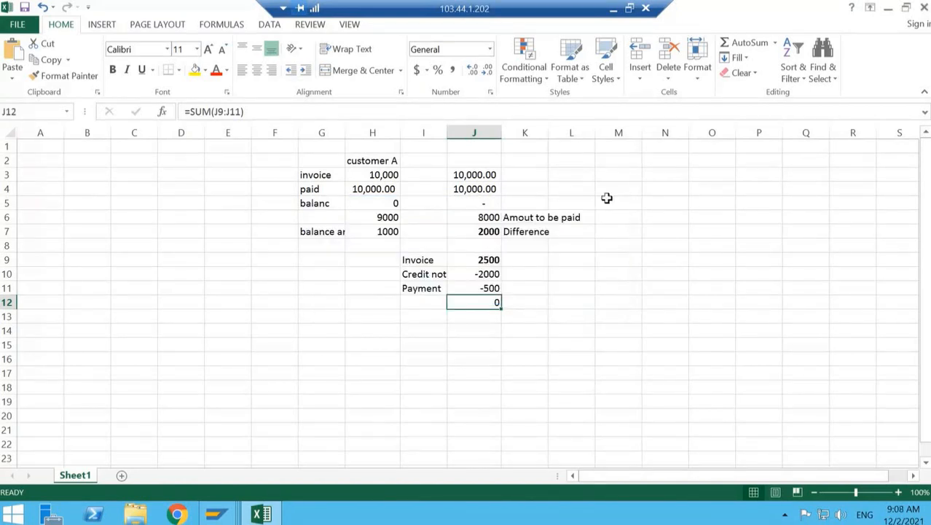
left_click(924, 7)
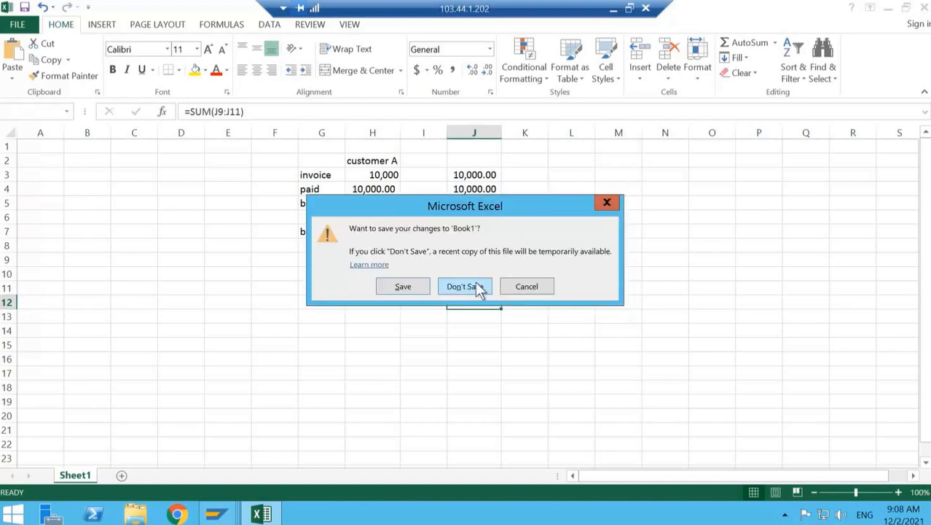
left_click(465, 286)
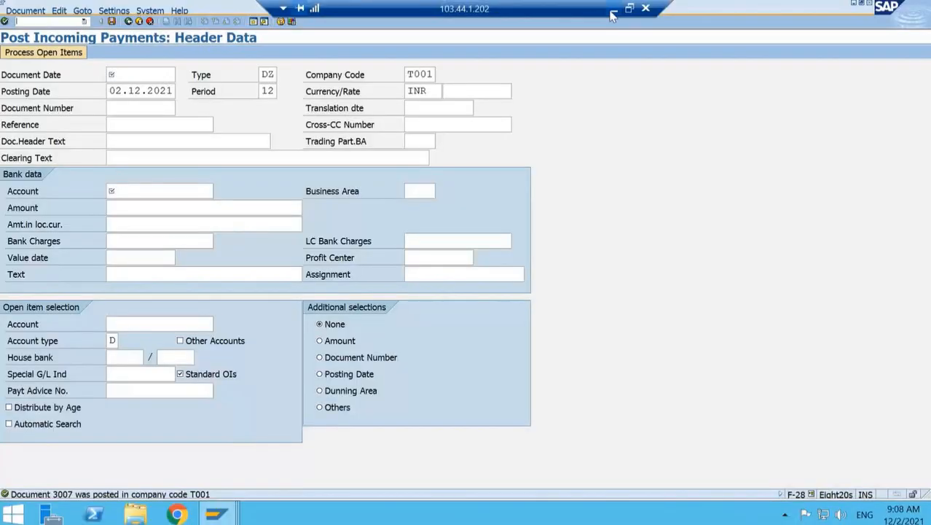
left_click(613, 10)
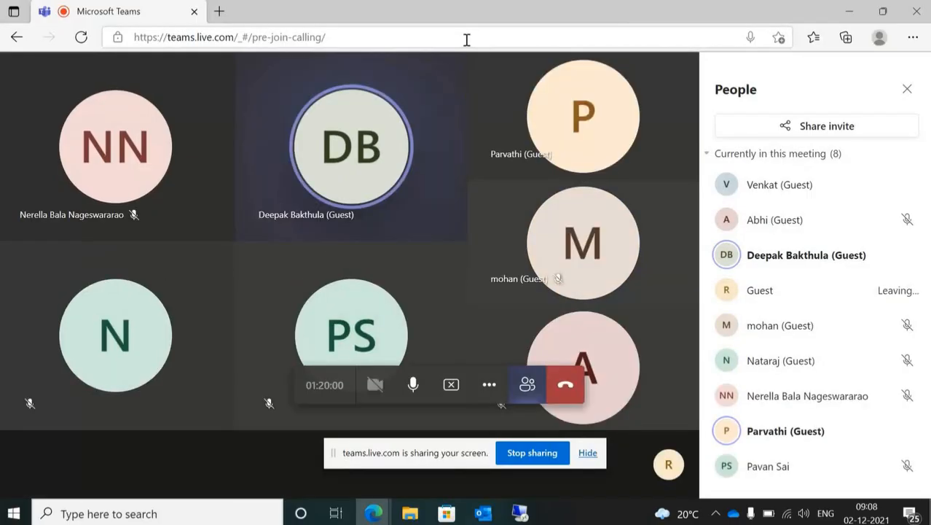
left_click(520, 513)
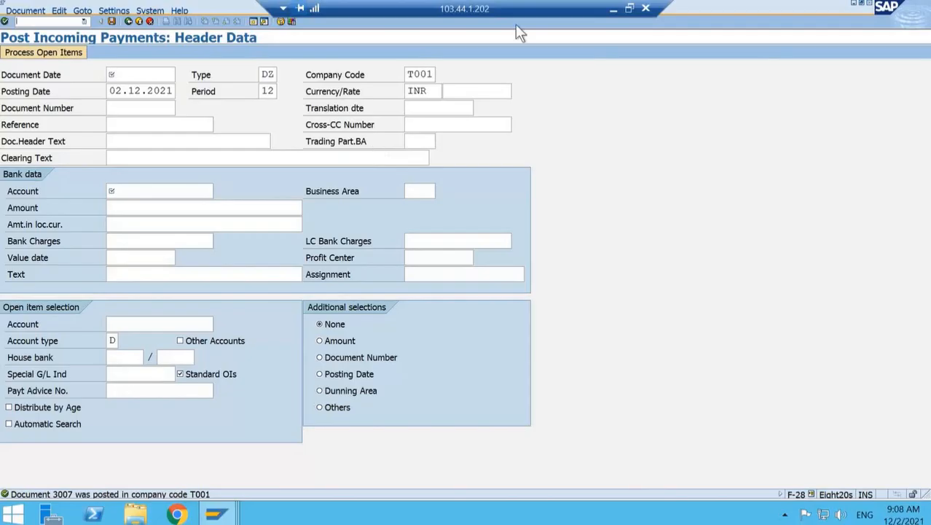